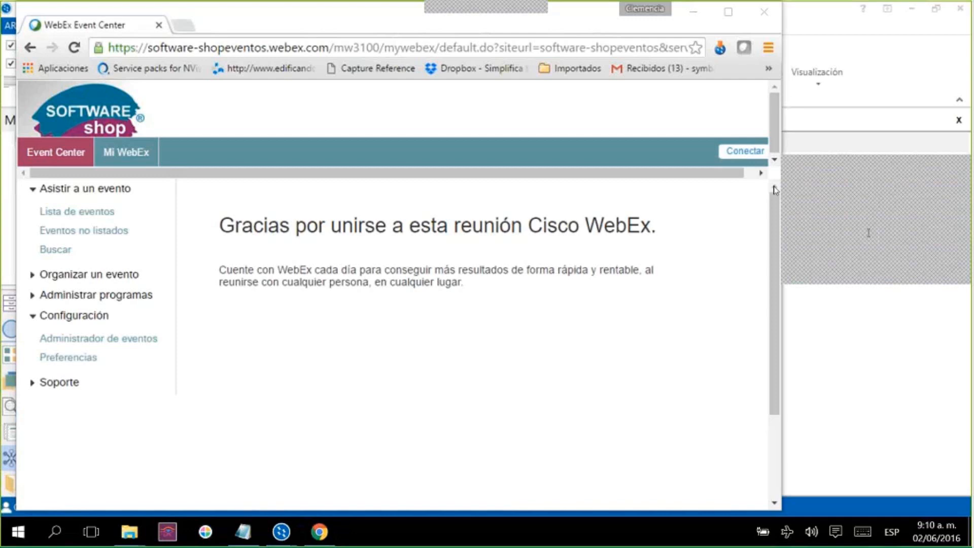
Switch from the browser to NVivo, save the project and bring up the open Presentación mind map
left_click(694, 17)
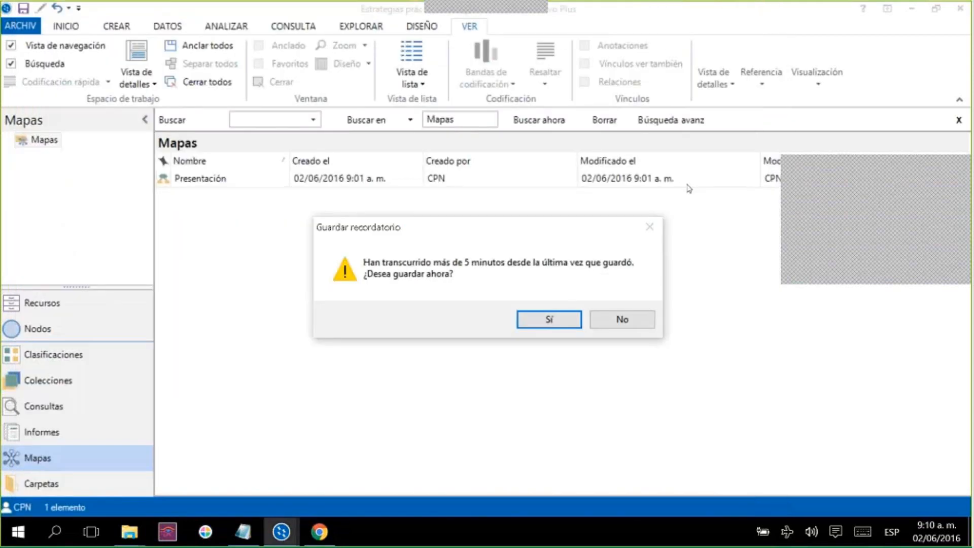
left_click(553, 325)
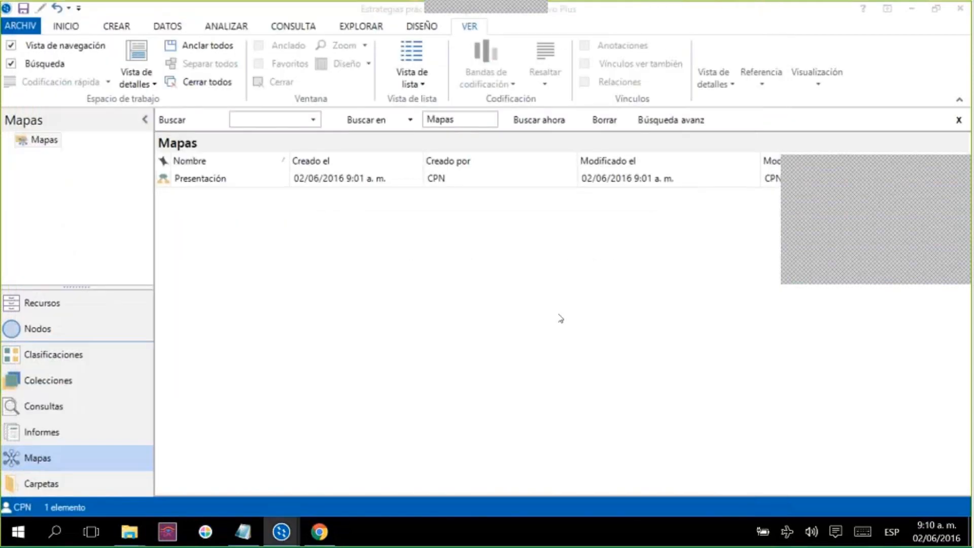
left_click(578, 283)
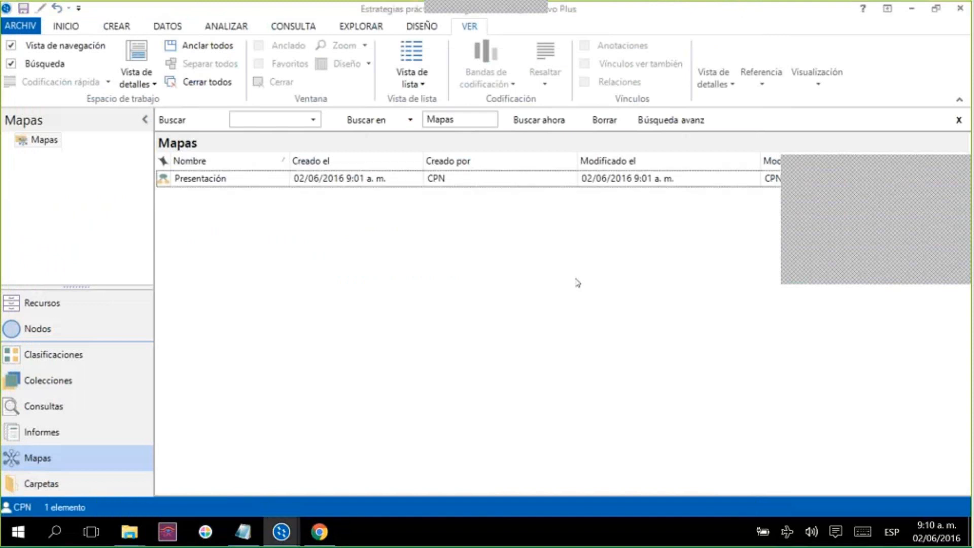
mouse_move(281, 542)
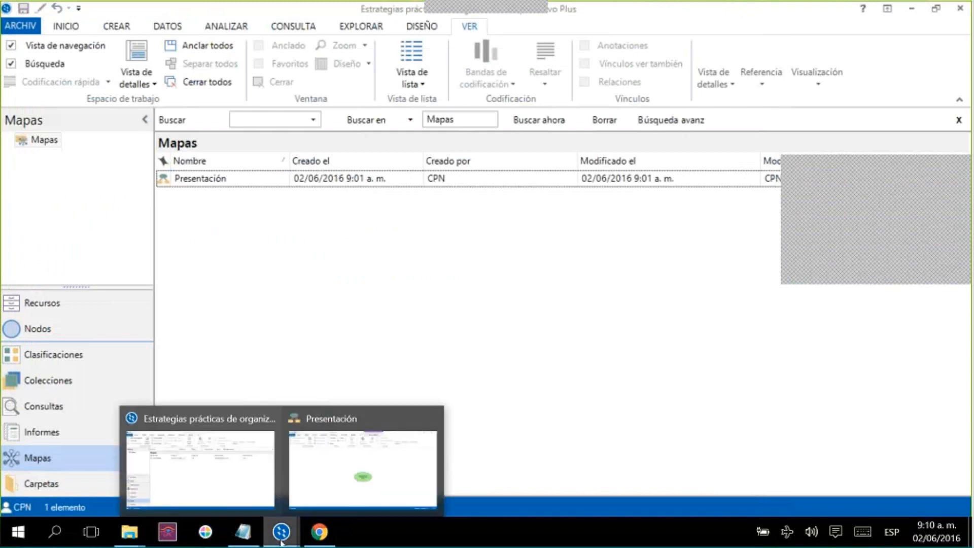
left_click(356, 495)
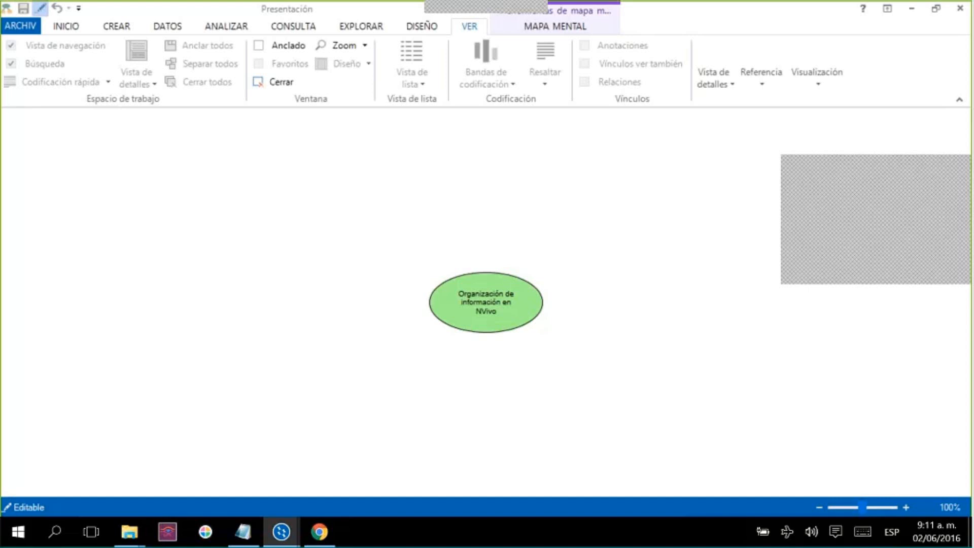
Look at the map types offered for creation in the Mapas list and return to the Presentación mind map
left_click(922, 7)
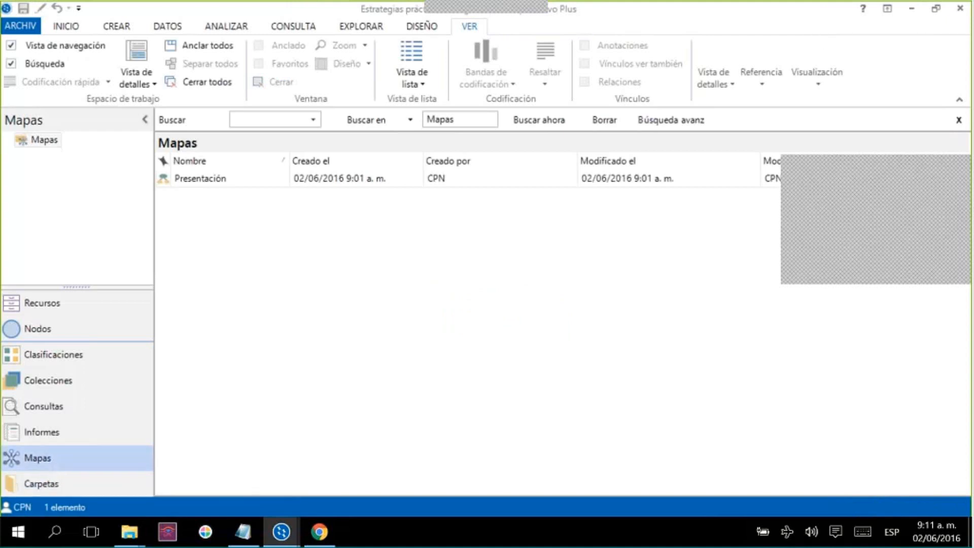
right_click(282, 271)
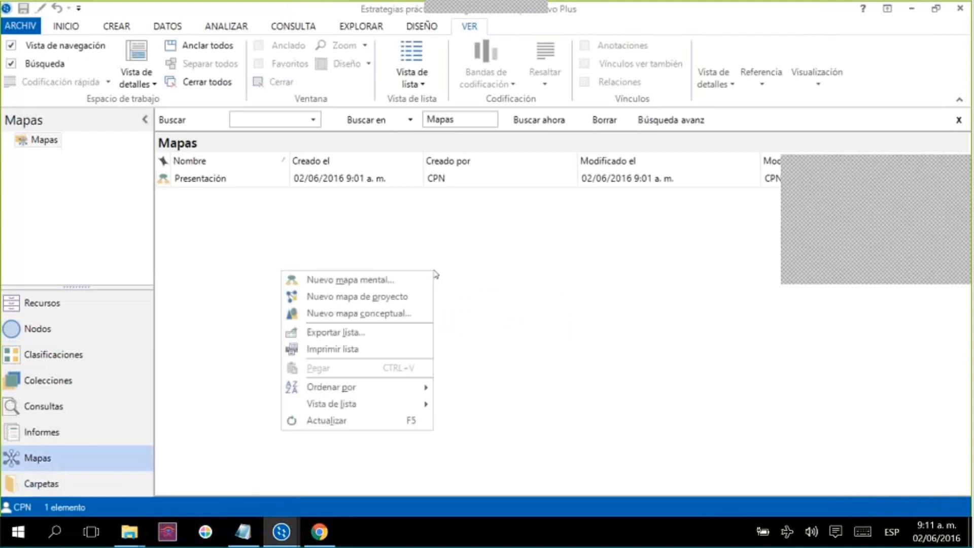
left_click(391, 283)
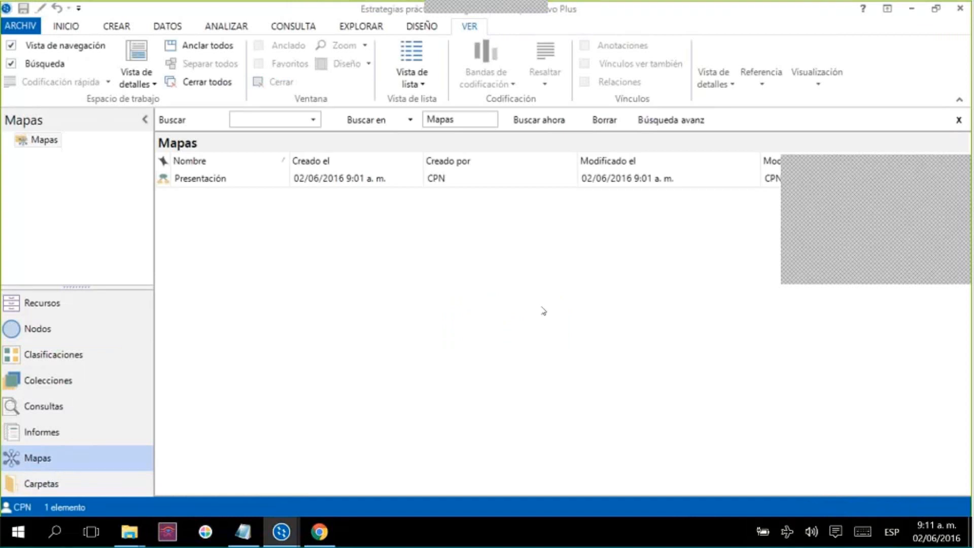
mouse_move(297, 523)
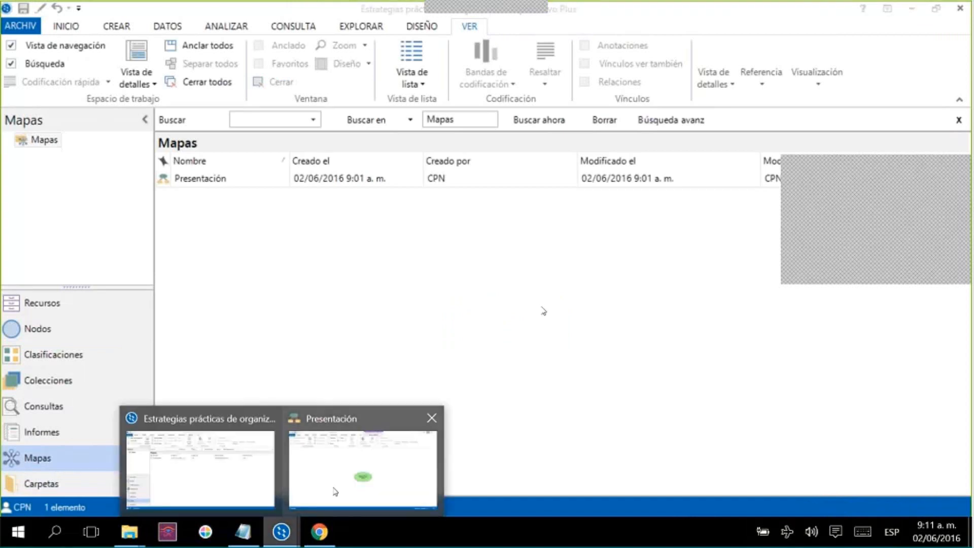
left_click(376, 449)
Set the font size of the central idea "Organización de información en NVivo" to 14
left_click(503, 310)
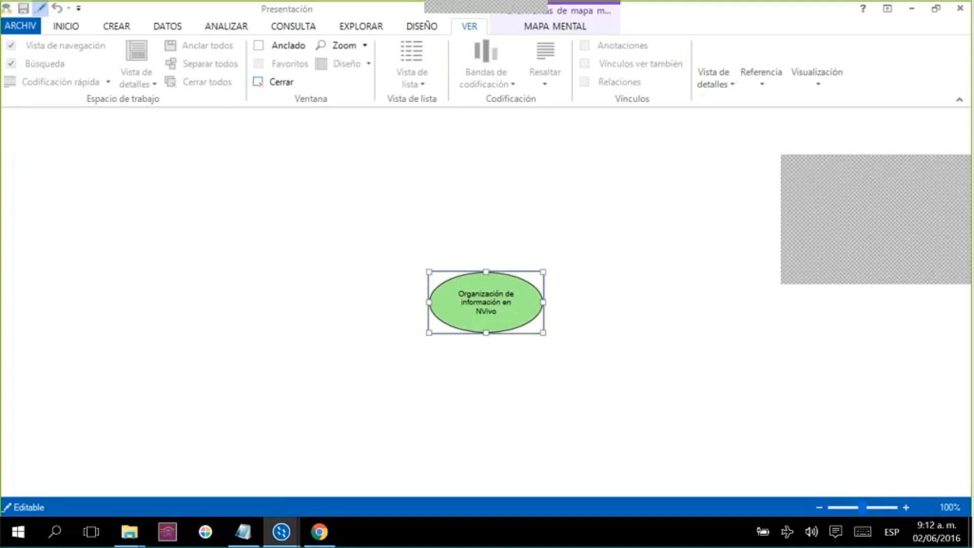
left_click(554, 26)
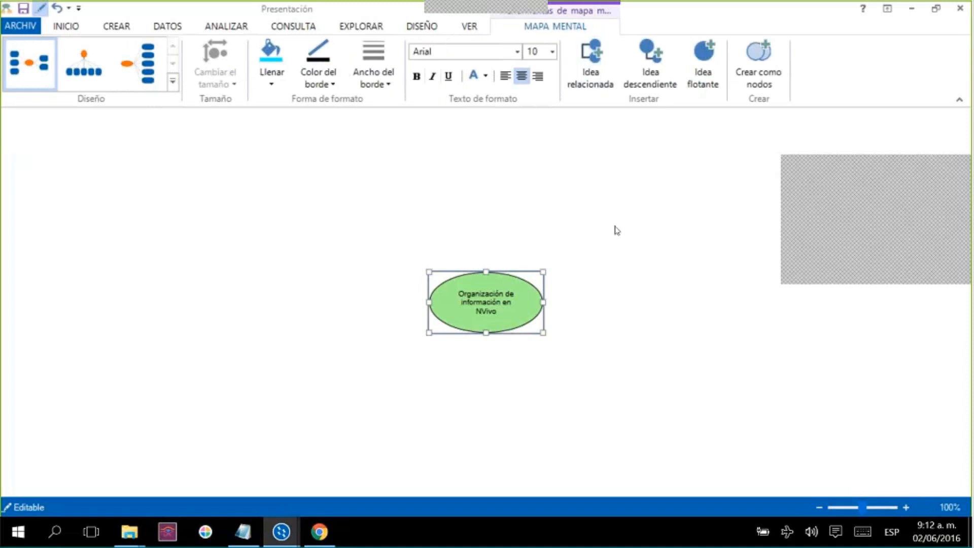
left_click(538, 51)
key("BackSpace")
type("4")
key("Return")
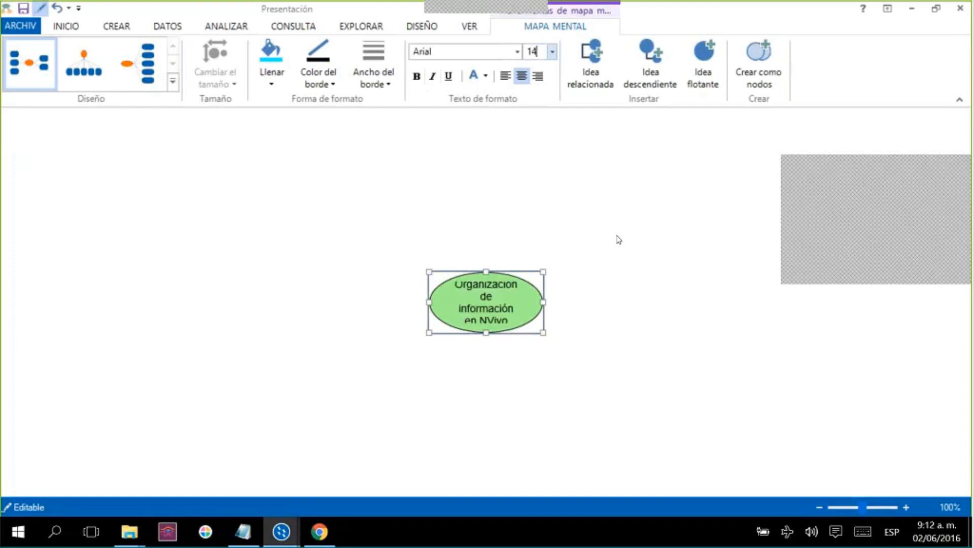
left_click(631, 250)
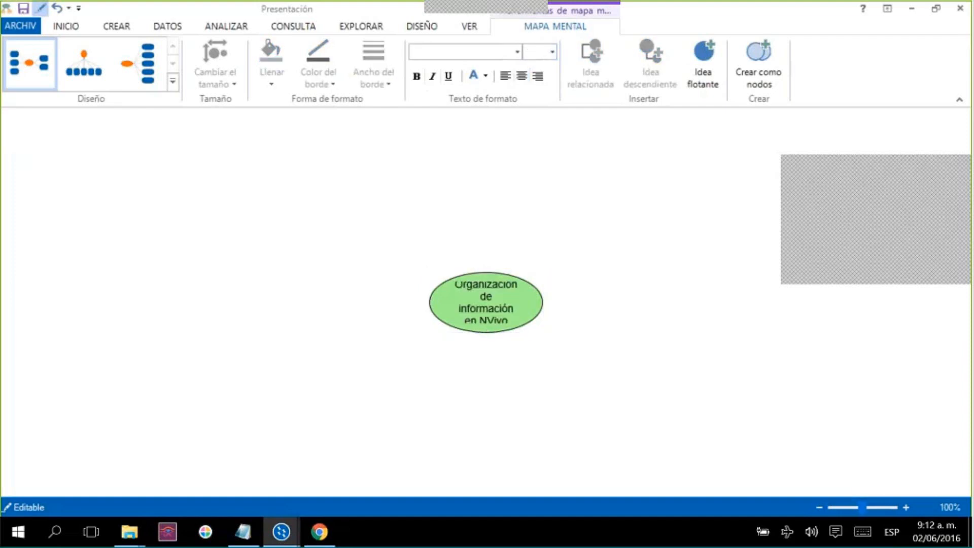
Enlarge the central green ellipse so its full text fits inside the shape
left_click(519, 323)
left_click_drag(542, 333, 572, 344)
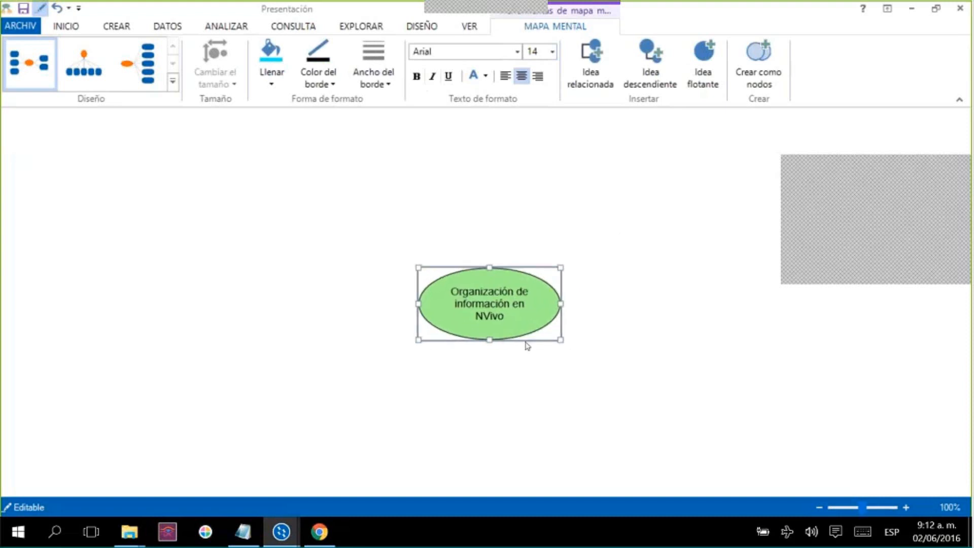
left_click(566, 363)
left_click(510, 321)
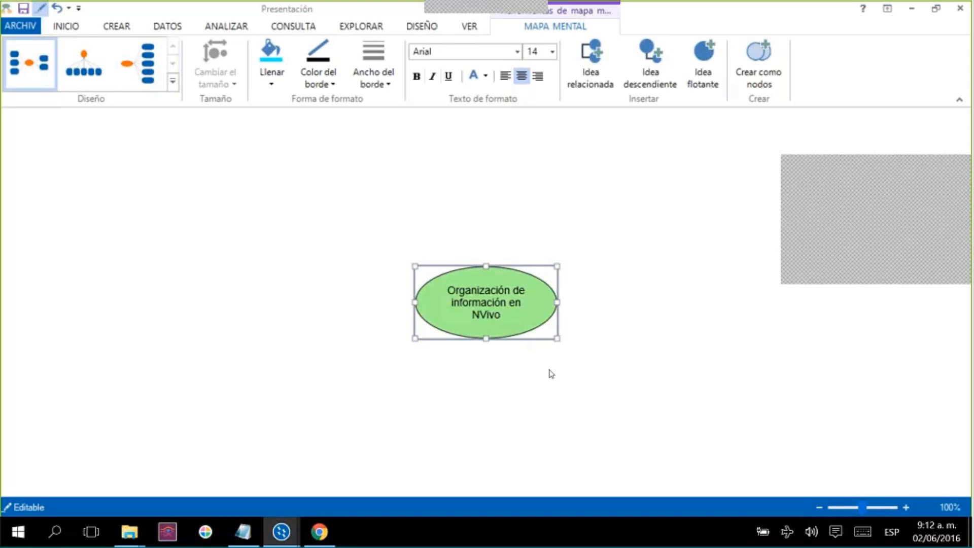
Review the home, create and data import commands, including the list of other sources data can be imported from
left_click(66, 27)
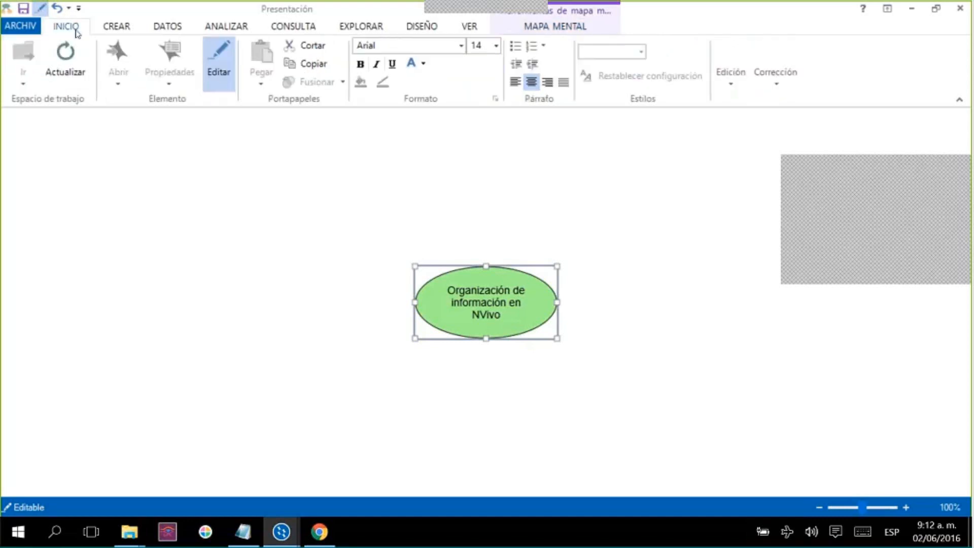
left_click(115, 26)
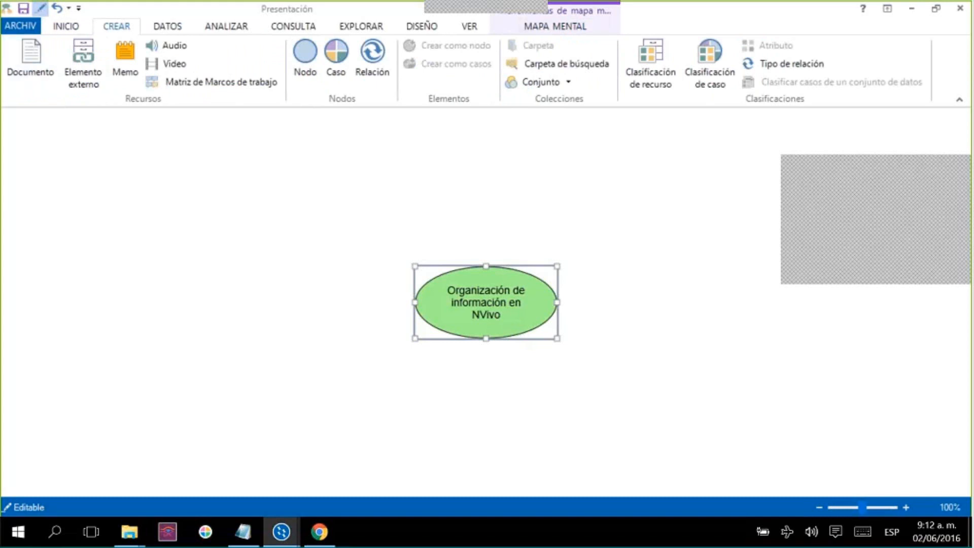
left_click(167, 26)
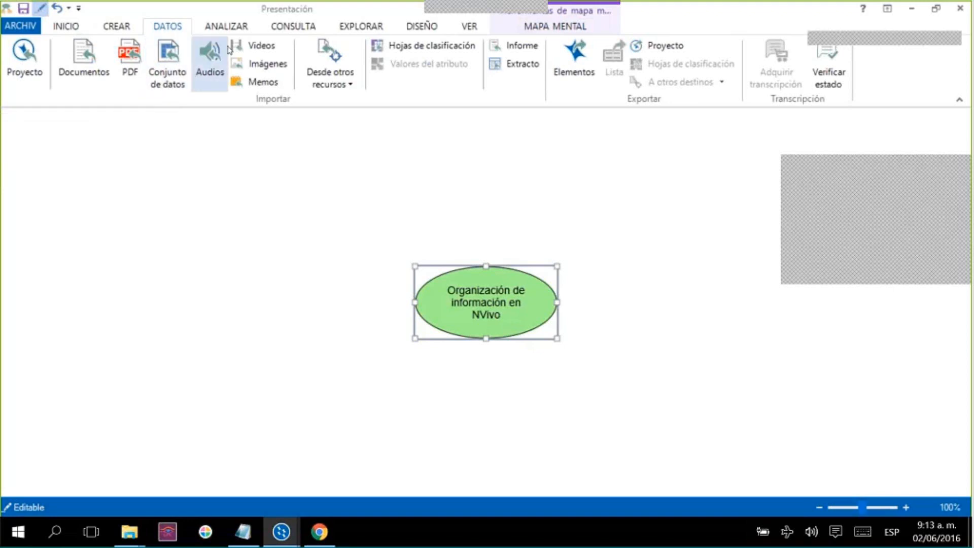
left_click(330, 76)
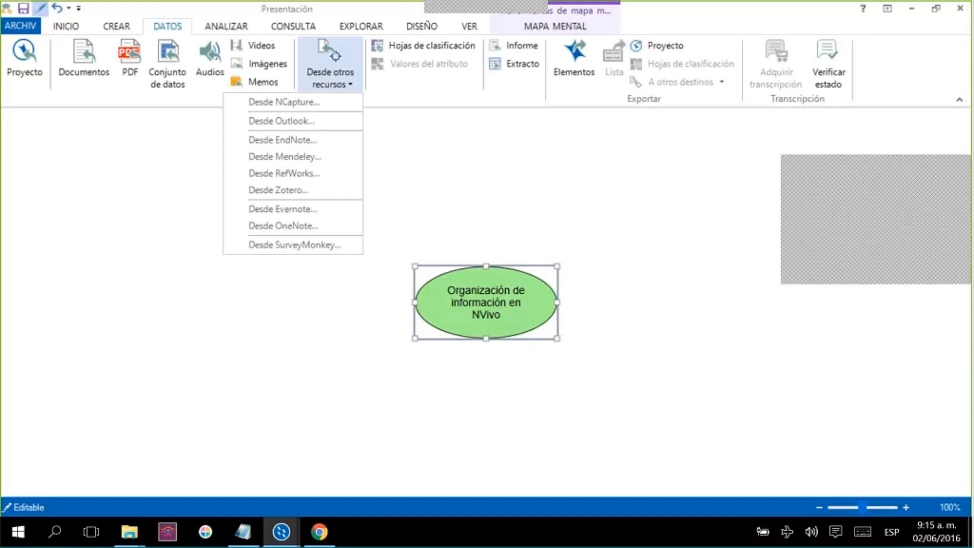
left_click(587, 205)
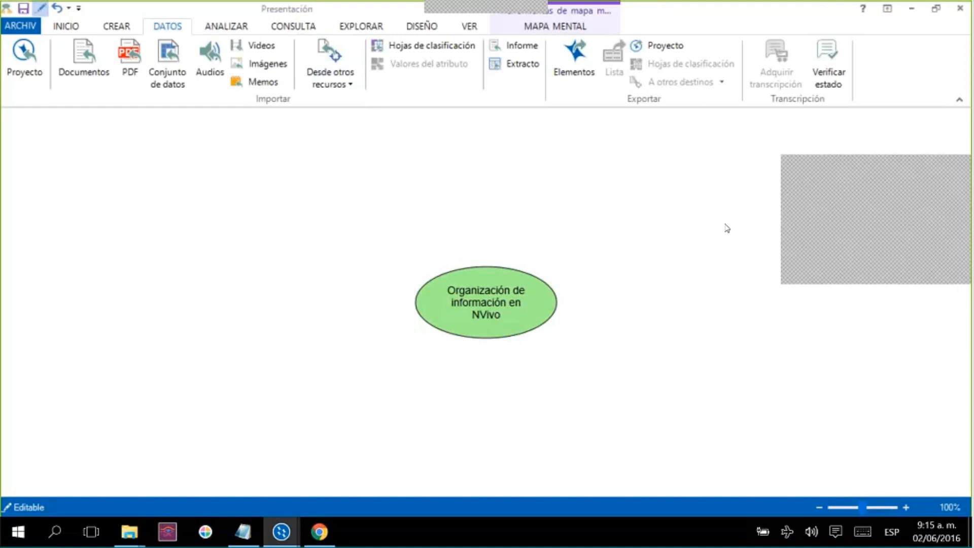
Add a child idea named "Carpetas" to the central idea of the mind map
left_click(523, 304)
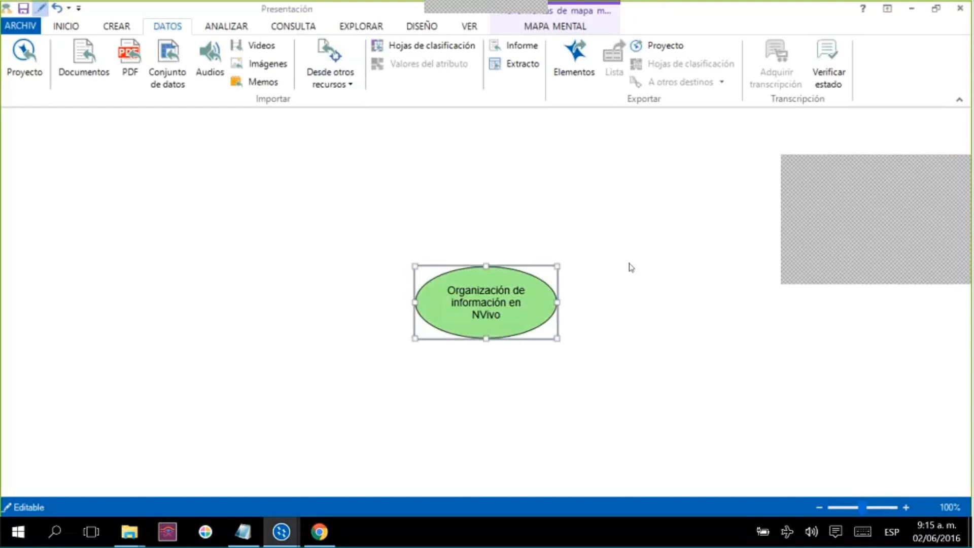
key("Insert")
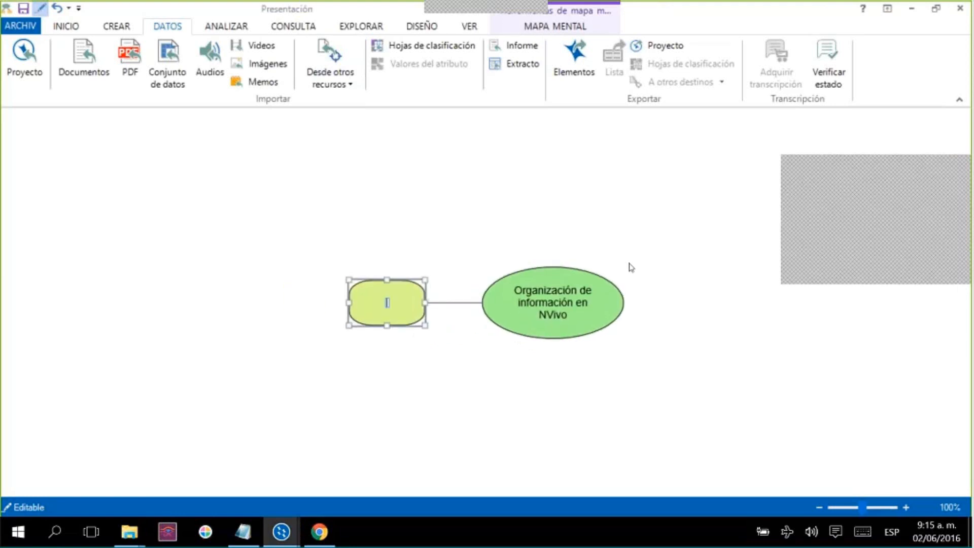
type("Carpetas")
left_click(629, 267)
Set the font size of the "Carpetas" idea to 14
left_click(393, 306)
left_click(576, 28)
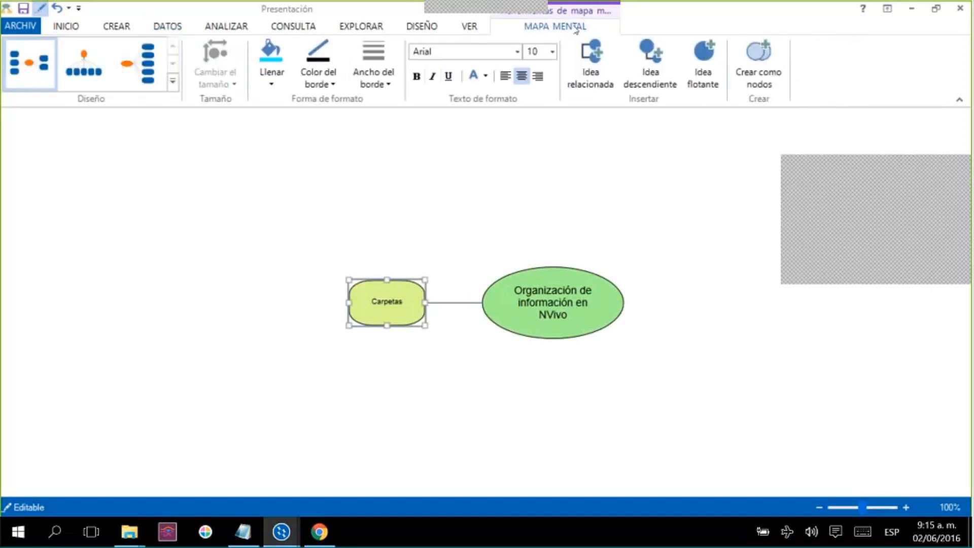
left_click(540, 56)
key("BackSpace")
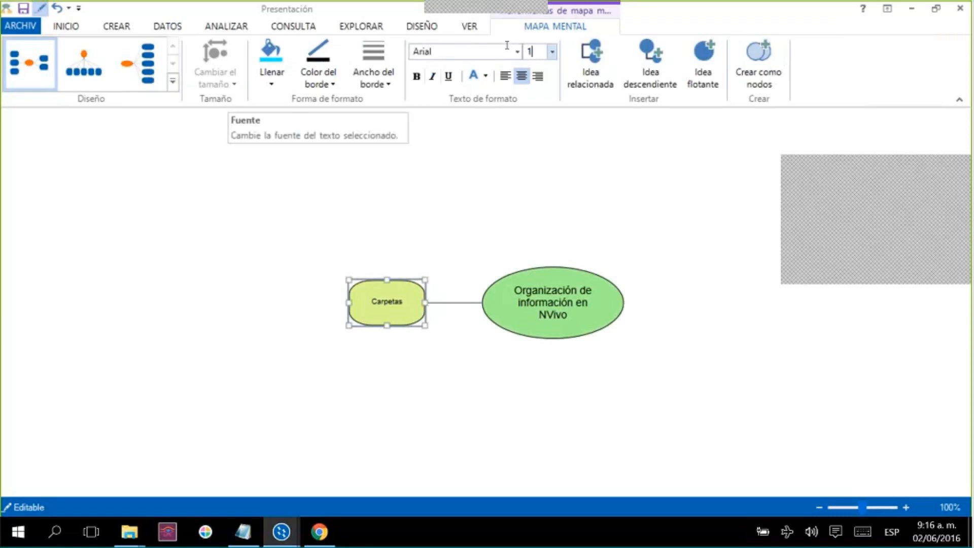
type("4")
key("Return")
key("Escape")
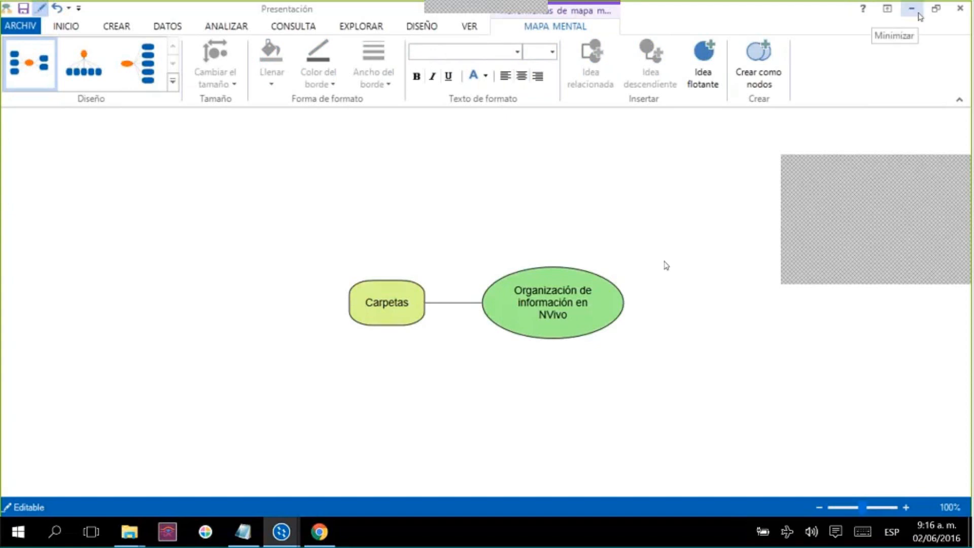
Return to the project window, show Elementos internos under Recursos and save the project
left_click(911, 11)
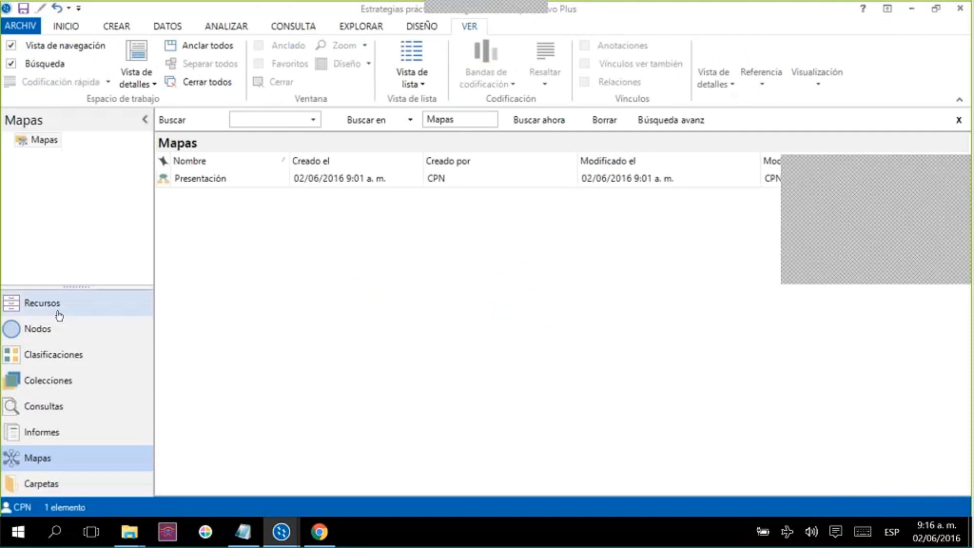
left_click(58, 313)
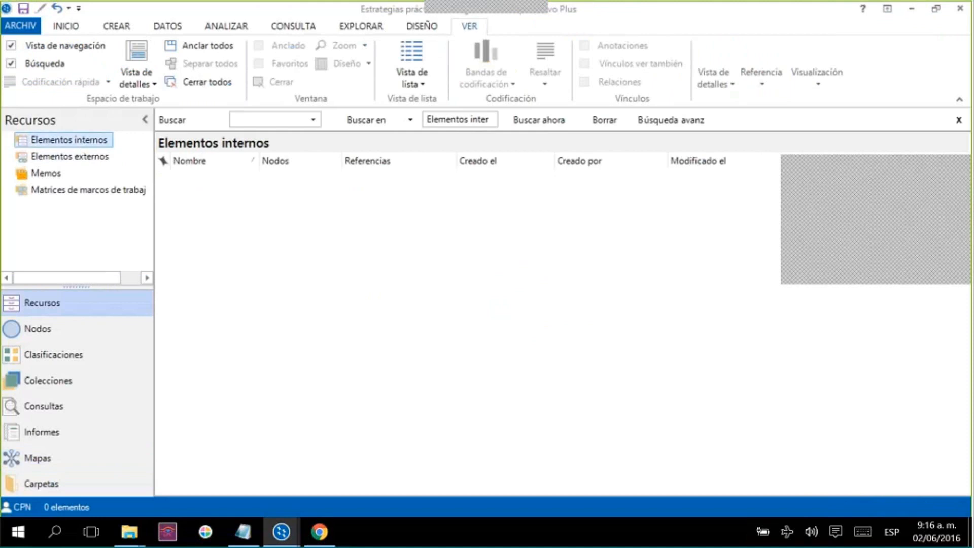
left_click(161, 30)
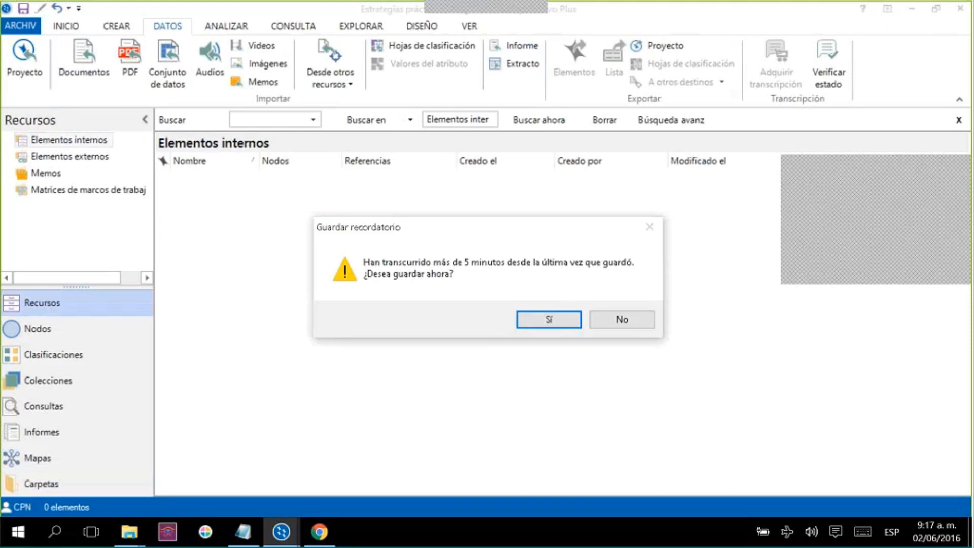
key("Return")
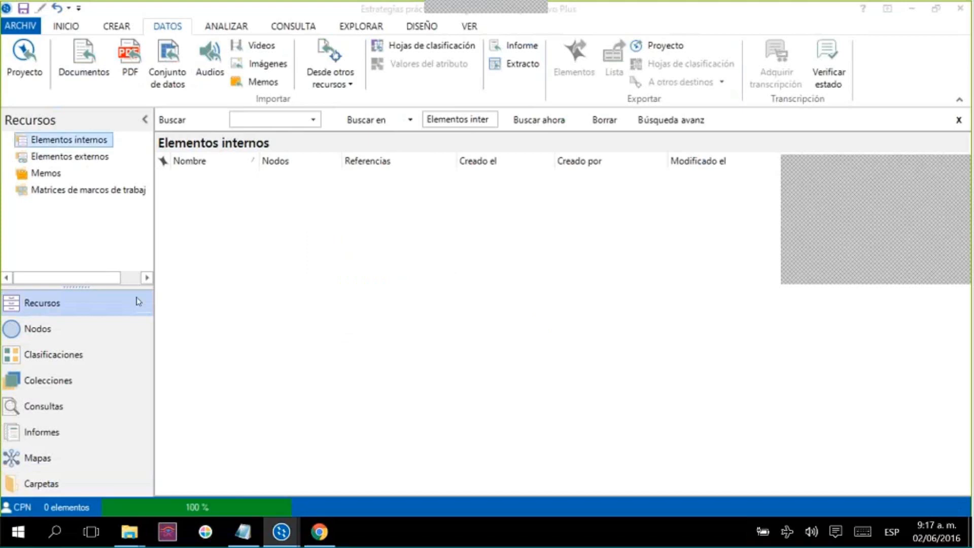
Create a folder named "ENTREVISTAS" under Elementos internos
left_click(55, 142)
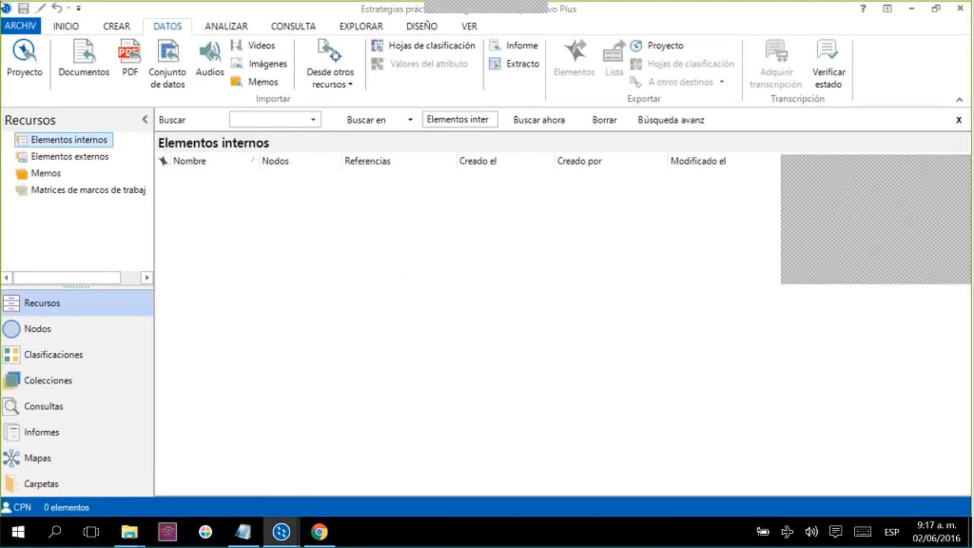
right_click(99, 140)
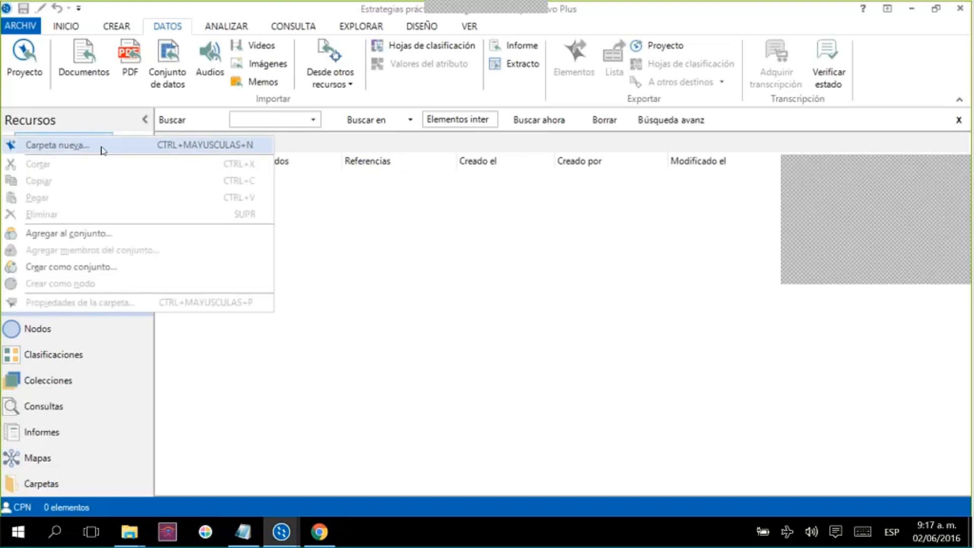
left_click(102, 148)
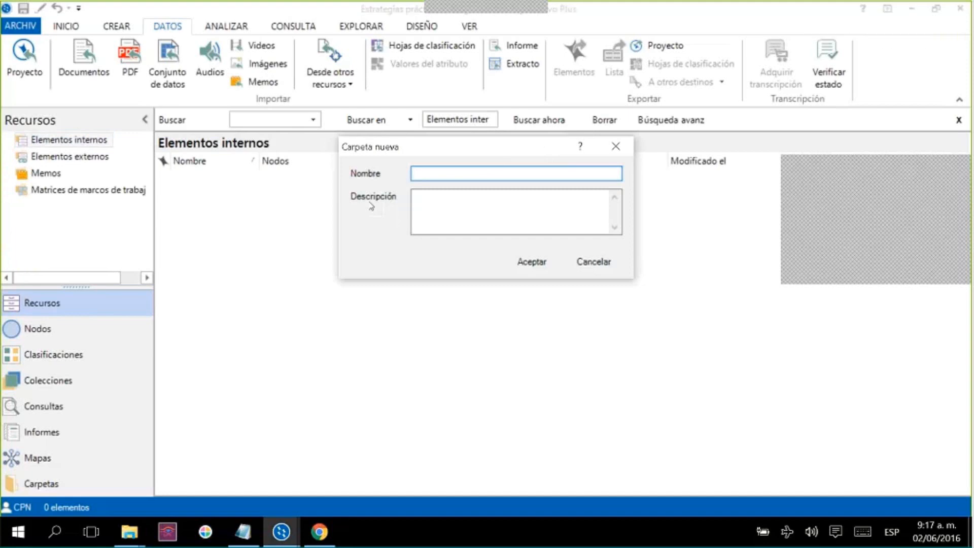
type("ENTREVISTAS")
key("Return")
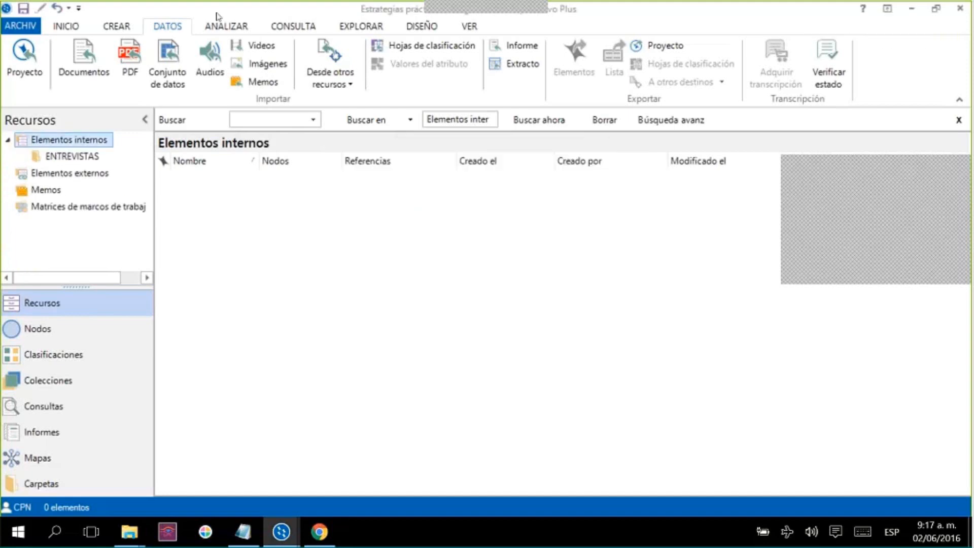
Create a folder named "DOCUMENTOS TEÓRICOS" under Elementos internos
right_click(15, 141)
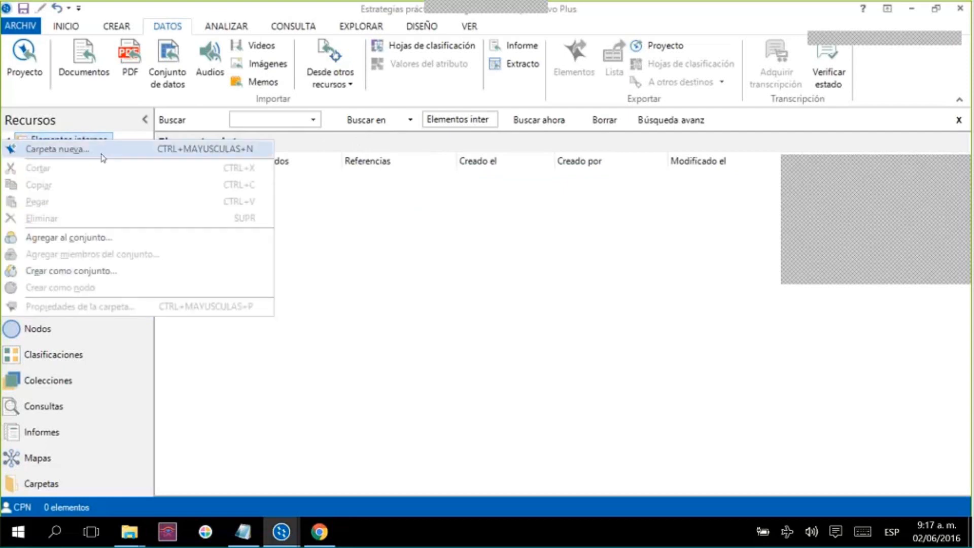
left_click(57, 149)
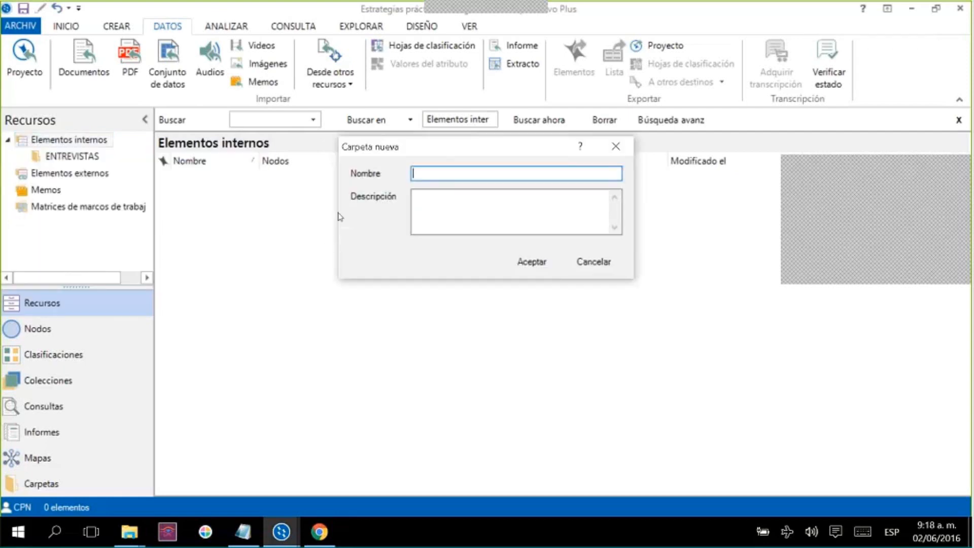
type("DOCUMENTOS")
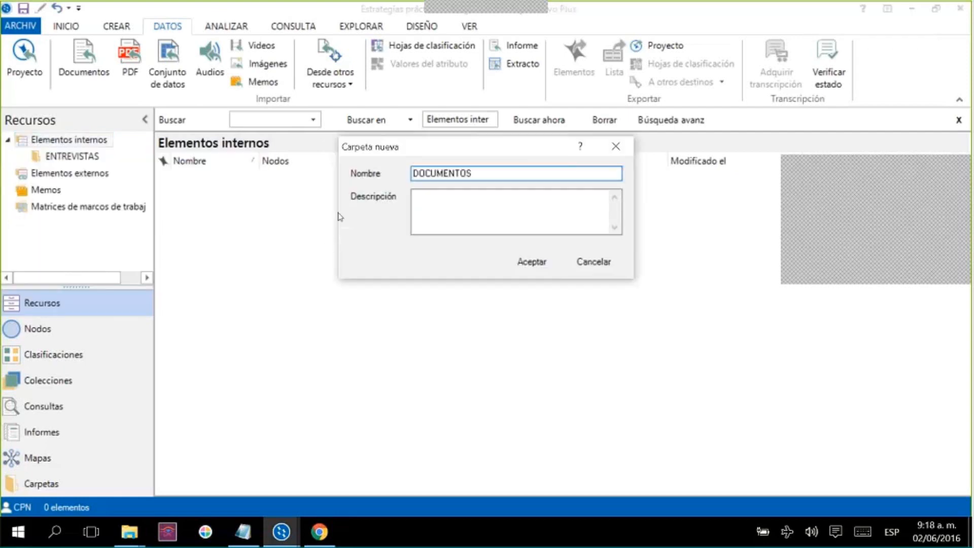
type("TEÓRICOS")
key("Return")
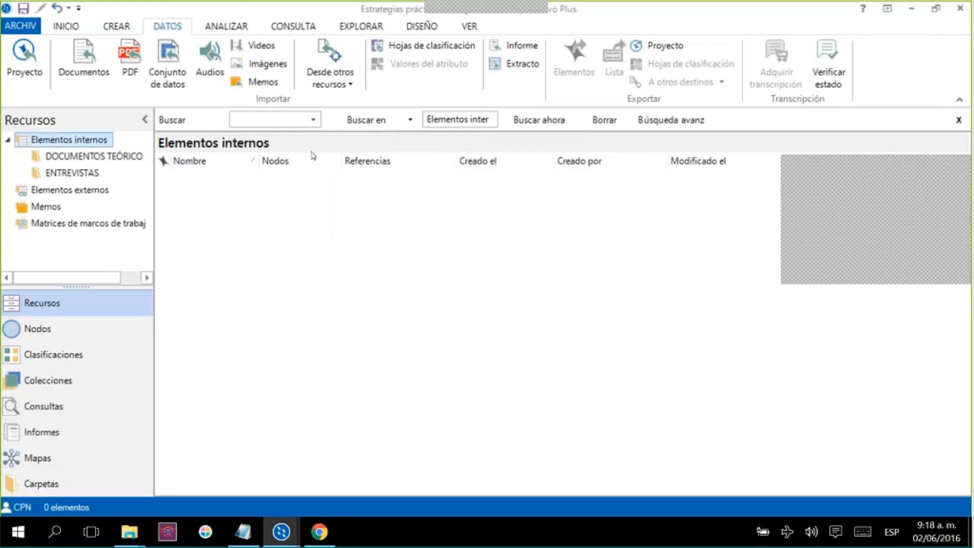
Create a folder named "MATERIAL ETNOGRÁFICO" under Elementos internos
right_click(94, 144)
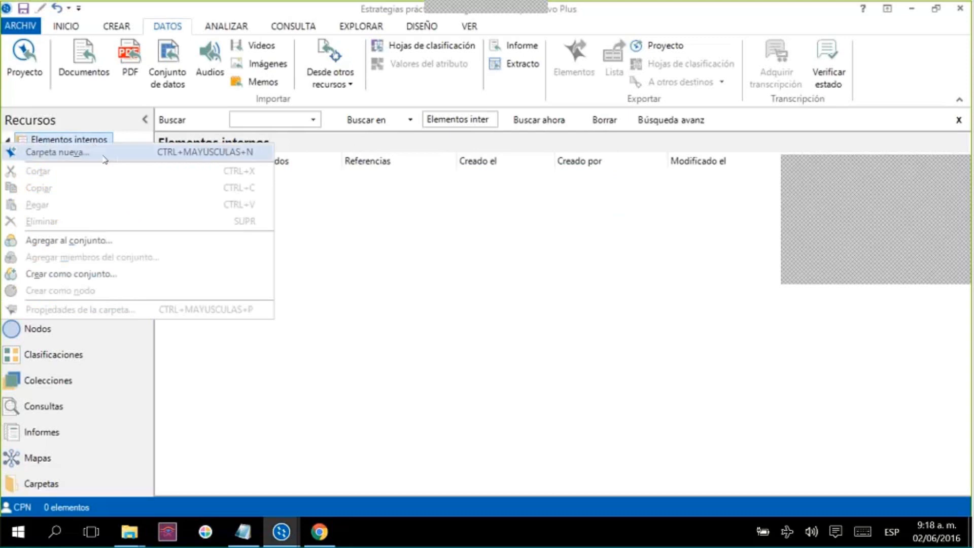
left_click(57, 152)
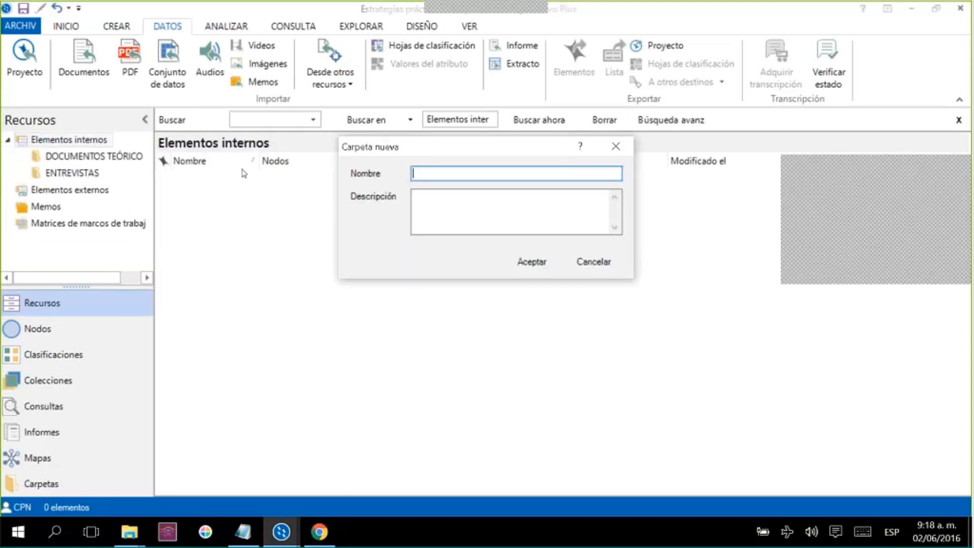
type("MATERIAL ET")
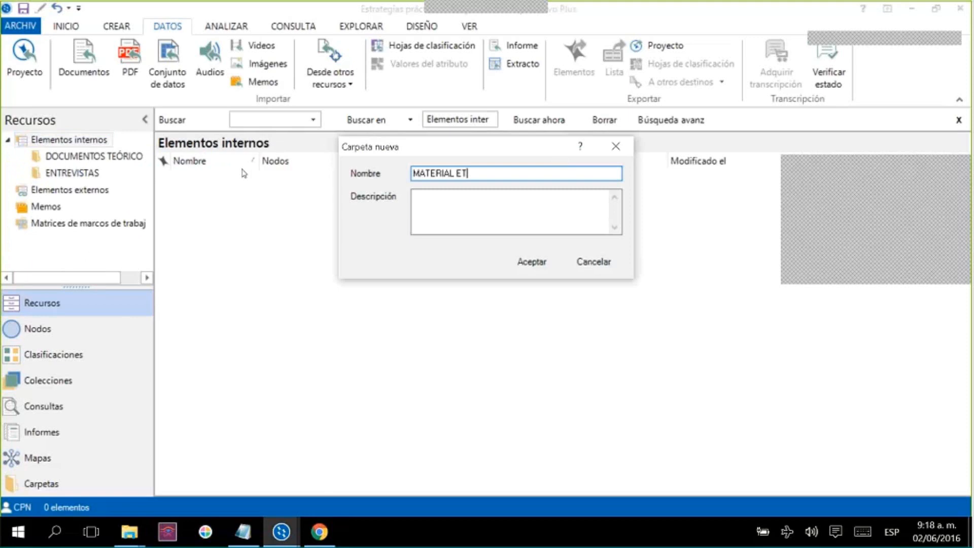
type("NOGRÁFICO")
key("Return")
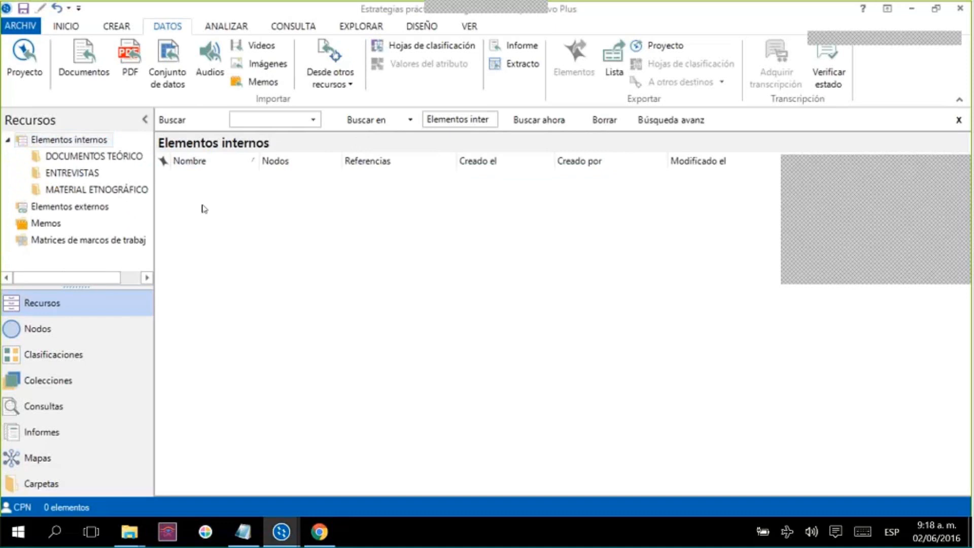
Create a subfolder named "Artículos" inside the DOCUMENTOS TEÓRICOS folder
left_click(131, 158)
right_click(131, 159)
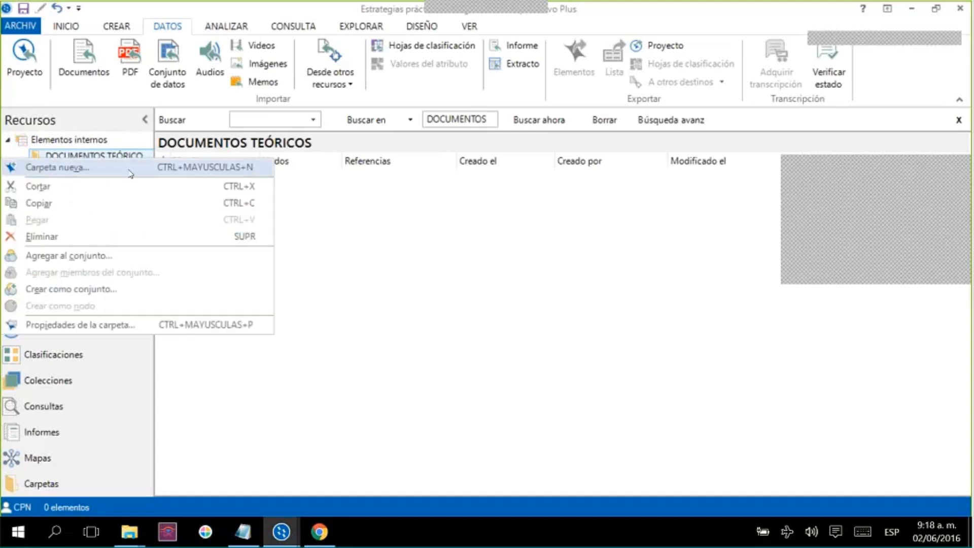
left_click(130, 172)
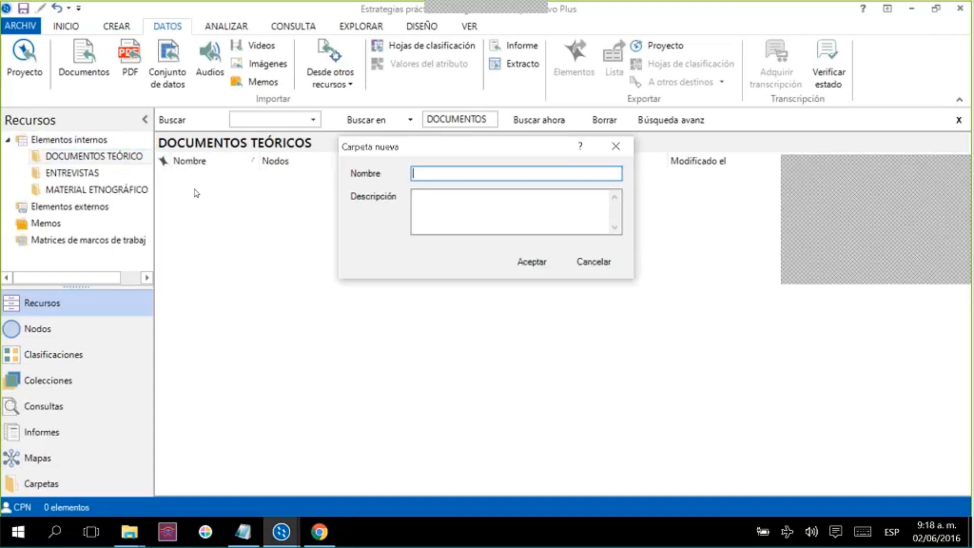
type("A")
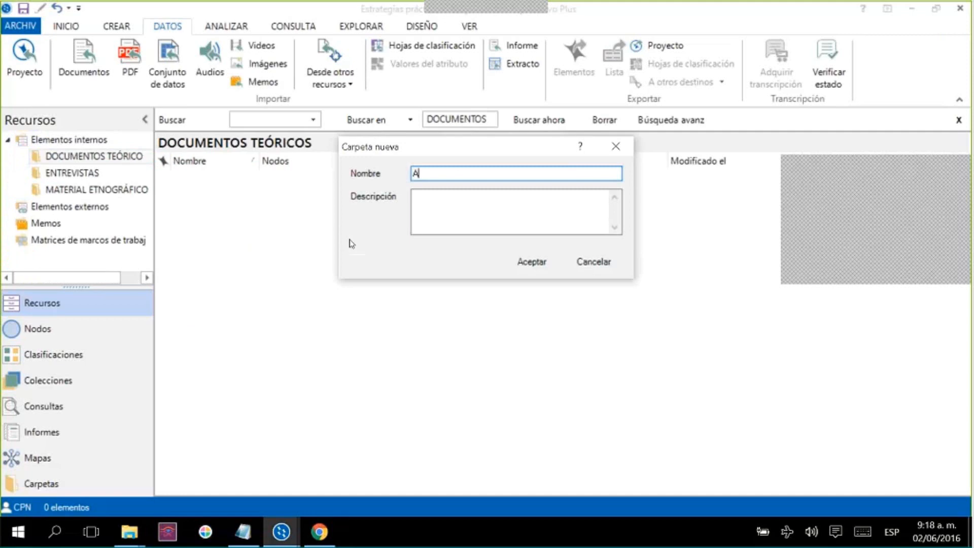
type("rtículos")
left_click(537, 268)
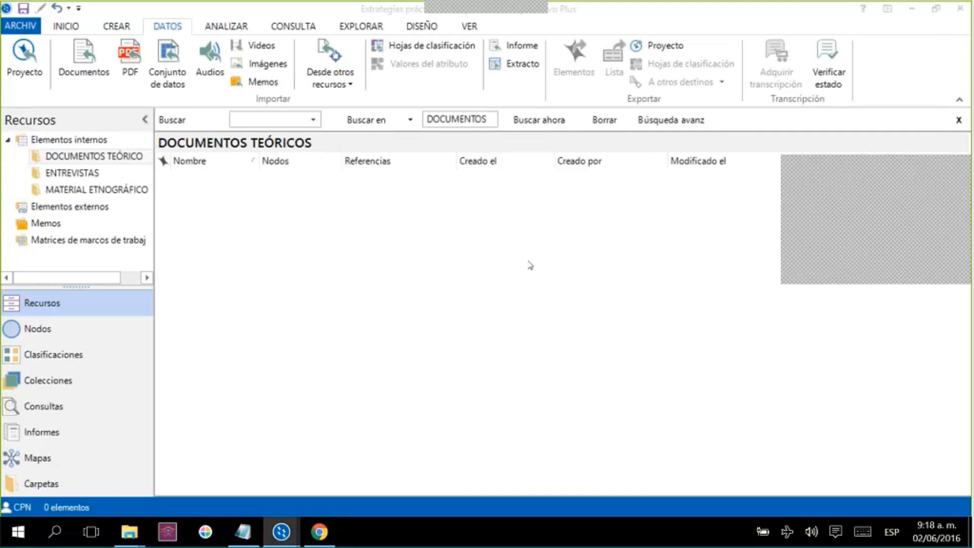
Create a subfolder named "Tesis" inside the DOCUMENTOS TEÓRICOS folder
right_click(110, 160)
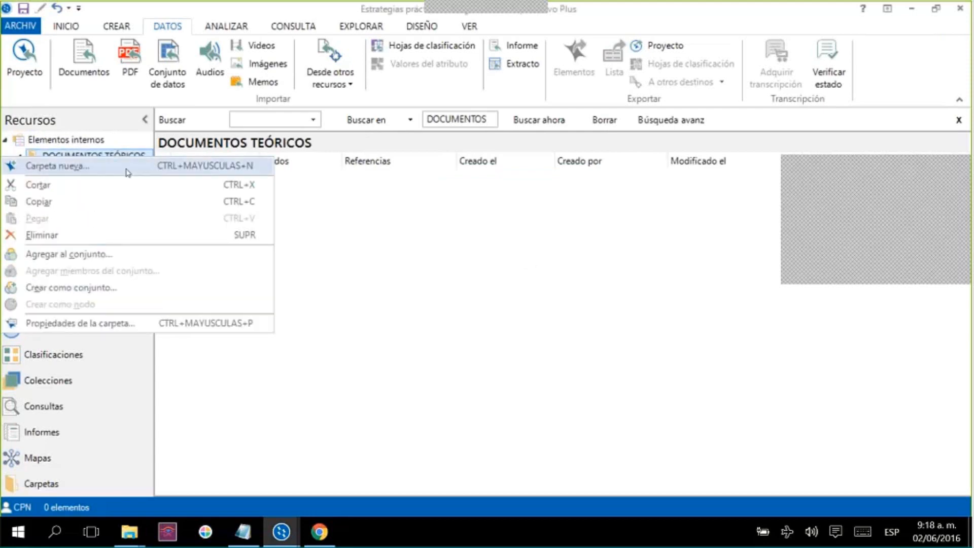
left_click(57, 166)
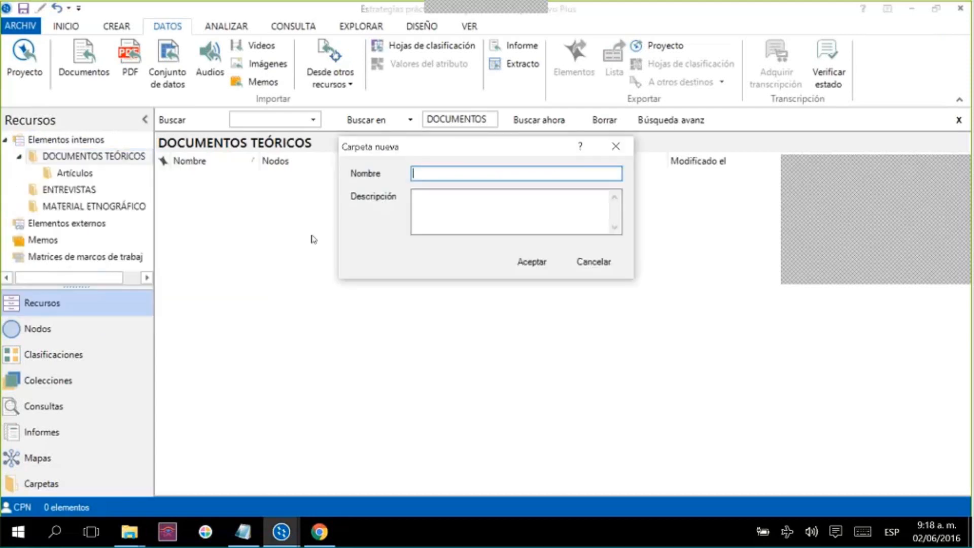
type("Tesis")
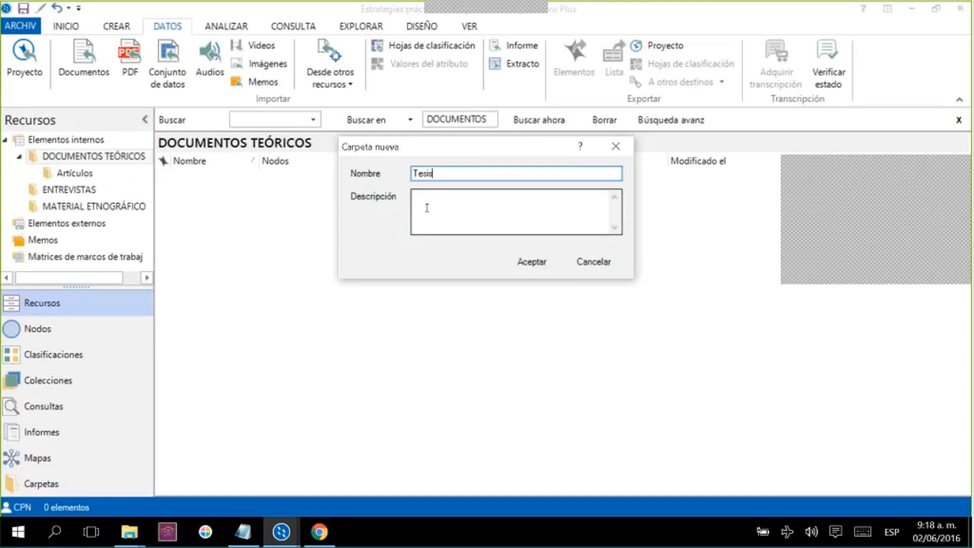
key("Return")
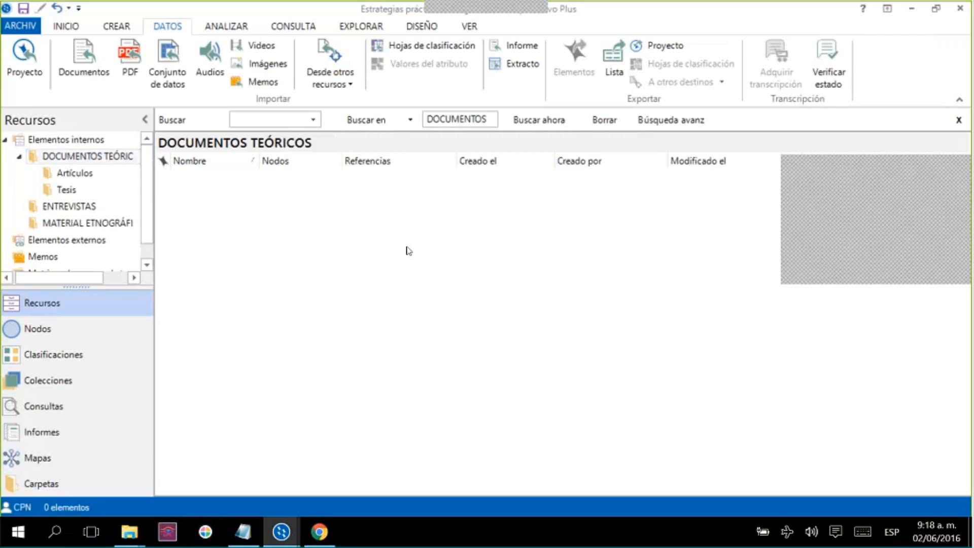
left_click(76, 65)
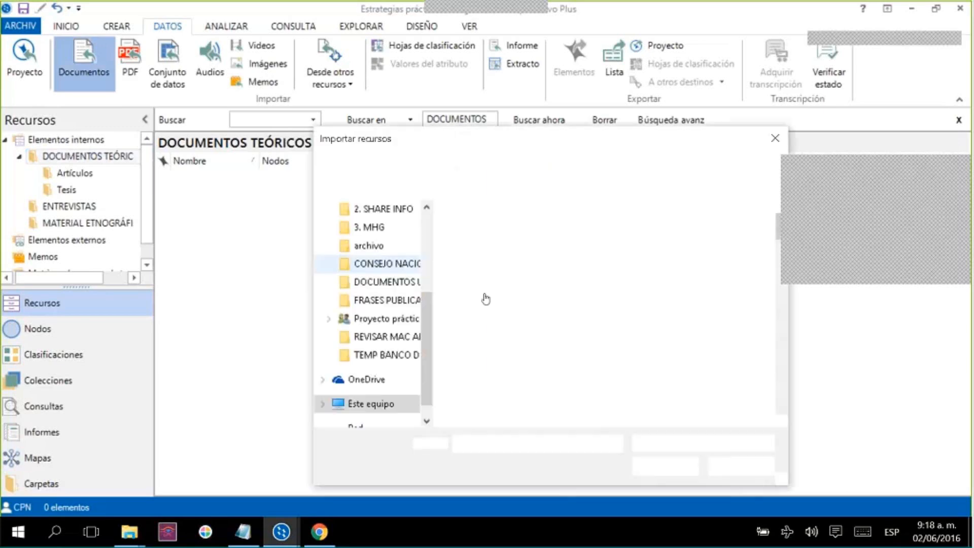
key("Escape")
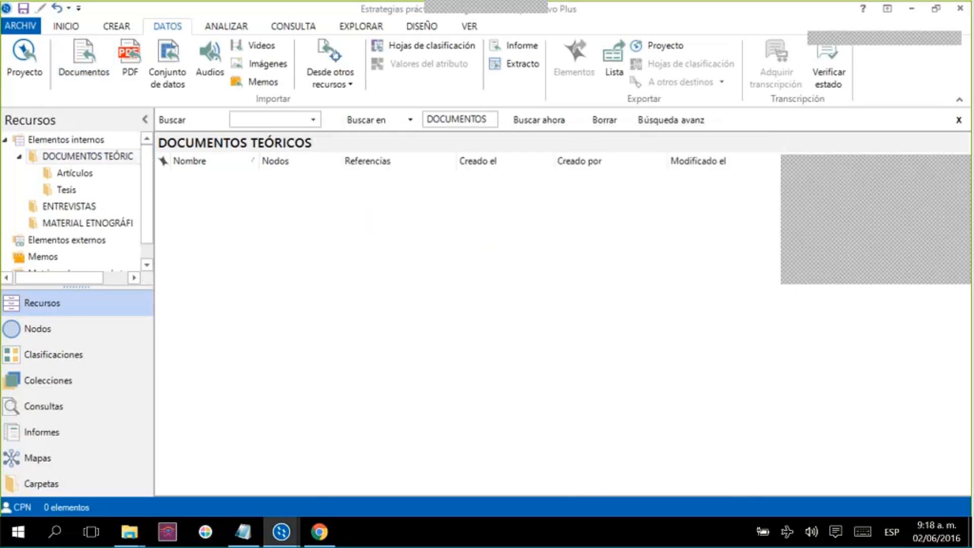
left_click(620, 209)
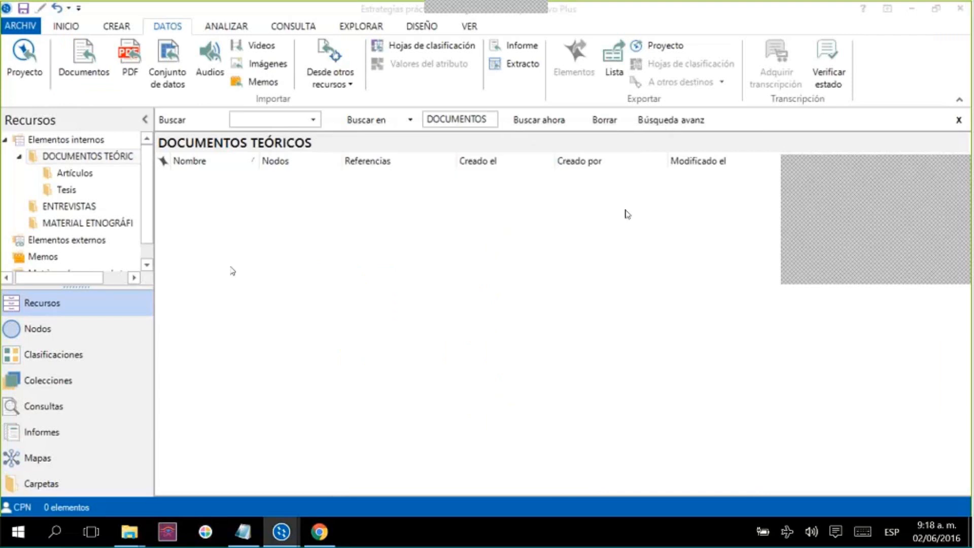
Import the documents ENTREVISTA 1 to ENTREVISTA 5 from the ENTREVISTAS EJEMPLO ESTILOS folder into Elementos internos
key("Up")
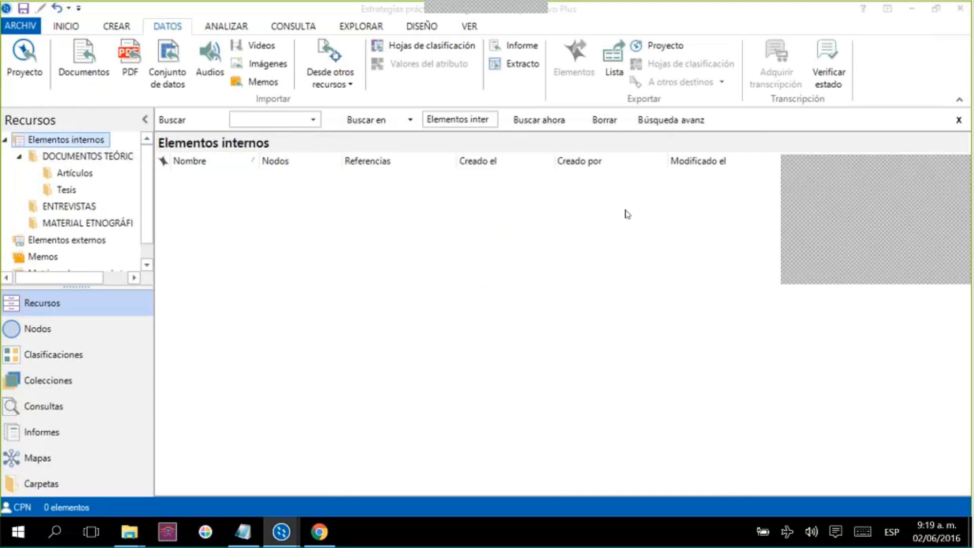
left_click(77, 76)
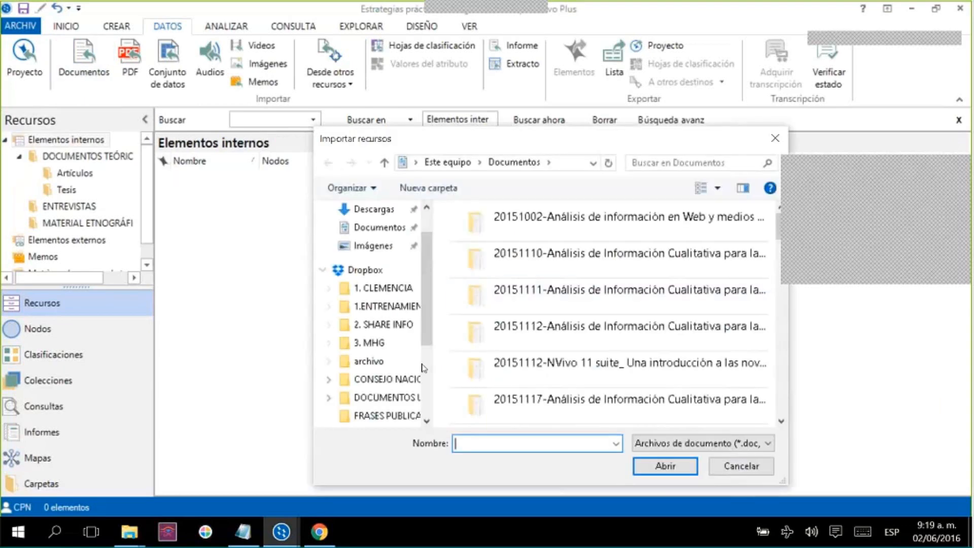
left_click(411, 307)
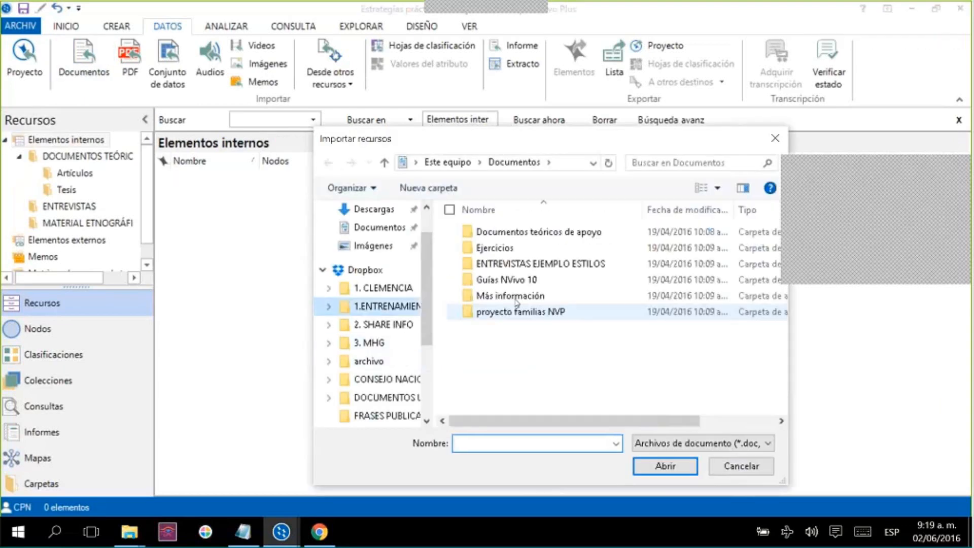
double_click(597, 264)
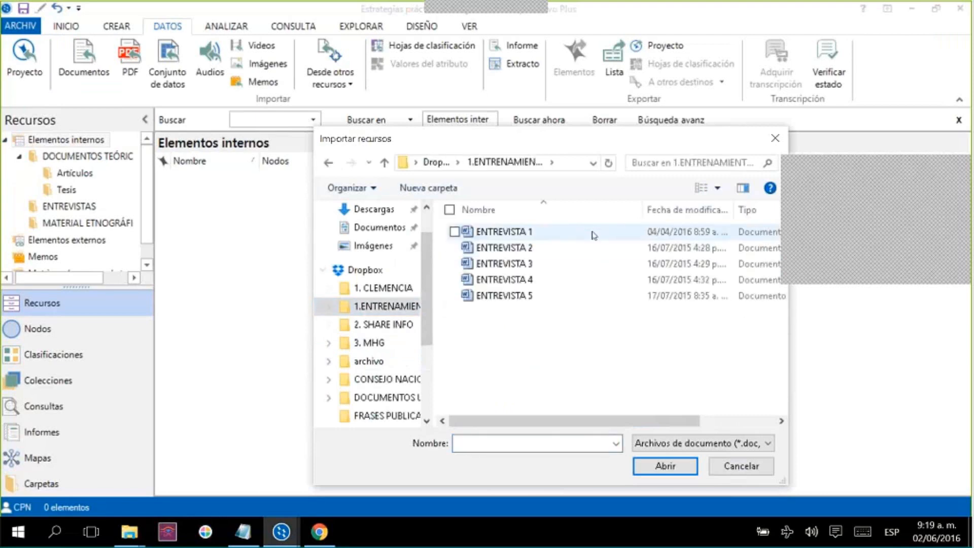
left_click(594, 233)
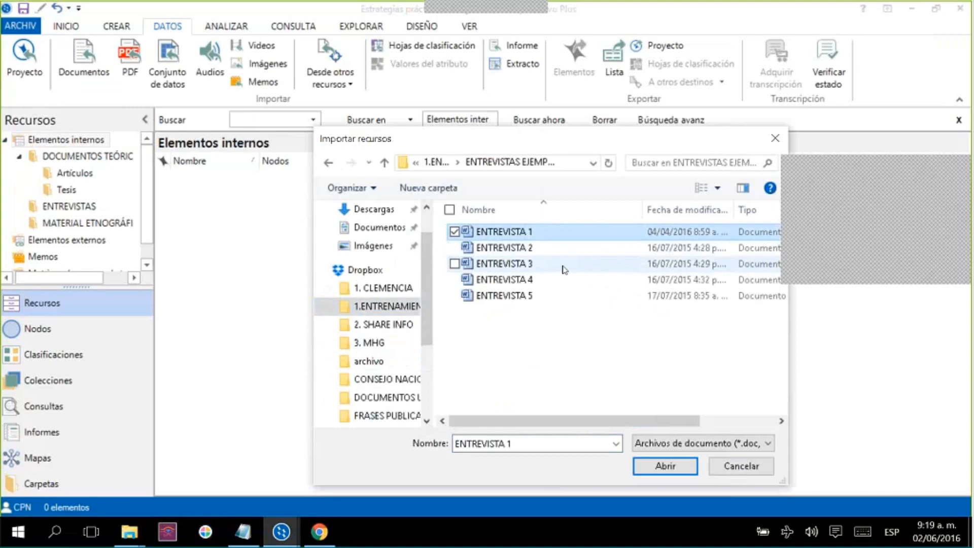
key("ctrl+a")
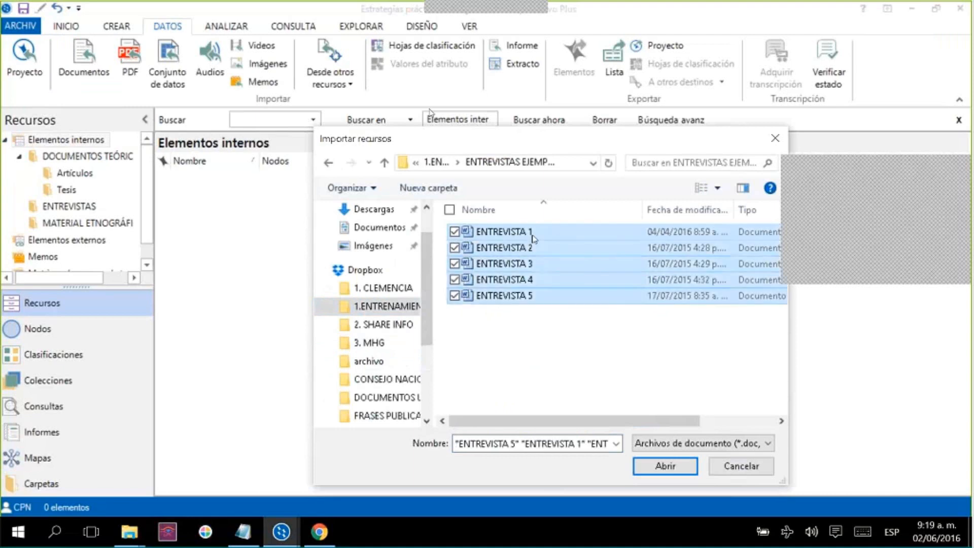
left_click(677, 465)
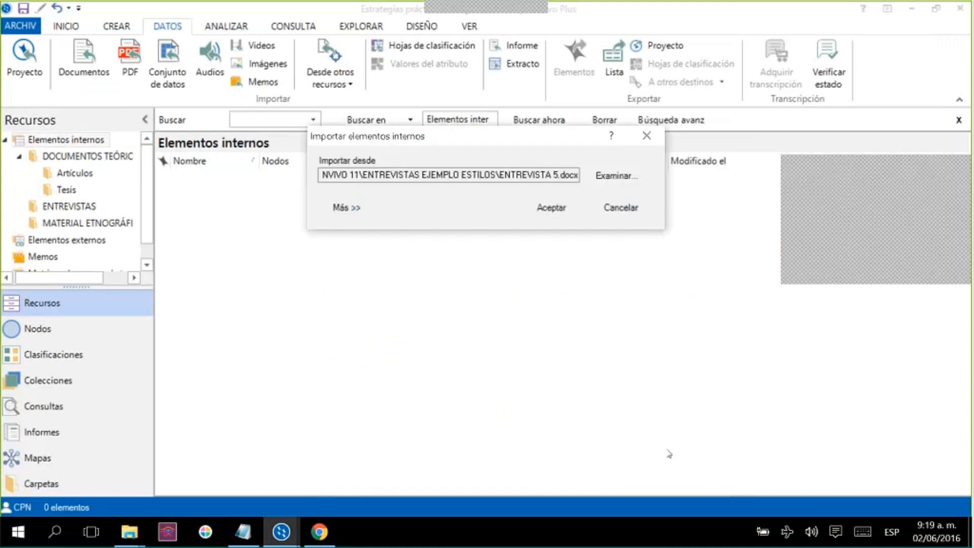
left_click(551, 208)
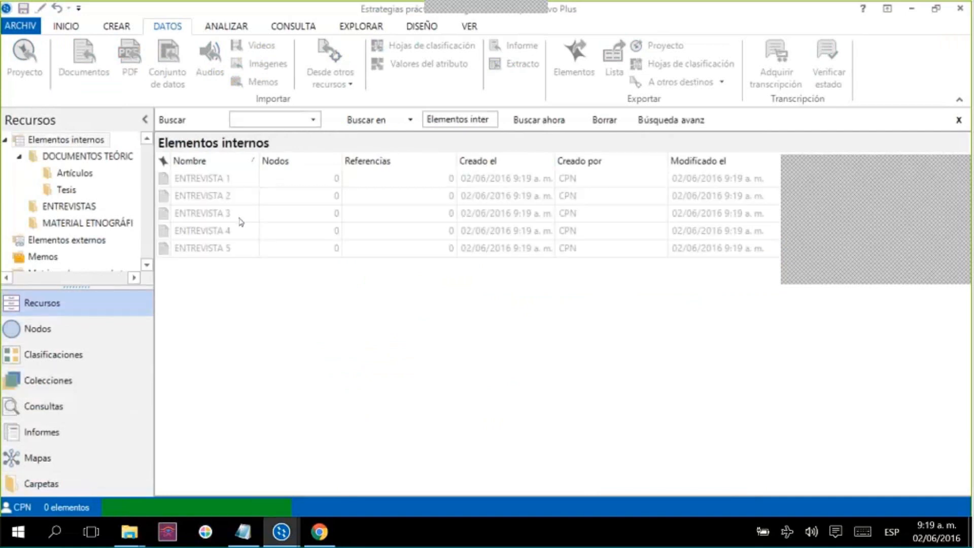
Examine the documents available for import in the Ejemplo entrevistas folder inside Ejercicios, and cancel the import
left_click(84, 81)
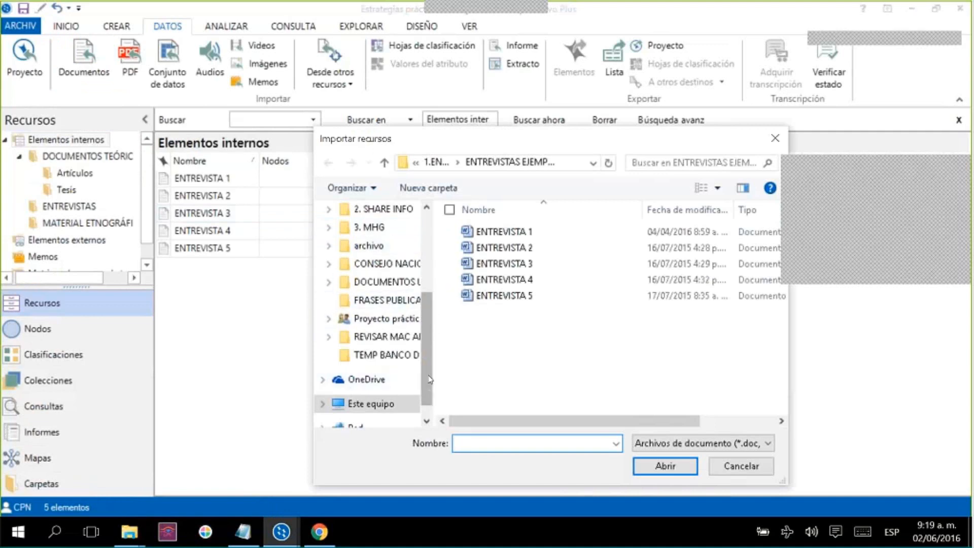
left_click_drag(430, 383, 432, 347)
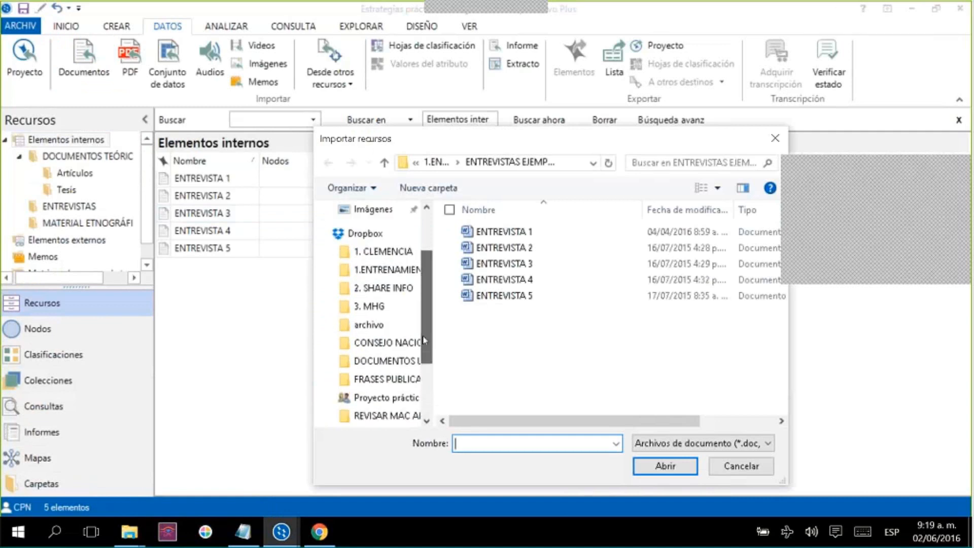
left_click(400, 271)
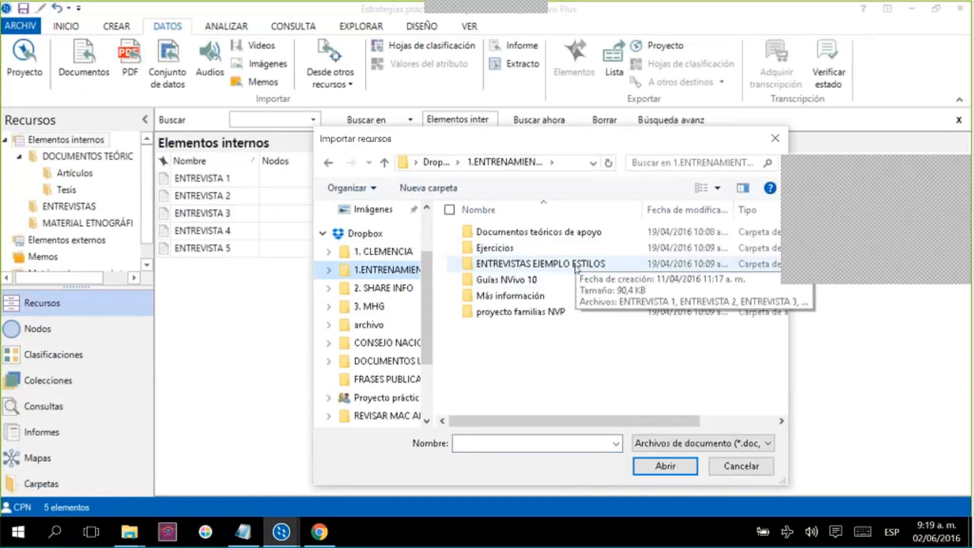
double_click(578, 248)
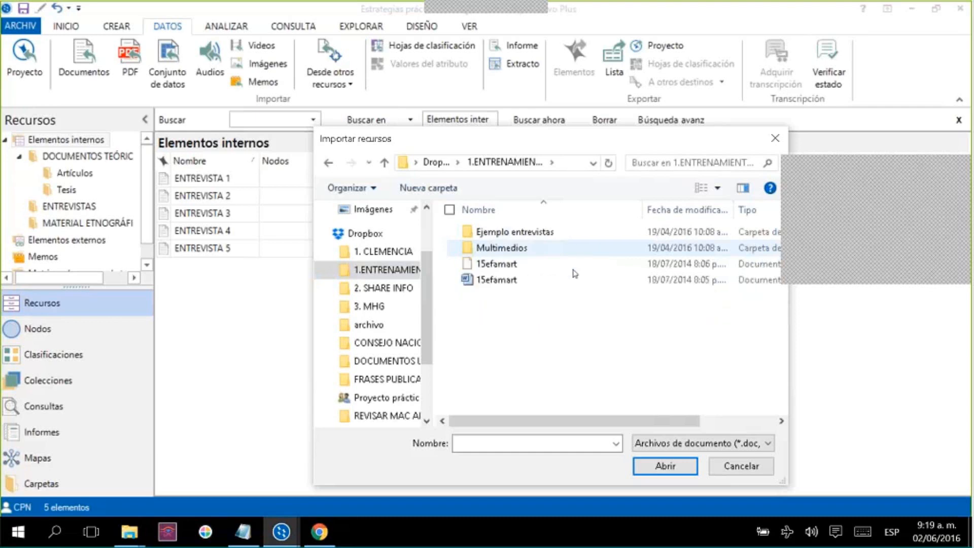
double_click(579, 235)
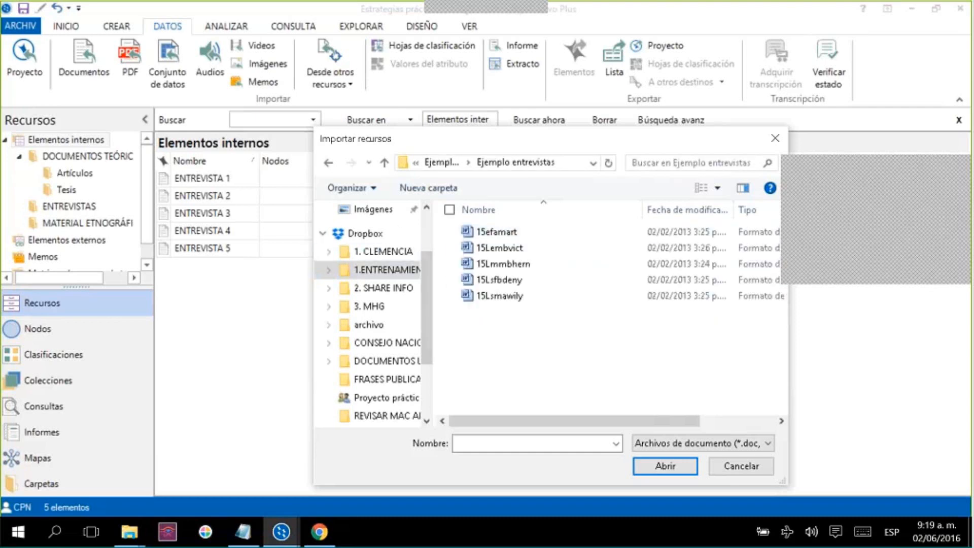
left_click_drag(418, 139, 573, 149)
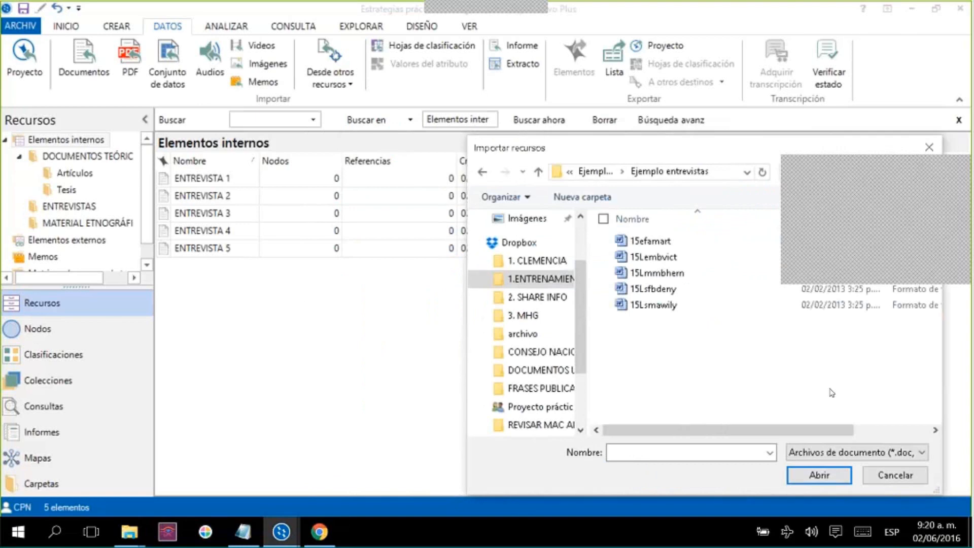
left_click(894, 475)
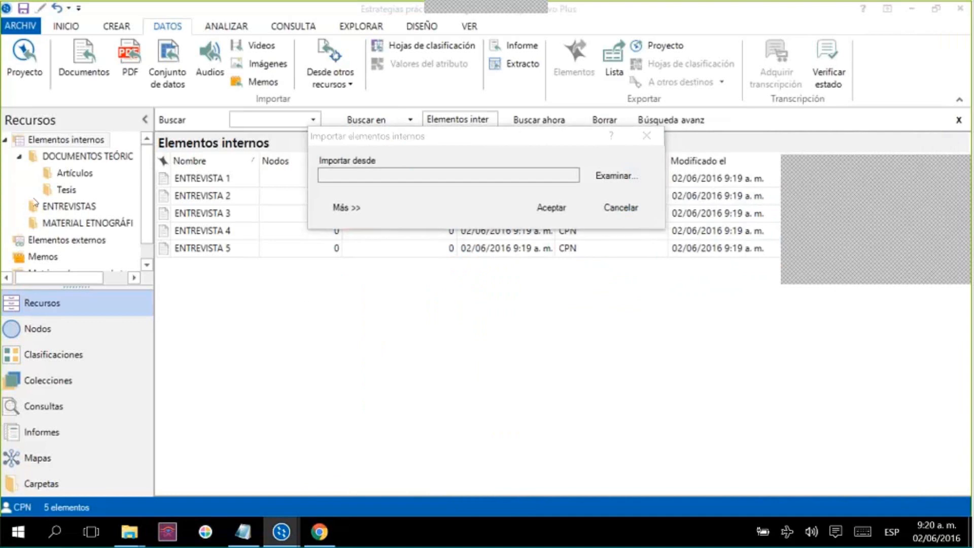
left_click(621, 208)
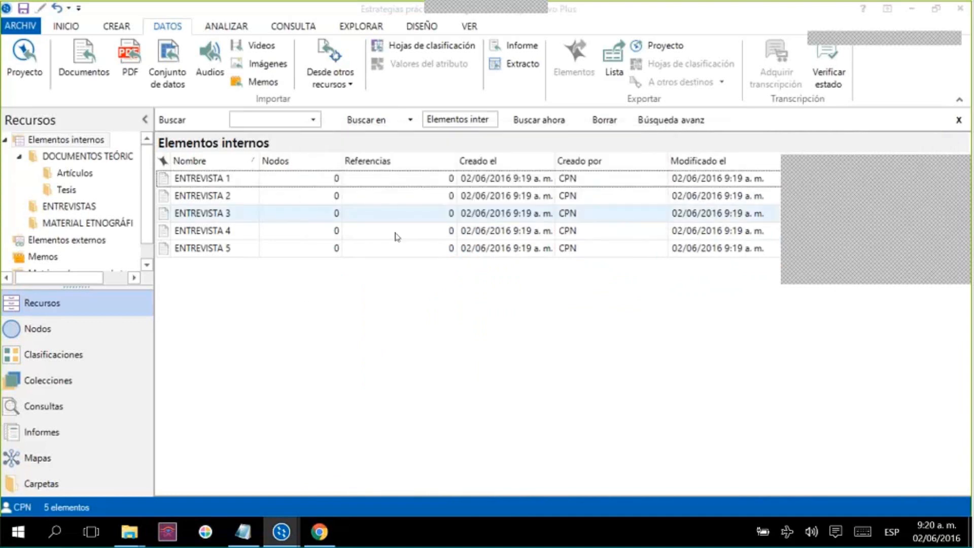
Display the ENTREVISTAS folder, switch to File Explorer and open Dropbox's 1.ENTRENAMIENTO NVIVO 11 folder in a widened window over the project
left_click(85, 208)
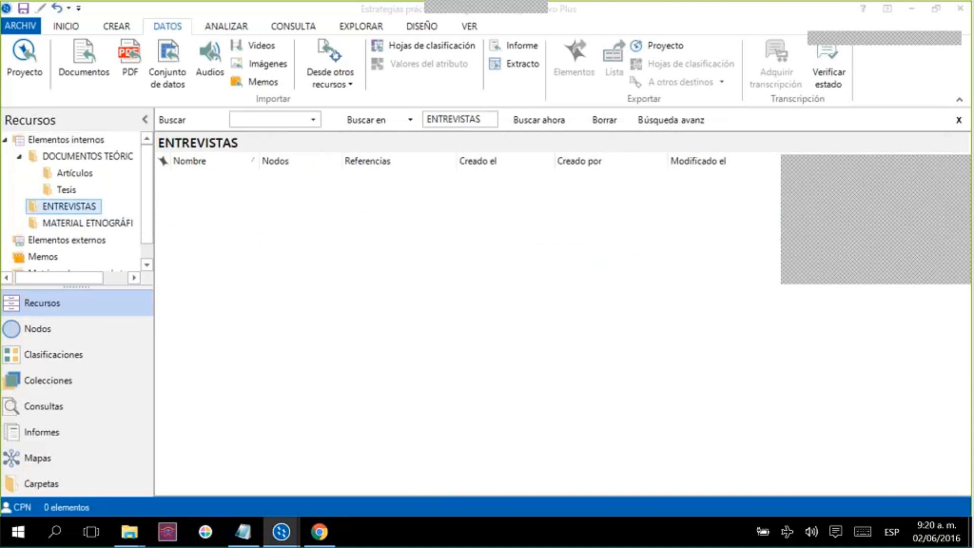
key("super+e")
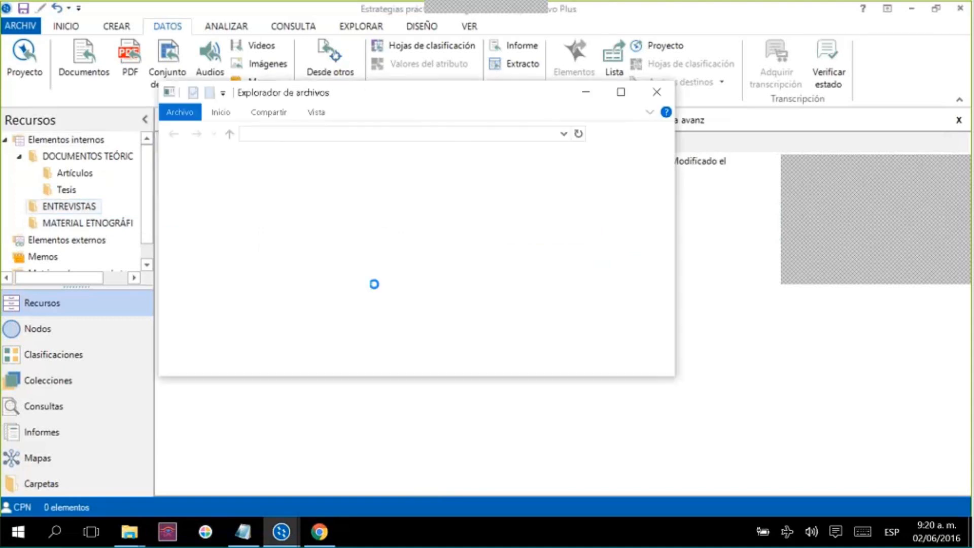
left_click_drag(340, 97, 483, 178)
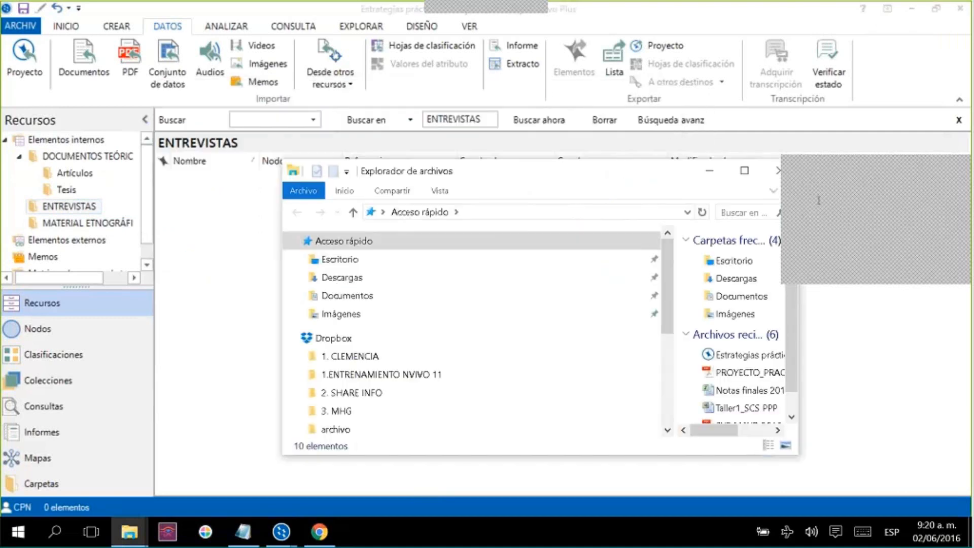
left_click_drag(618, 175, 579, 185)
left_click(738, 183)
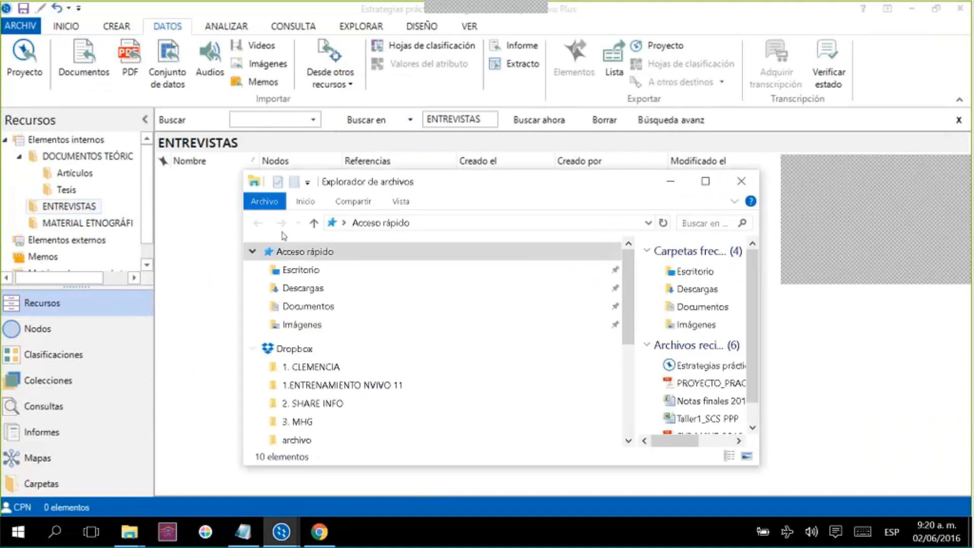
left_click_drag(507, 183, 607, 151)
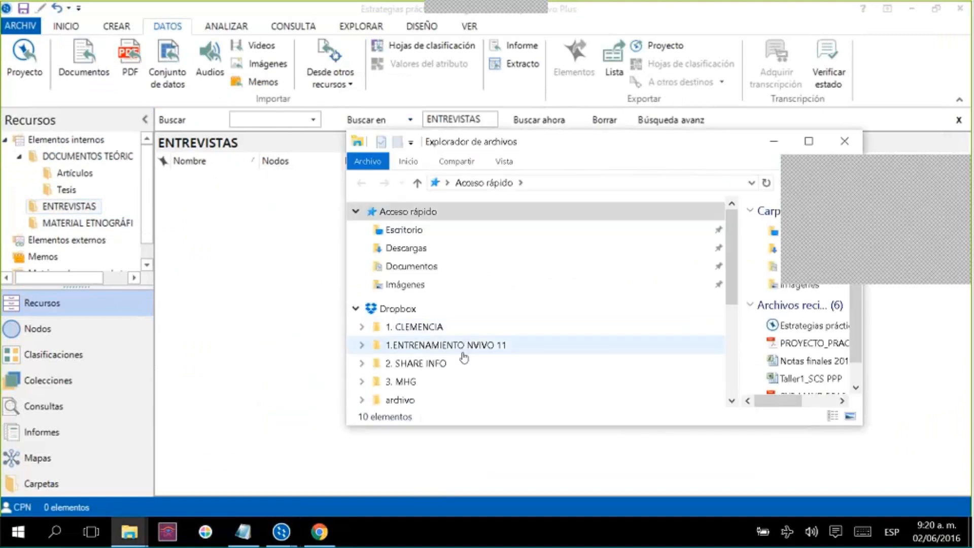
left_click(464, 349)
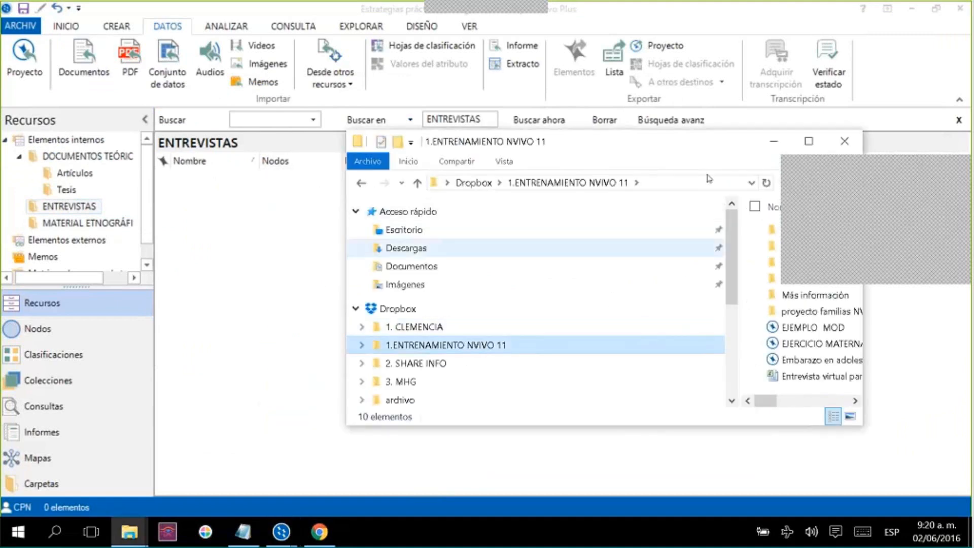
left_click_drag(714, 144, 584, 165)
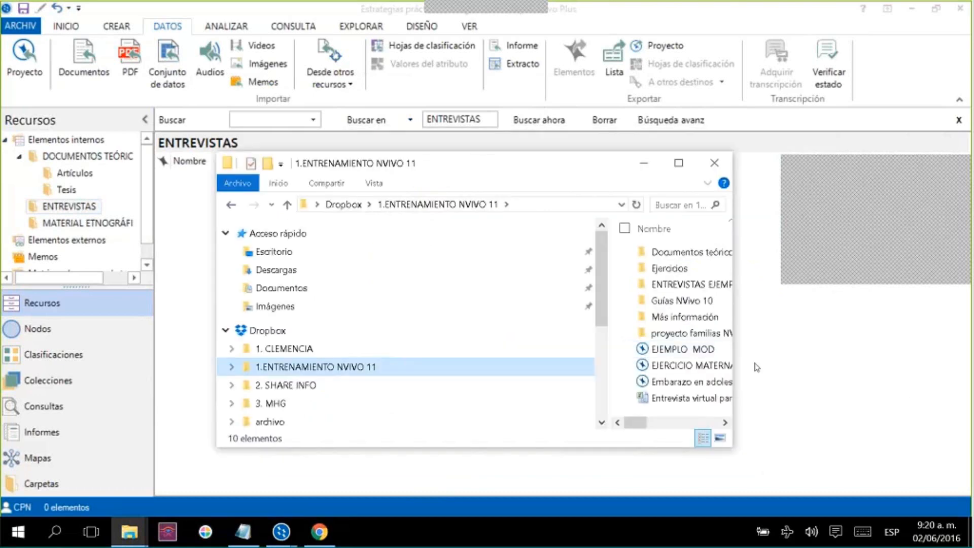
left_click_drag(733, 366, 887, 368)
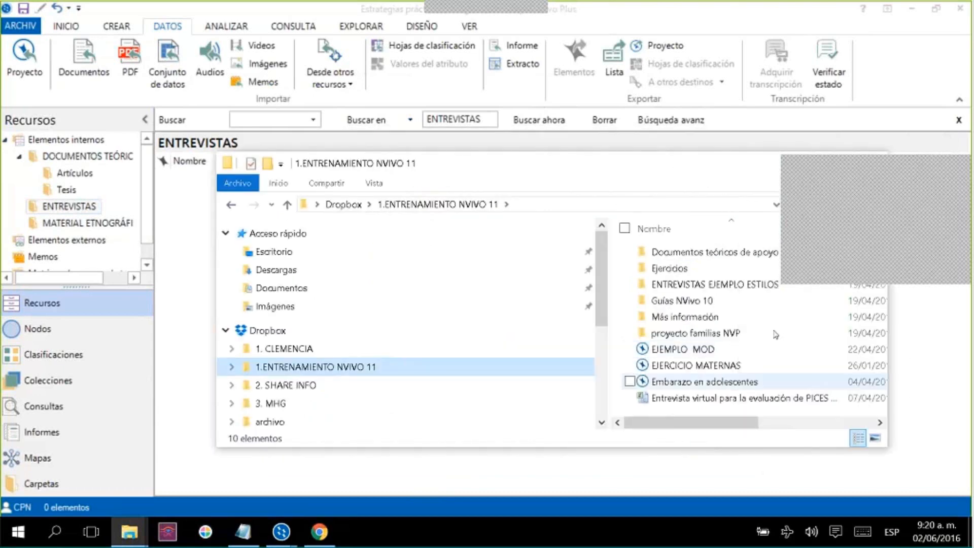
Import 15efamart, 15Lembvict, 15Lmmbhern, 15Lsfbdeny and 15Lsmawily from the Ejemplo entrevistas folder, inside Ejercicios and Ejemplo Familias, into the ENTREVISTAS folder
double_click(726, 270)
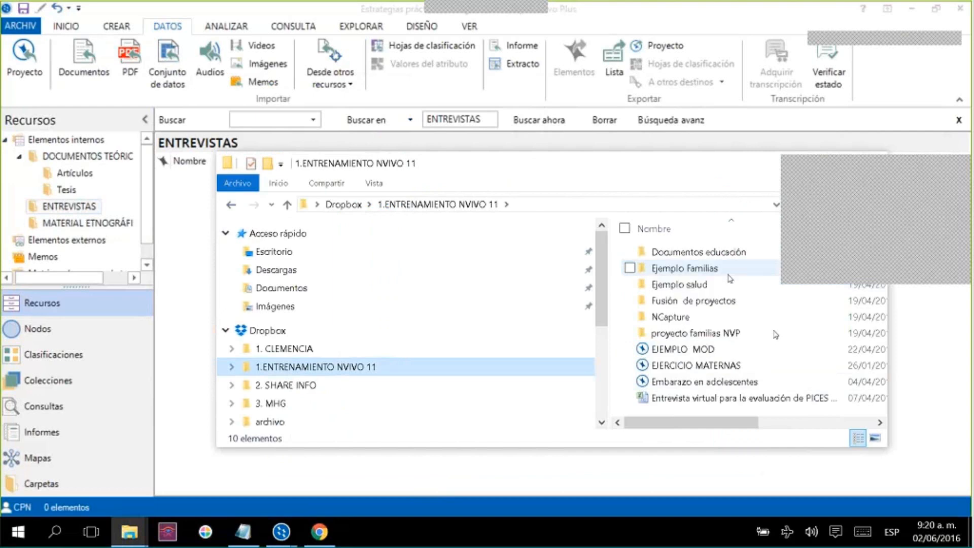
double_click(722, 272)
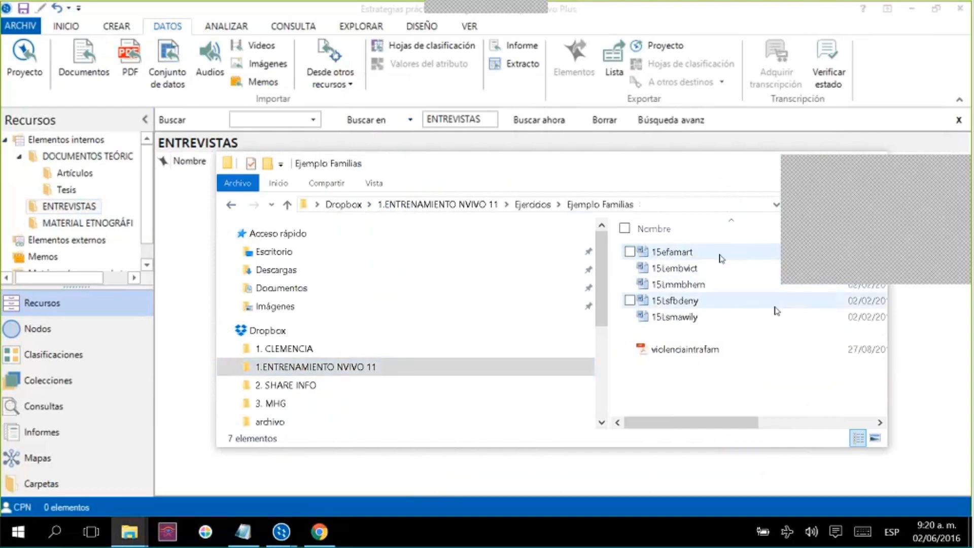
key("Down")
key("shift+Down")
key("shift+Down")
key("shift+Down")
key("shift+Down")
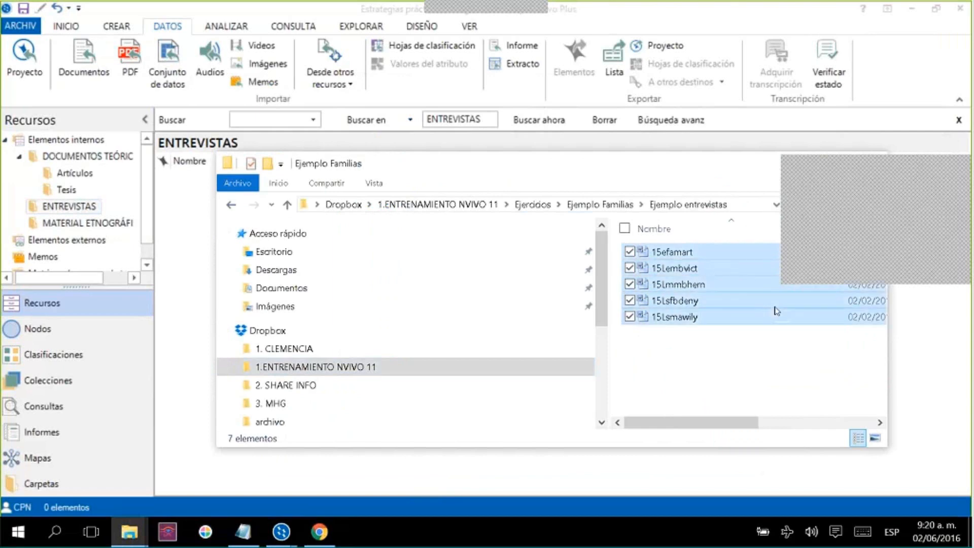
left_click_drag(675, 252, 191, 301)
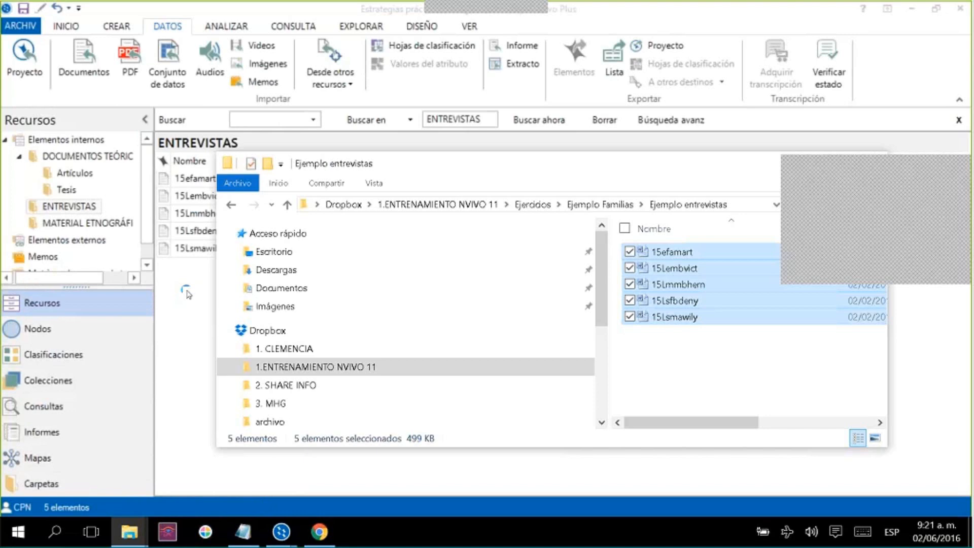
left_click_drag(396, 176, 93, 203)
left_click(585, 330)
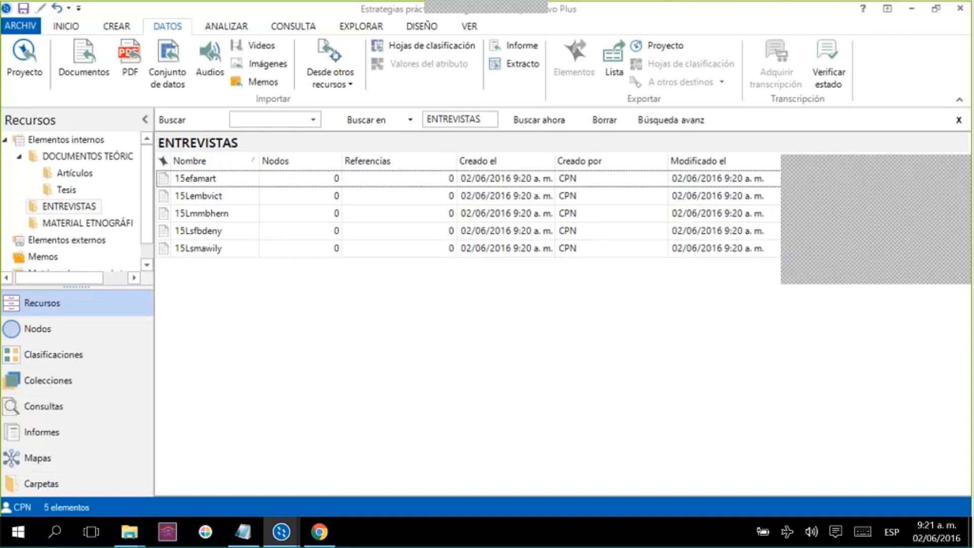
left_click(39, 208)
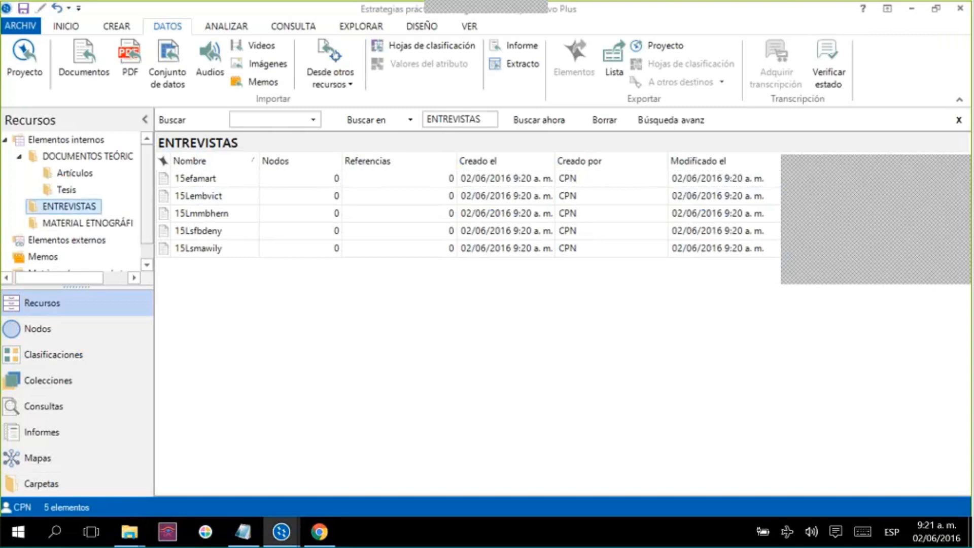
left_click(352, 313)
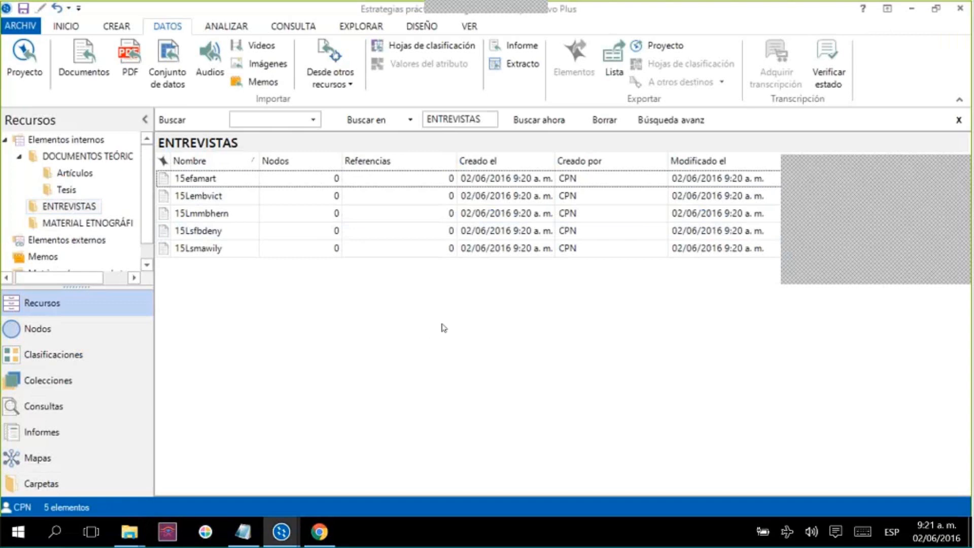
Move the documents ENTREVISTA 1 to ENTREVISTA 5 from Elementos internos into the ENTREVISTAS folder, and display the MATERIAL ETNOGRÁFICO folder
left_click(89, 140)
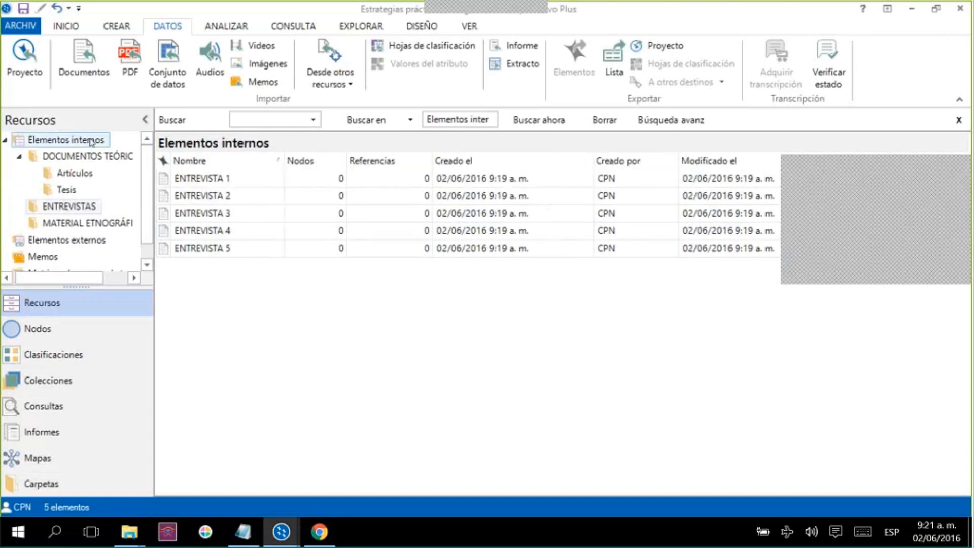
left_click(41, 141)
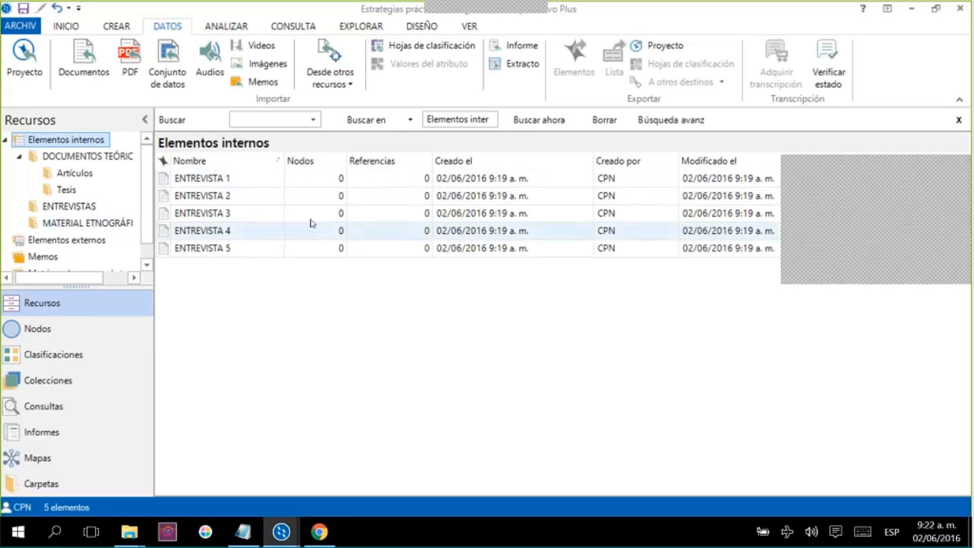
left_click(352, 180)
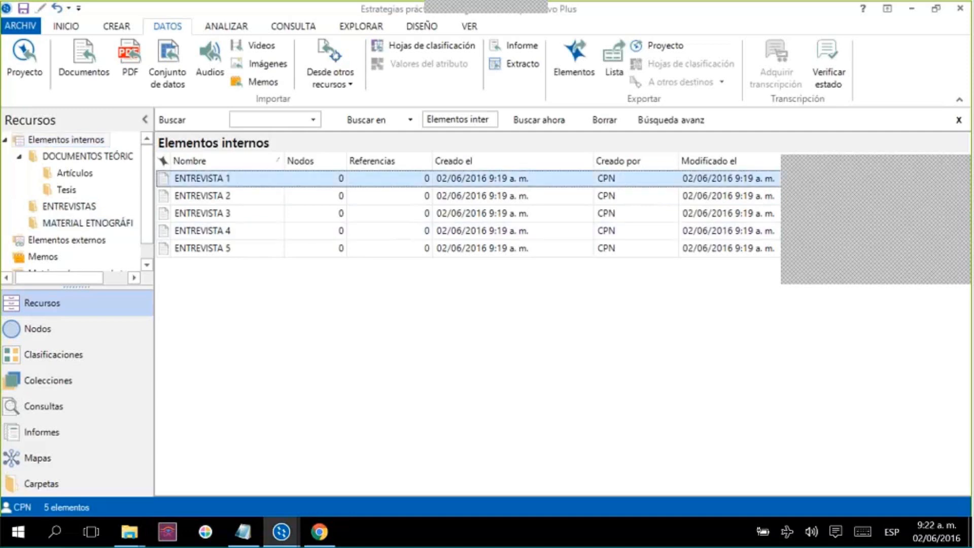
key("shift+Down")
key("shift+Down")
key("shift+Down")
key("shift+Down")
left_click_drag(438, 202, 437, 203)
left_click_drag(558, 357, 76, 207)
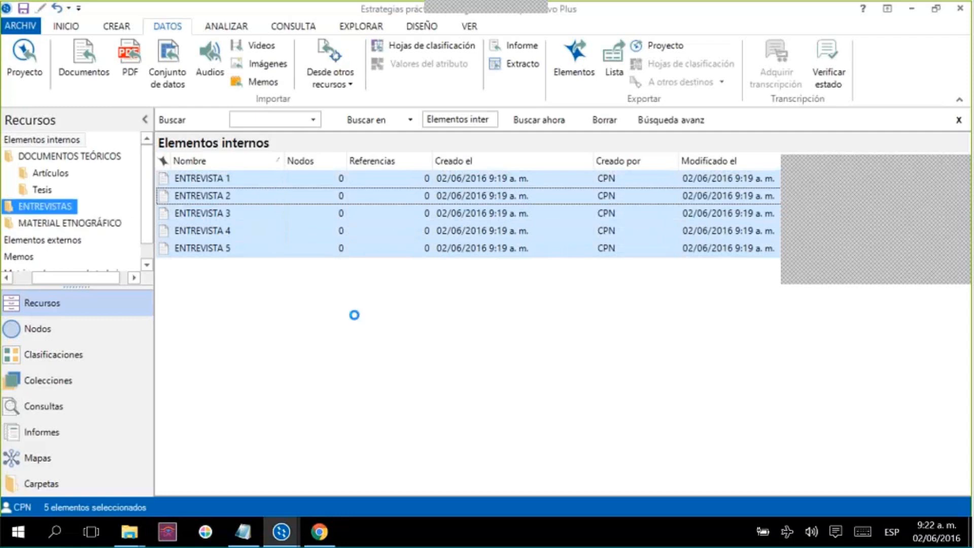
left_click(51, 207)
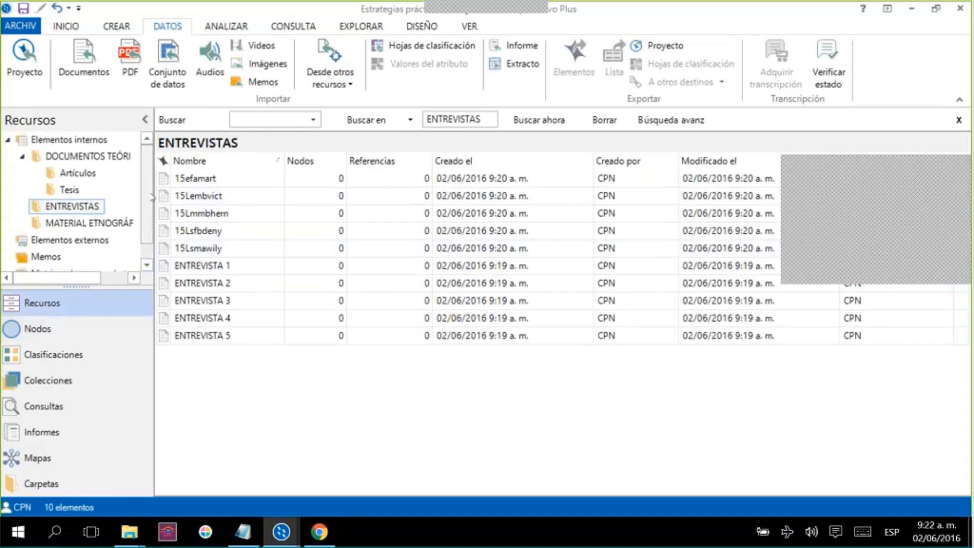
left_click(116, 227)
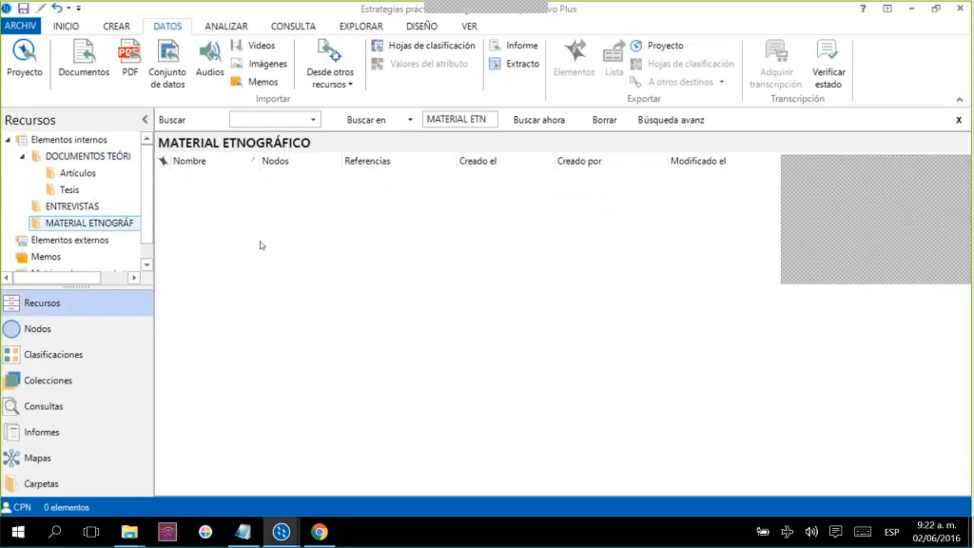
right_click(354, 233)
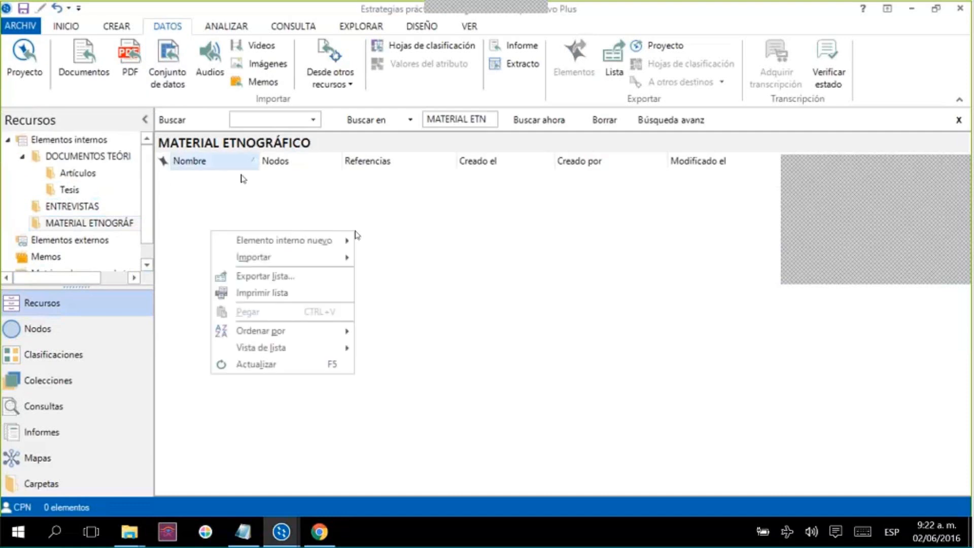
mouse_move(331, 263)
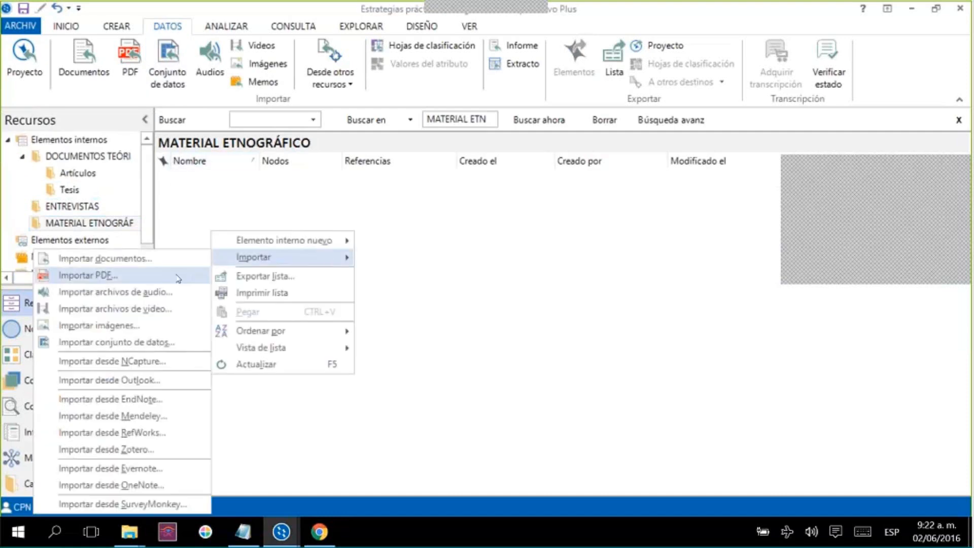
left_click(171, 326)
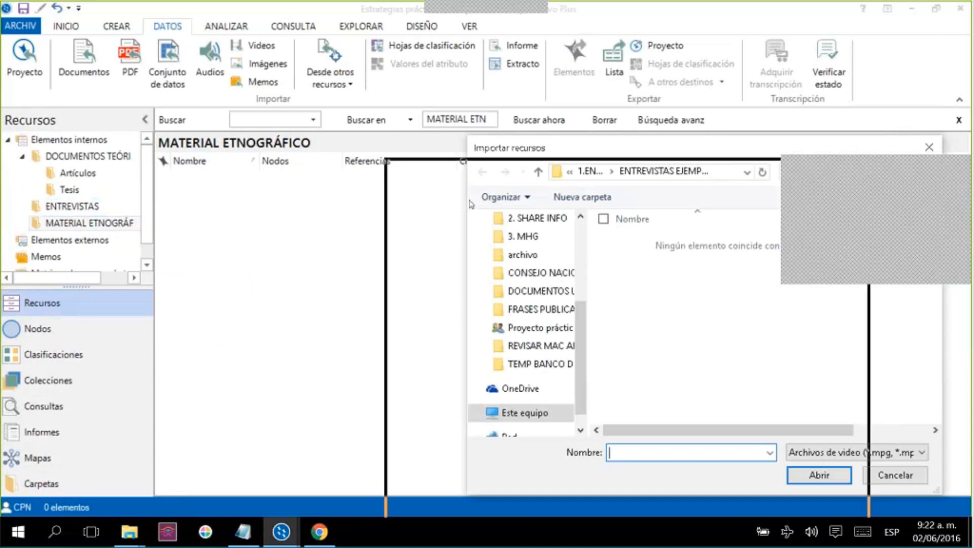
left_click(686, 159)
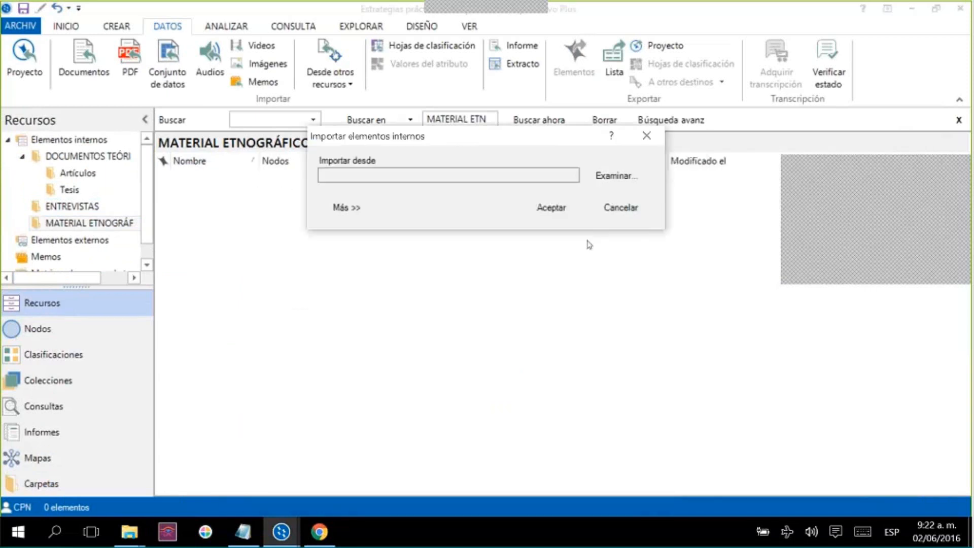
left_click(625, 211)
Import the videos simpsons and sombras from the Multimedios folder, inside Ejercicios and Ejemplo Familias, into the MATERIAL ETNOGRÁFICO folder
right_click(519, 262)
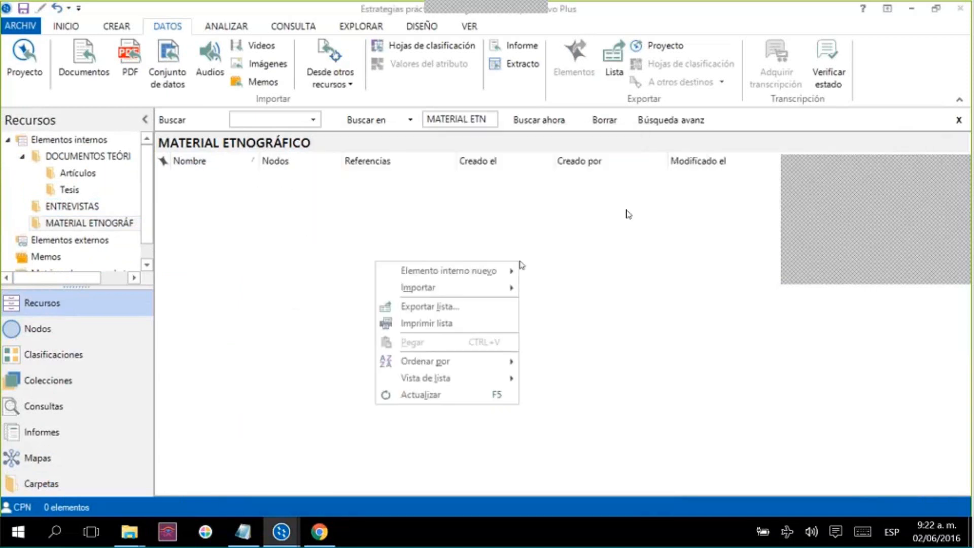
mouse_move(502, 288)
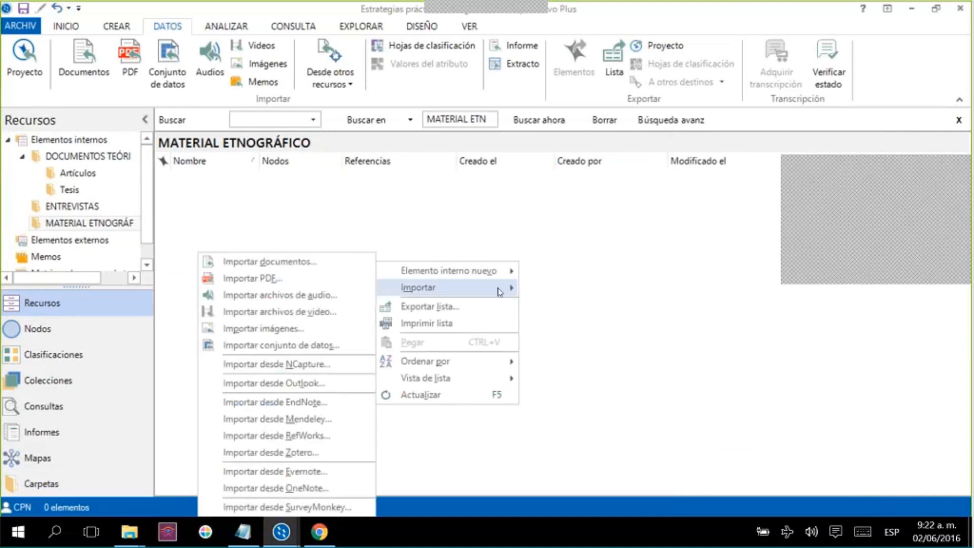
left_click(344, 317)
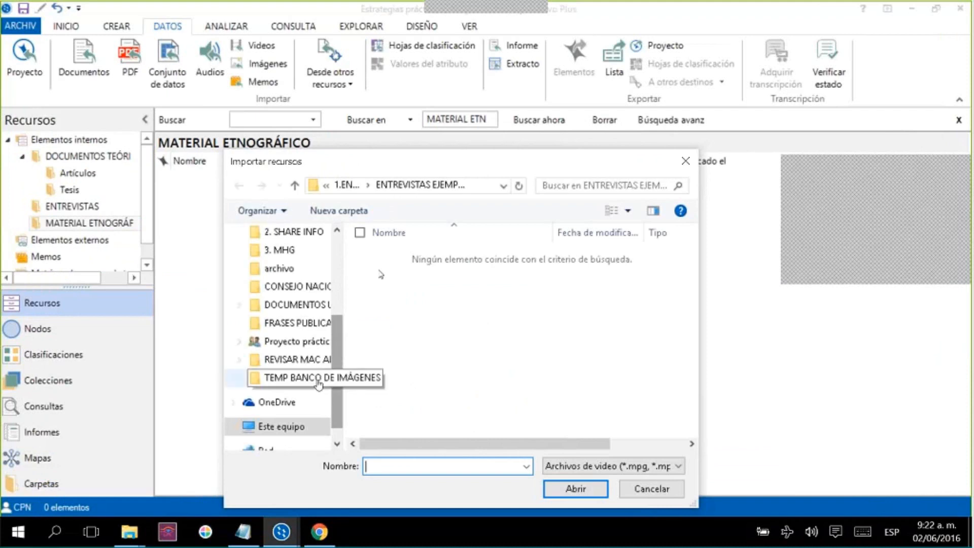
left_click_drag(339, 375, 340, 335)
left_click(291, 292)
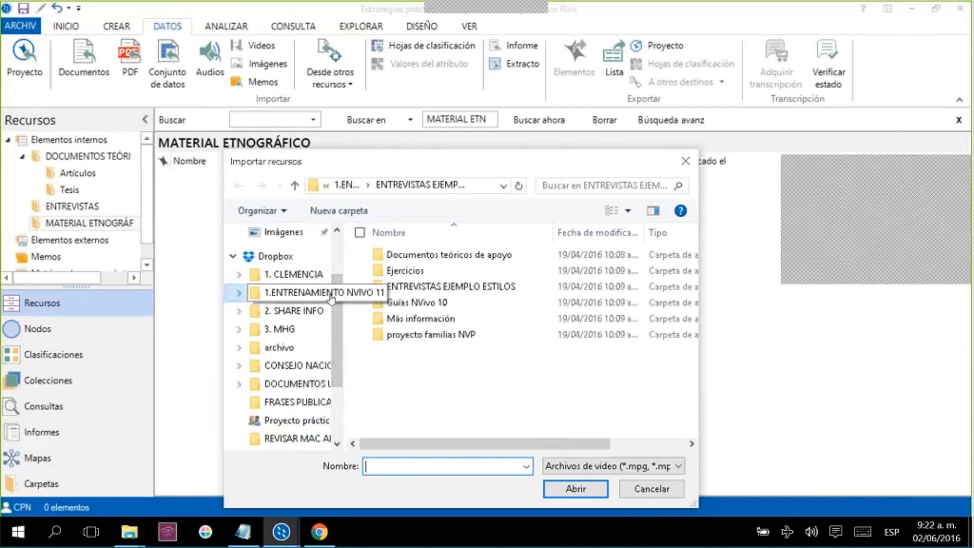
double_click(459, 271)
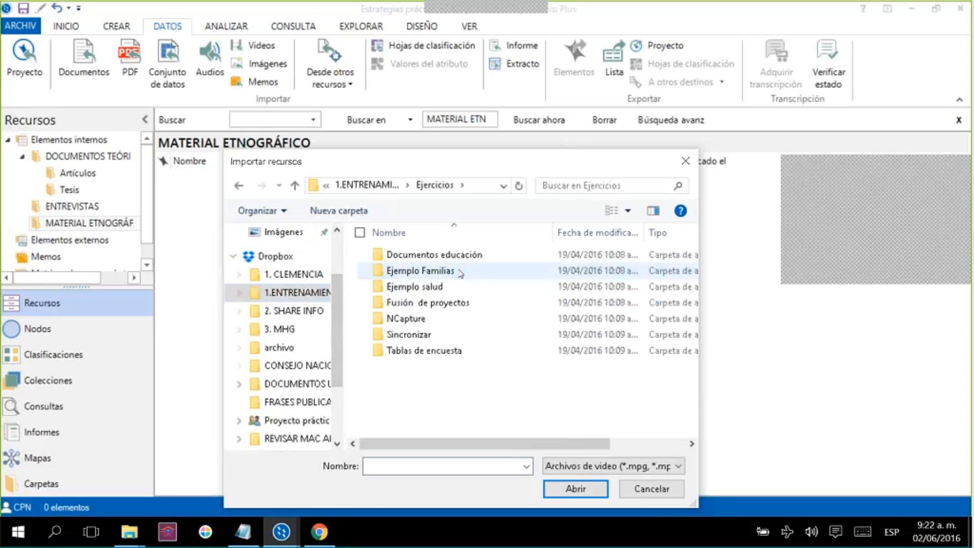
double_click(475, 271)
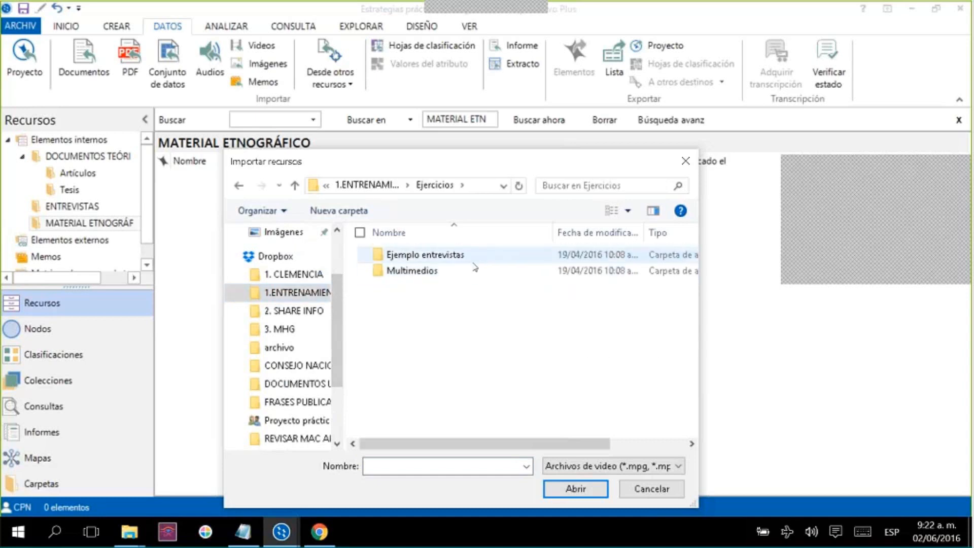
double_click(473, 272)
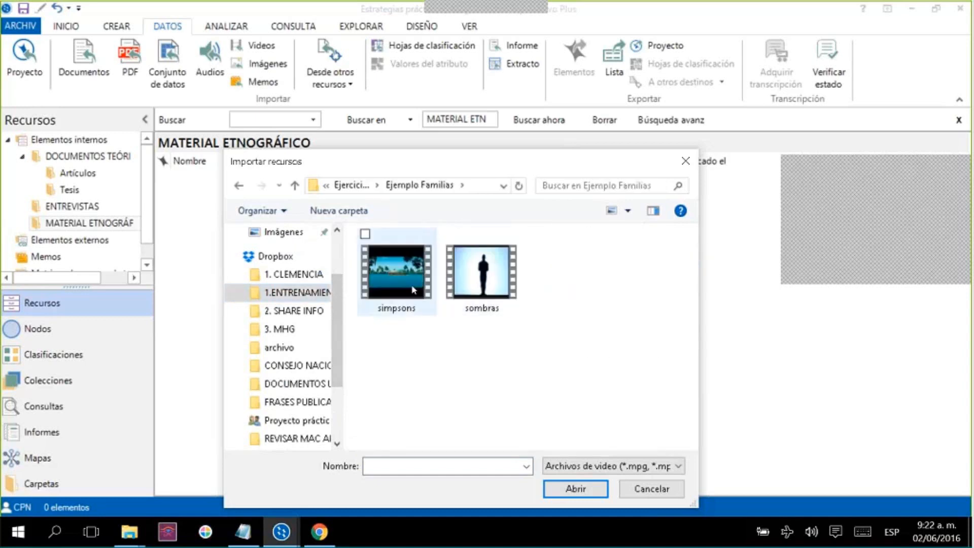
left_click(413, 290)
left_click(481, 274, "ctrl")
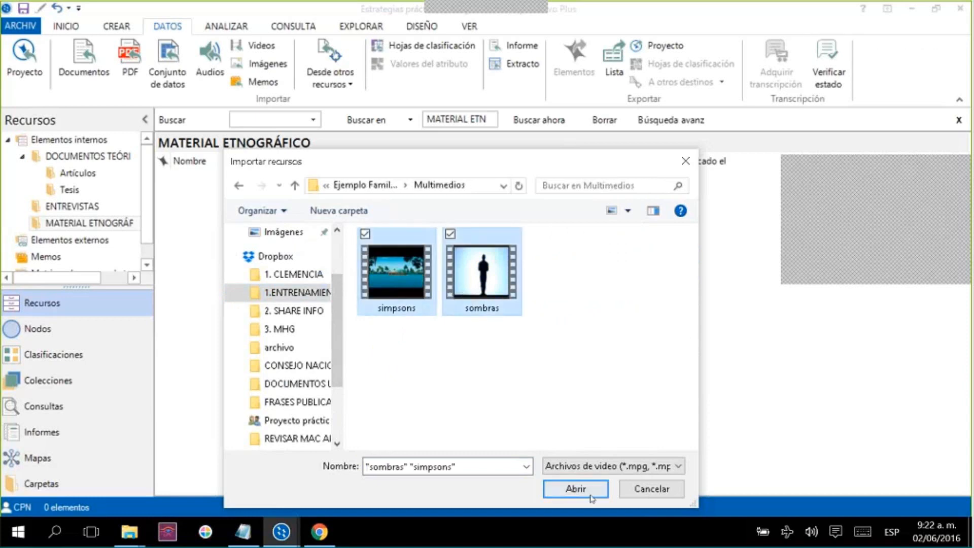
left_click(575, 488)
key("Return")
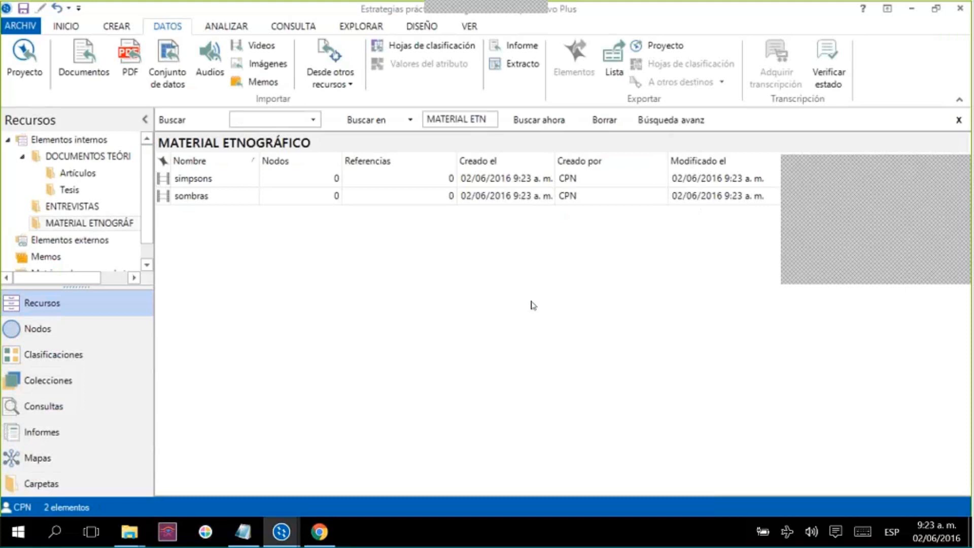
left_click(50, 207)
left_click(77, 223)
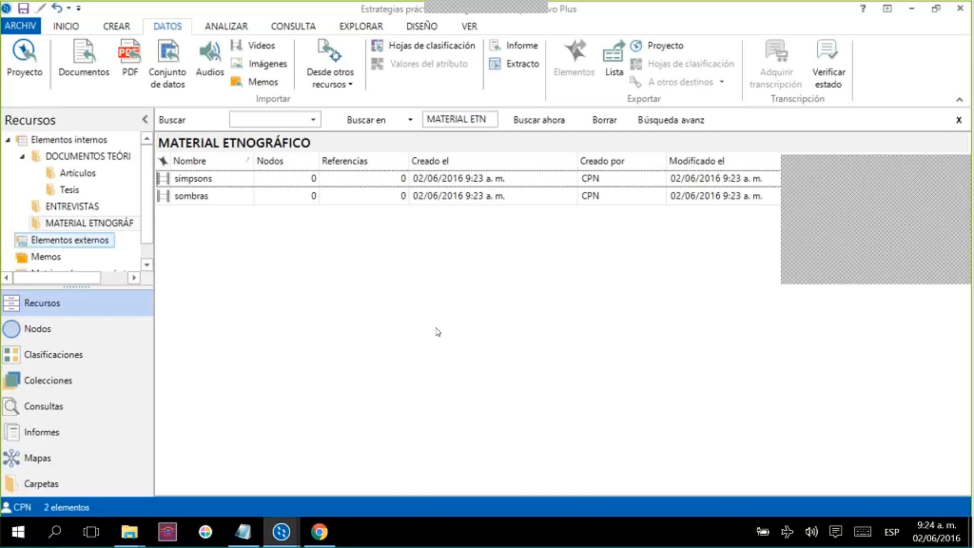
Move the documents 15efamart and 15Lembvict from the ENTREVISTAS folder to Elementos internos
left_click(61, 206)
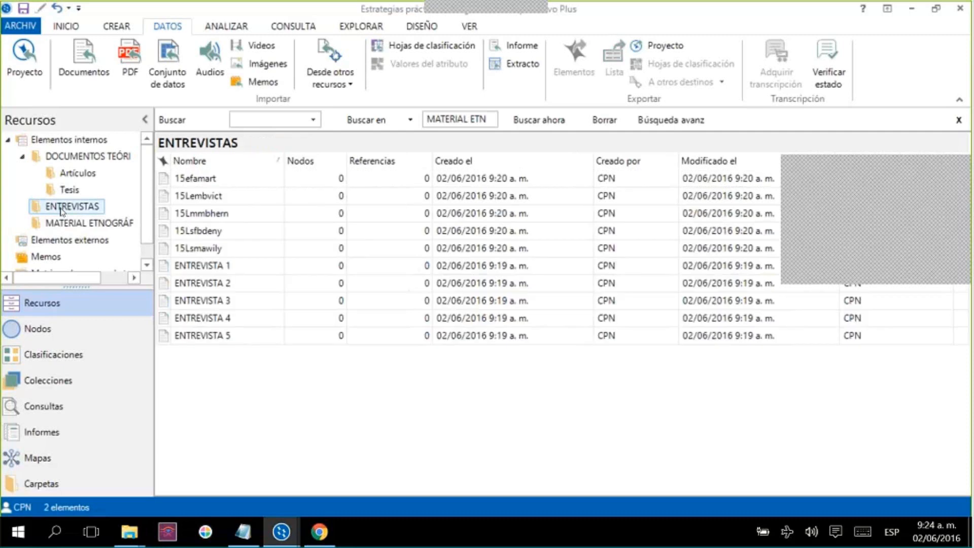
left_click(268, 182)
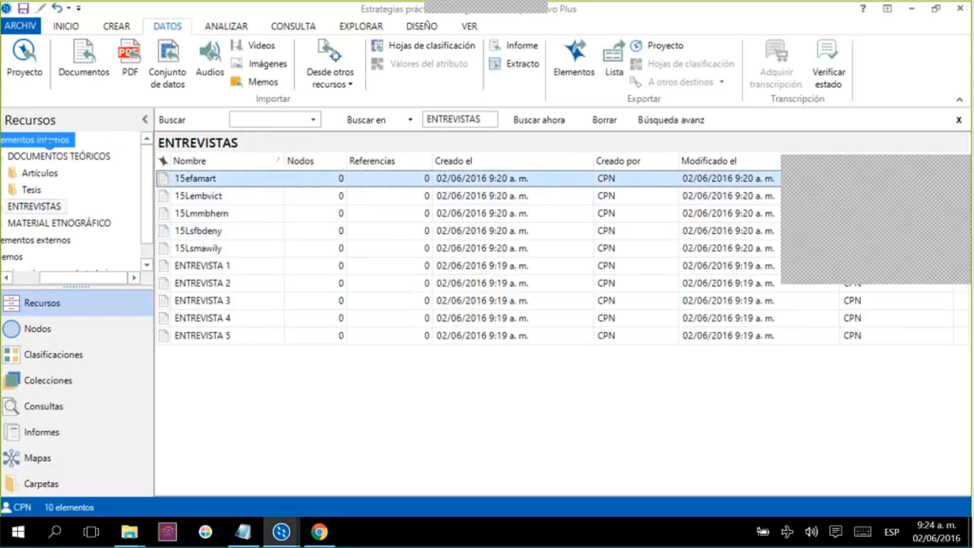
key("Delete")
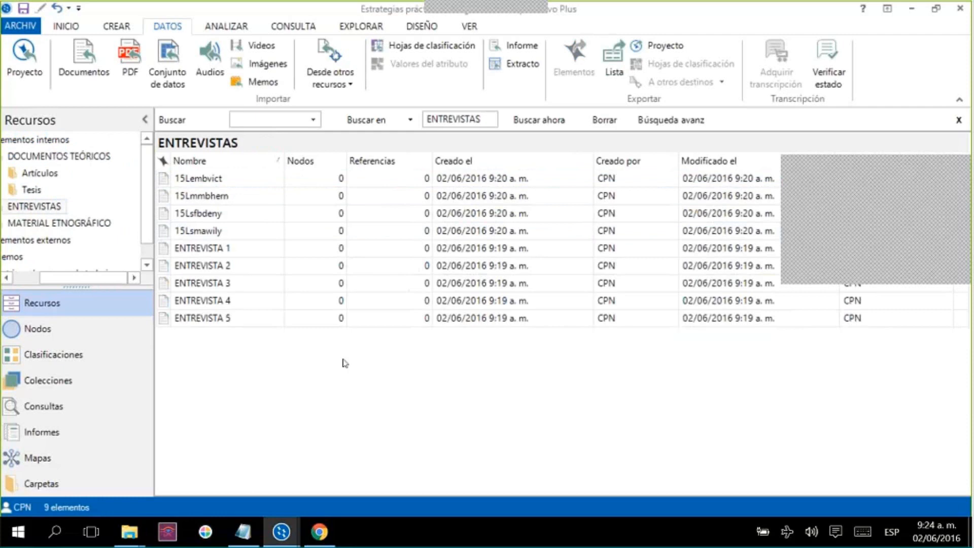
left_click(233, 178)
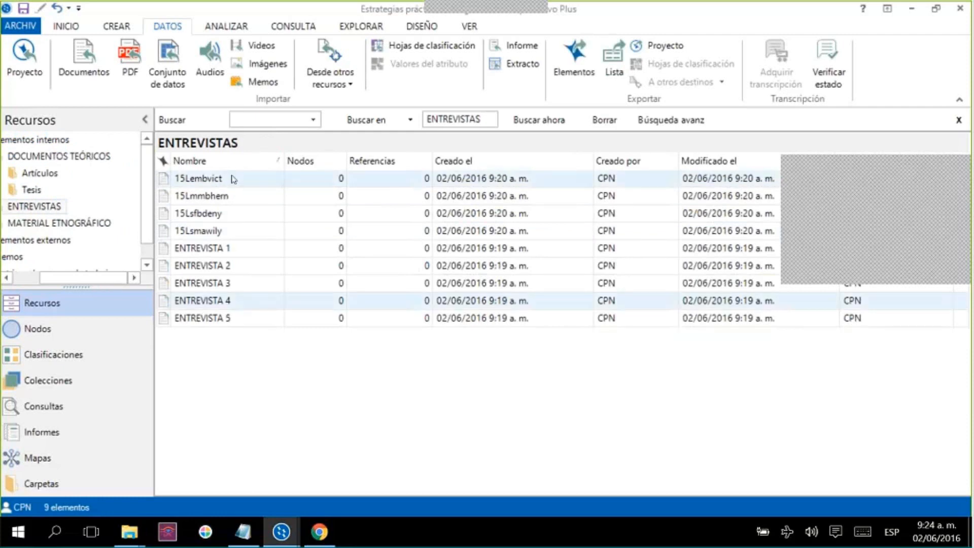
key("Delete")
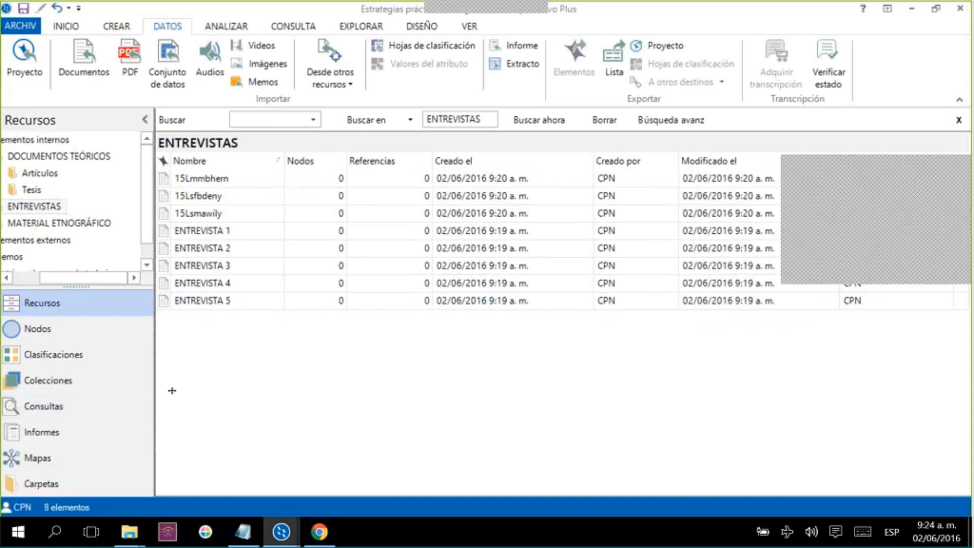
Widen the navigation pane and move 15efamart and 15Lembvict from Elementos internos back into the ENTREVISTAS folder
left_click_drag(172, 390, 307, 391)
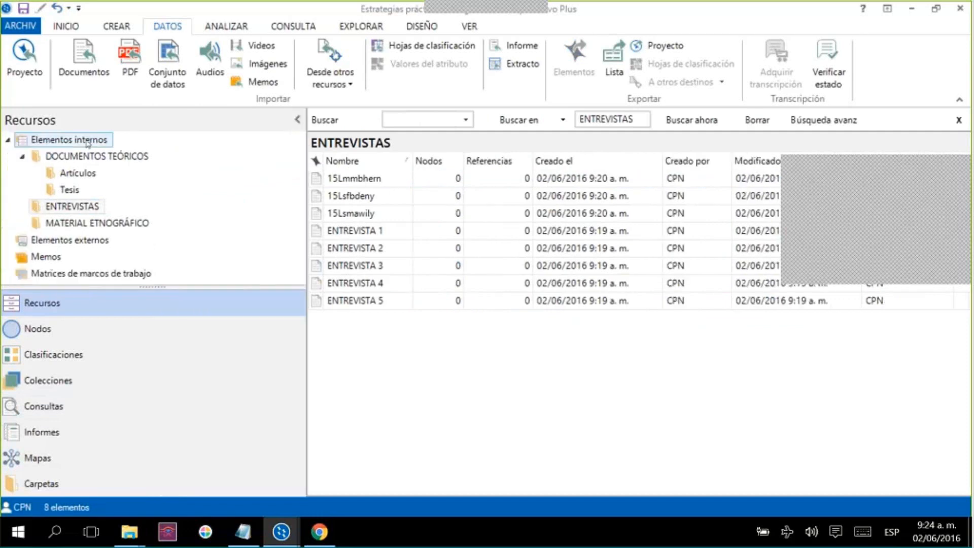
left_click(87, 142)
left_click(366, 208)
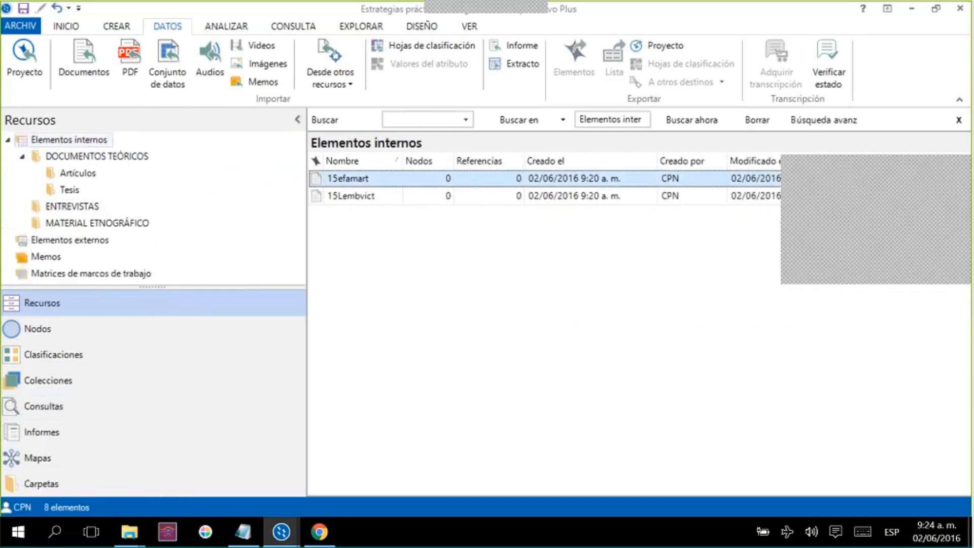
key("shift+Down")
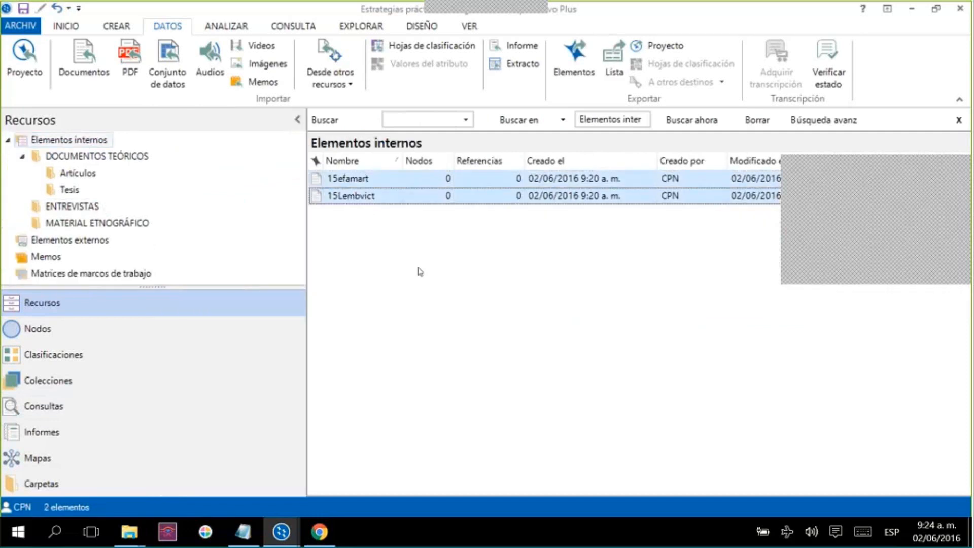
left_click_drag(439, 185, 79, 210)
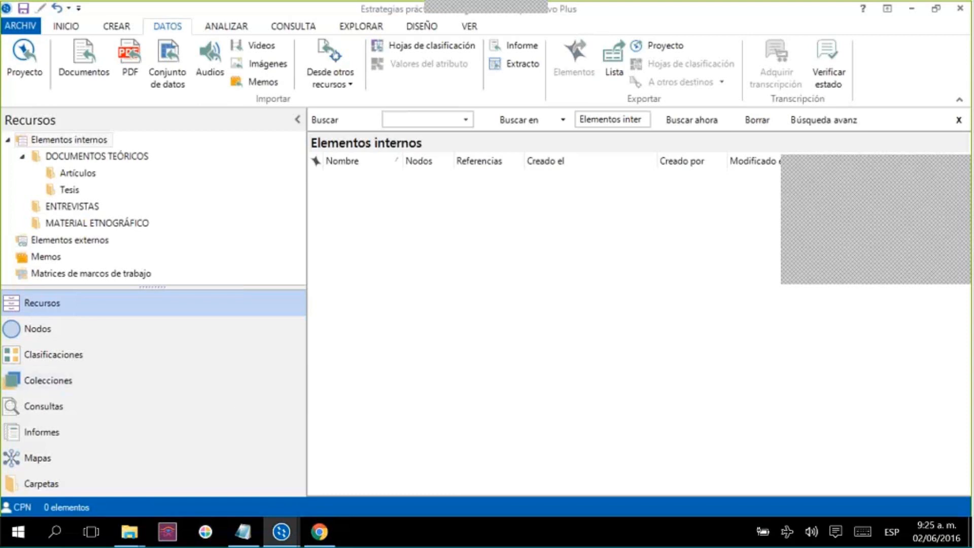
Review the folder tree under Elementos internos and the open Presentación mind map, and return to the project window
left_click(7, 140)
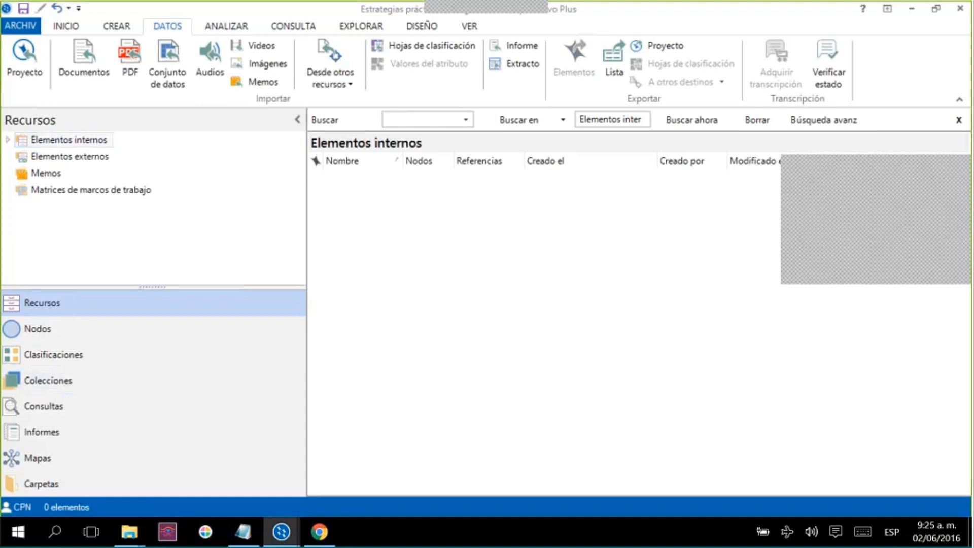
left_click(8, 140)
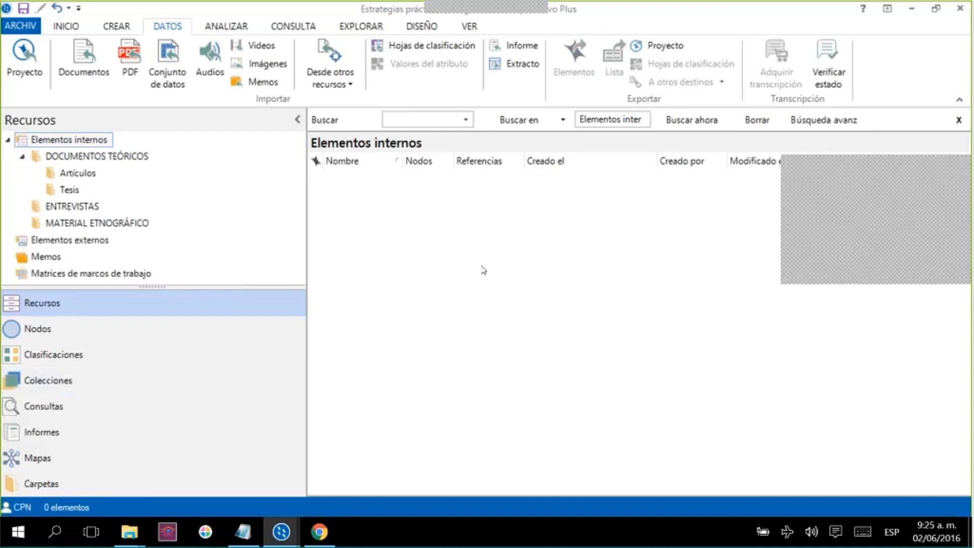
left_click(111, 465)
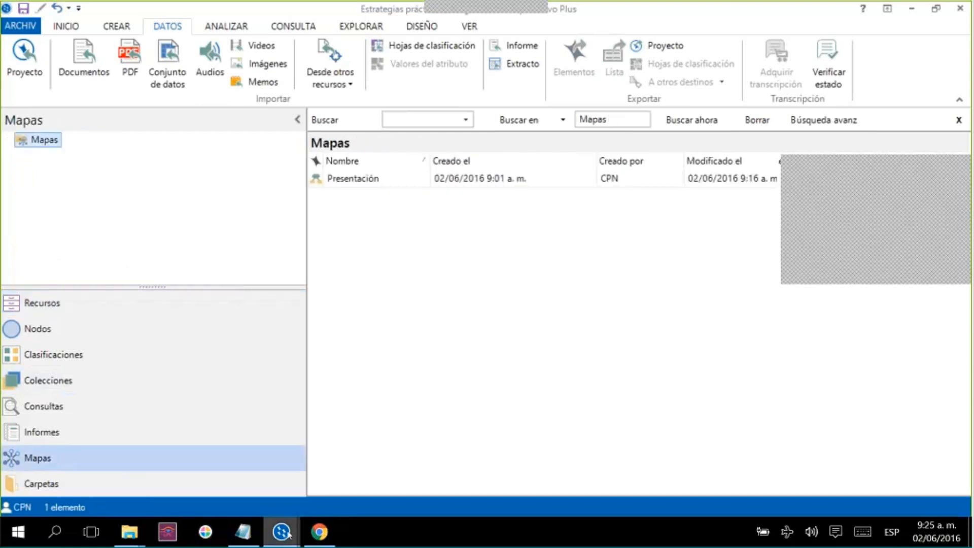
mouse_move(287, 534)
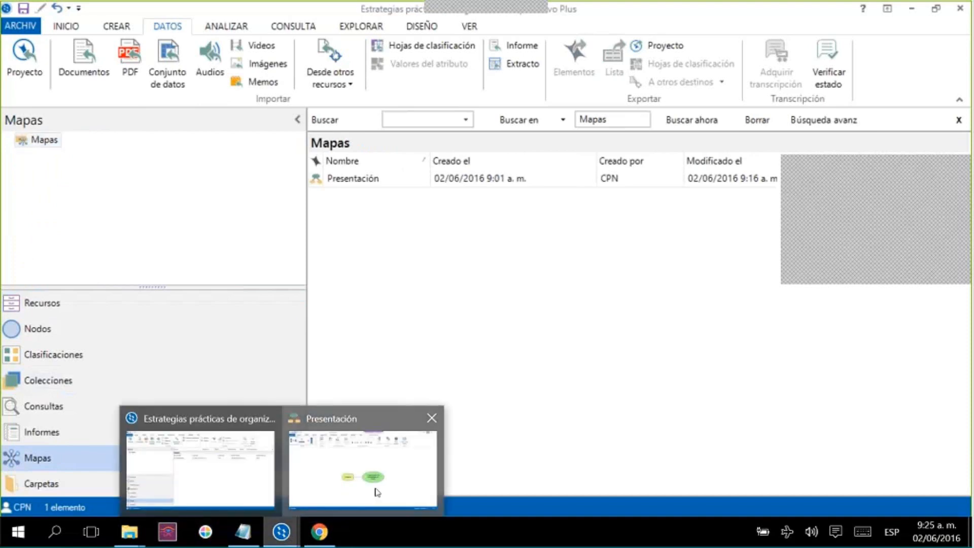
left_click(375, 491)
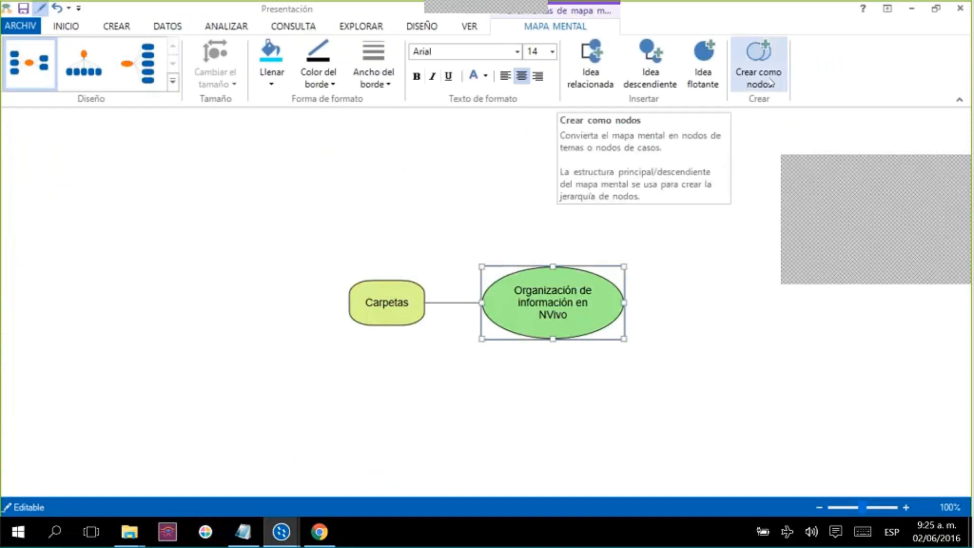
left_click(767, 213)
left_click(553, 314)
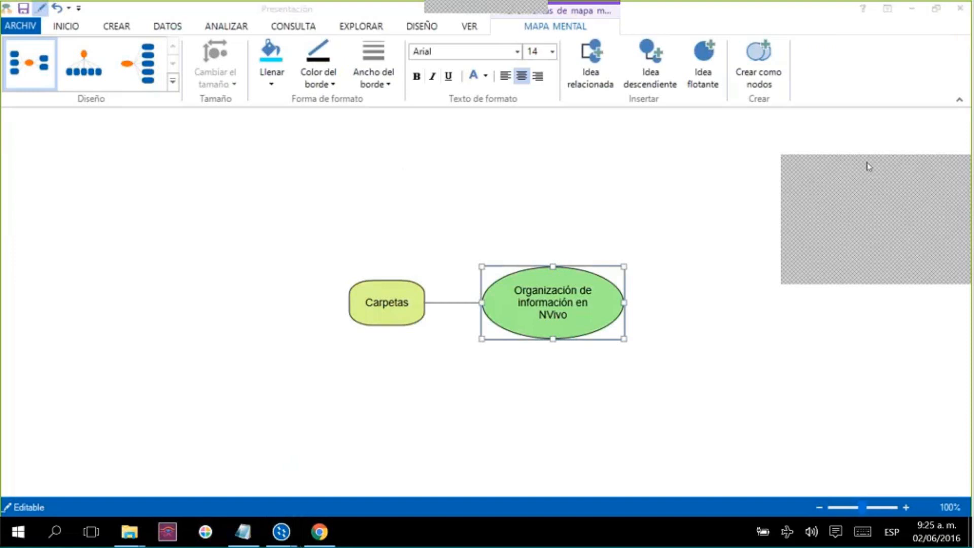
left_click_drag(868, 166, 716, 204)
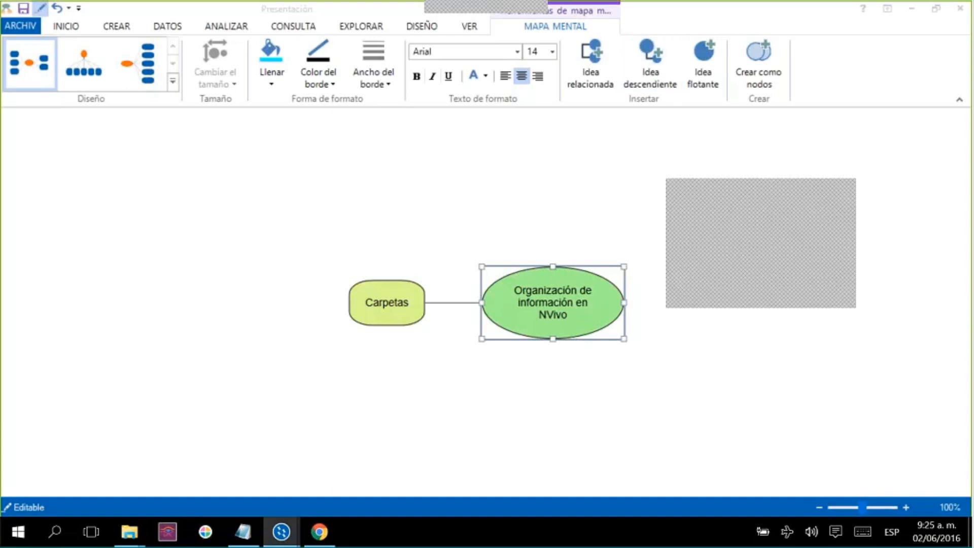
left_click(913, 9)
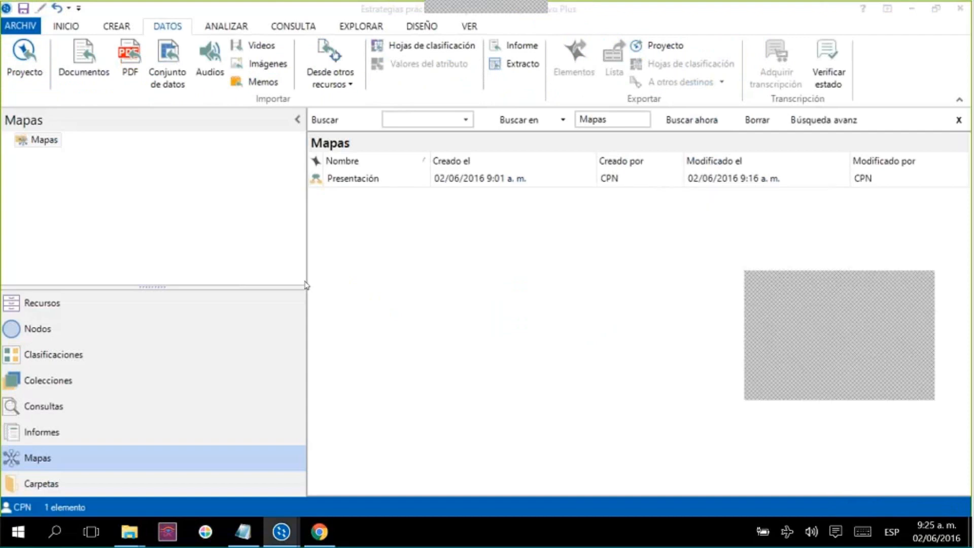
Move 15efamart, 15Lembvict, 15Lmmbhern, 15Lsfbdeny and 15Lsmawily from the ENTREVISTAS folder to Elementos internos
left_click(91, 309)
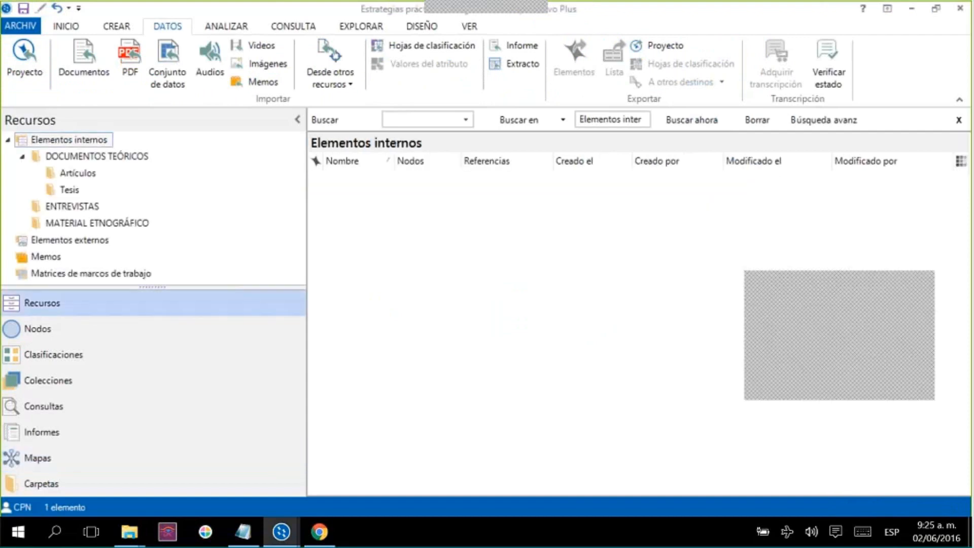
left_click(81, 206)
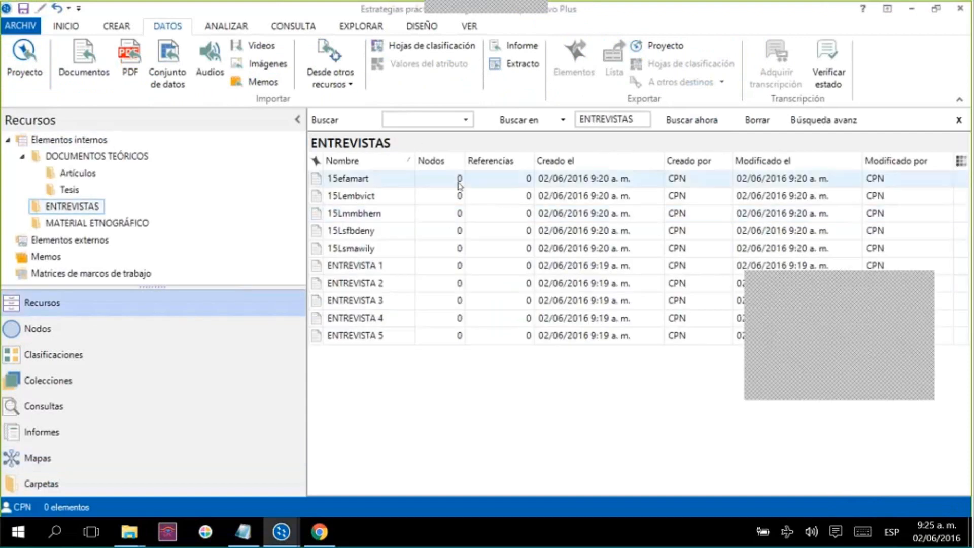
left_click(459, 183)
left_click(58, 142)
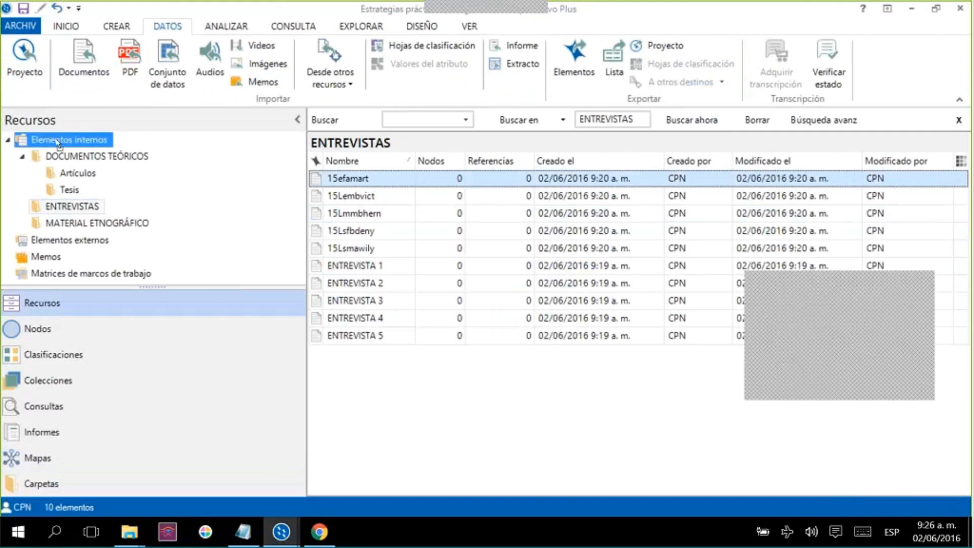
left_click_drag(56, 139, 59, 141)
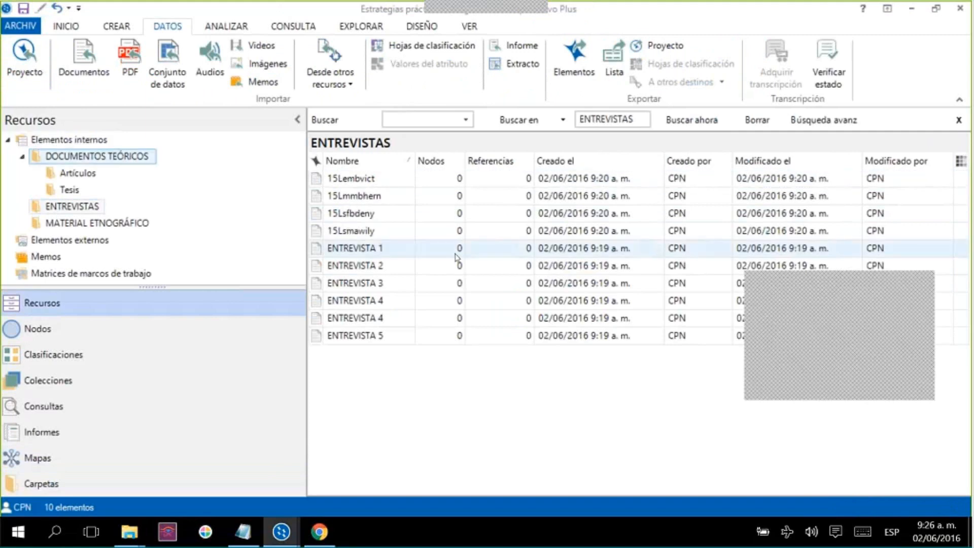
left_click(524, 178)
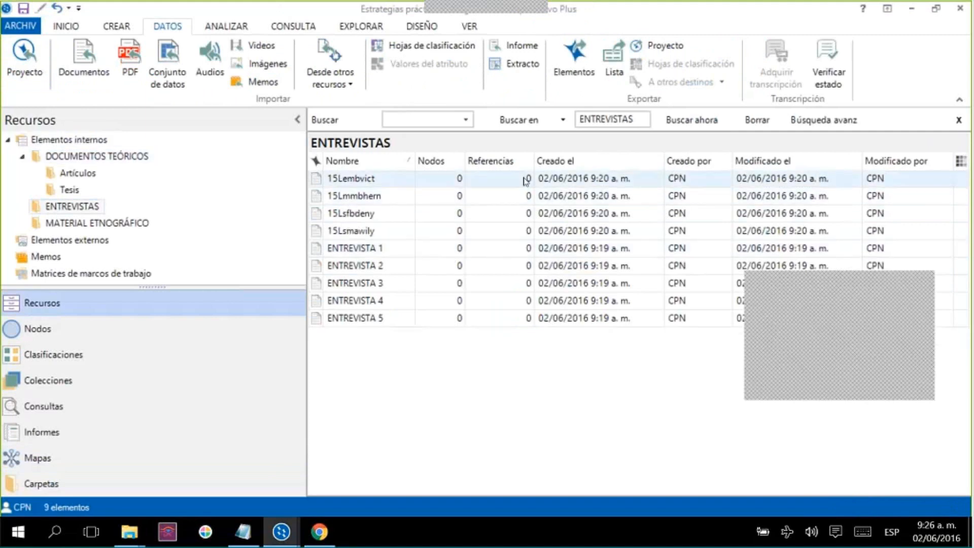
key("shift+Down")
key("shift+Down")
key("shift+Down")
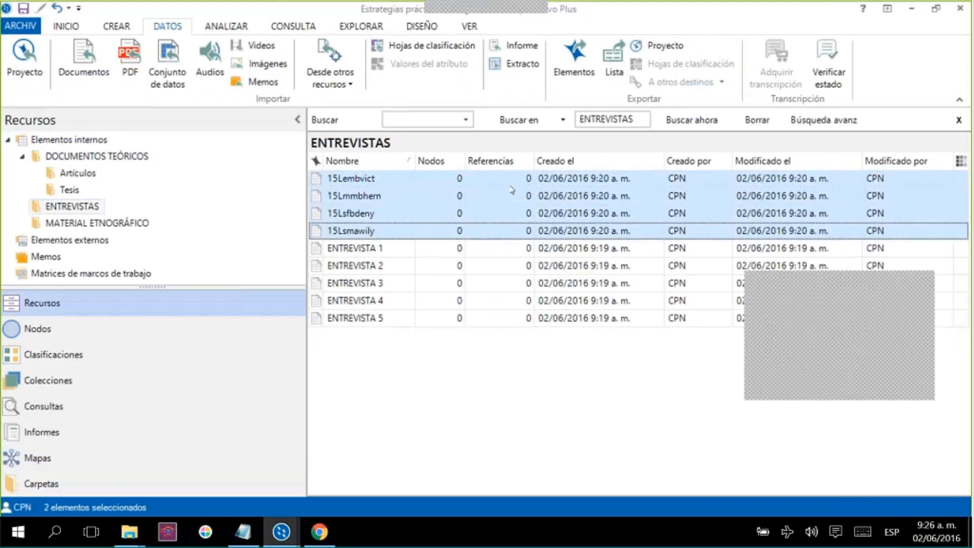
left_click_drag(424, 177, 90, 144)
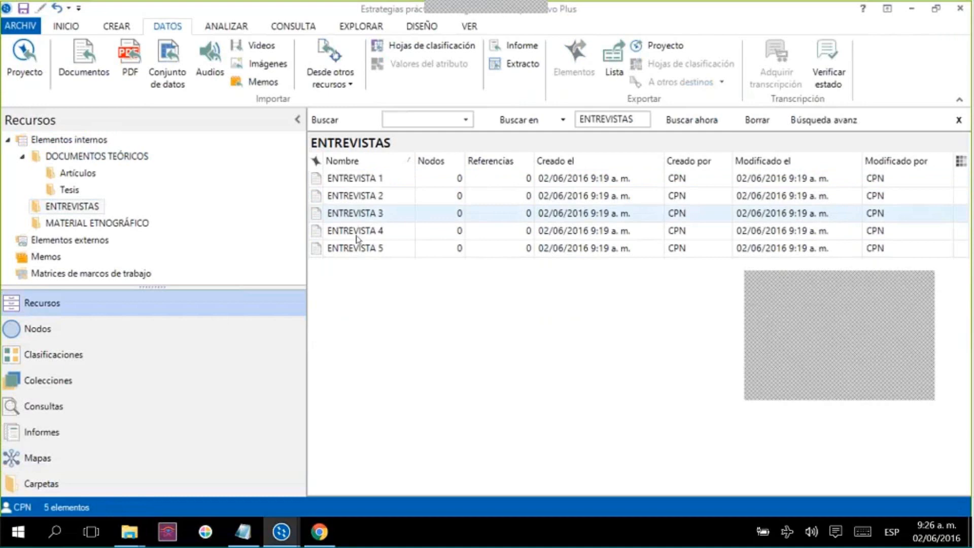
Code the opening lines of the answer to Pregunta 1 in ENTREVISTA 1 at NODO 1, and close the document
left_click(411, 183)
left_click(411, 184)
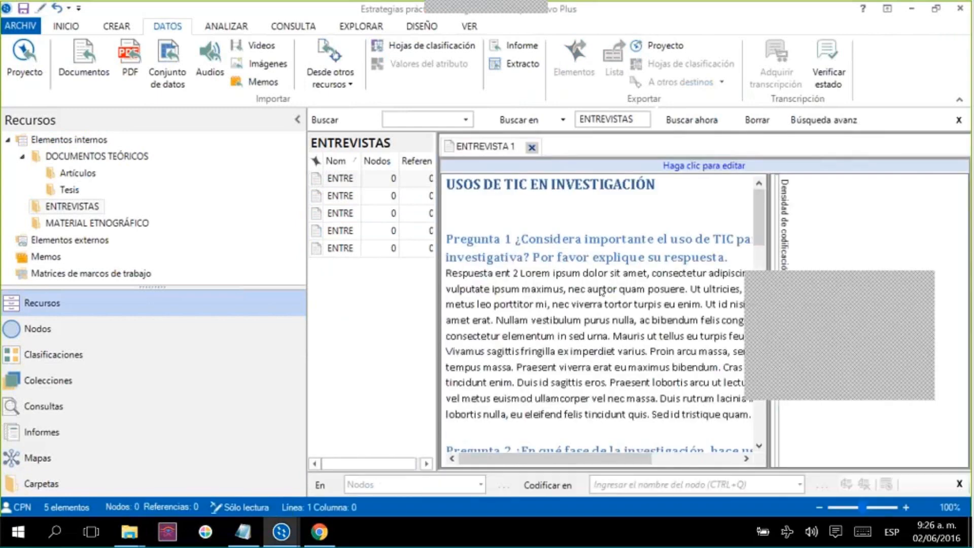
left_click_drag(451, 274, 574, 336)
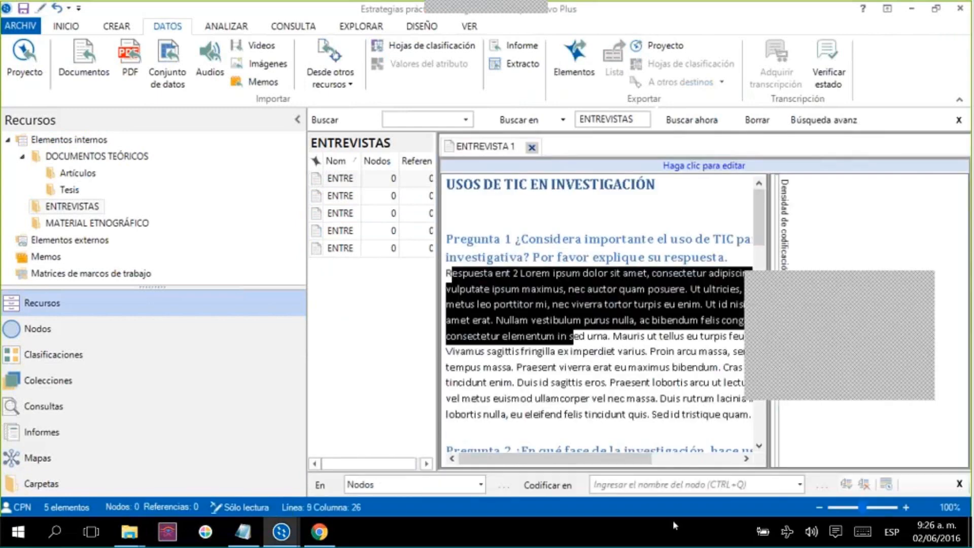
key("ctrl+q")
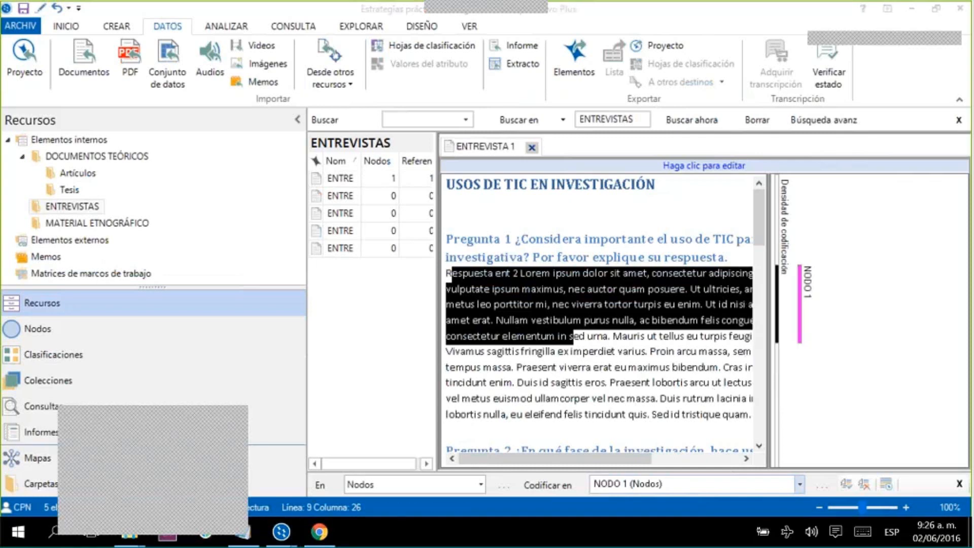
left_click(531, 147)
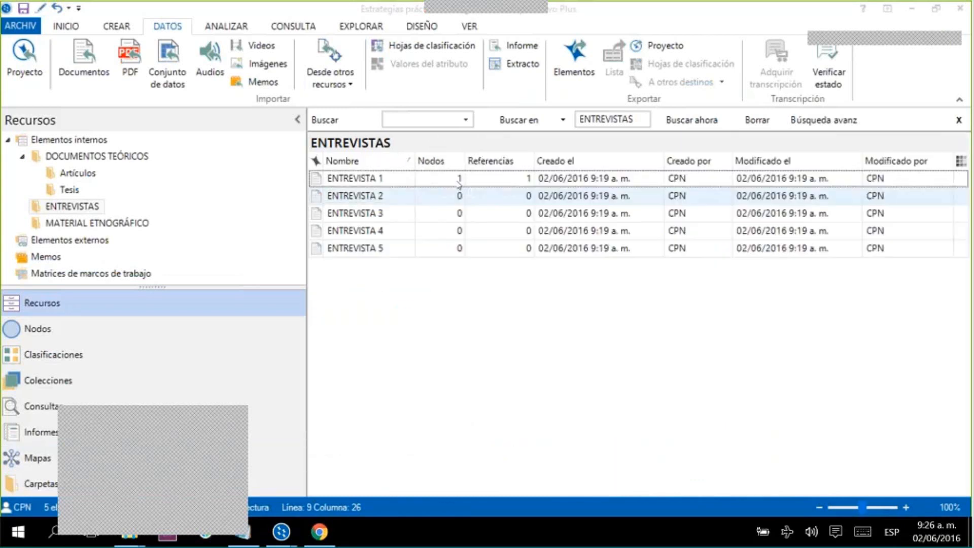
Move ENTREVISTA 1 to Elementos internos, and return it with the five documents whose names begin with 15 to the ENTREVISTAS folder
left_click_drag(459, 182, 69, 140)
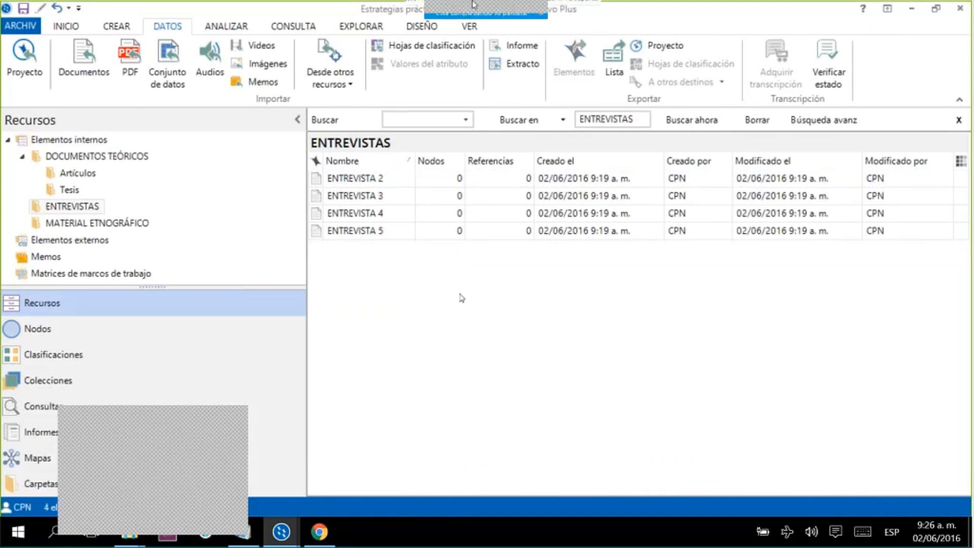
left_click(71, 139)
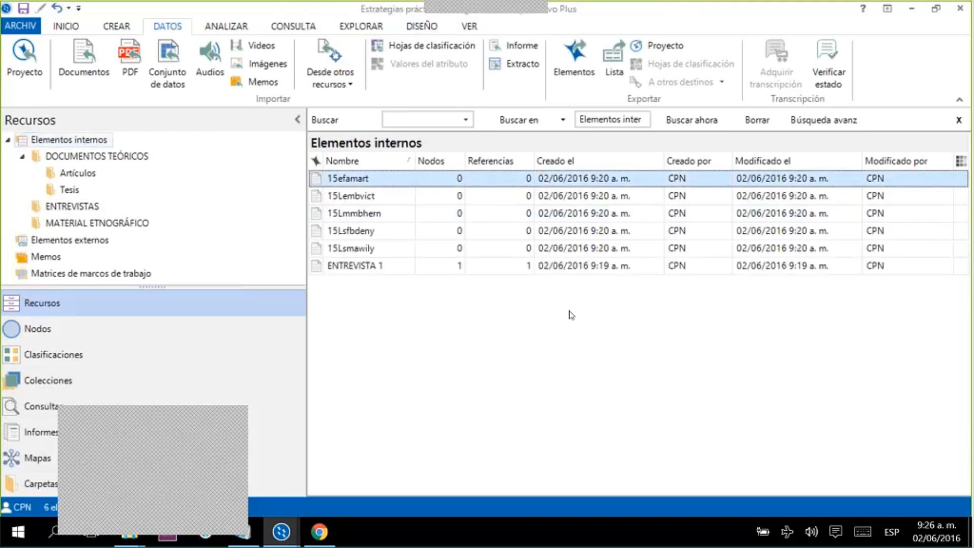
key("shift+Down")
key("shift+Down")
key("shift+Down")
key("shift+Down")
key("shift+Down")
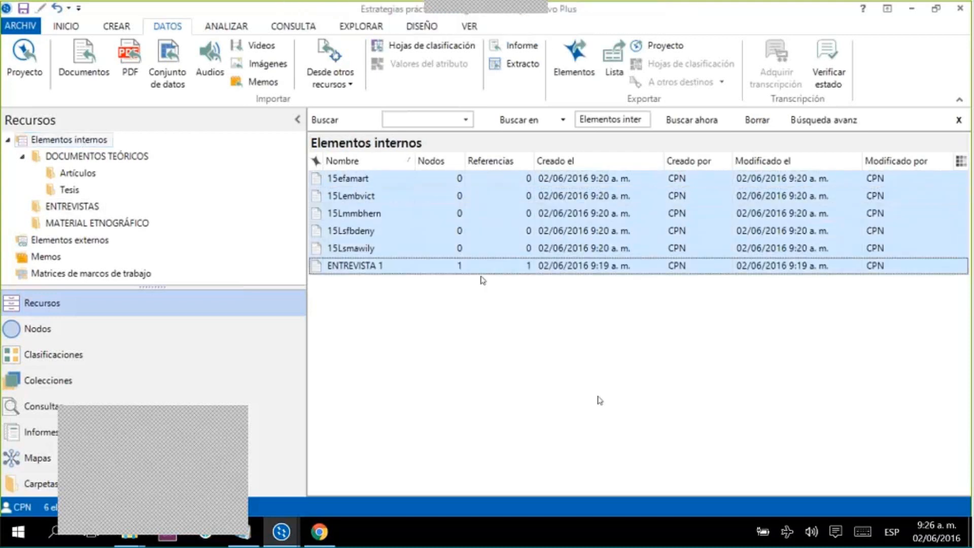
left_click_drag(416, 231, 100, 213)
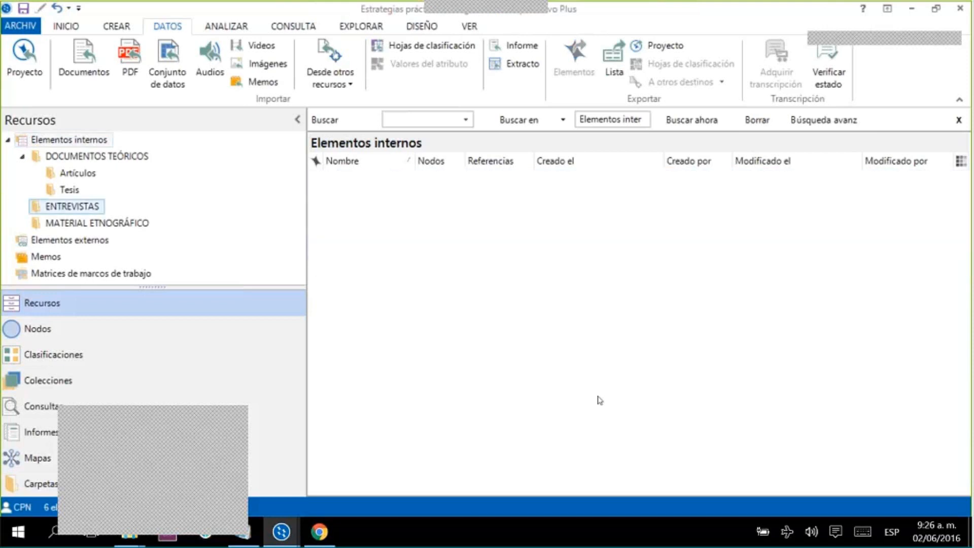
left_click(124, 211)
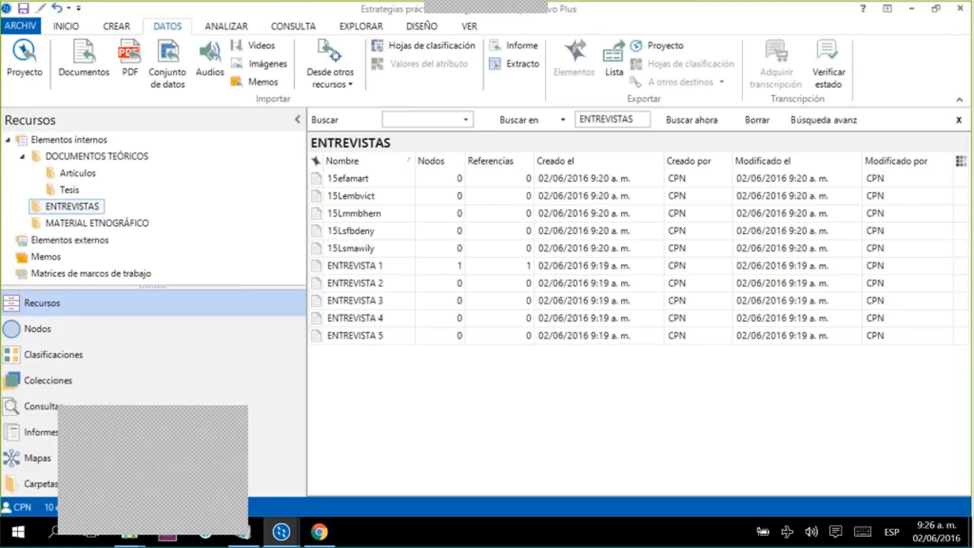
left_click(462, 272)
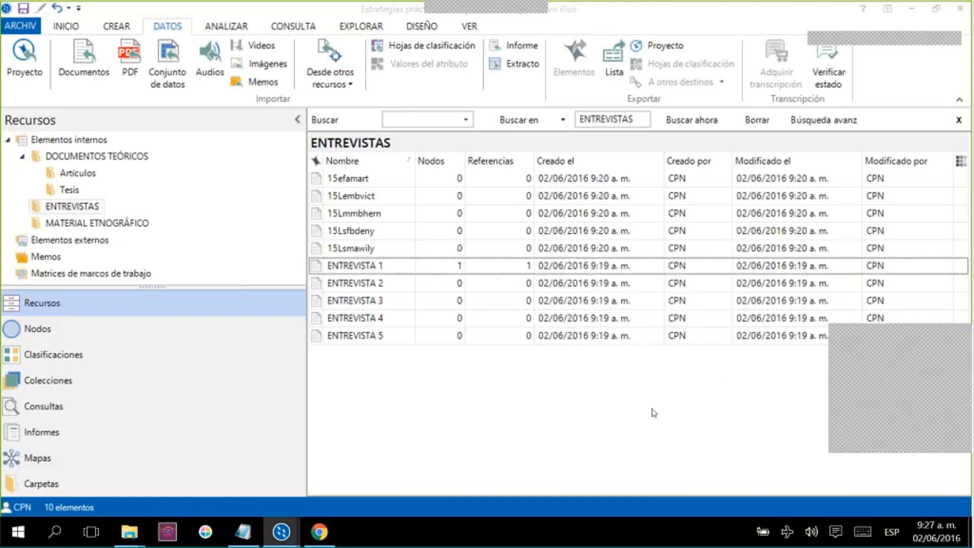
Check the properties of the recent project file Estrategias prácticas de organización in the file explorer, and close them
key("super+e")
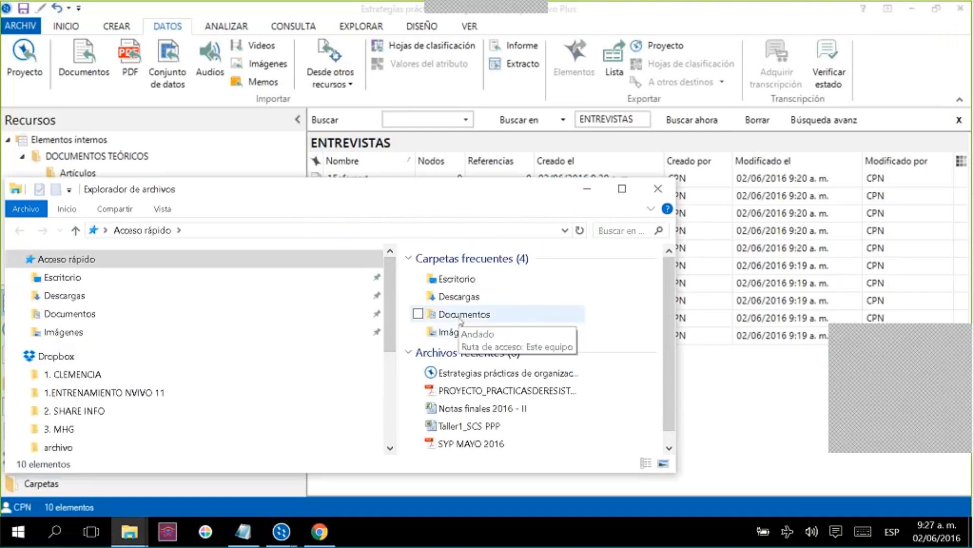
left_click(532, 378)
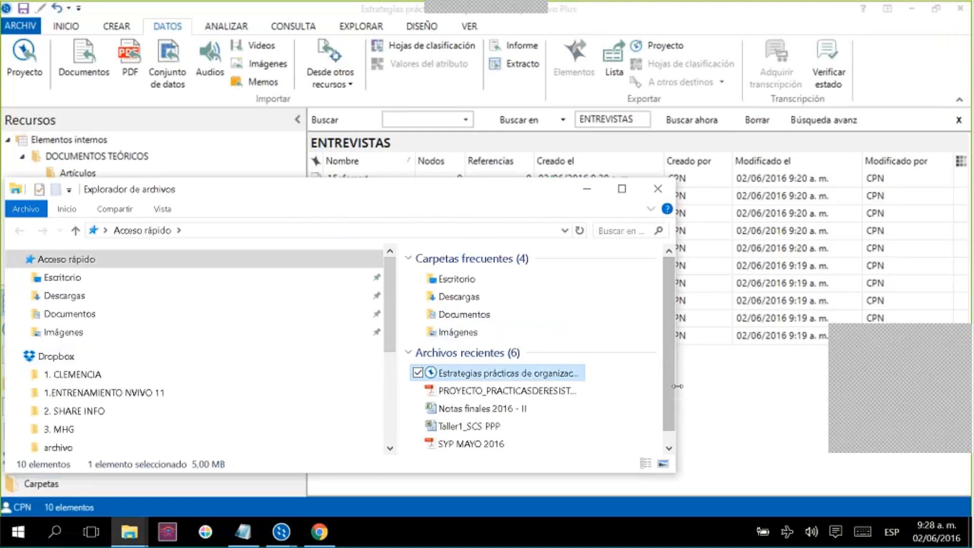
left_click_drag(678, 386, 898, 387)
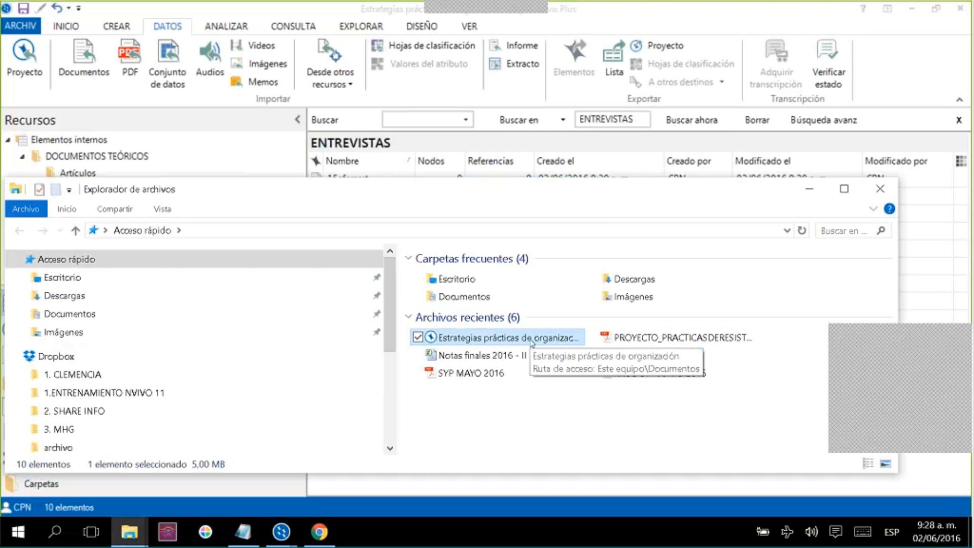
right_click(496, 345)
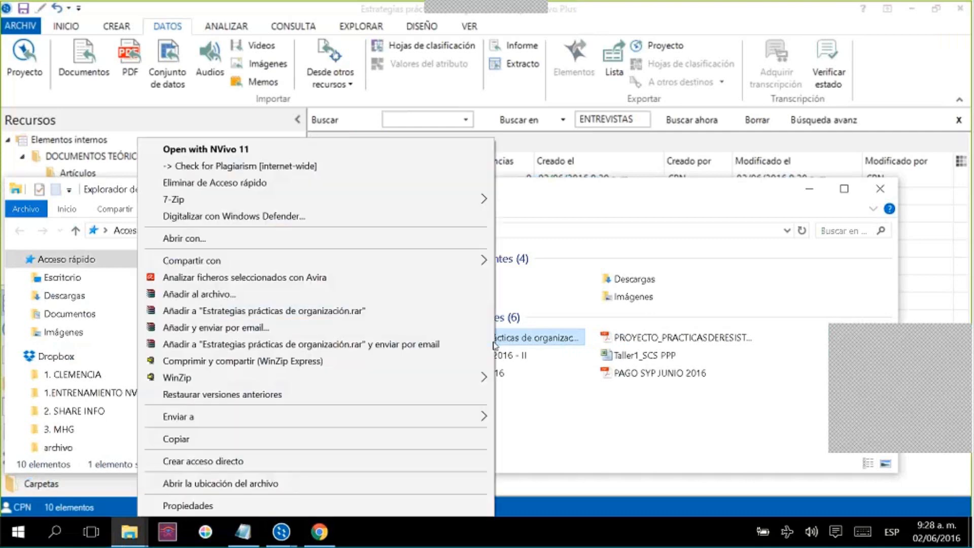
left_click(368, 505)
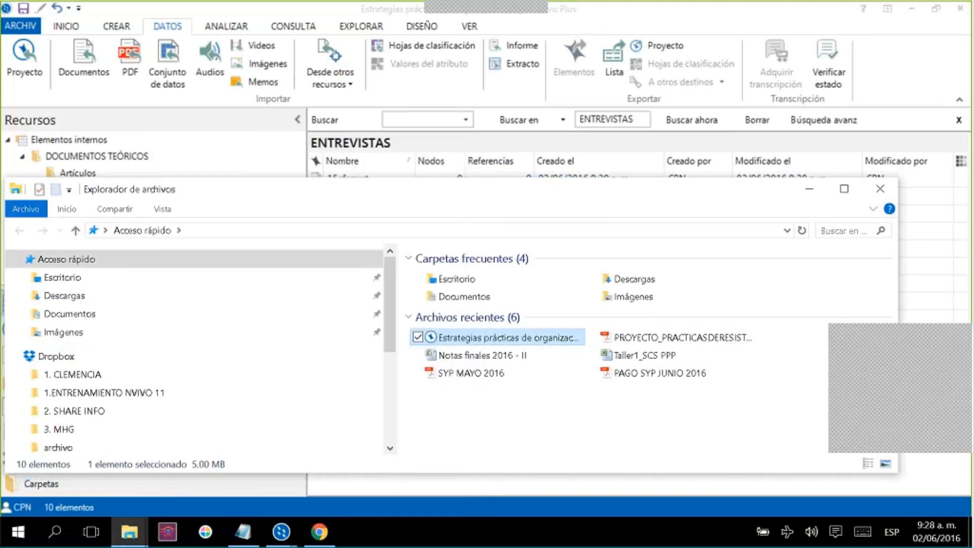
left_click_drag(870, 137, 506, 54)
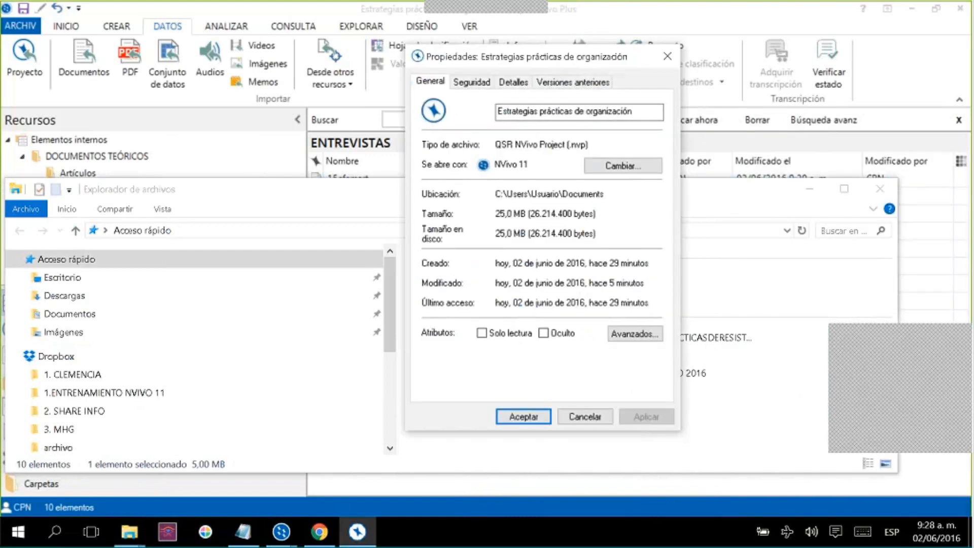
left_click(669, 55)
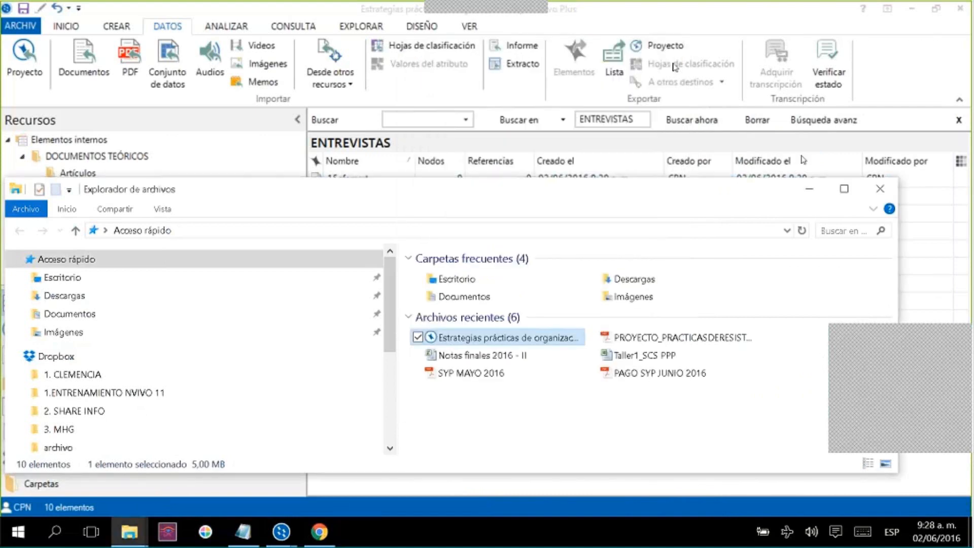
Return to the NVivo project window and save the project
left_click(803, 160)
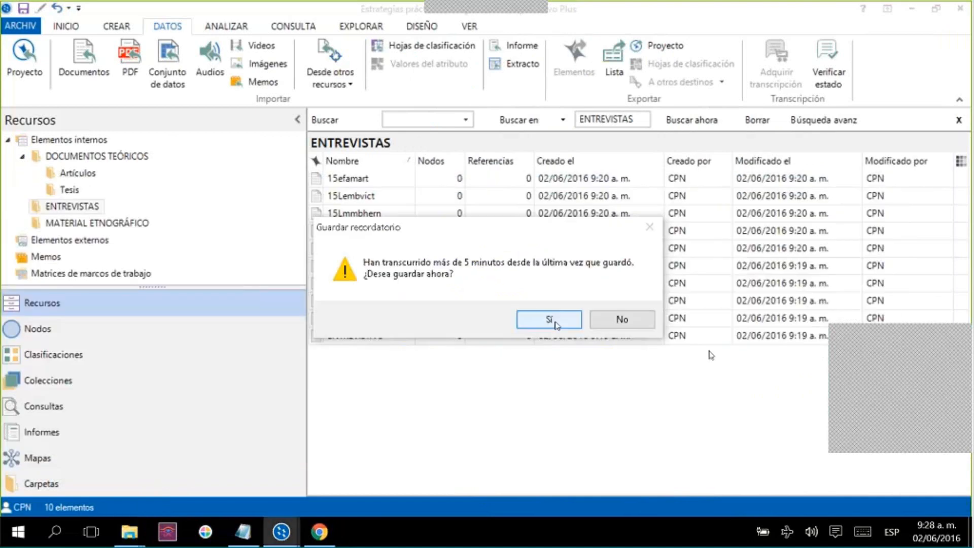
left_click(551, 320)
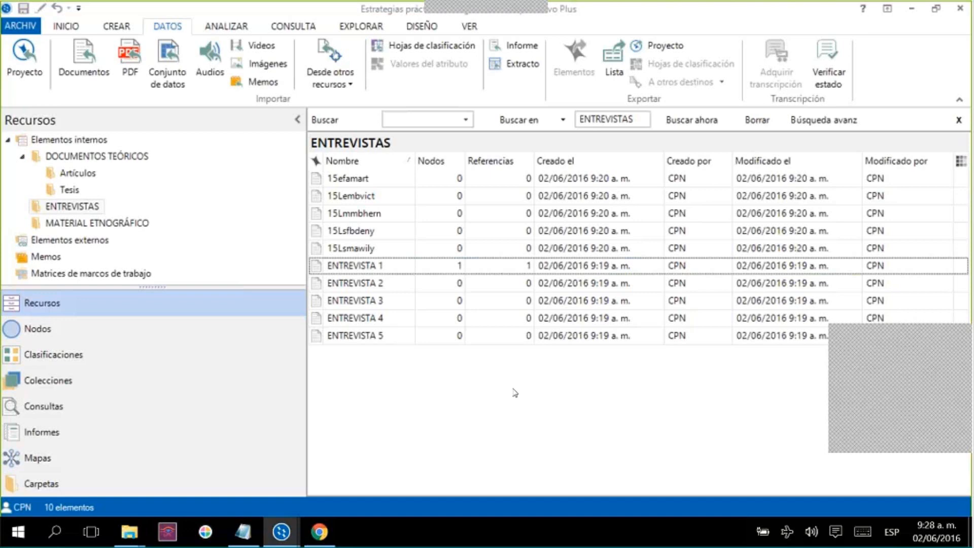
left_click(502, 230)
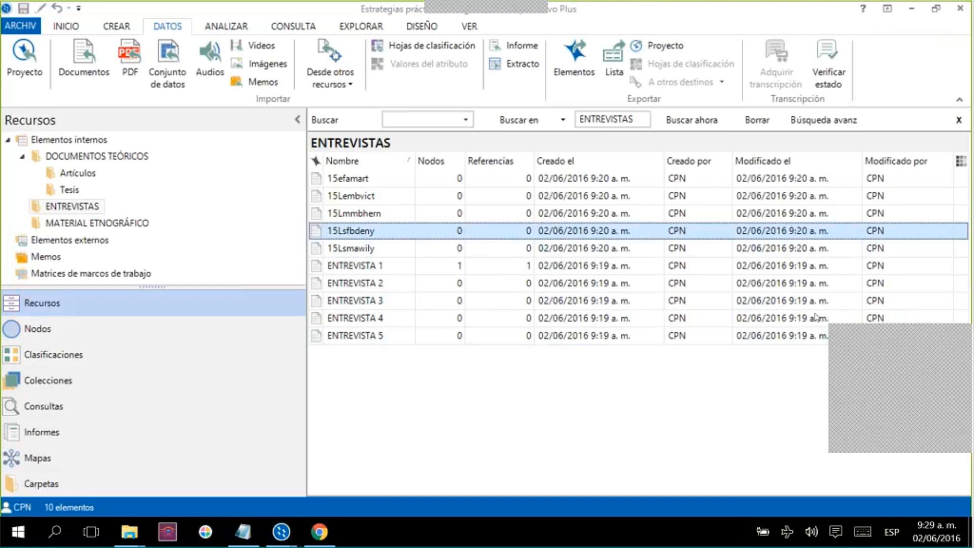
left_click(430, 272)
left_click(457, 303)
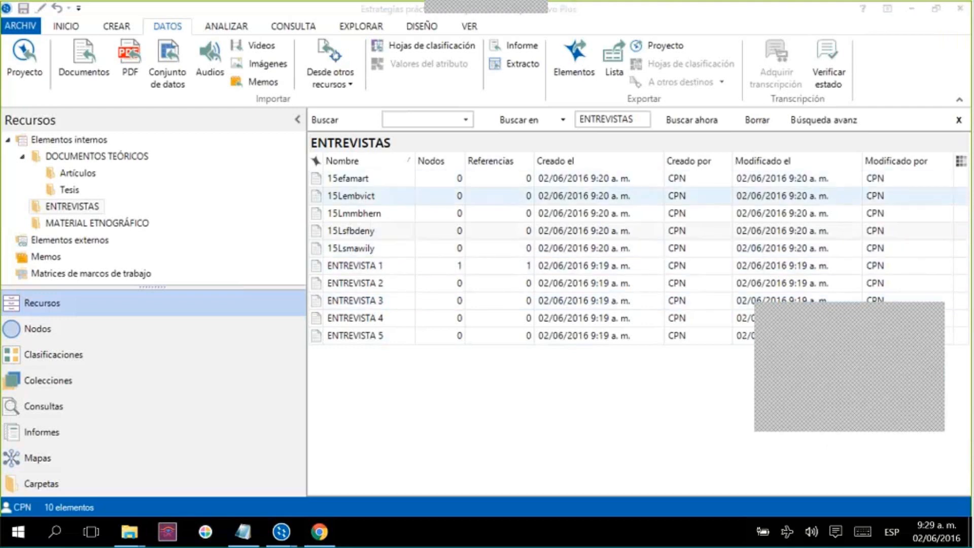
left_click(421, 360)
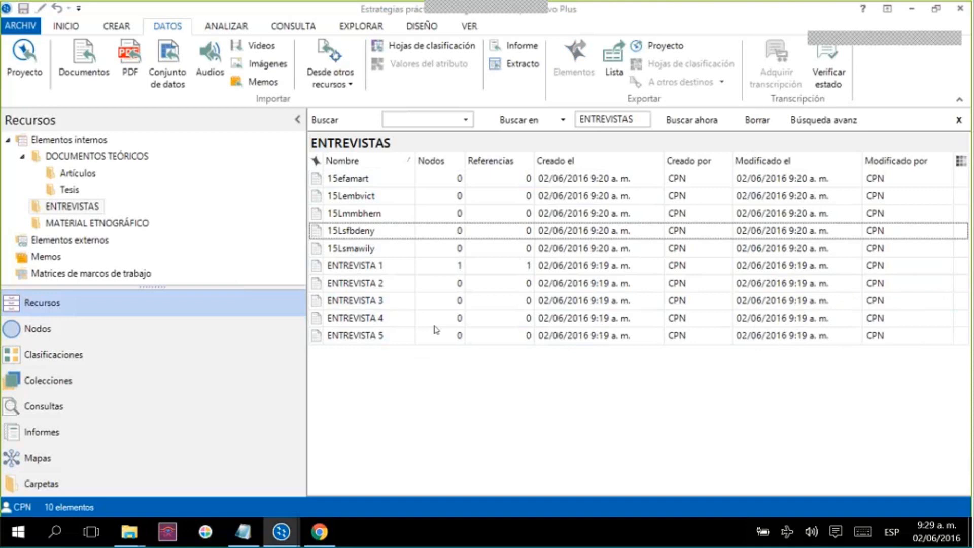
Look through the Artículos, Tesis, ENTREVISTAS and DOCUMENTOS TEÓRICOS folders under Elementos internos
left_click(73, 173)
left_click(69, 190)
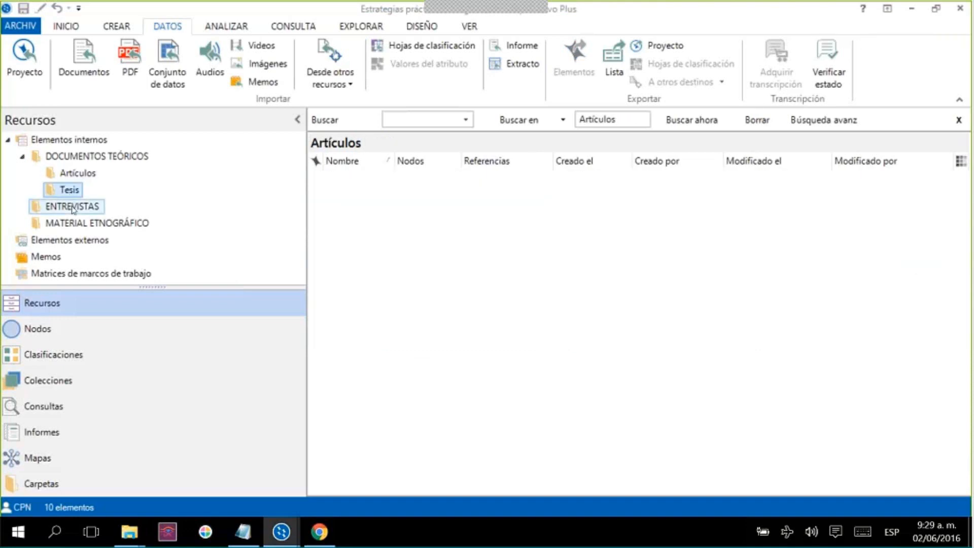
left_click(74, 207)
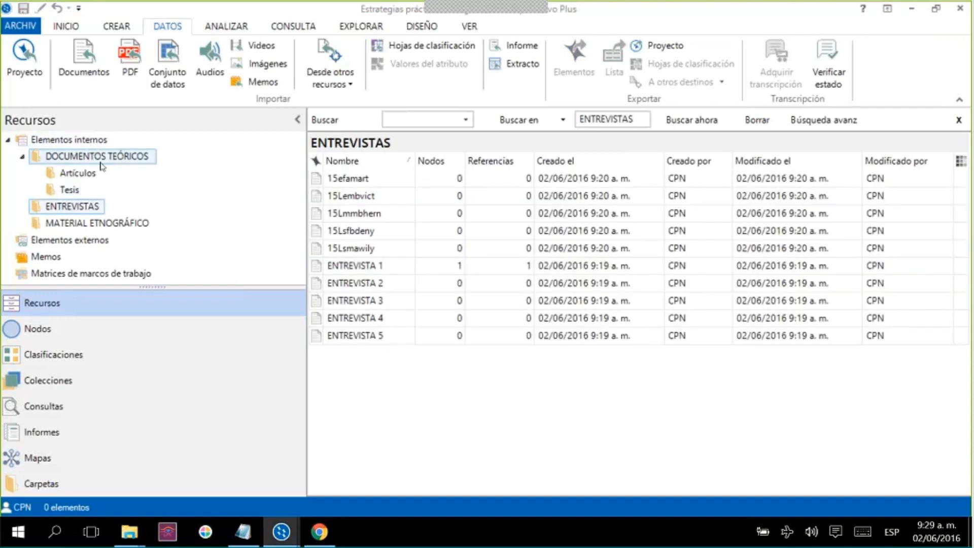
left_click(99, 157)
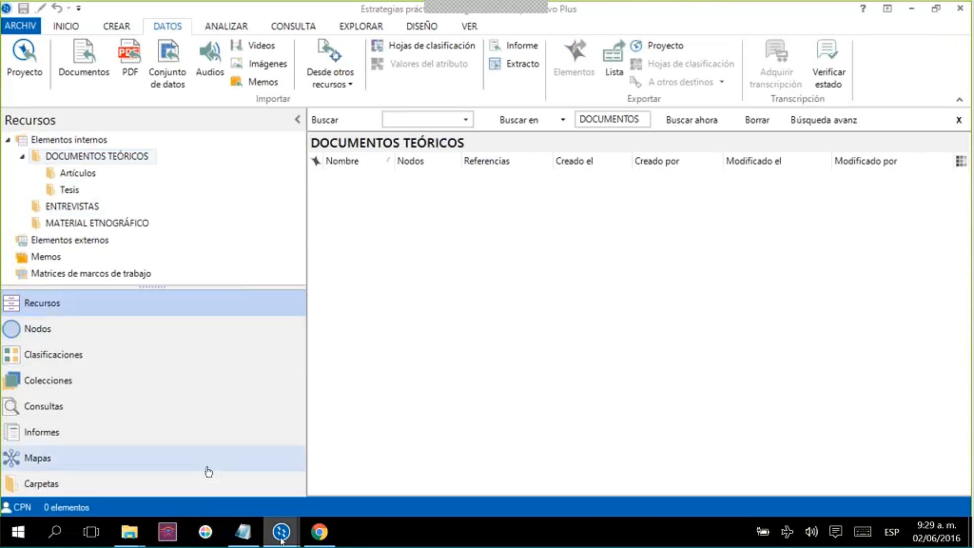
Create nodes from the Presentación mind map in the Nodos location, and minimize the map window
mouse_move(281, 540)
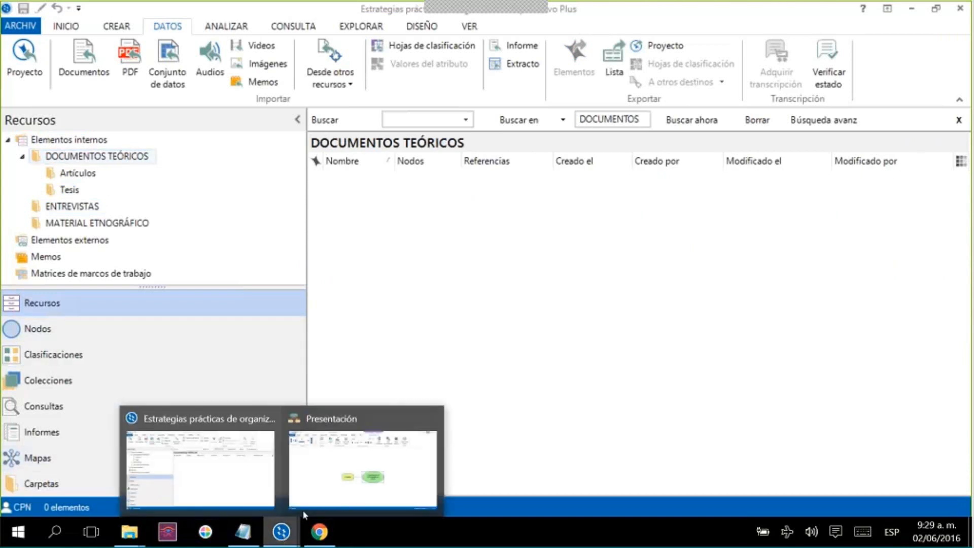
left_click(345, 482)
left_click(727, 372)
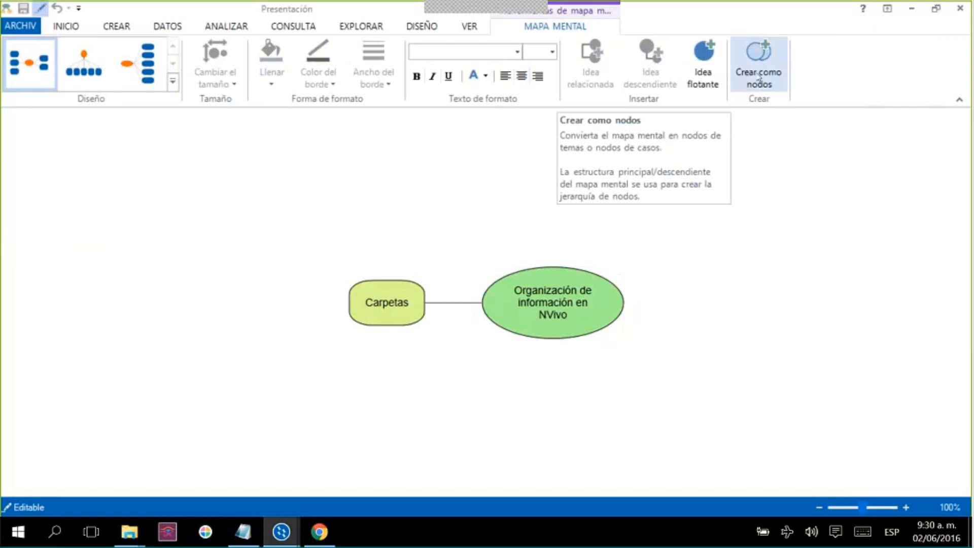
left_click(756, 81)
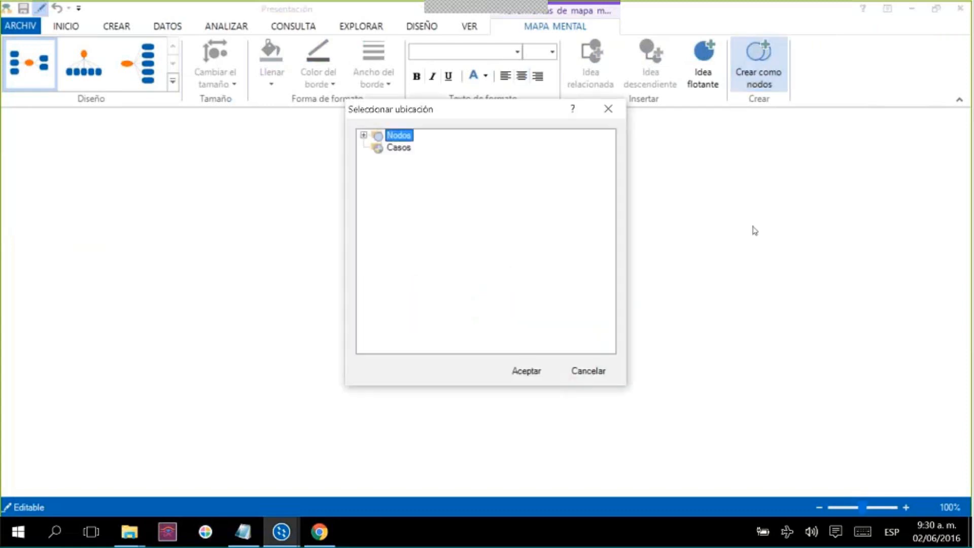
left_click(538, 366)
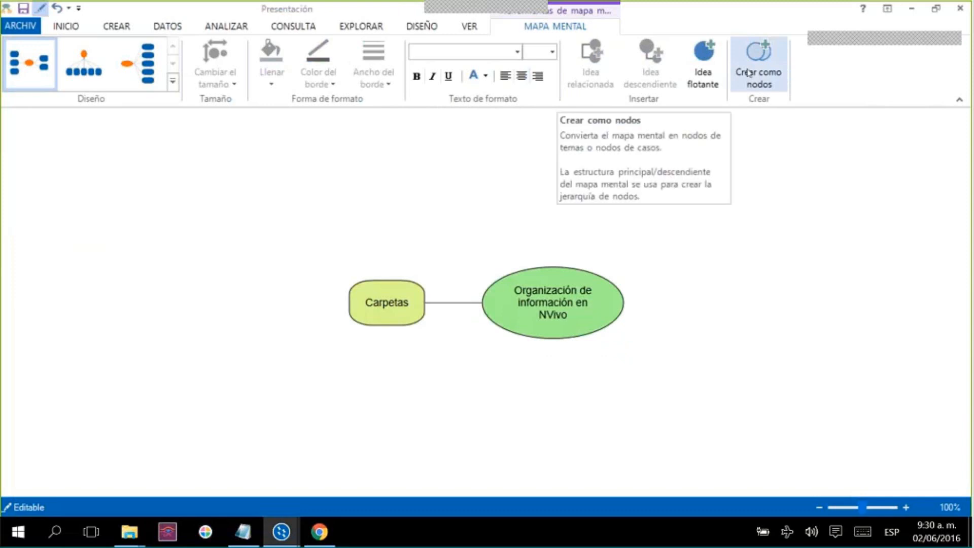
left_click(911, 14)
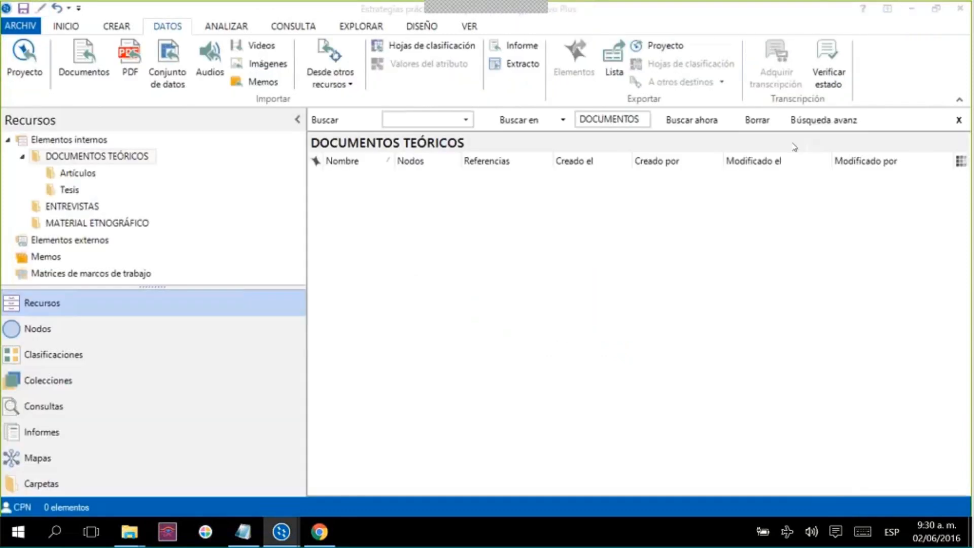
Show the project's nodes and expand Organización de información en NVivo to examine its child nodes
left_click(176, 337)
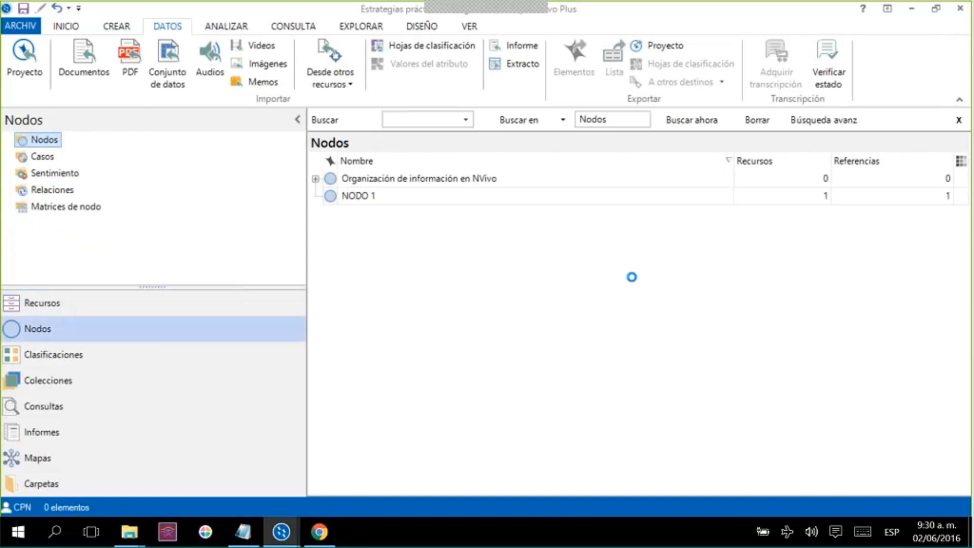
left_click(498, 247)
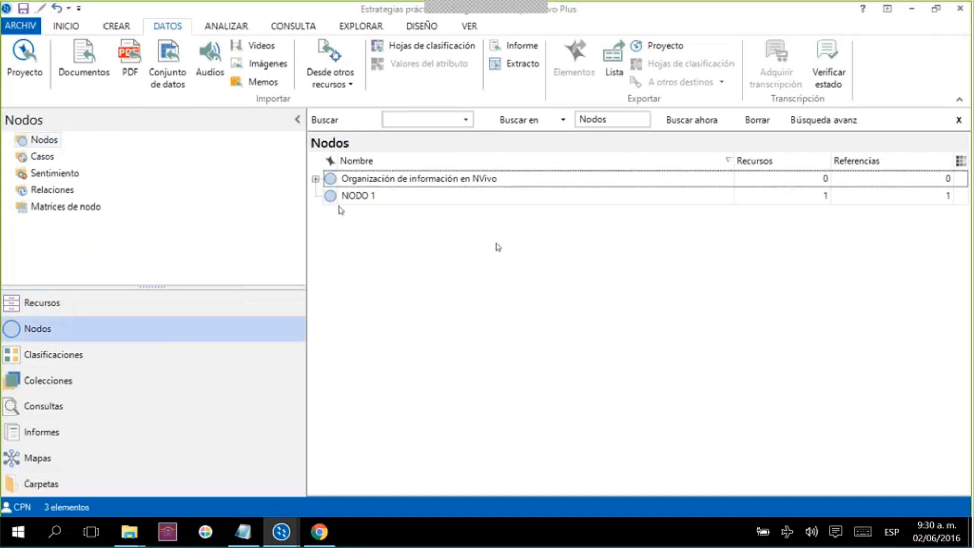
left_click(320, 182)
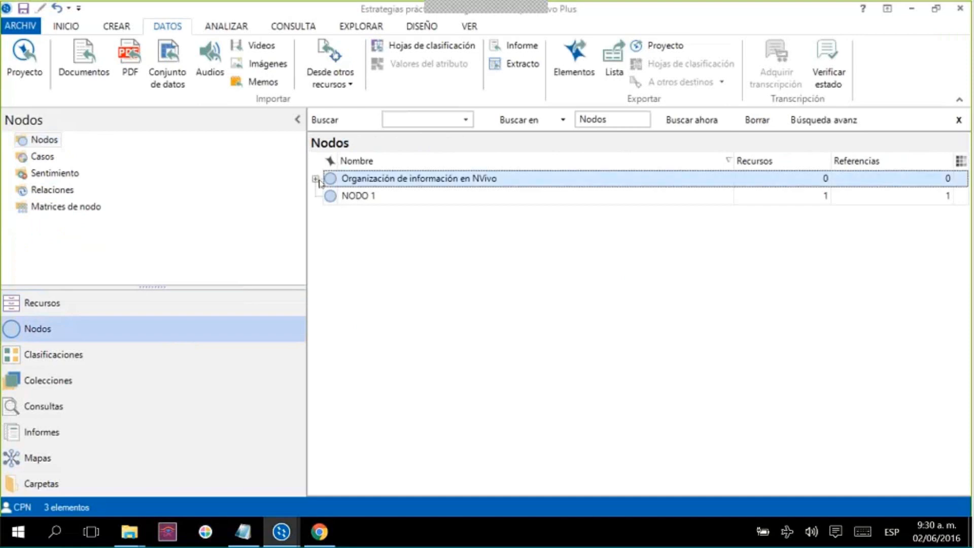
left_click(316, 178)
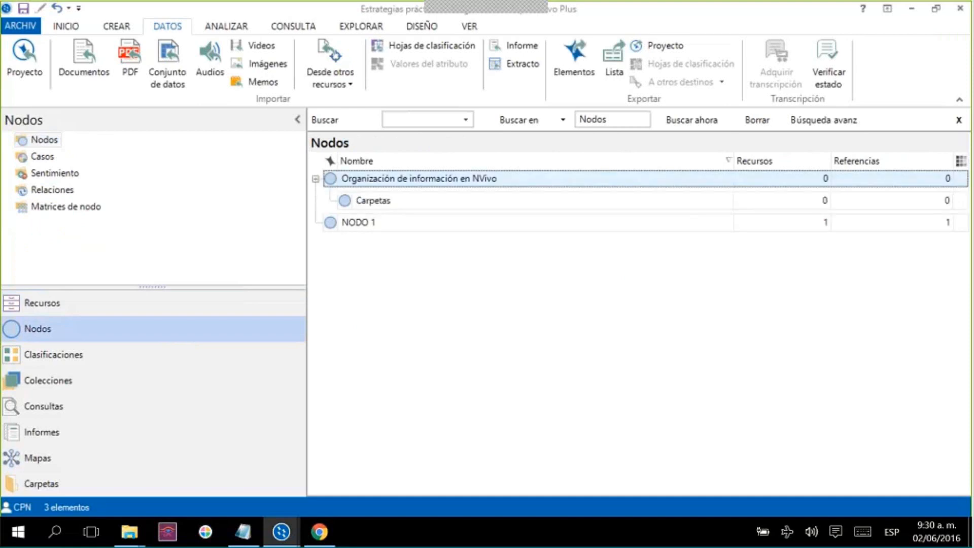
left_click(528, 314)
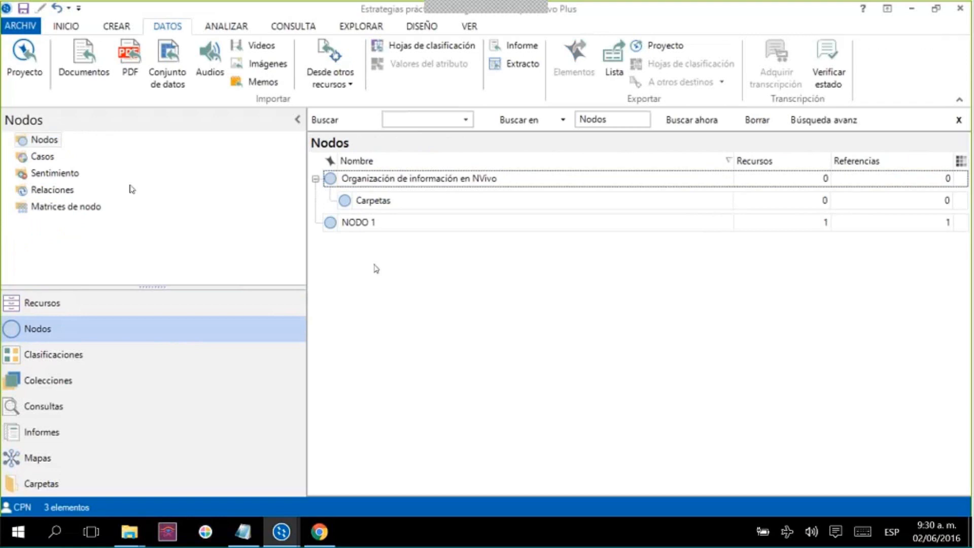
Create a folder named NODOS MAPA INICIAL under Nodos, and move the Organización de información en NVivo node into it
right_click(54, 141)
left_click(57, 150)
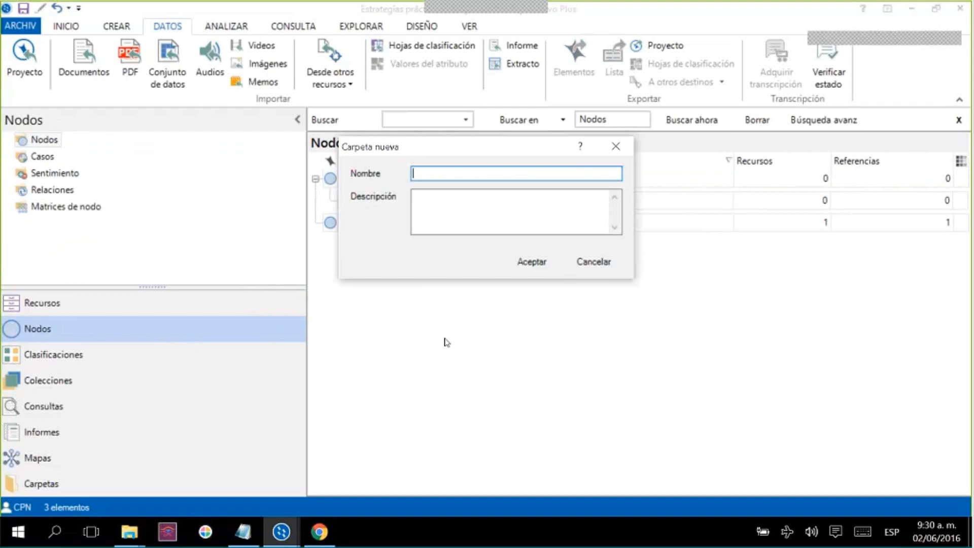
type("MAPA INICIAL")
key("BackSpace")
key("BackSpace")
key("BackSpace")
key("BackSpace")
key("BackSpace")
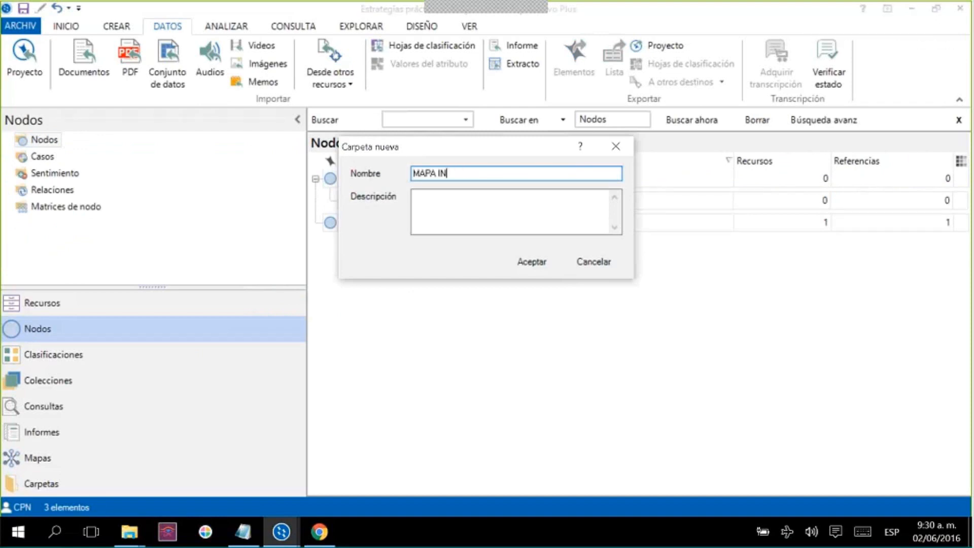
key("ctrl+a")
type("NOD")
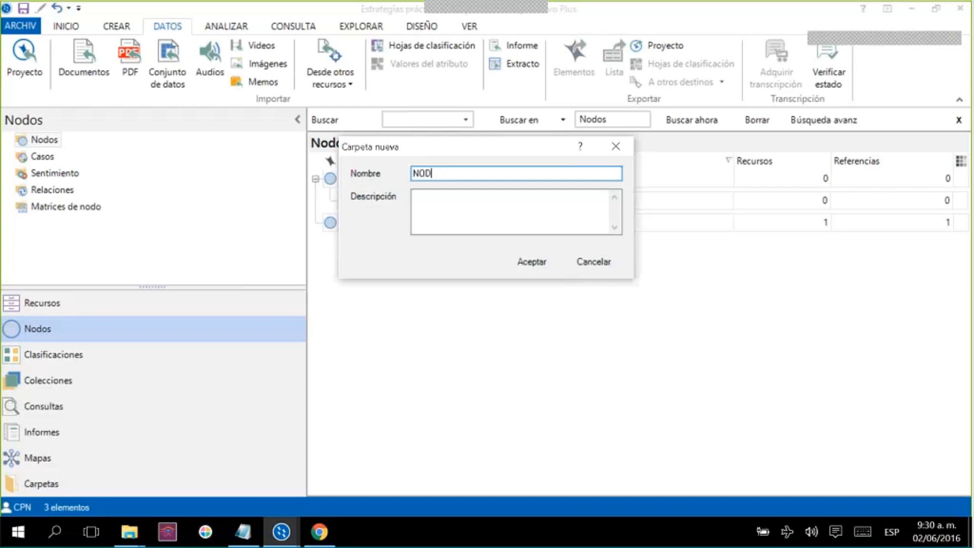
type("OS")
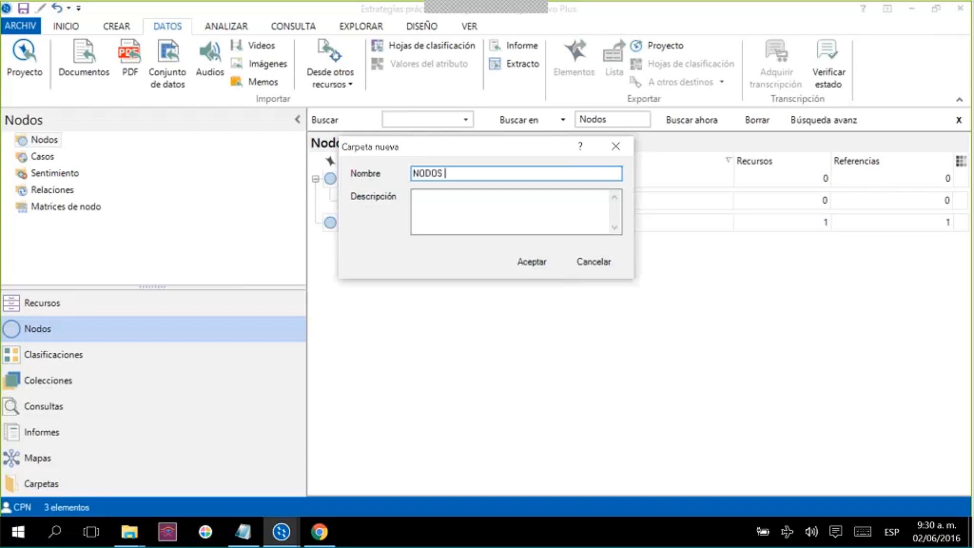
key("Return")
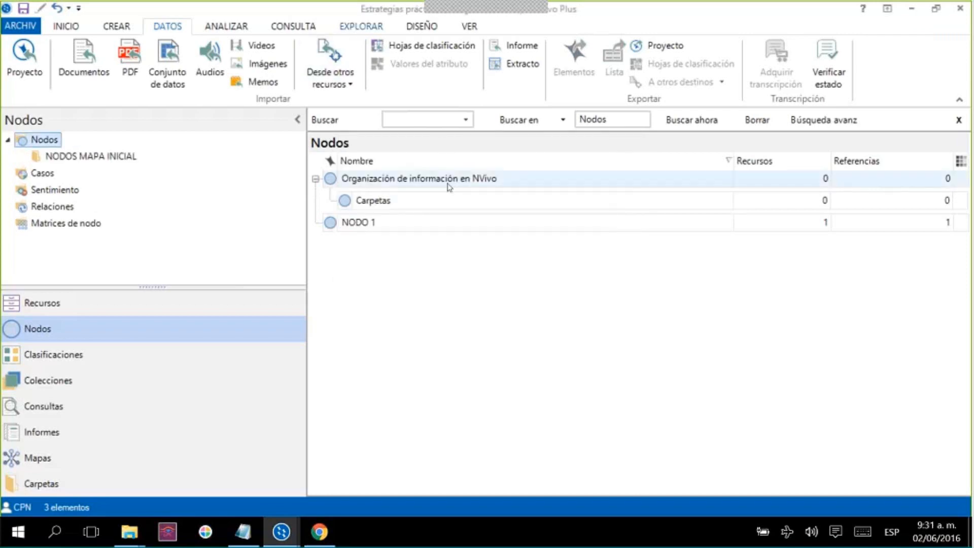
left_click_drag(449, 187, 141, 160)
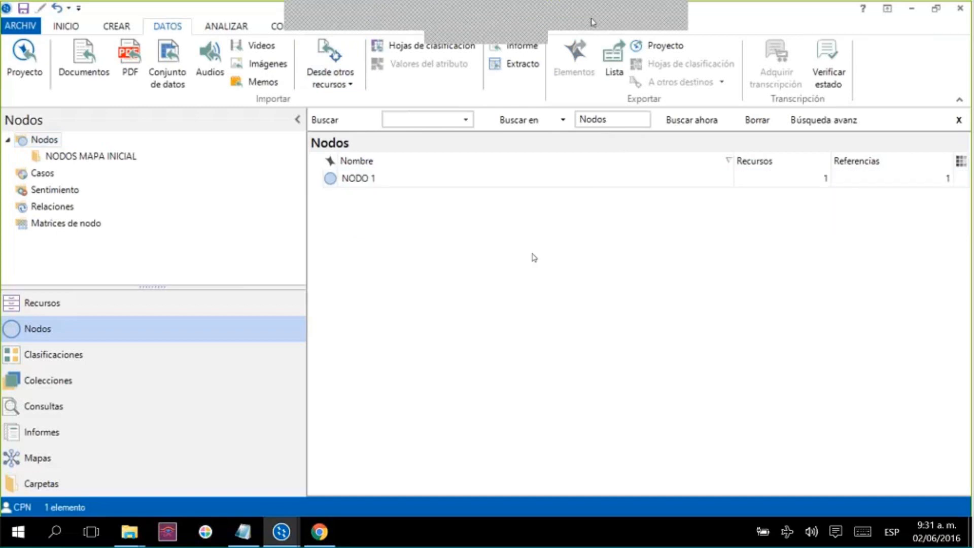
left_click(594, 23)
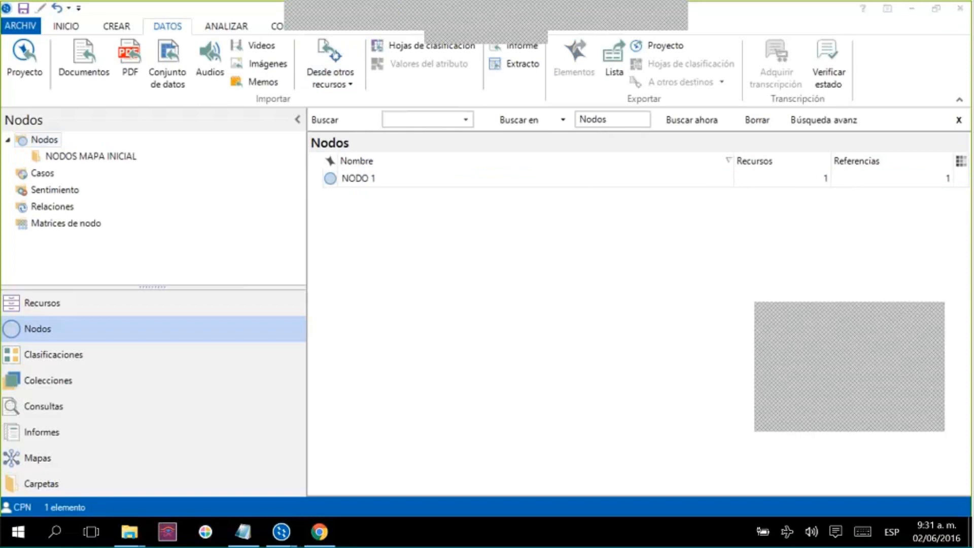
left_click_drag(858, 307, 874, 190)
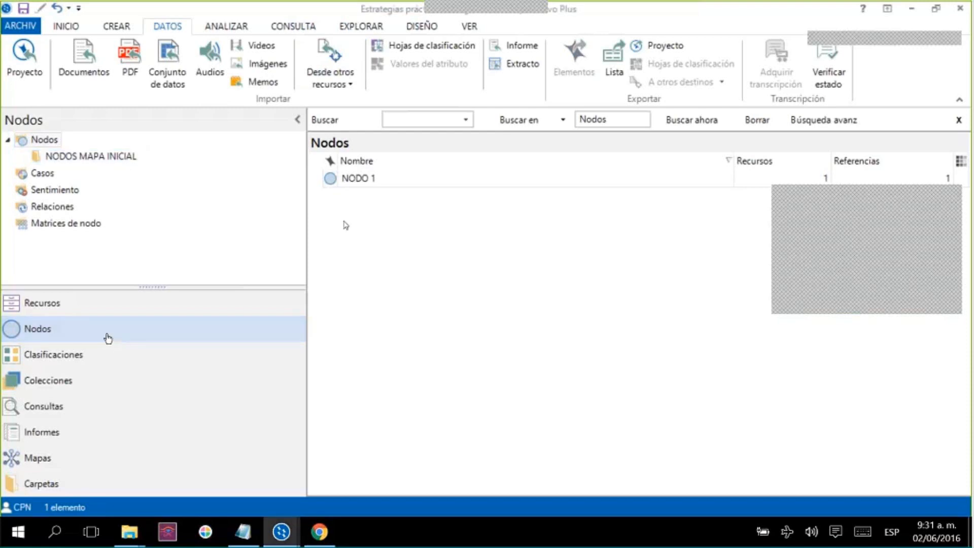
Show the Memos folder under Recursos and look at its new-folder option without creating anything
left_click(118, 304)
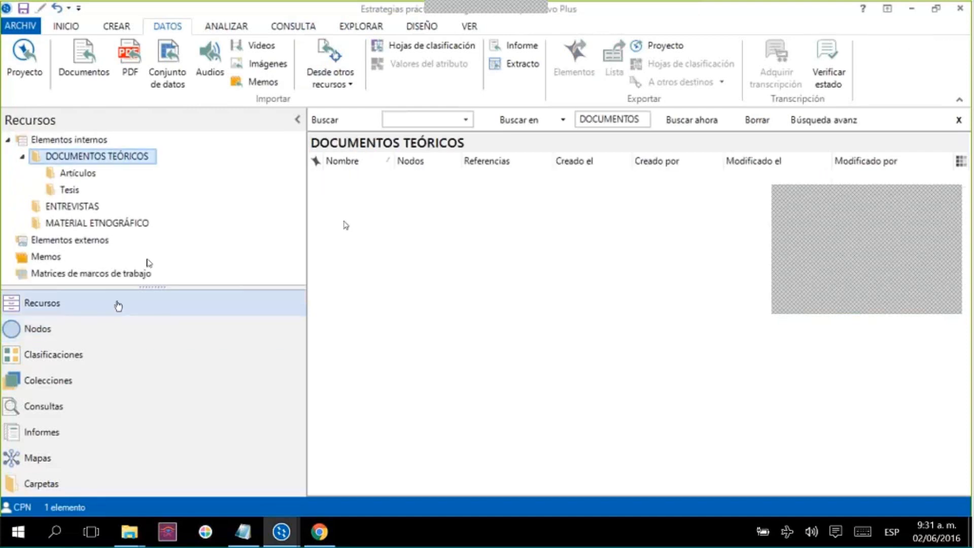
left_click(49, 259)
right_click(52, 262)
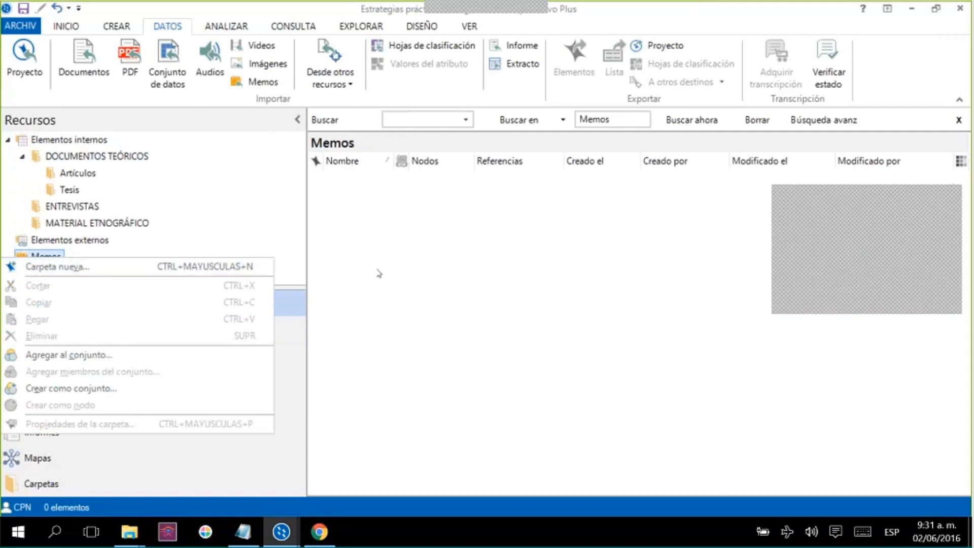
left_click(405, 274)
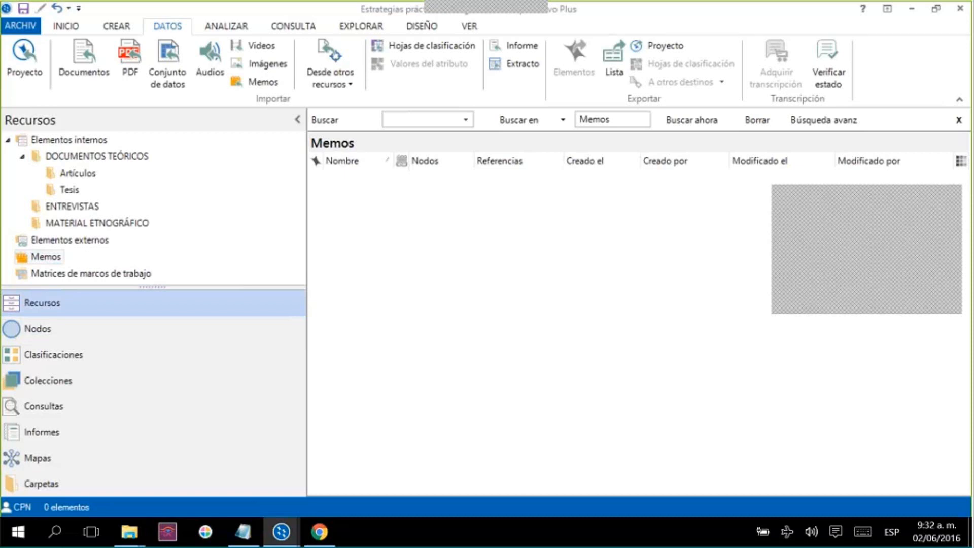
Look through the DOCUMENTOS TEÓRICOS, ENTREVISTAS and MATERIAL ETNOGRÁFICO folders and the Artículos subfolder, leaving DOCUMENTOS TEÓRICOS collapsed
left_click(22, 157)
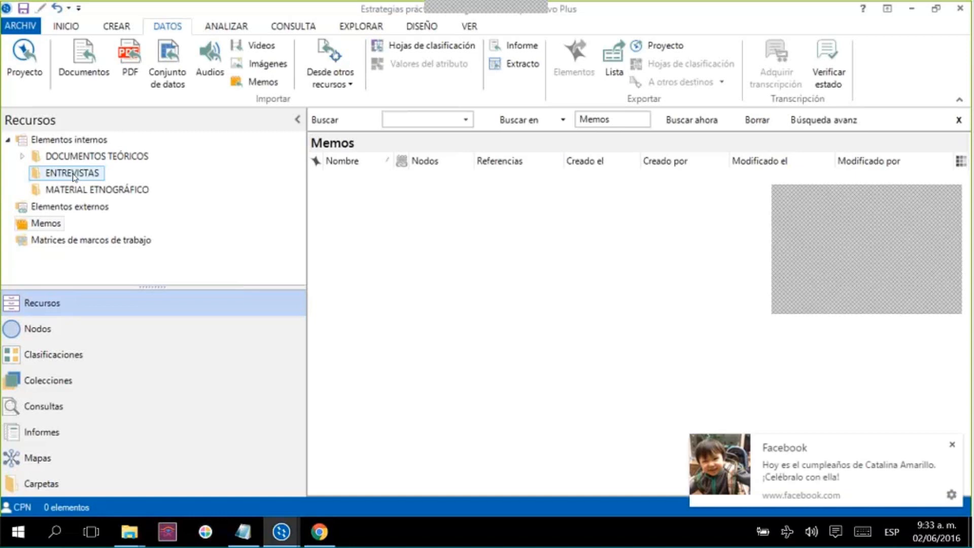
left_click(951, 445)
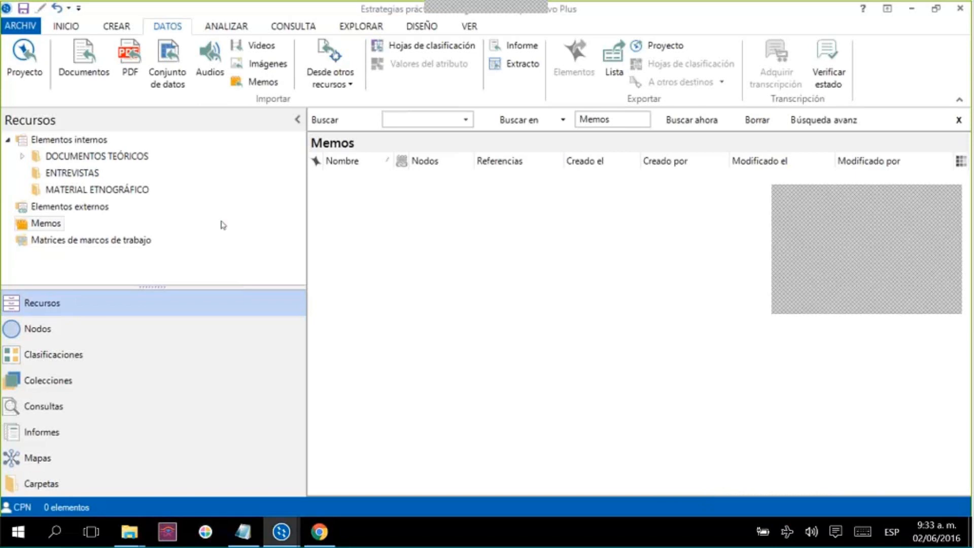
left_click(93, 157)
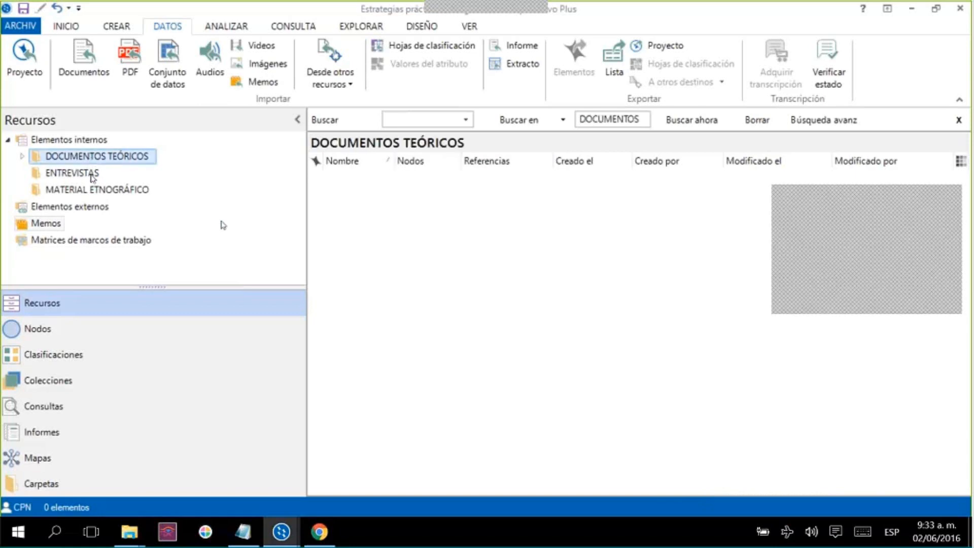
left_click(92, 174)
left_click(103, 190)
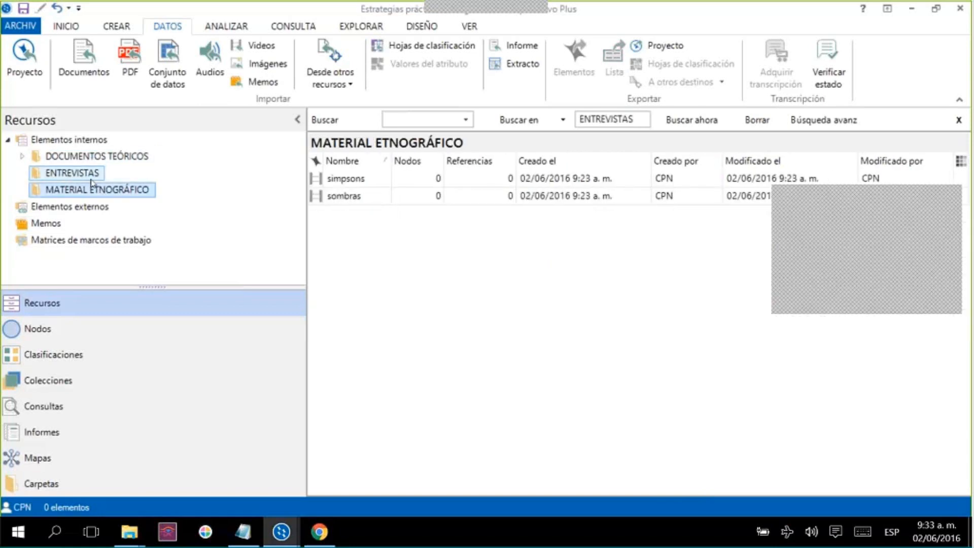
left_click(91, 174)
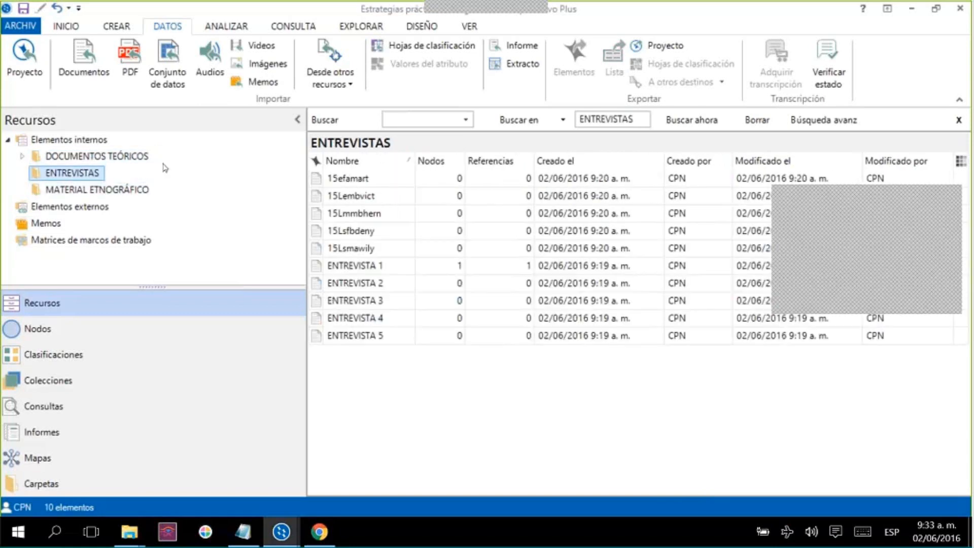
left_click(22, 156)
left_click(87, 175)
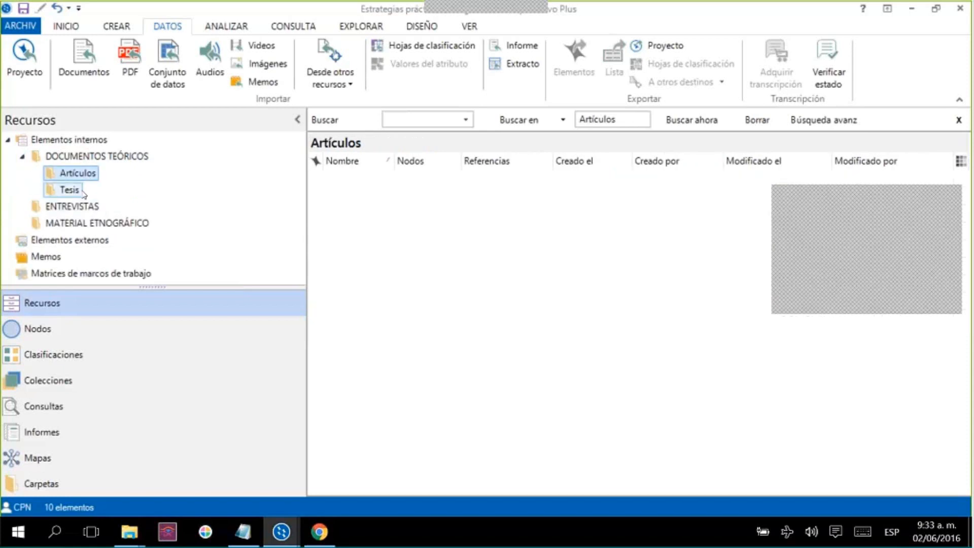
key("Down")
left_click(25, 161)
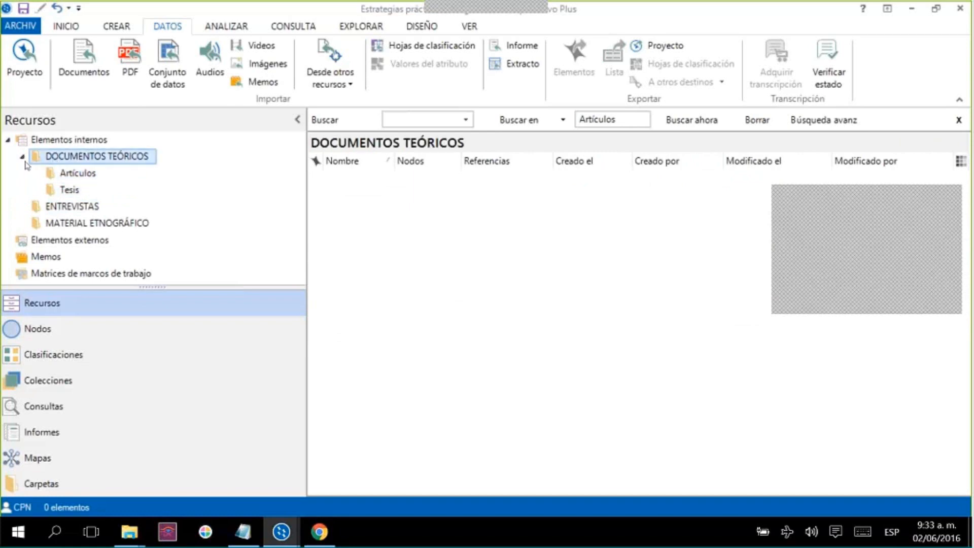
left_click(22, 157)
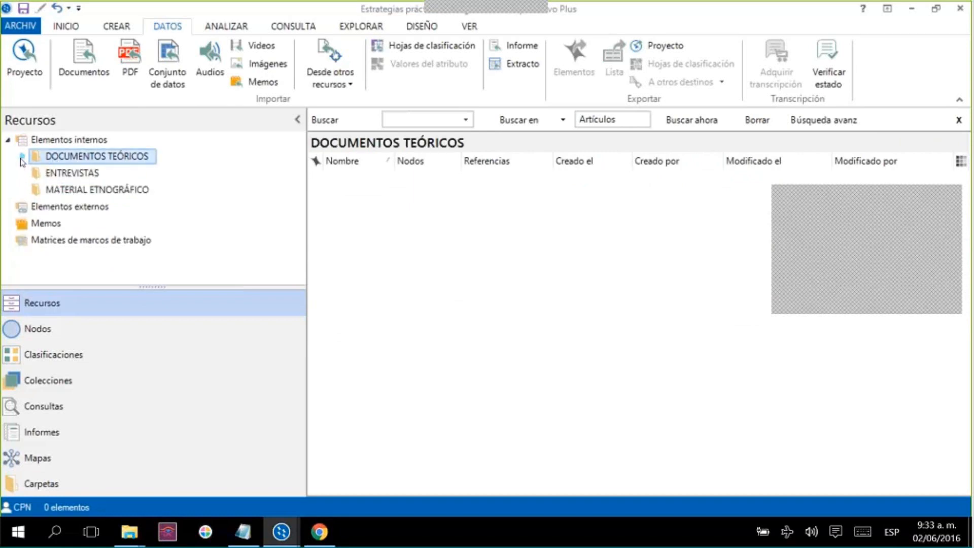
left_click(483, 249)
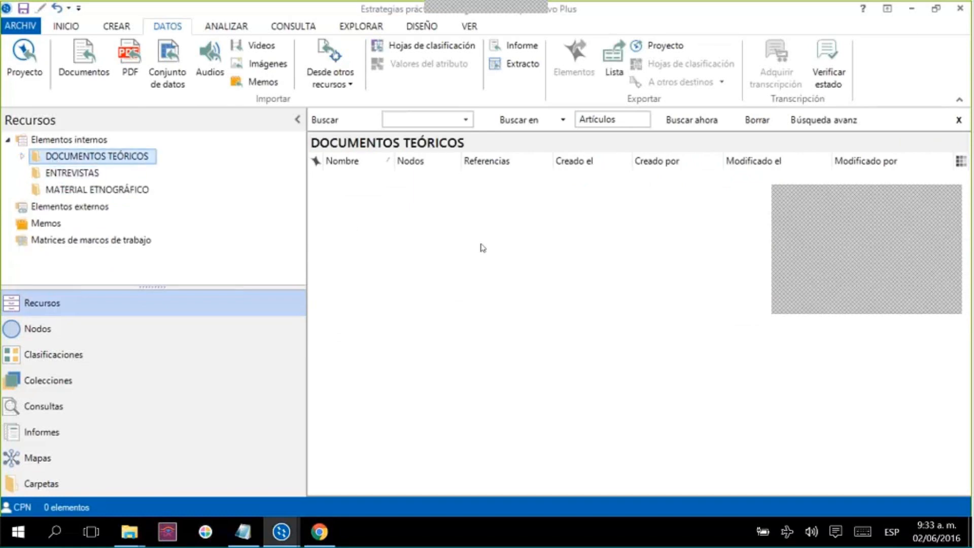
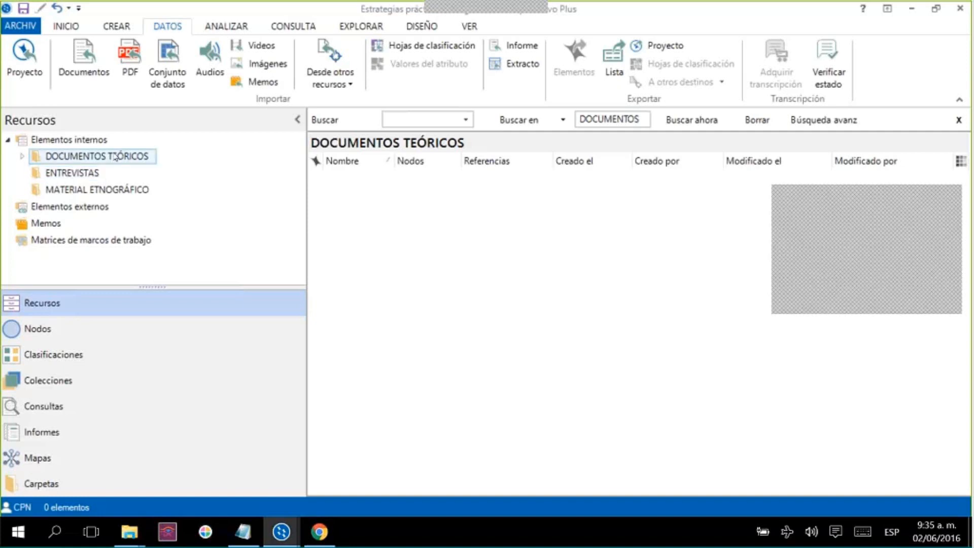
Return to the Presentación mind map and add an idea labelled Clasificaciones branching from Organización de información en NVivo
mouse_move(282, 543)
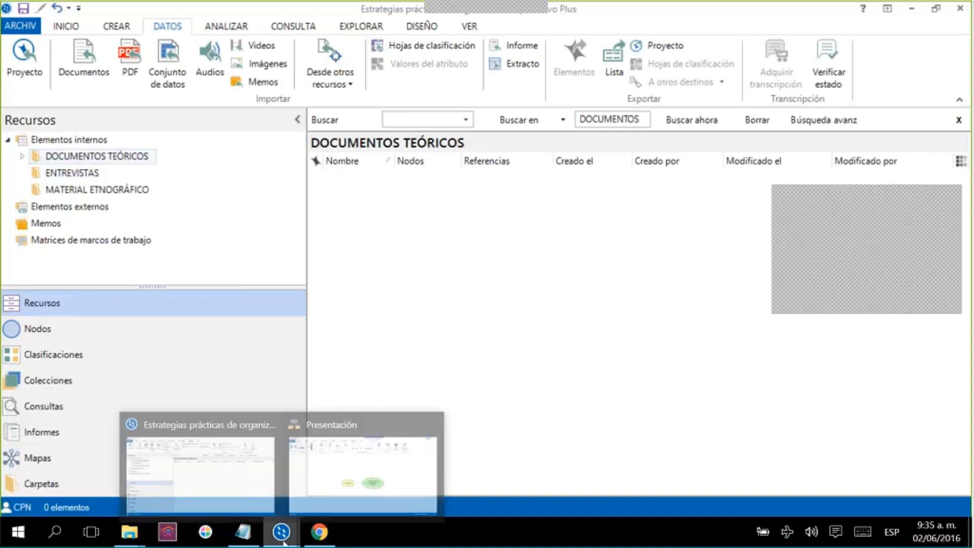
left_click(365, 490)
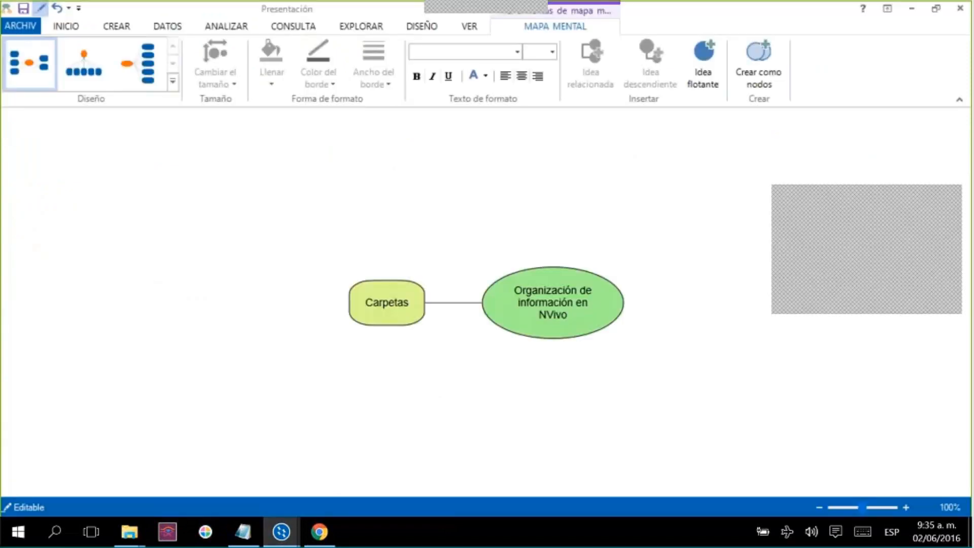
key("Tab")
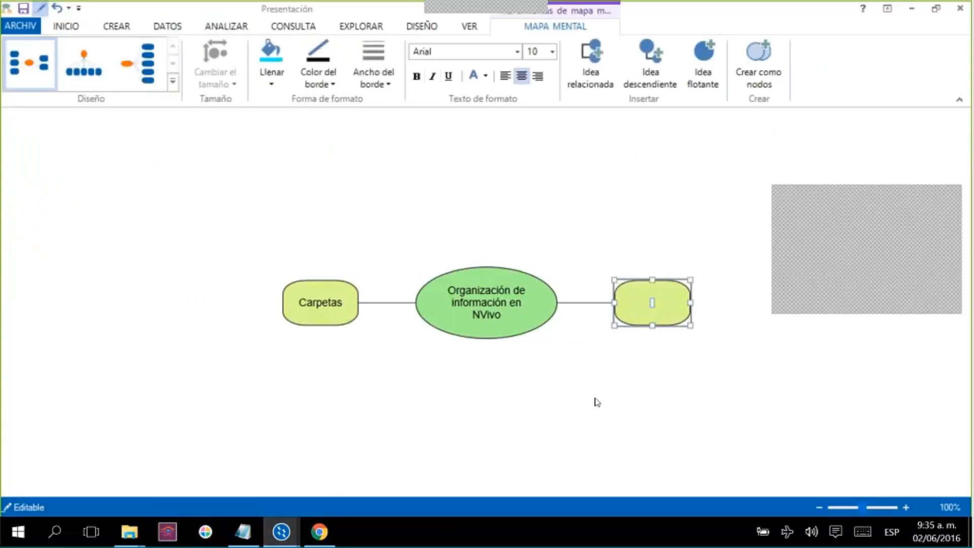
key("Return")
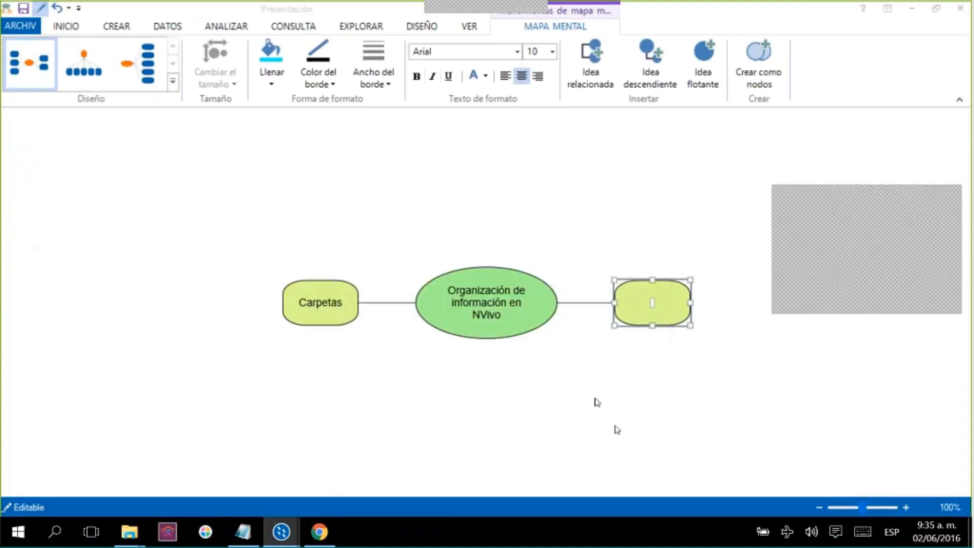
type("Clasificaciones")
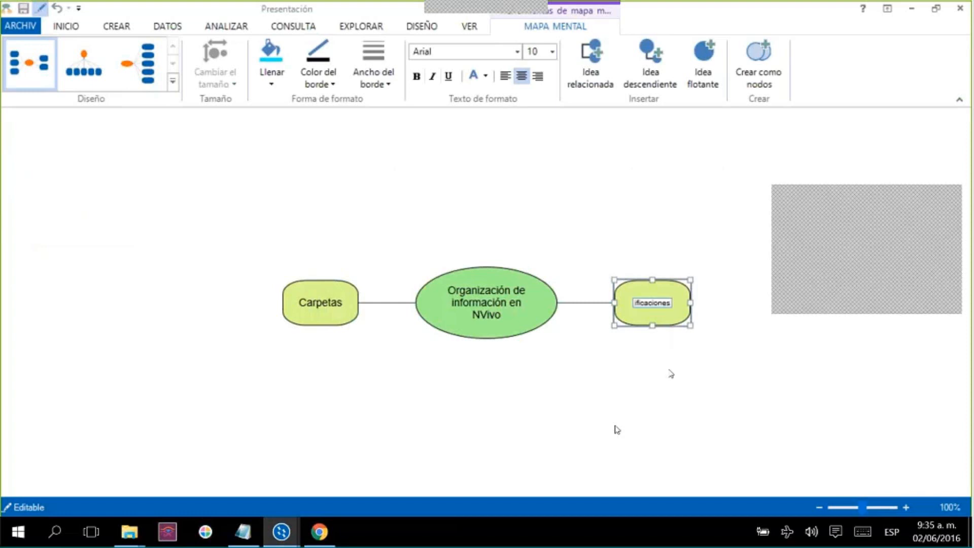
key("BackSpace")
key("BackSpace")
key("BackSpace")
key("BackSpace")
key("BackSpace")
key("BackSpace")
key("BackSpace")
key("BackSpace")
key("BackSpace")
key("BackSpace")
key("BackSpace")
key("BackSpace")
key("BackSpace")
key("BackSpace")
key("BackSpace")
type("Clasificaciones")
left_click(647, 390)
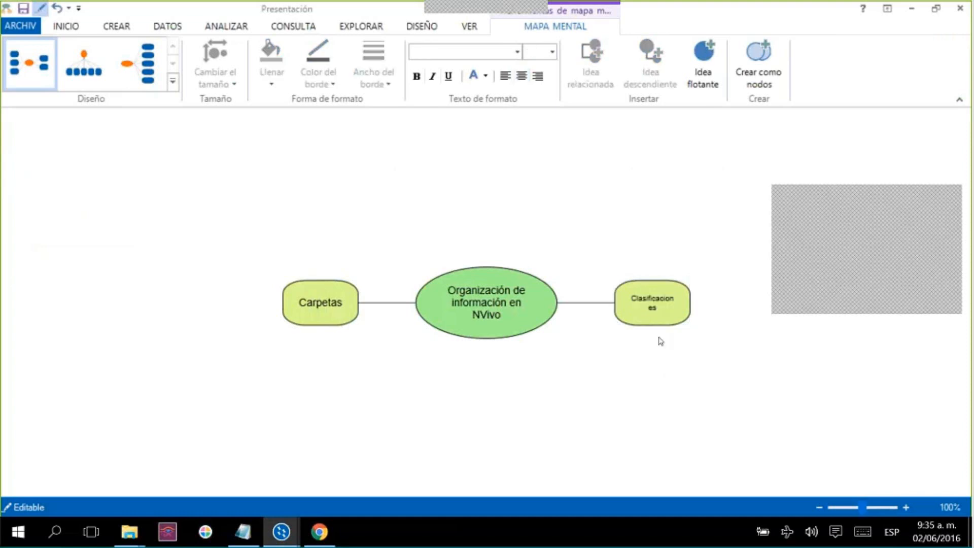
Add a child idea labelled Atributos to the Clasificaciones idea in the mind map
left_click(657, 318)
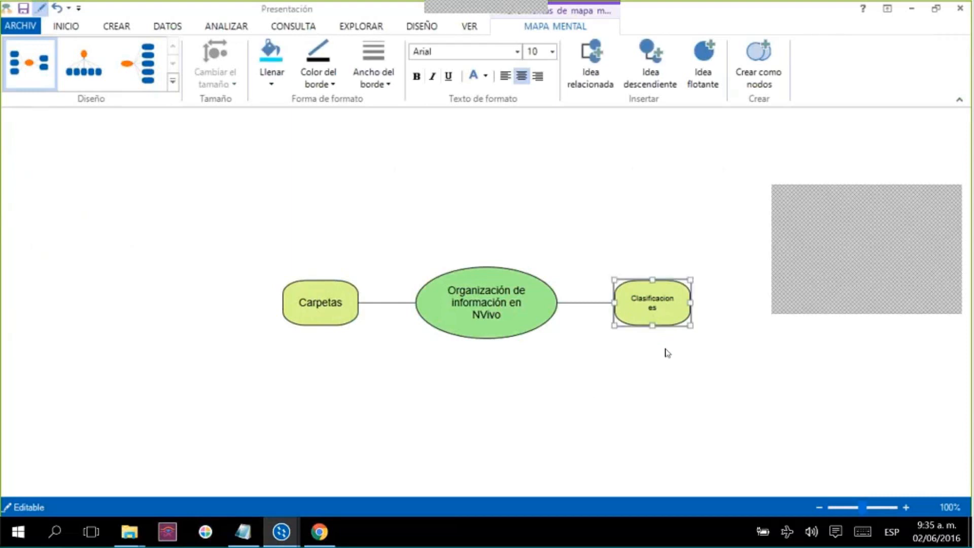
key("ctrl+v")
double_click(724, 309)
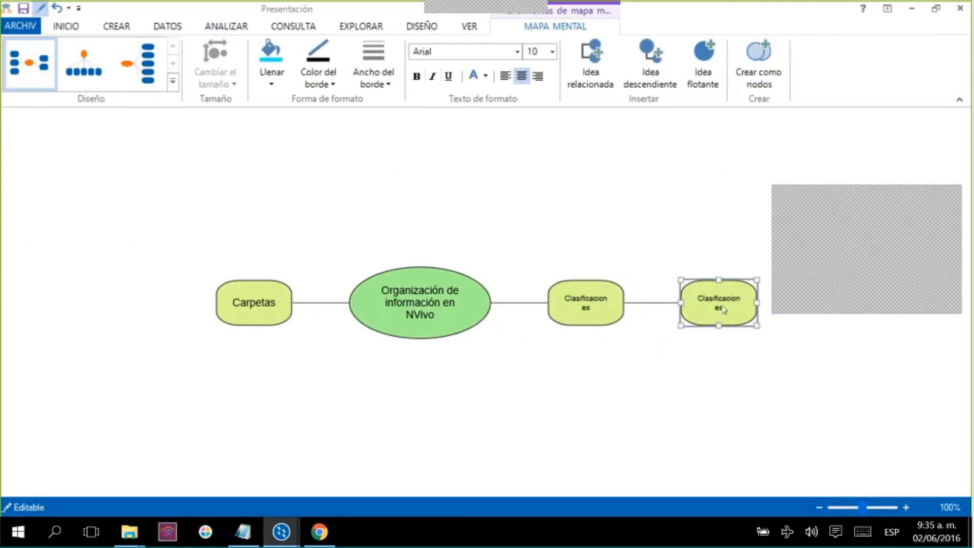
left_click(716, 309)
double_click(718, 312)
key("BackSpace")
key("Down")
left_click(674, 376)
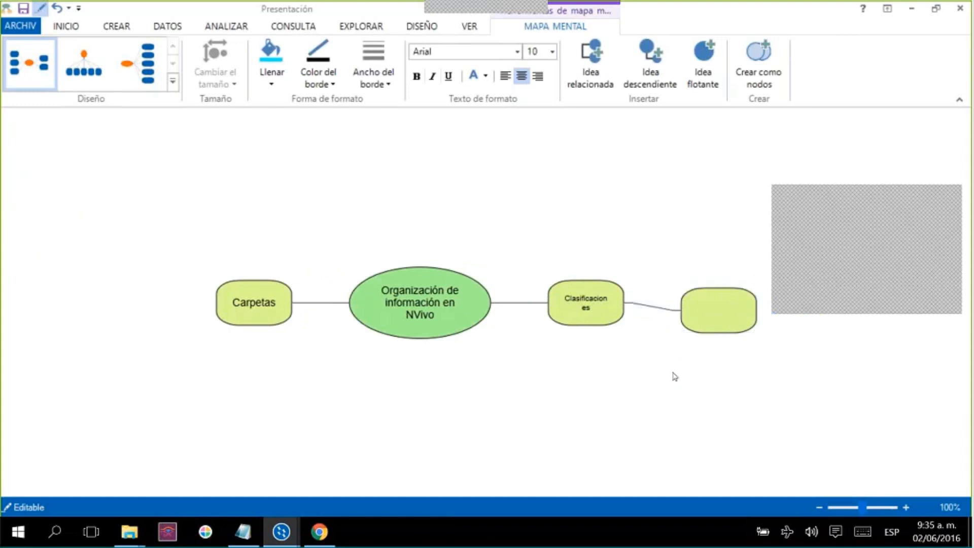
left_click(724, 314)
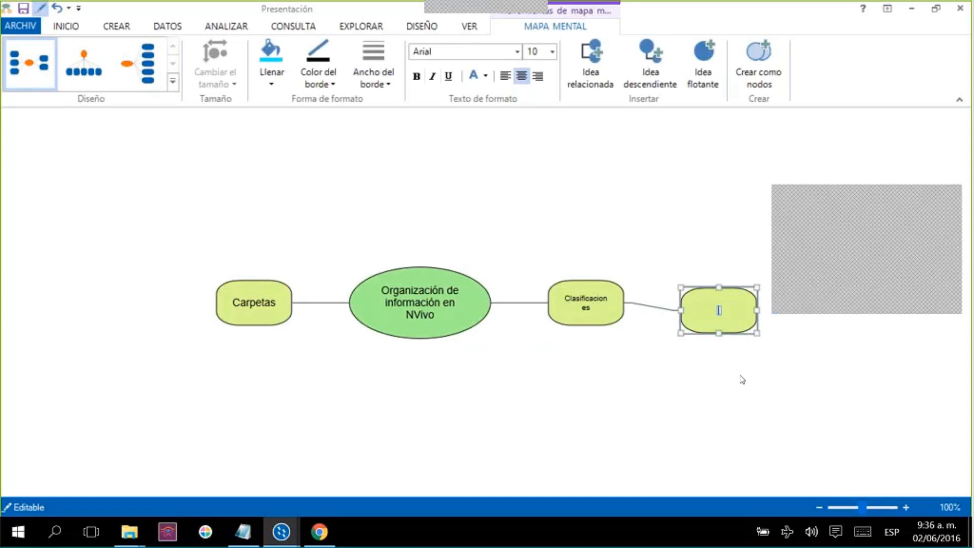
type("As")
type("ribu")
type("tos")
left_click(727, 381)
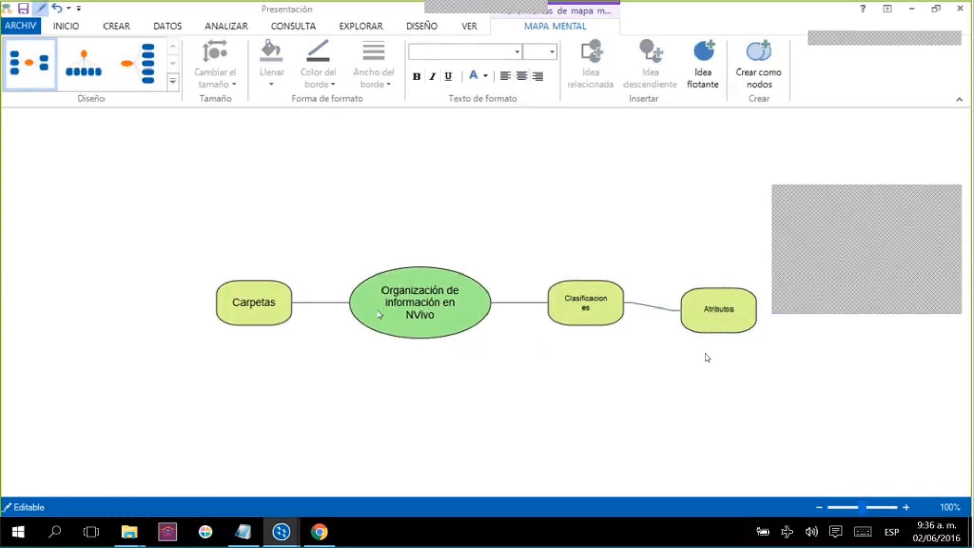
Set the Clasificaciones label's font size to 14 and widen its shape so the word fits on one line
left_click(380, 313)
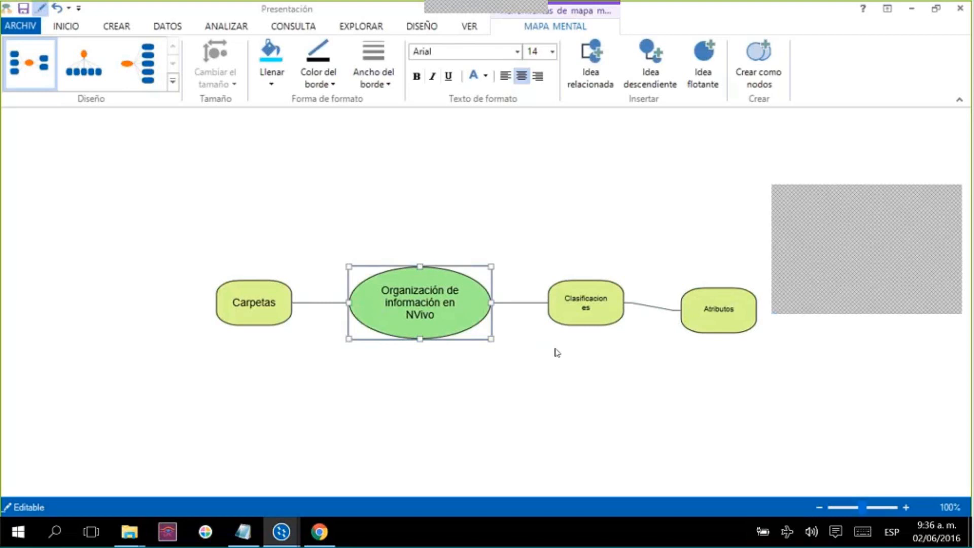
left_click(601, 315)
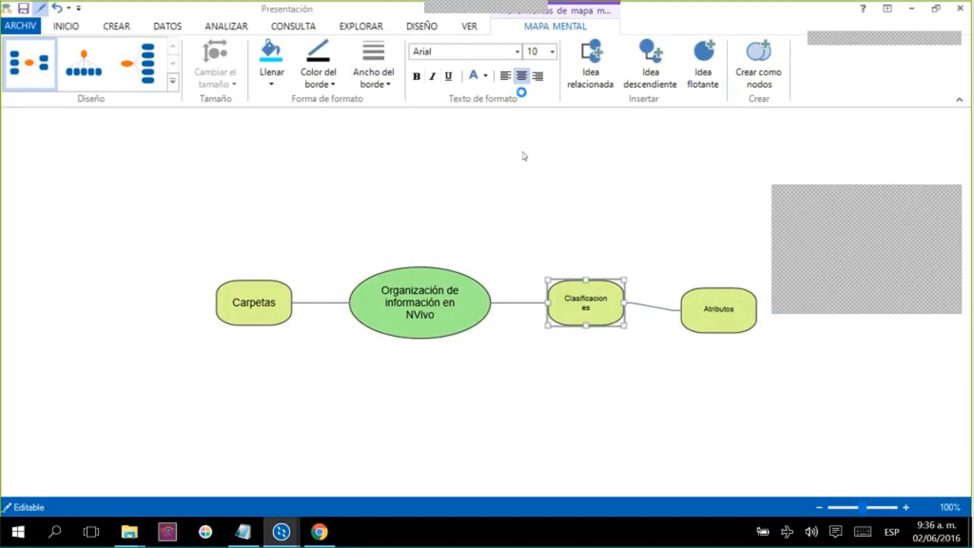
left_click(260, 312)
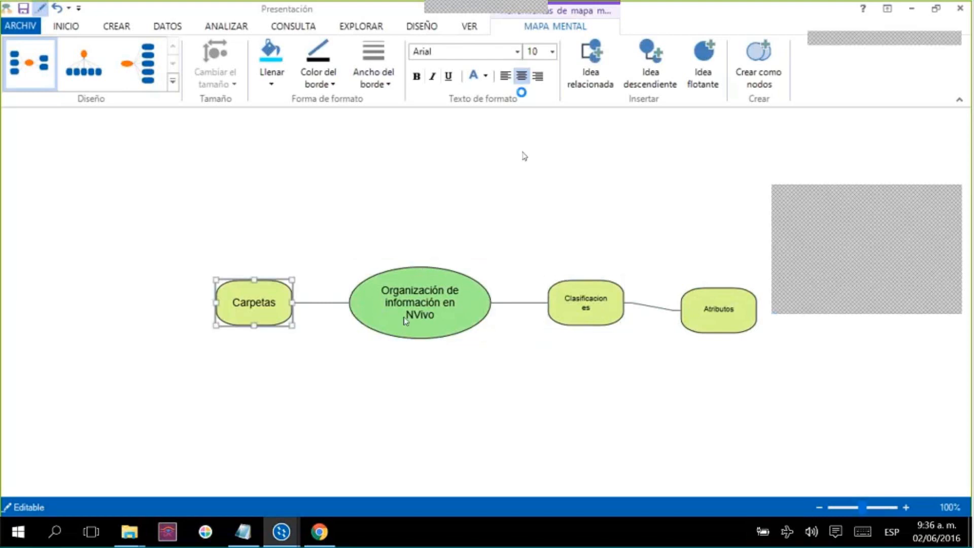
left_click(571, 316)
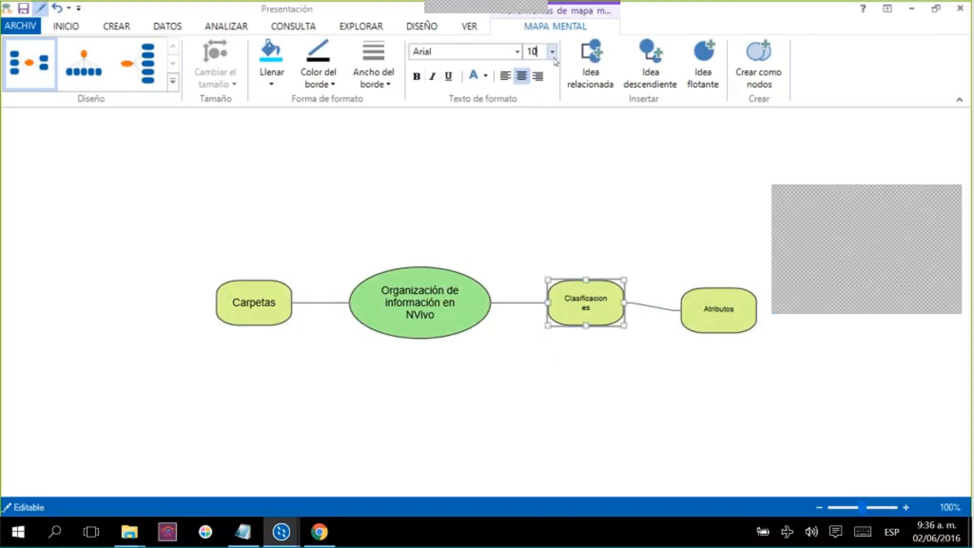
key("BackSpace")
type("4")
key("Return")
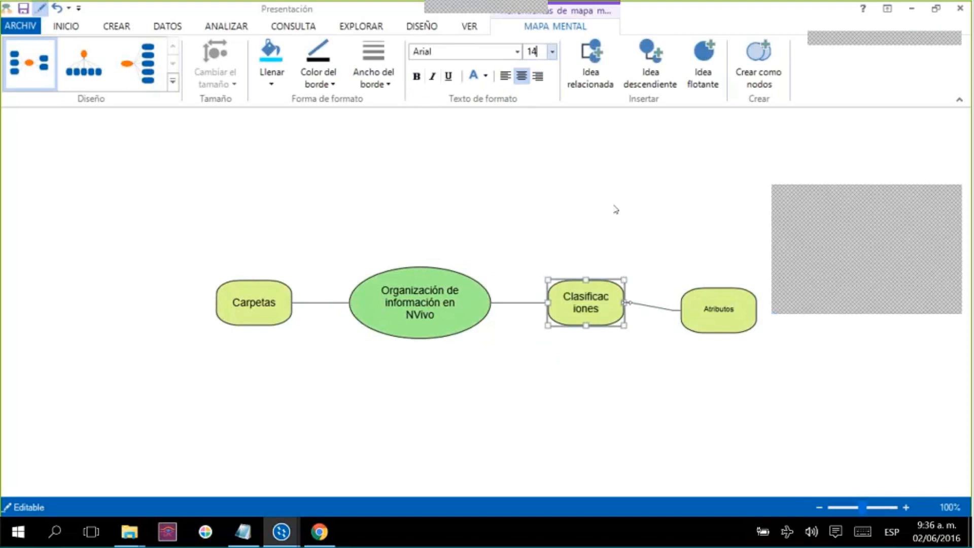
left_click_drag(637, 300, 668, 302)
left_click(615, 209)
Enlarge the Atributos label's font size to match the Clasificaciones label
left_click(719, 307)
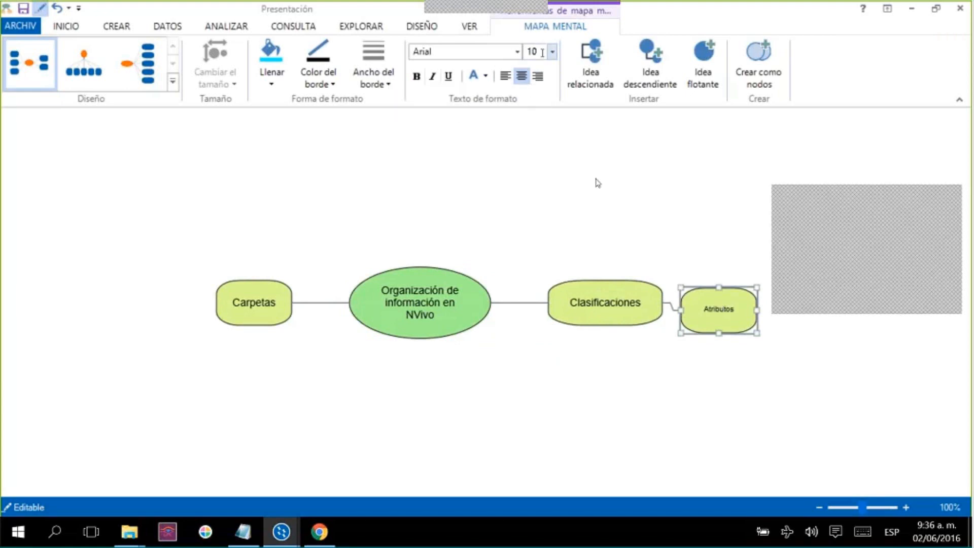
key("Return")
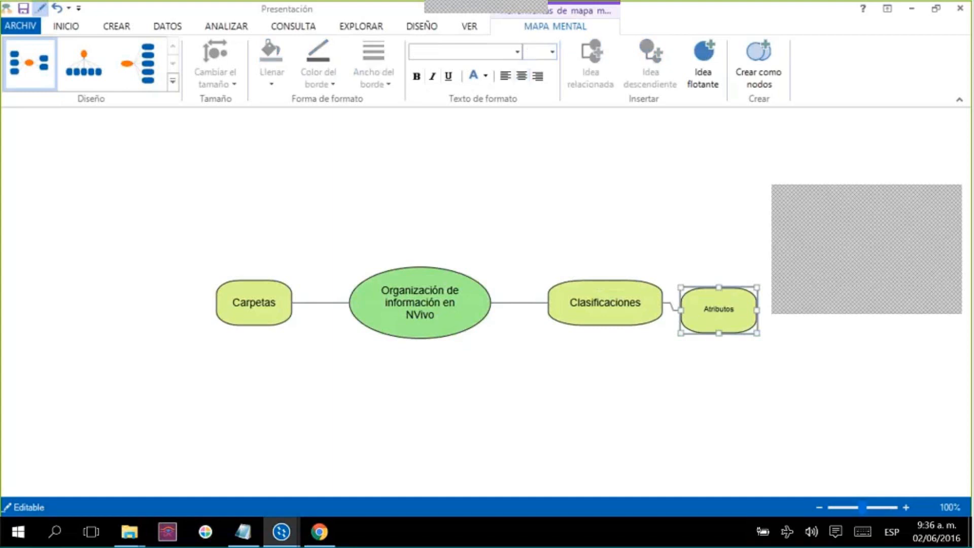
left_click(640, 342)
Move the Clasificaciones and Atributos ideas together closer to the central idea, and minimize the map window
left_click_drag(768, 378, 566, 267)
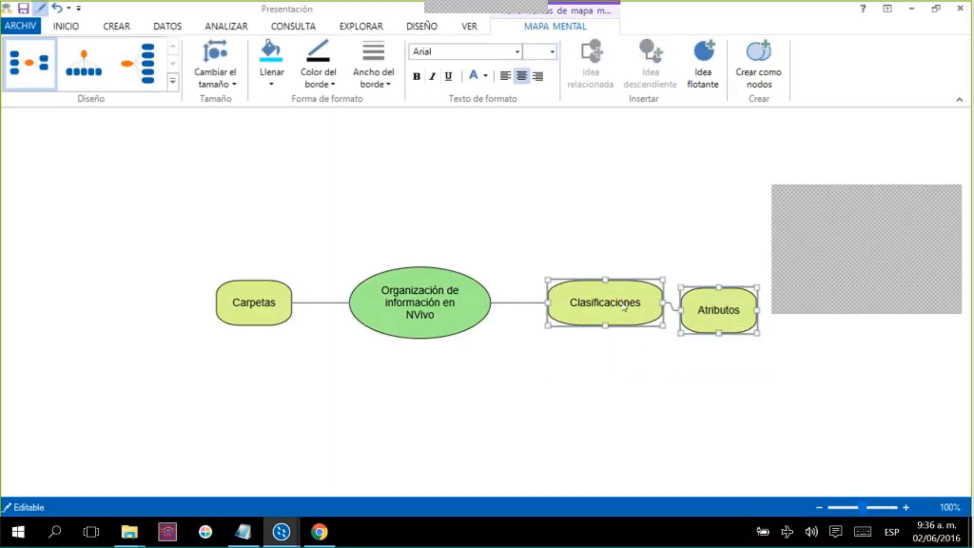
left_click_drag(624, 307, 586, 311)
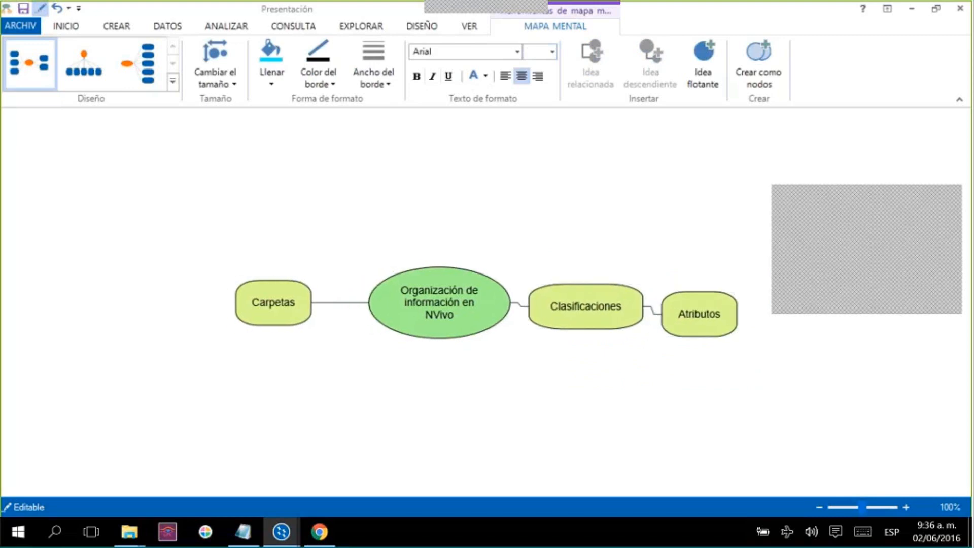
left_click(738, 416)
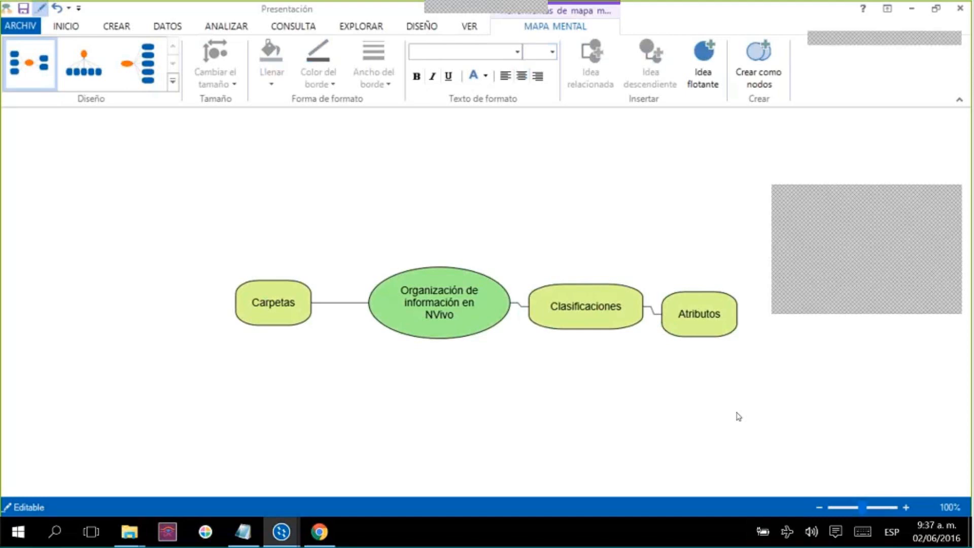
left_click(910, 9)
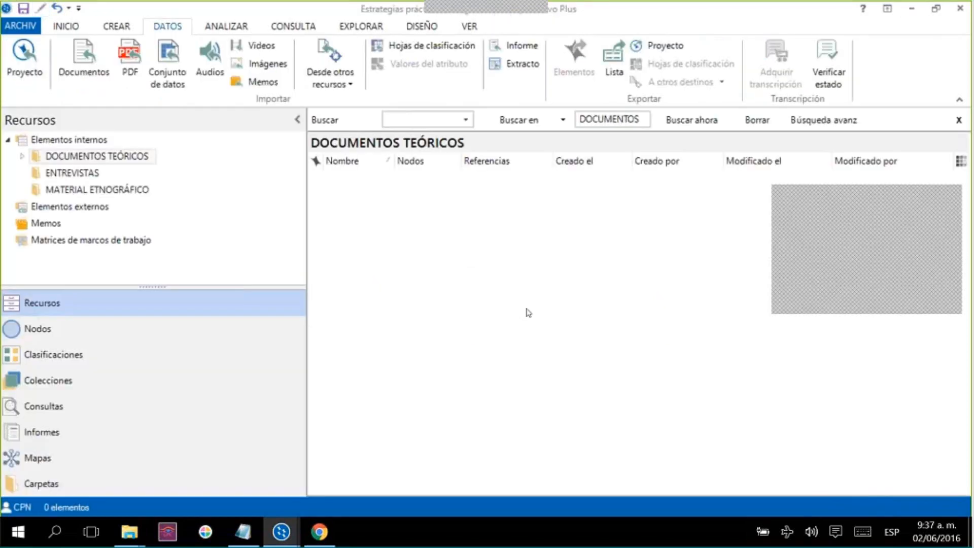
Open the ENTREVISTAS folder of internal sources and look through its list of interview documents
left_click(88, 174)
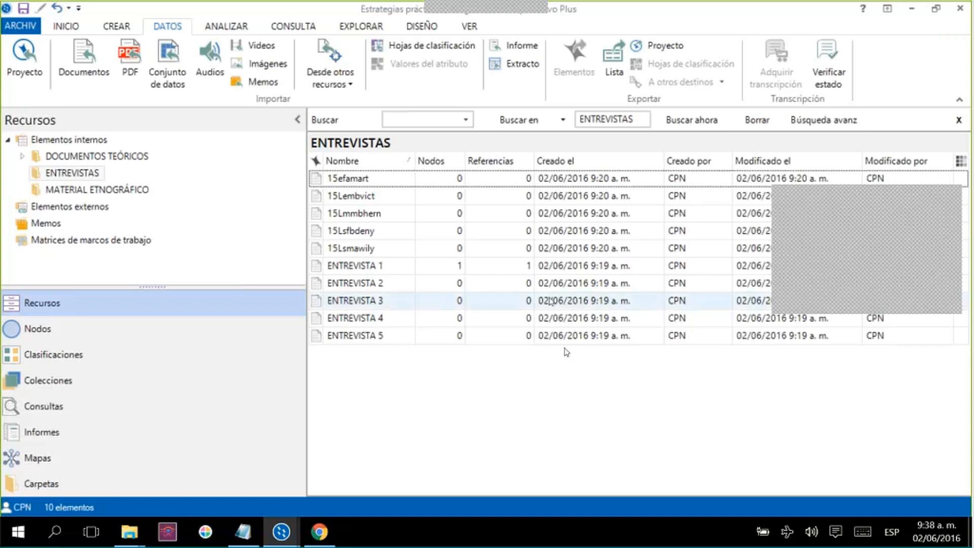
left_click(387, 179)
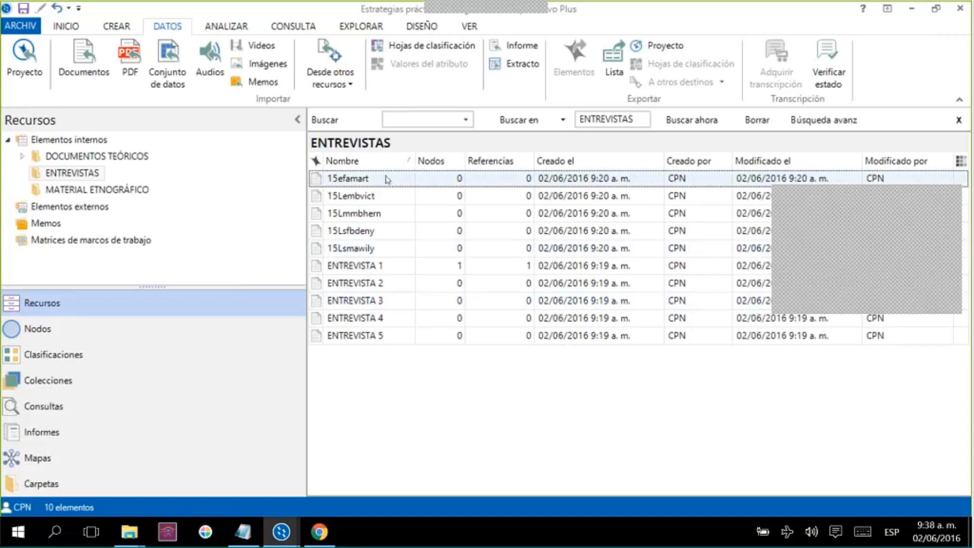
left_click(461, 338)
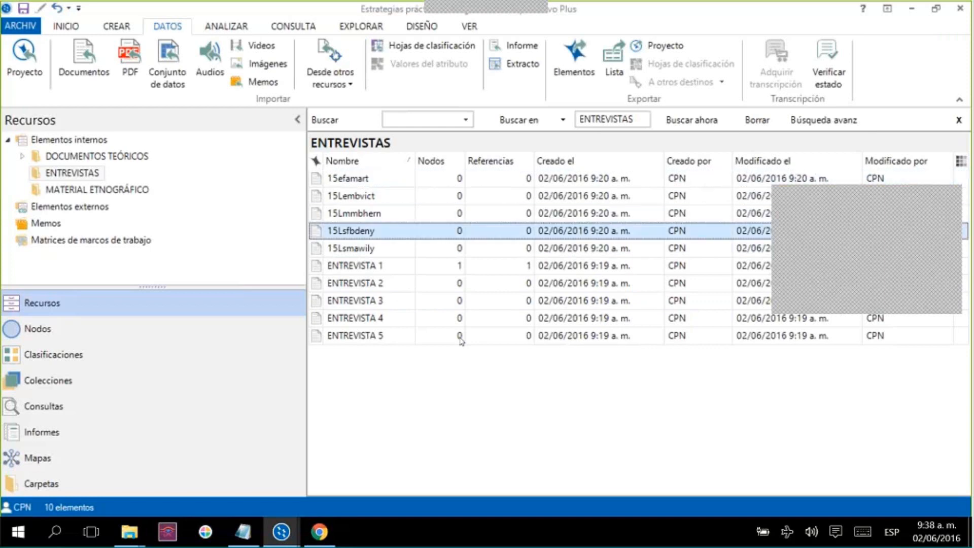
key("Up")
key("Up")
key("Up")
key("Up")
key("Up")
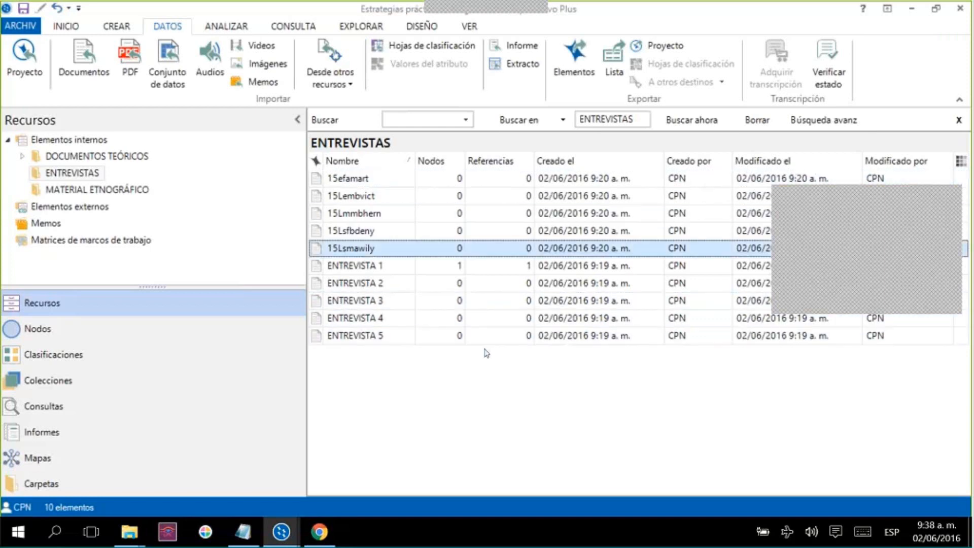
key("Up")
key("Up")
key("Up")
key("Up")
key("Down")
key("Down")
key("Down")
key("Down")
key("Down")
key("Down")
key("Down")
key("Down")
key("Down")
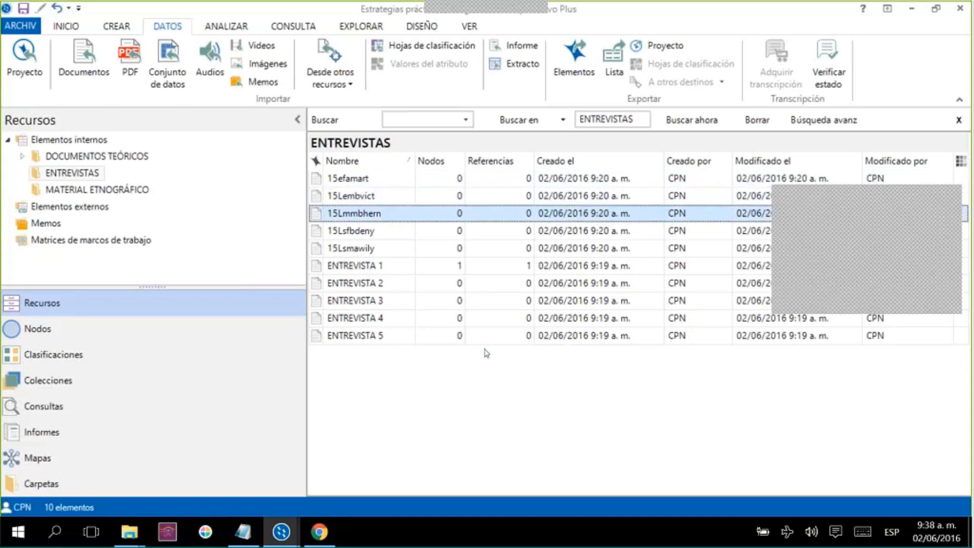
key("Up")
key("Up")
key("Up")
key("Up")
key("Up")
key("Up")
key("Up")
key("Up")
key("Up")
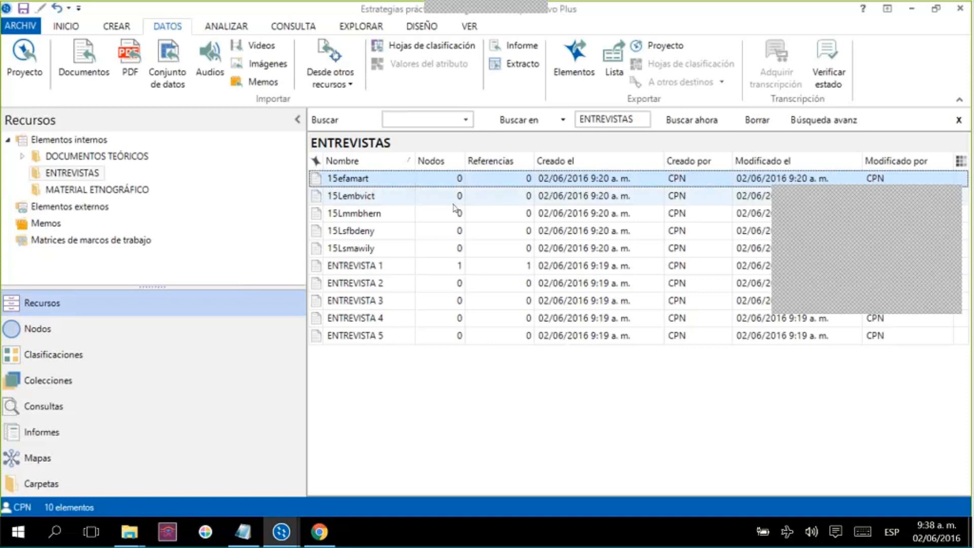
Highlight the five interview documents whose names begin with 15 and clear the selection
left_click(404, 265)
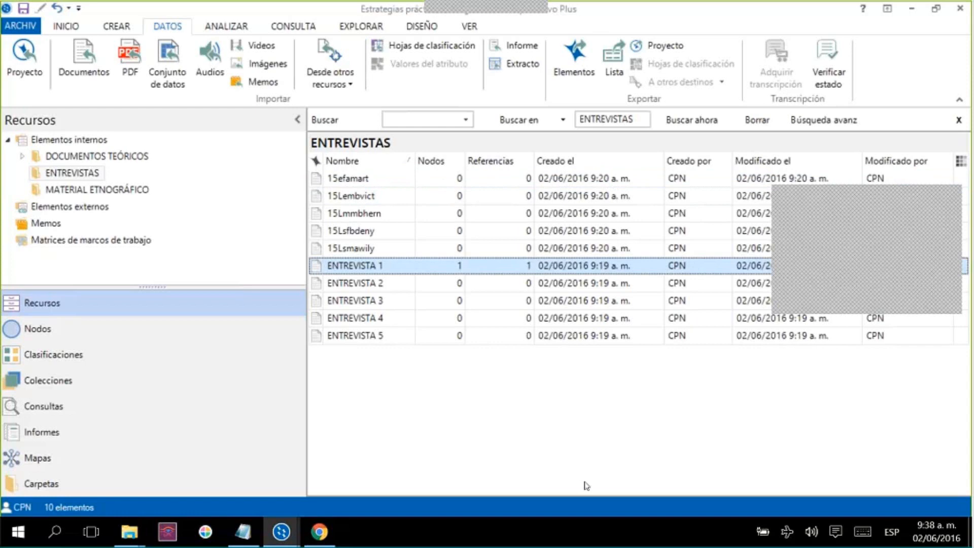
left_click(421, 184)
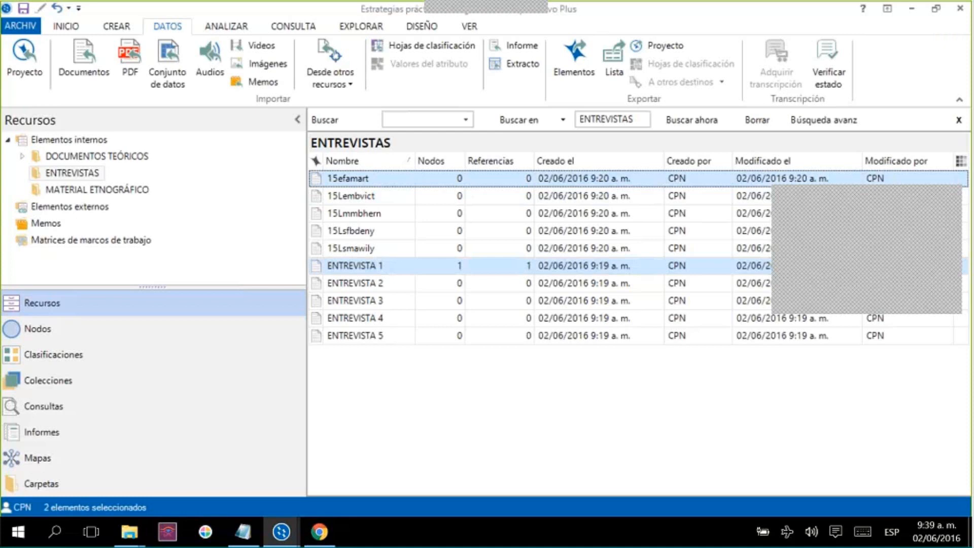
left_click(419, 197)
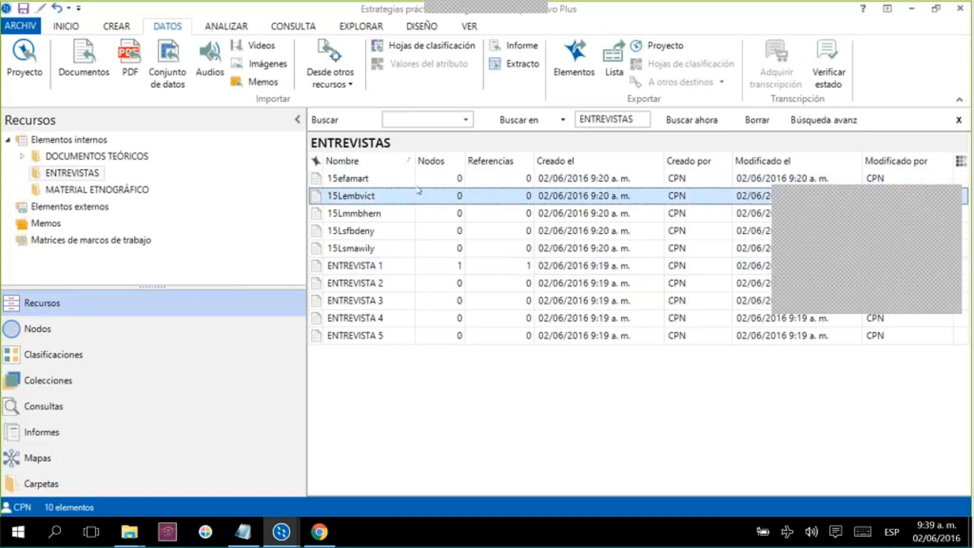
left_click(414, 176)
key("shift+Down")
key("shift+Down")
key("shift+Down")
key("shift+Down")
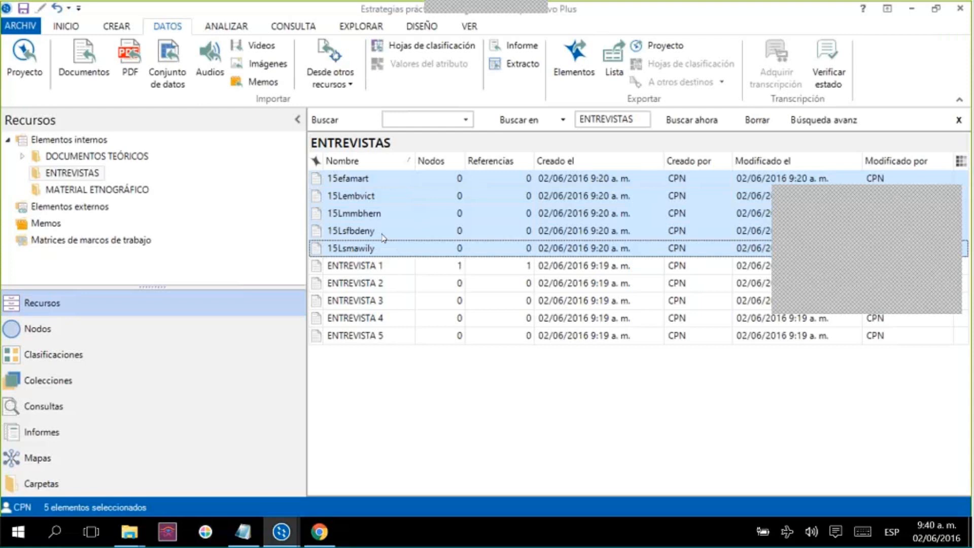
left_click(477, 382)
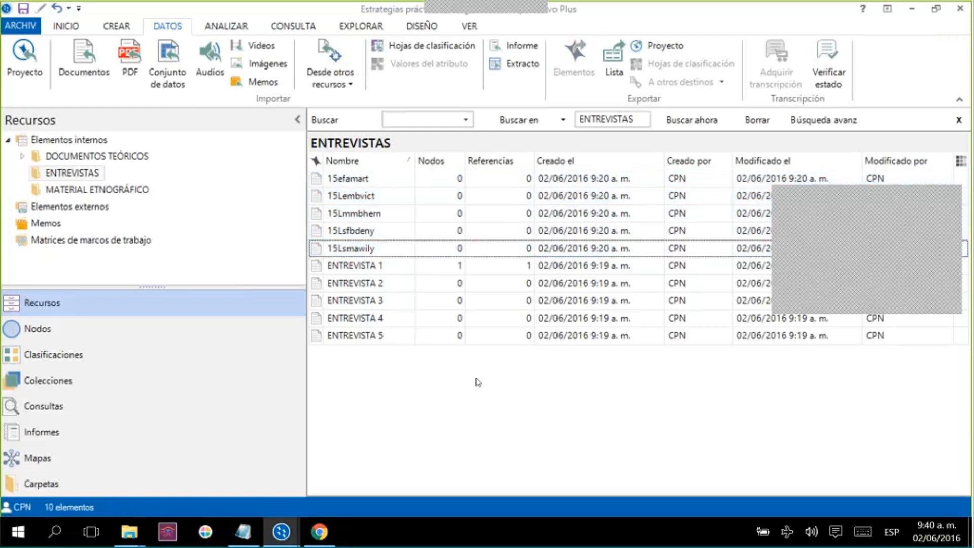
Select the documents ENTREVISTA 1 through ENTREVISTA 5 and save the project
left_click(404, 180)
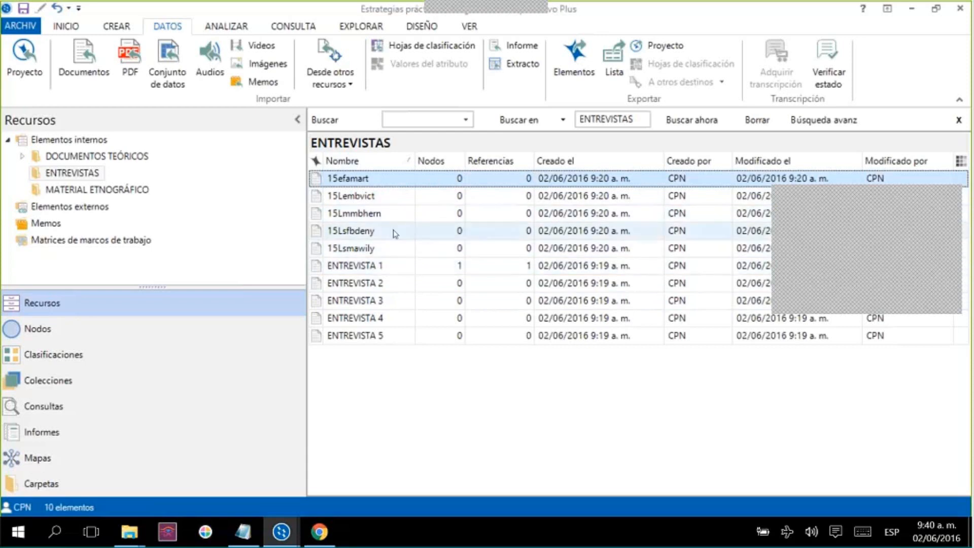
left_click(417, 273)
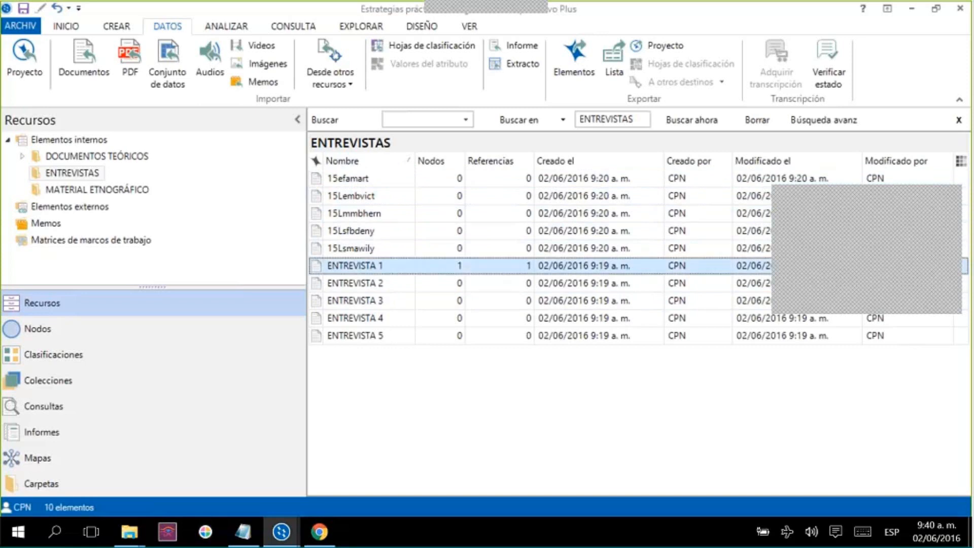
left_click(406, 336, "shift")
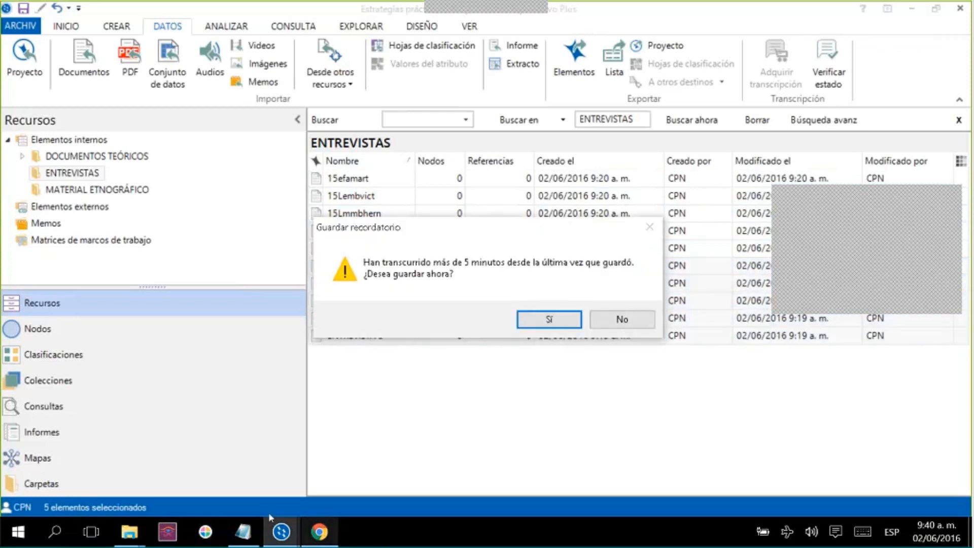
left_click(537, 319)
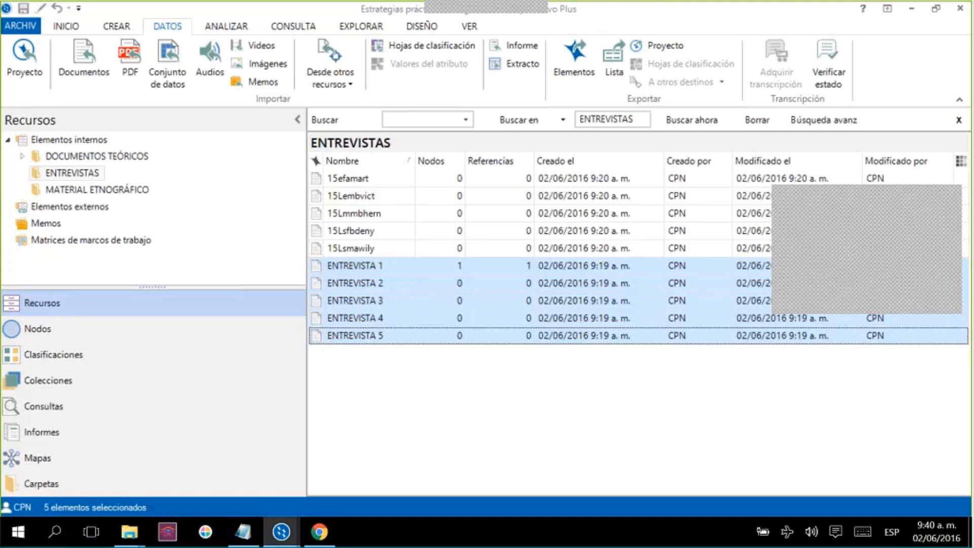
right_click(485, 282)
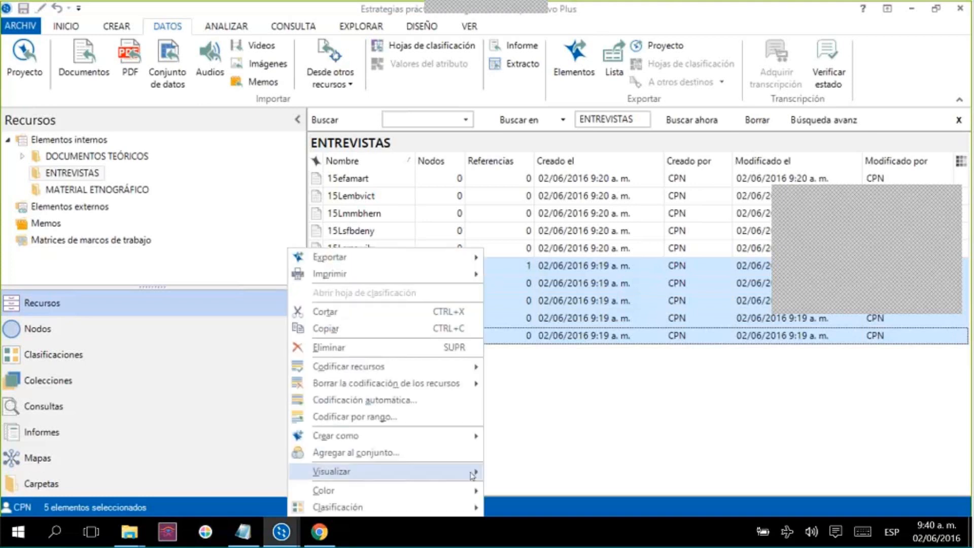
mouse_move(455, 439)
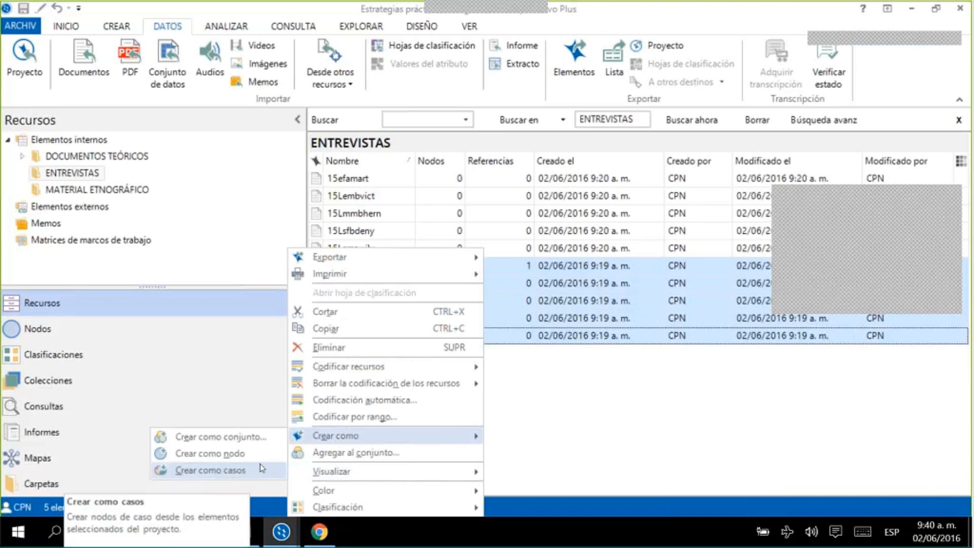
left_click(638, 429)
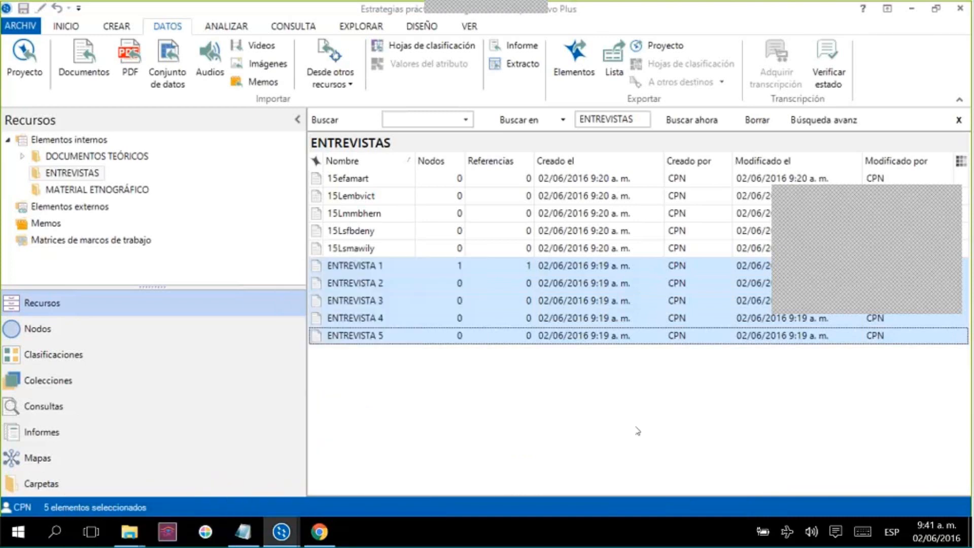
left_click(637, 428)
left_click(433, 273)
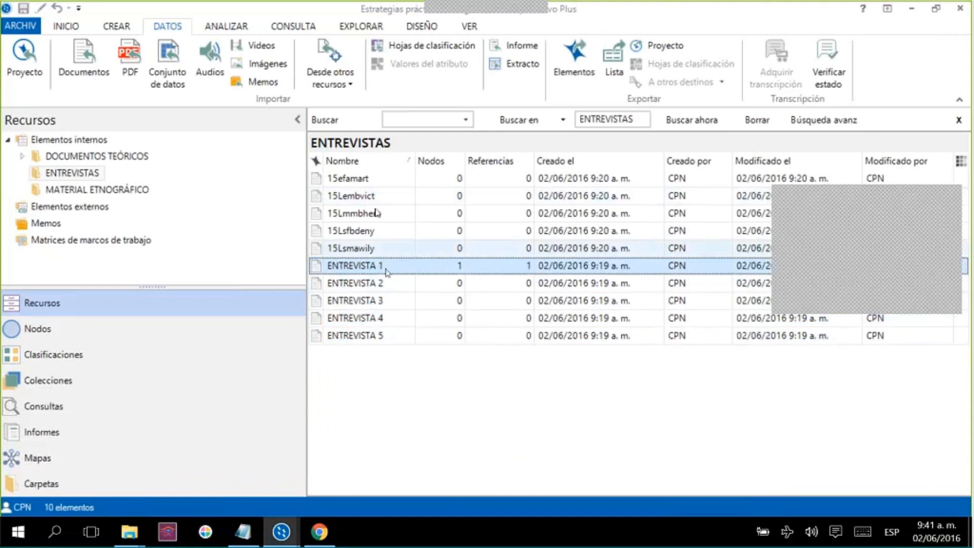
left_click(388, 184)
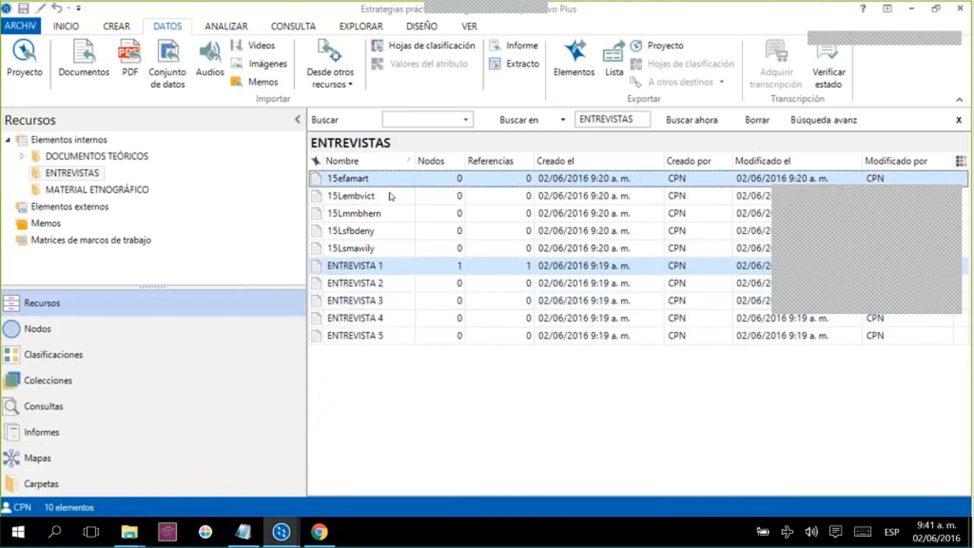
left_click(529, 396)
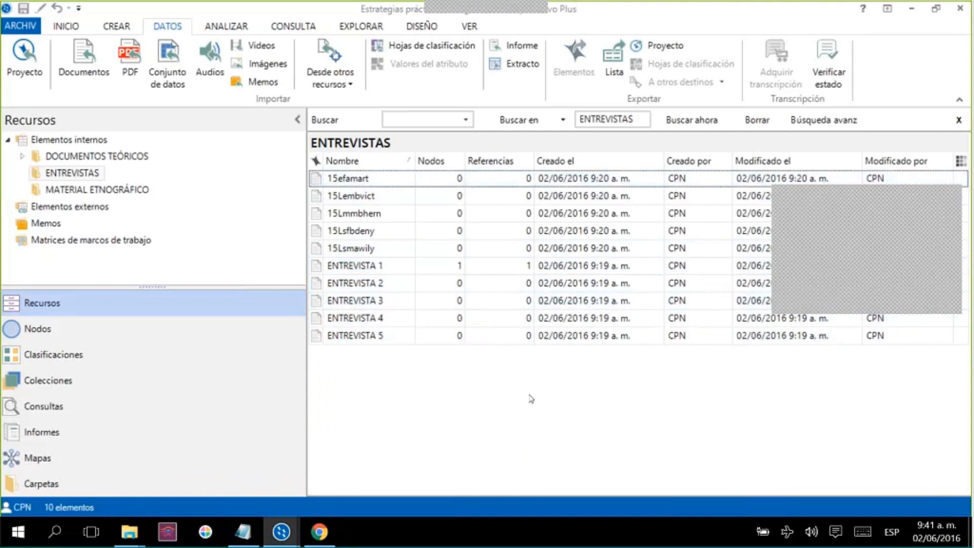
Create cases from the documents ENTREVISTA 1 through ENTREVISTA 5 in the Casos location, with no classification assigned
left_click(459, 267)
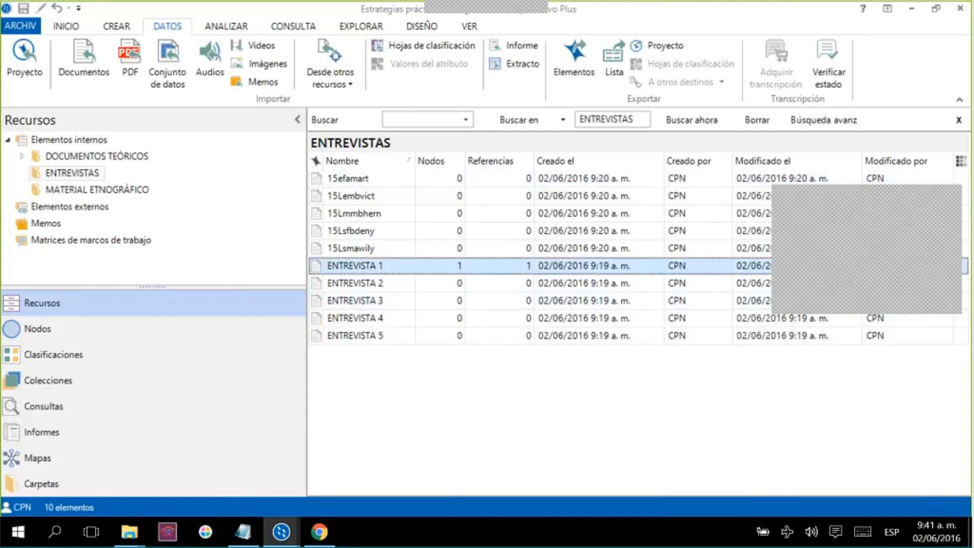
key("shift+Down")
key("shift+Down")
key("shift+Down")
key("shift+Down")
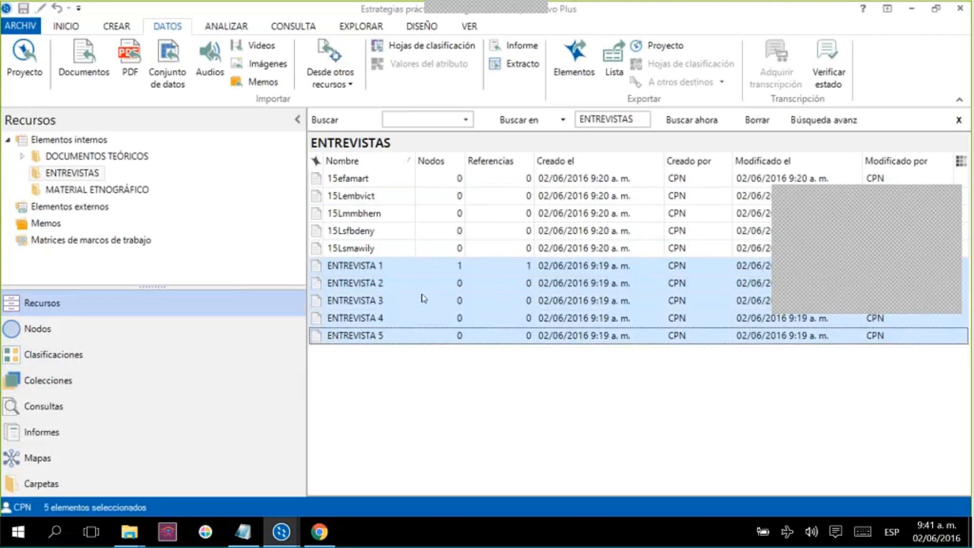
right_click(424, 298)
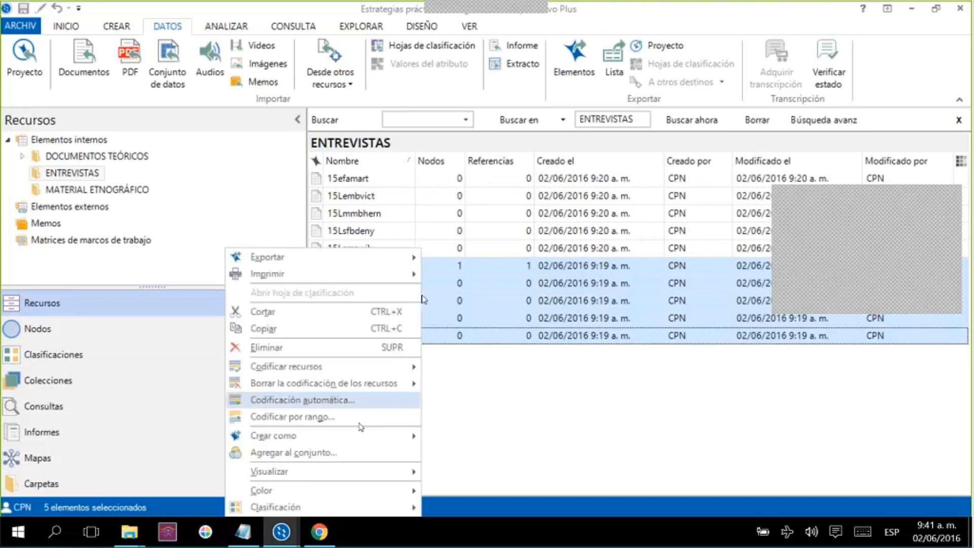
mouse_move(359, 436)
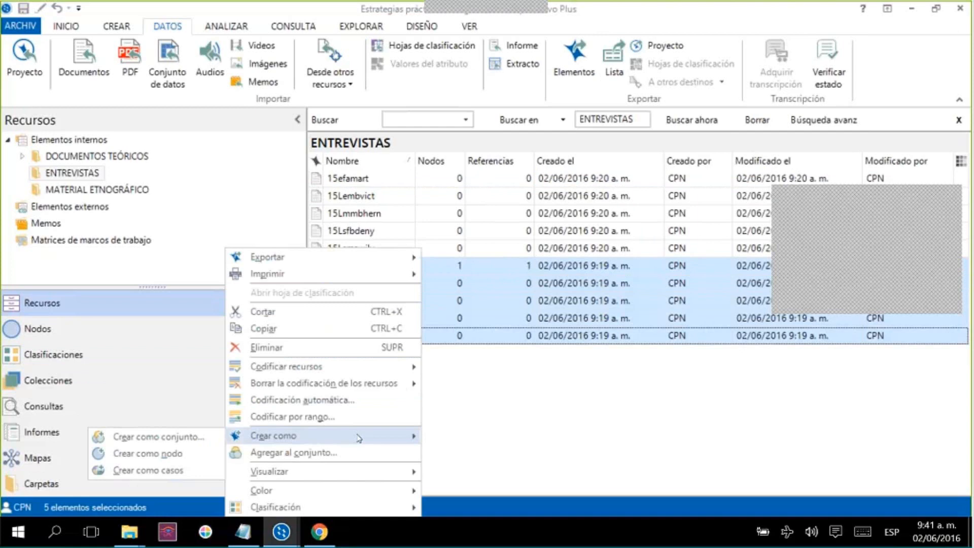
left_click(188, 473)
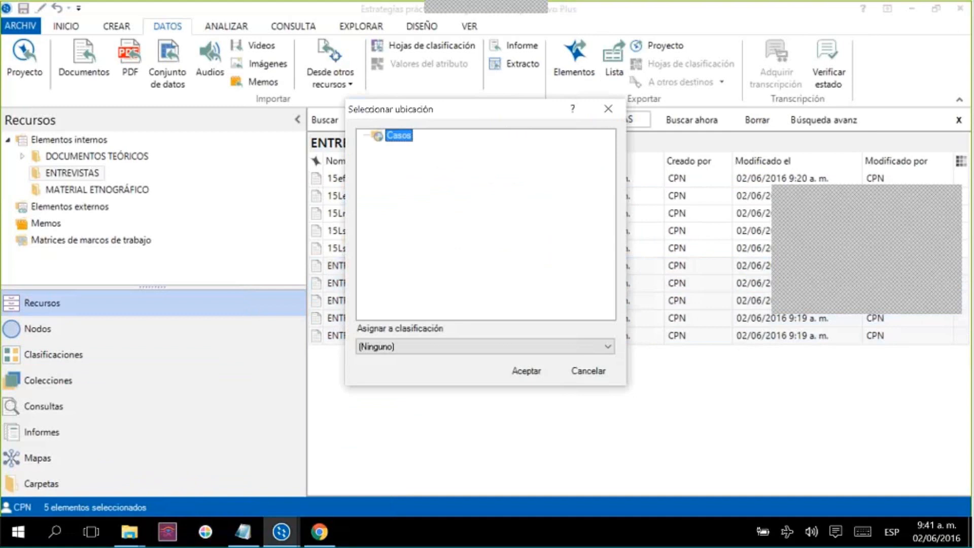
key("Return")
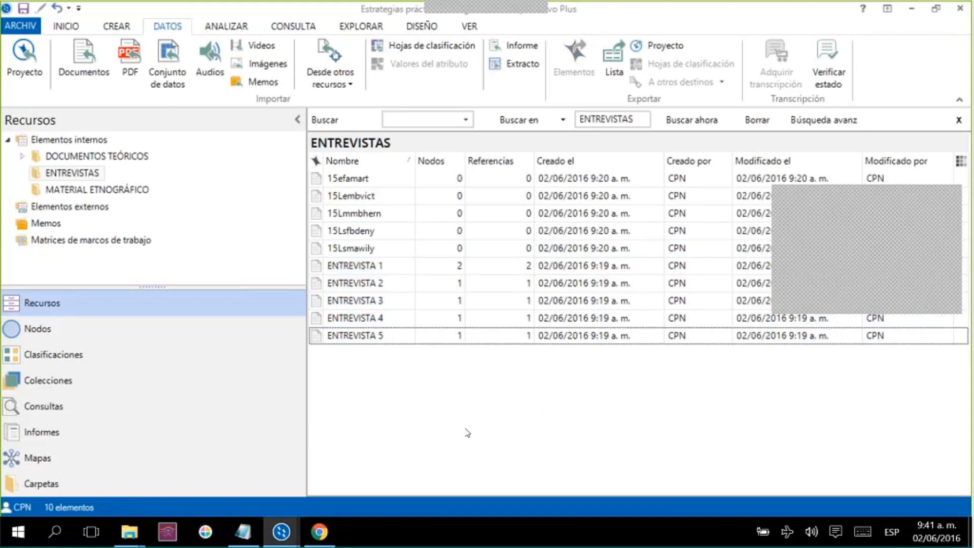
Review the project's nodes, expand Organización de información en NVivo in NODOS MAPA INICIAL, and view the interview cases under Casos
left_click(41, 329)
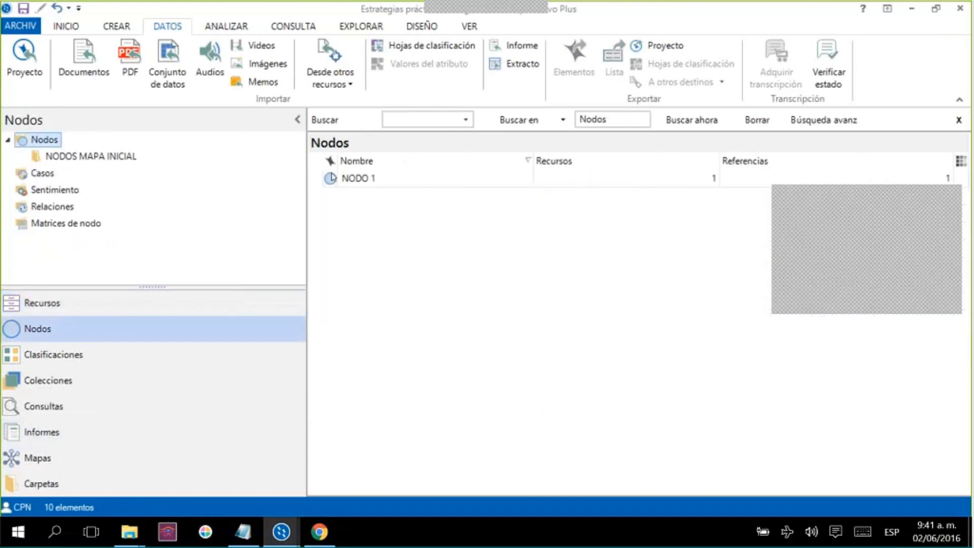
left_click(90, 157)
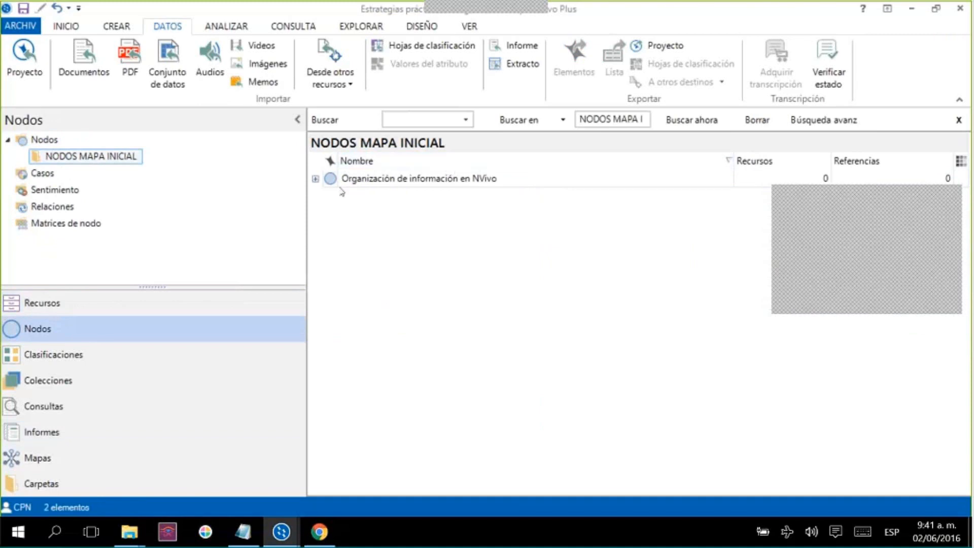
left_click(315, 178)
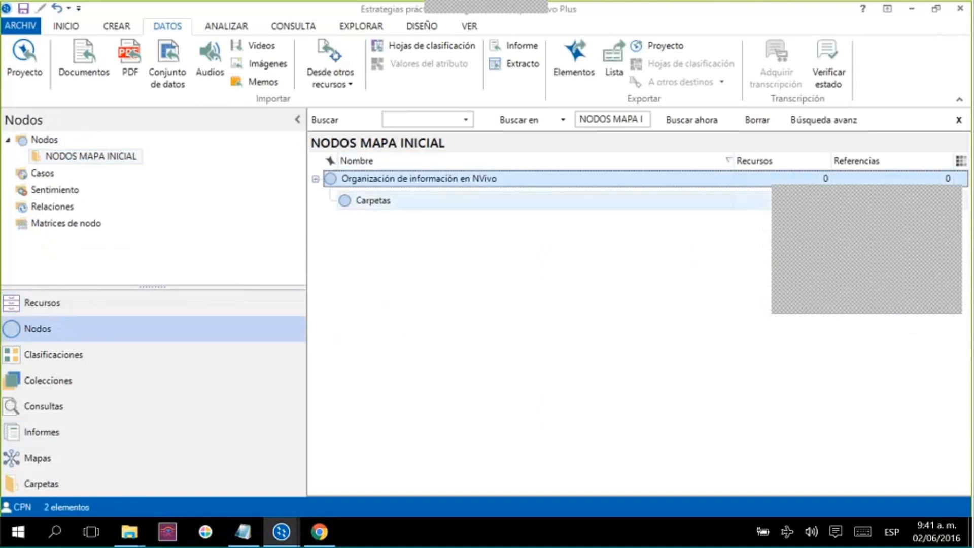
left_click(760, 228)
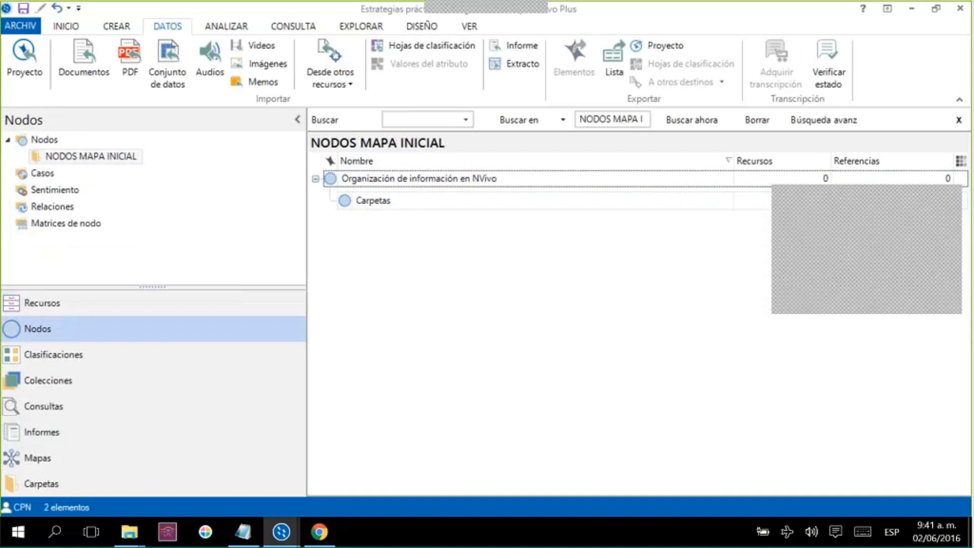
left_click(46, 174)
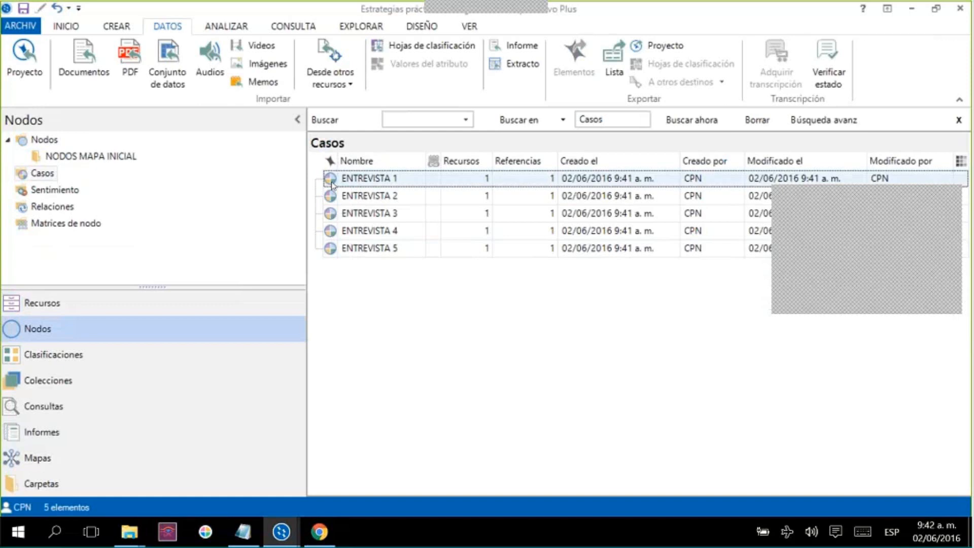
Review the ENTREVISTAS documents, the options for creating elements from ENTREVISTA 1, and the ENTREVISTA 1 case under Casos
left_click(113, 307)
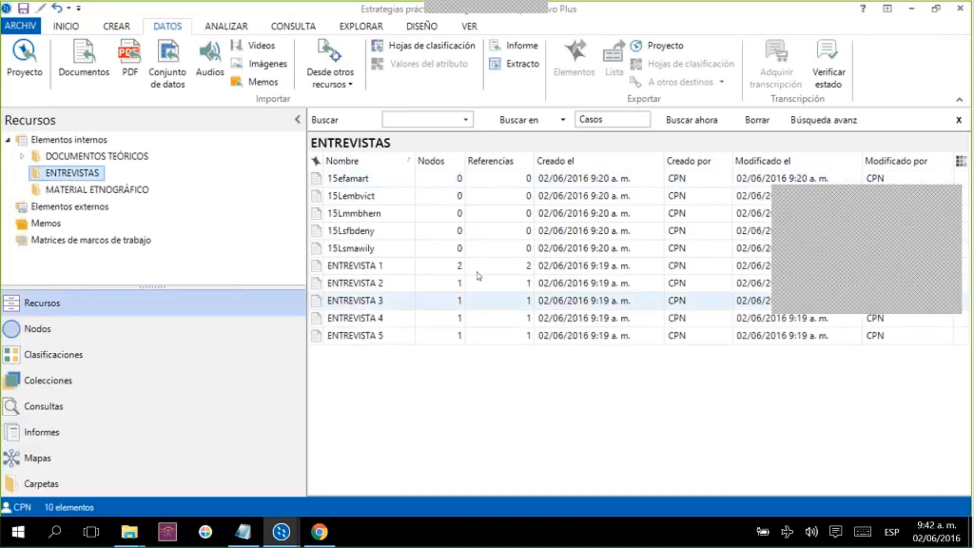
right_click(477, 269)
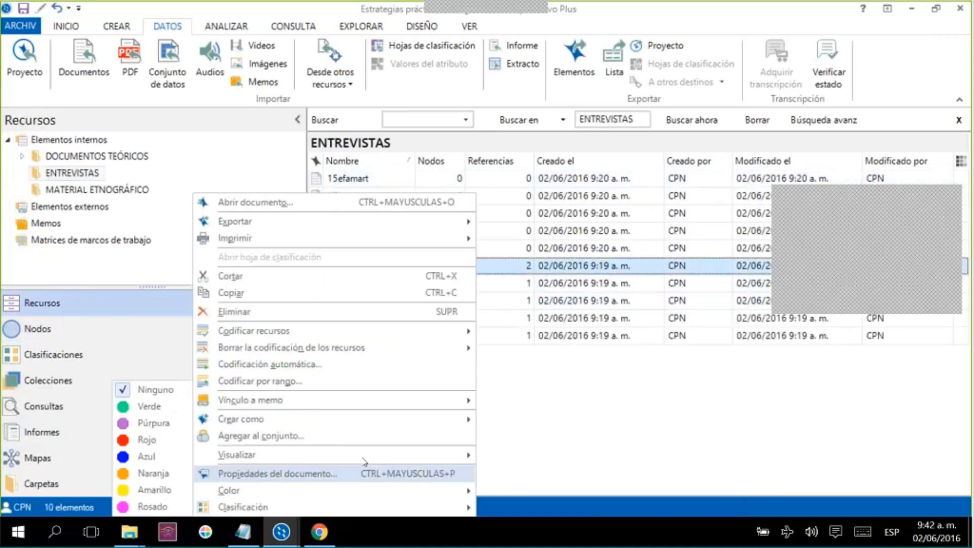
mouse_move(315, 423)
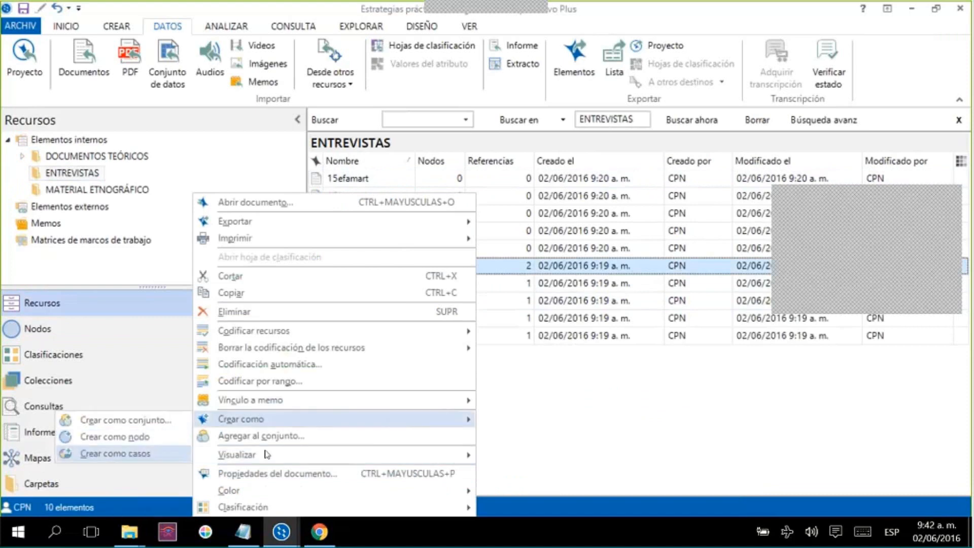
left_click(534, 441)
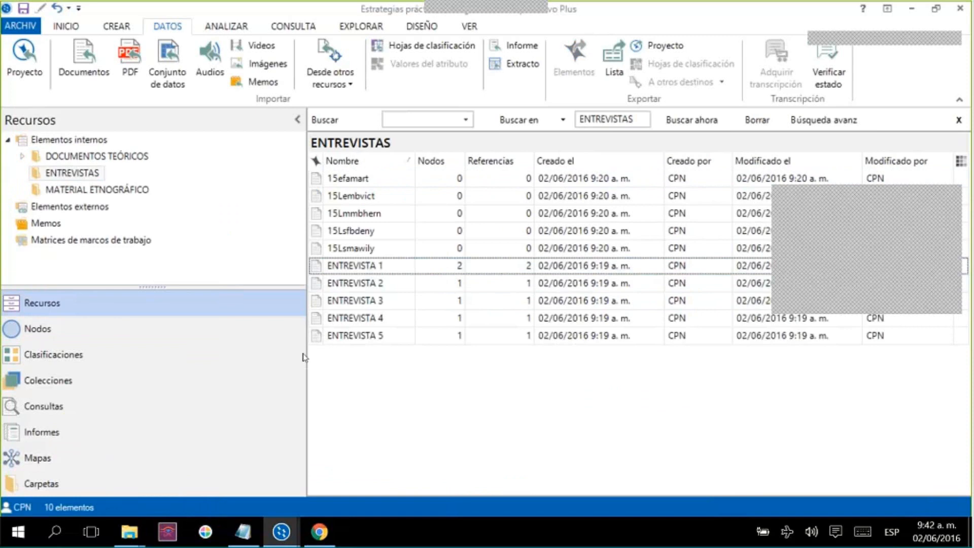
left_click(38, 328)
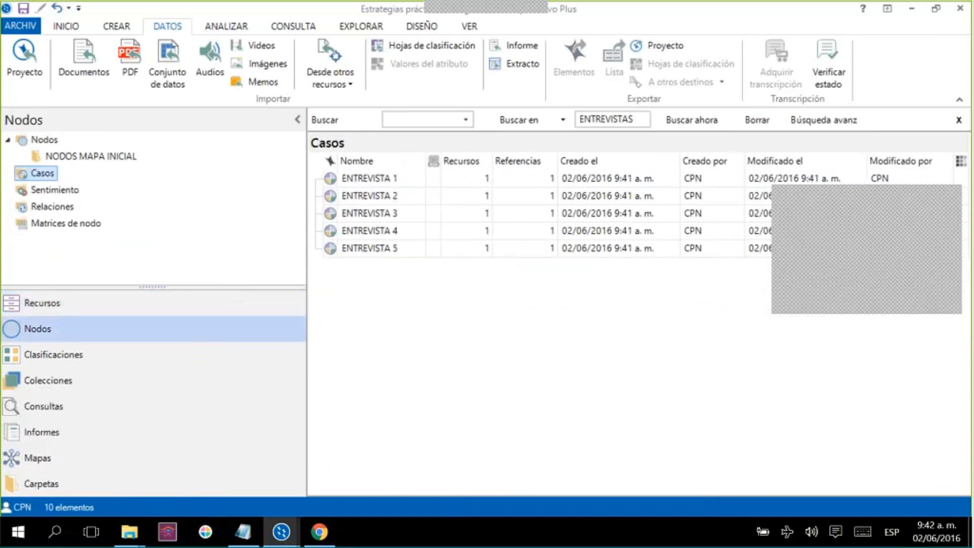
left_click(366, 181)
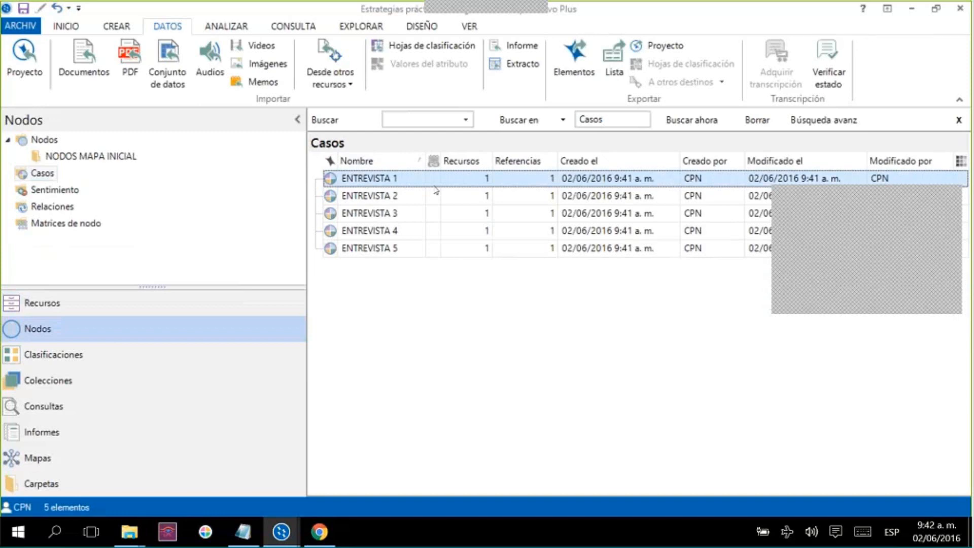
left_click(410, 301)
left_click(410, 177)
Code the whole document 15efamart from the ENTREVISTAS folder to the existing case ENTREVISTA 1
left_click(134, 307)
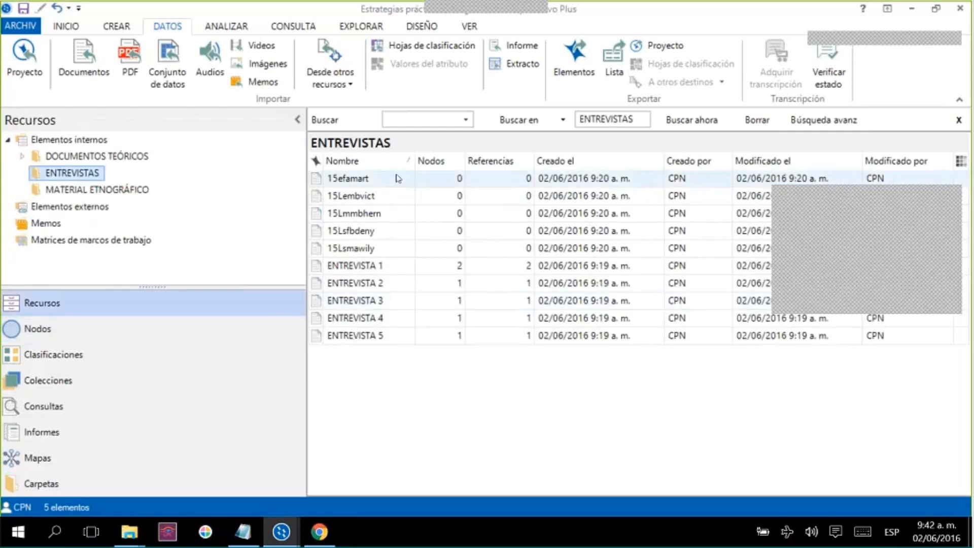
left_click(401, 179)
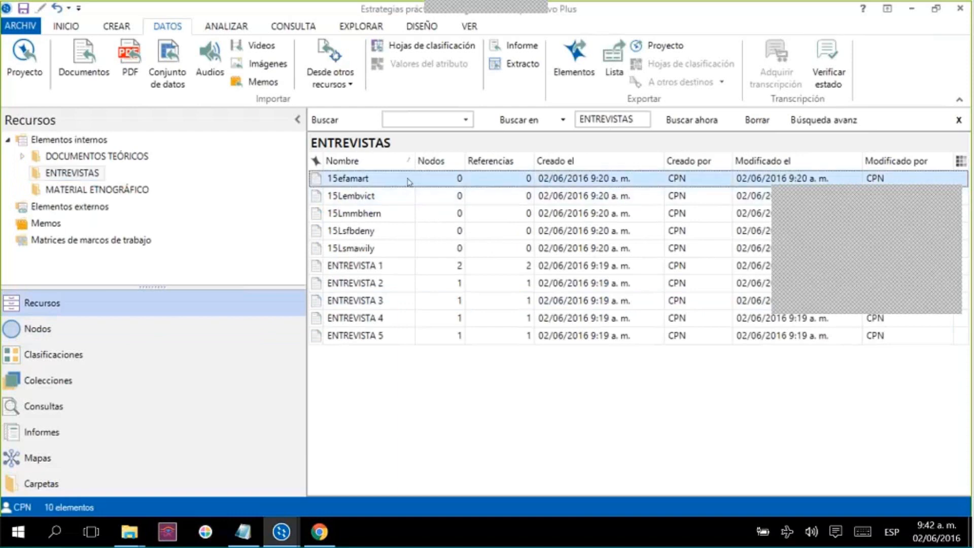
left_click(232, 28)
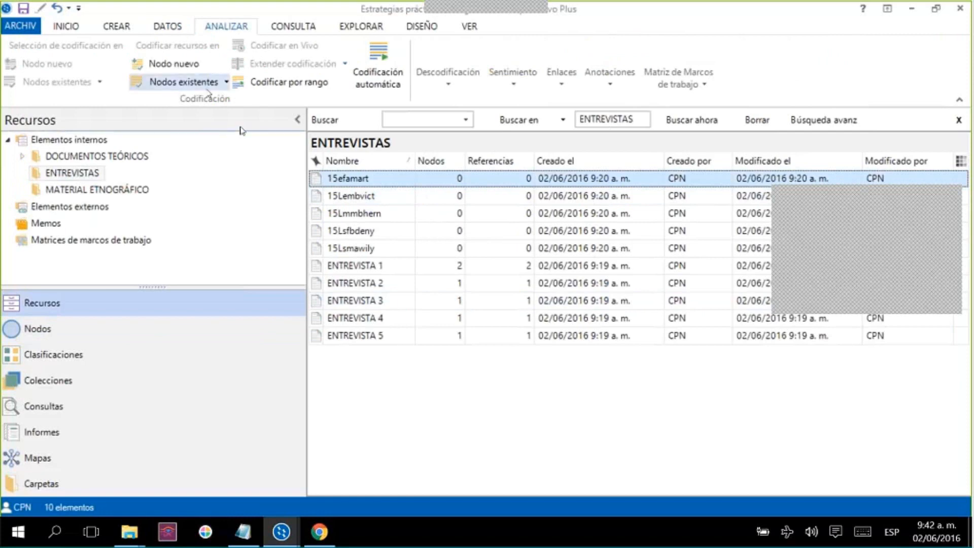
left_click(226, 82)
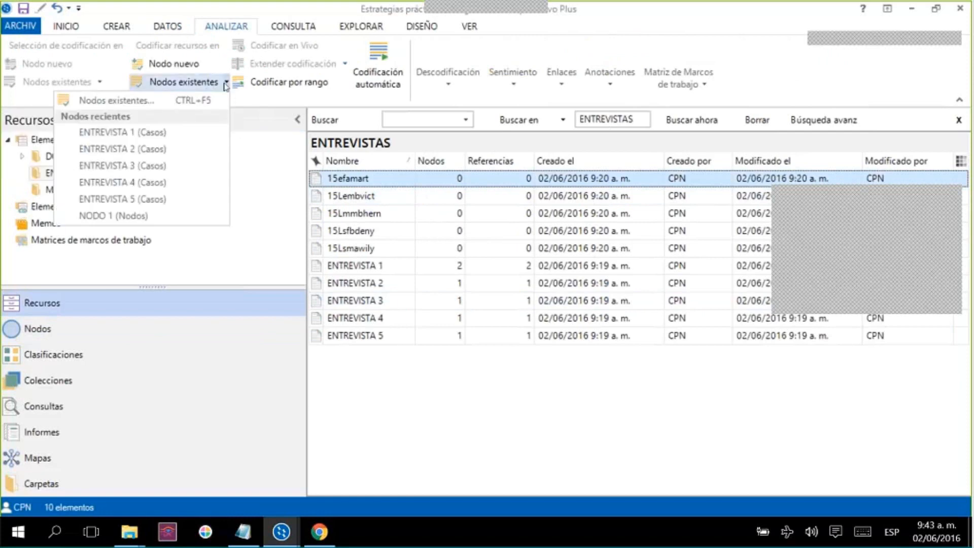
left_click(200, 133)
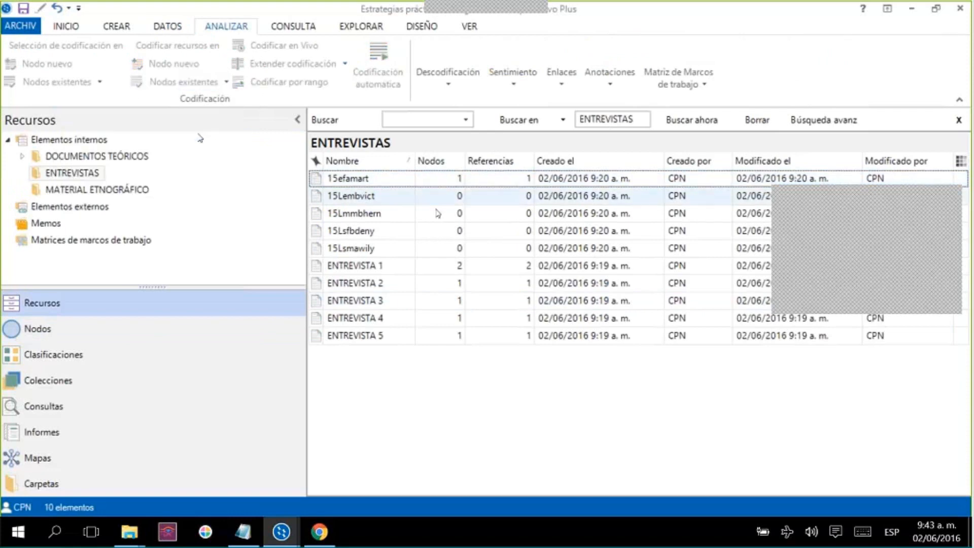
Code the whole document 15Lembvict to the existing case ENTREVISTA 2
left_click(320, 195)
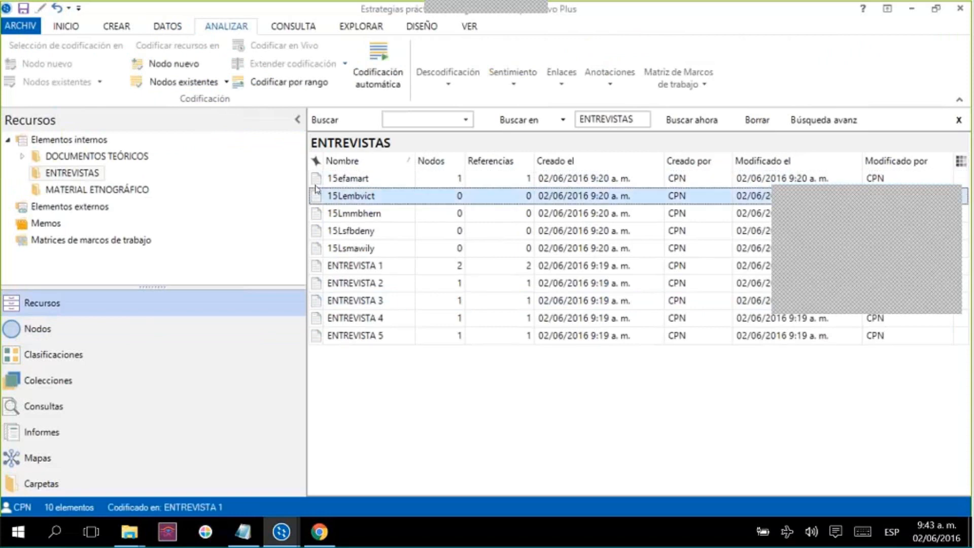
left_click(224, 85)
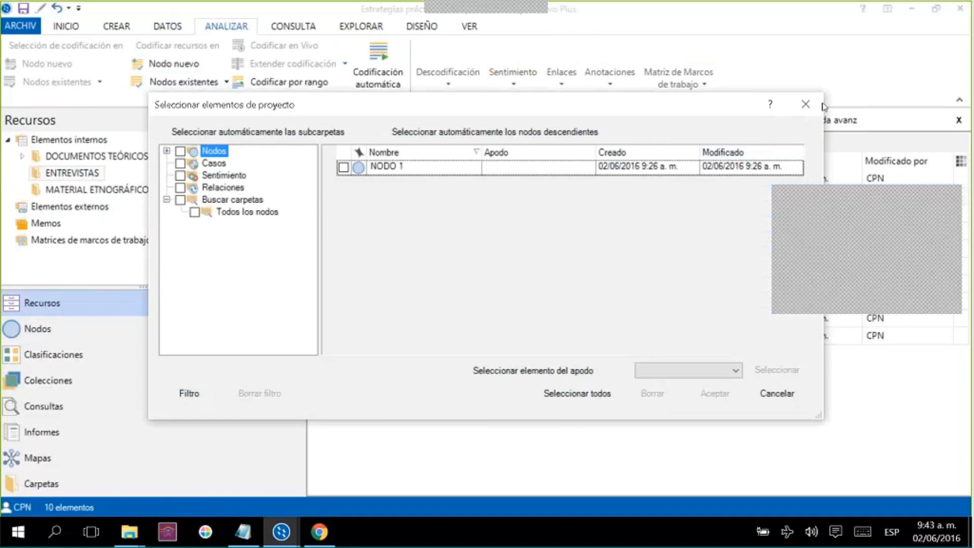
left_click(806, 104)
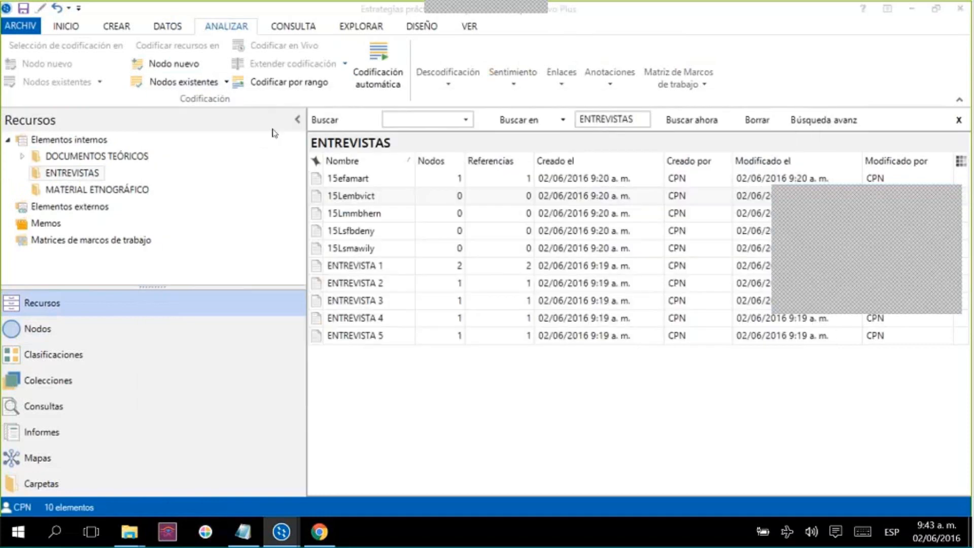
left_click(226, 83)
left_click(184, 149)
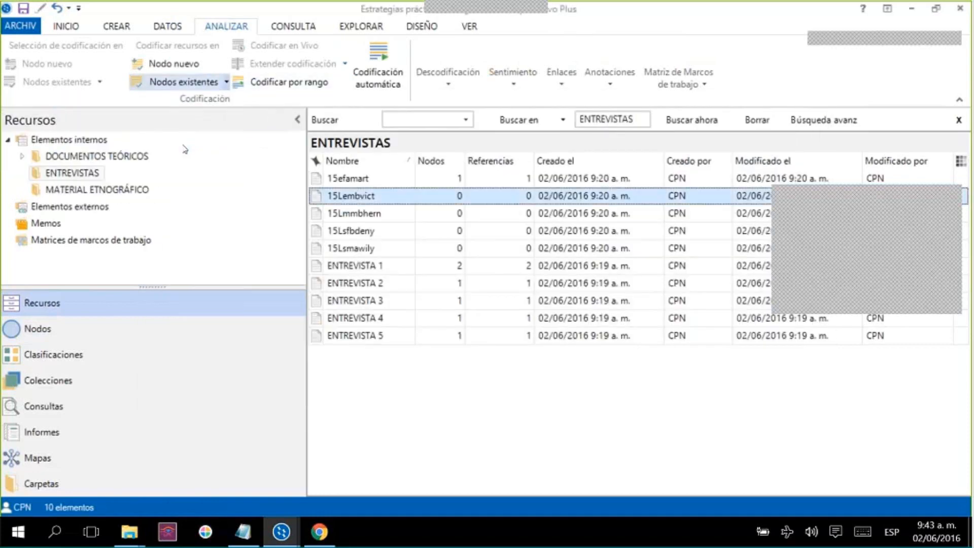
Code the document 15Lmmbhern to the existing case ENTREVISTA 3 and 15Lsfbdeny to the case ENTREVISTA 4
left_click(456, 215)
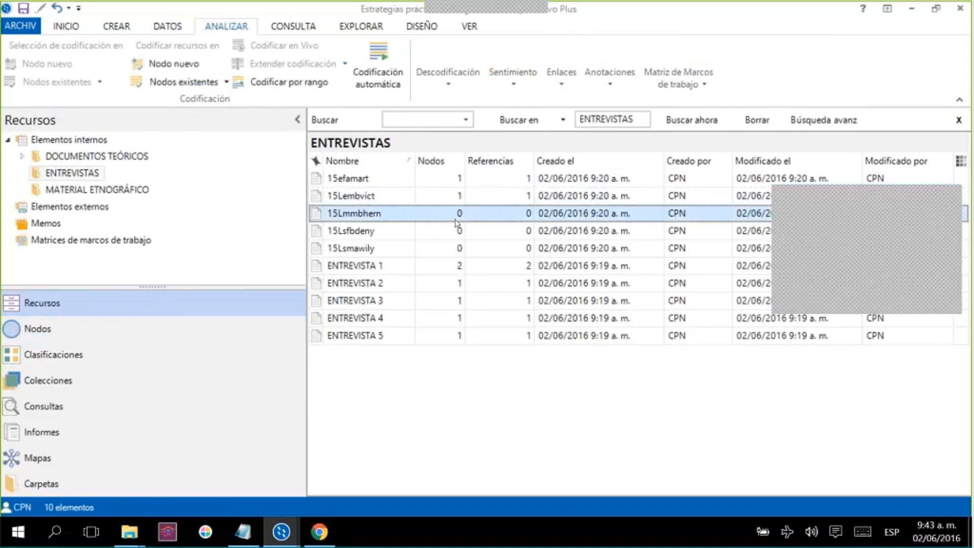
left_click(225, 83)
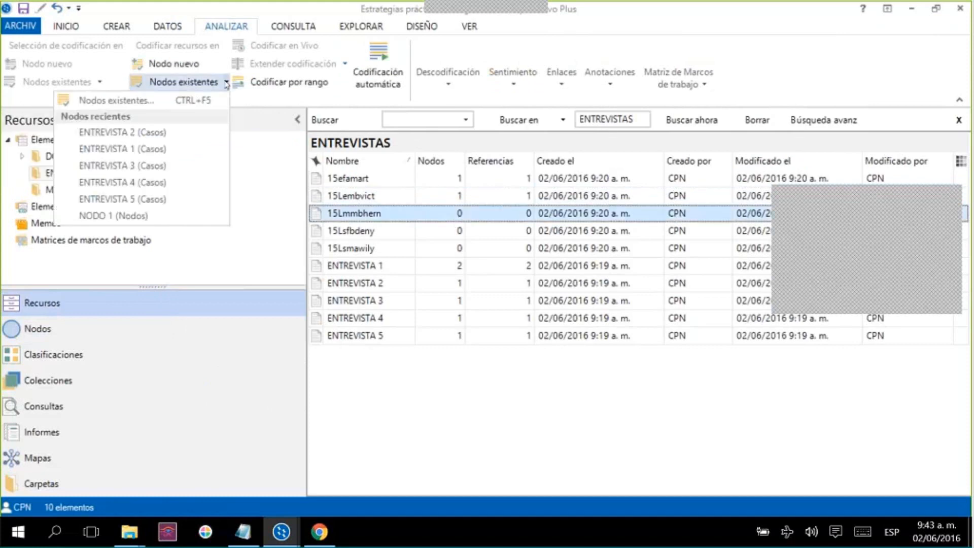
left_click(192, 166)
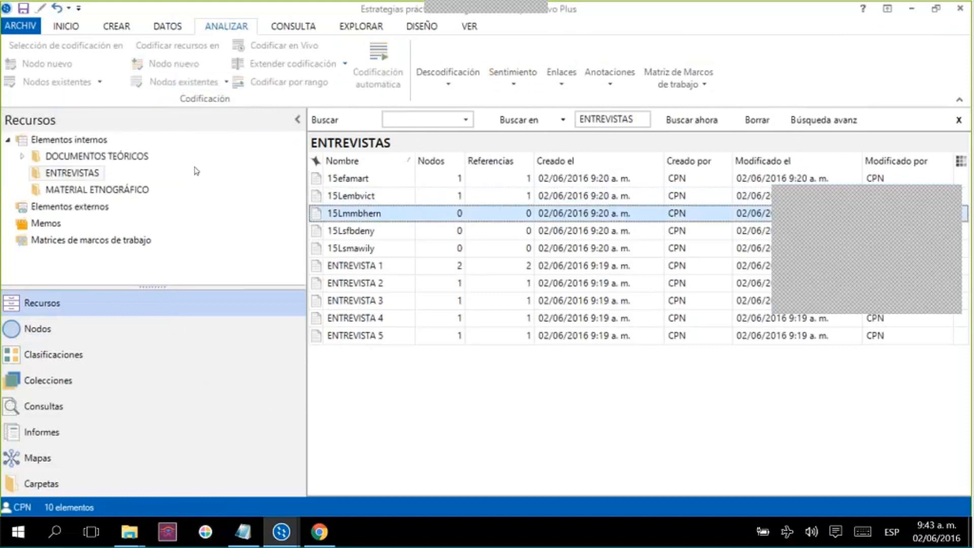
left_click(351, 232)
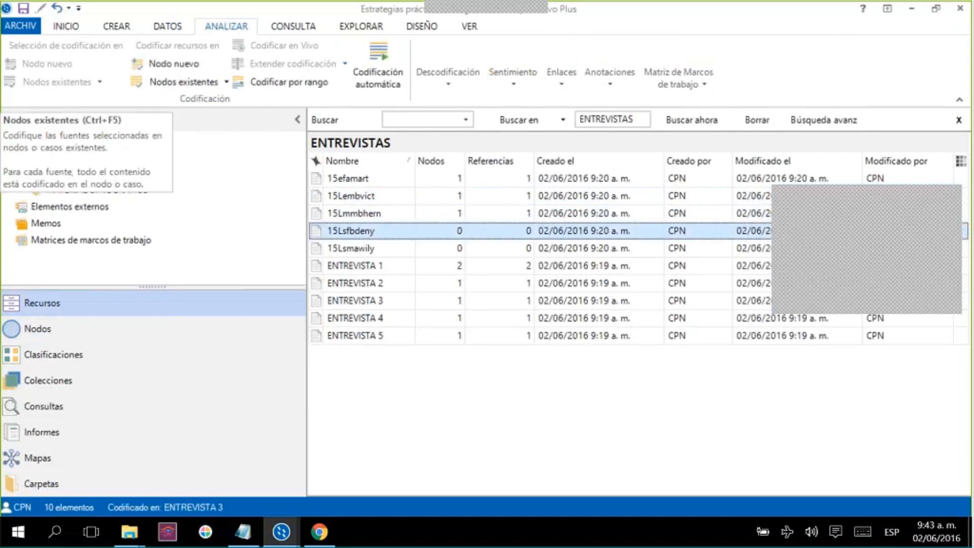
left_click(226, 84)
left_click(191, 155)
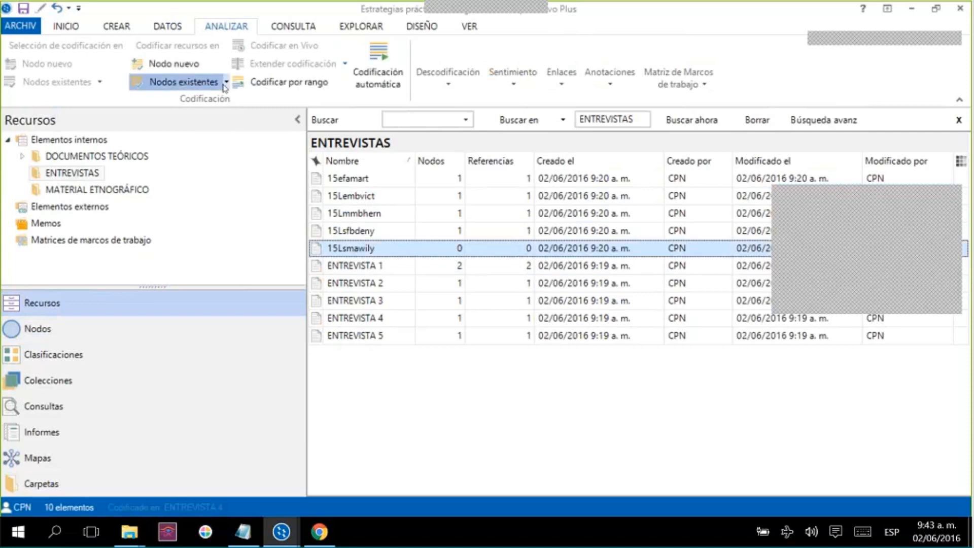
Code the whole document 15Lsmawily to the existing case ENTREVISTA 5
left_click(184, 81)
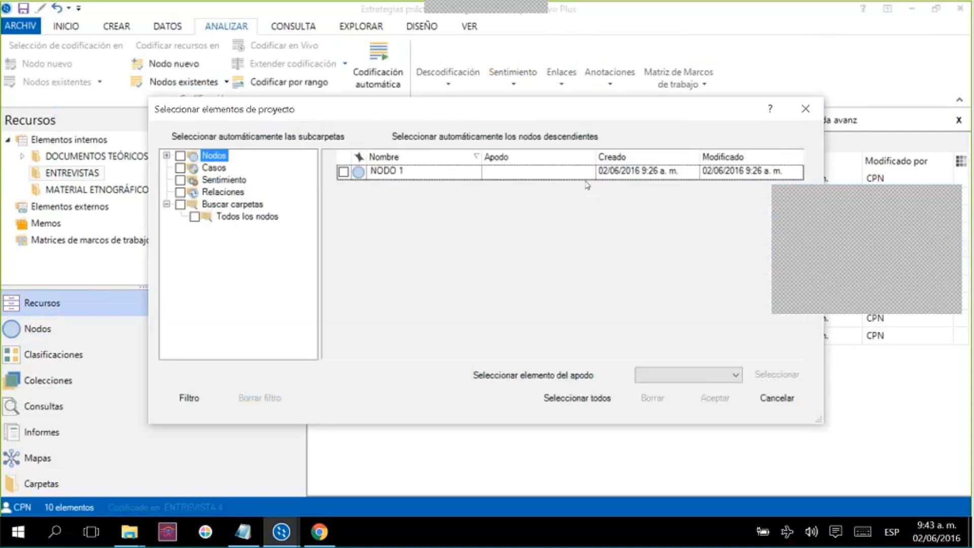
left_click(805, 110)
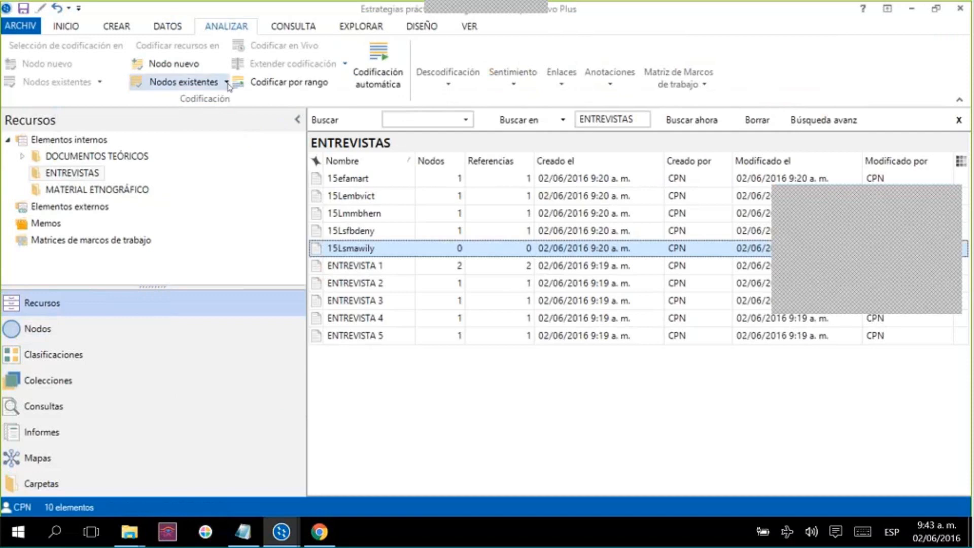
left_click(227, 83)
left_click(181, 201)
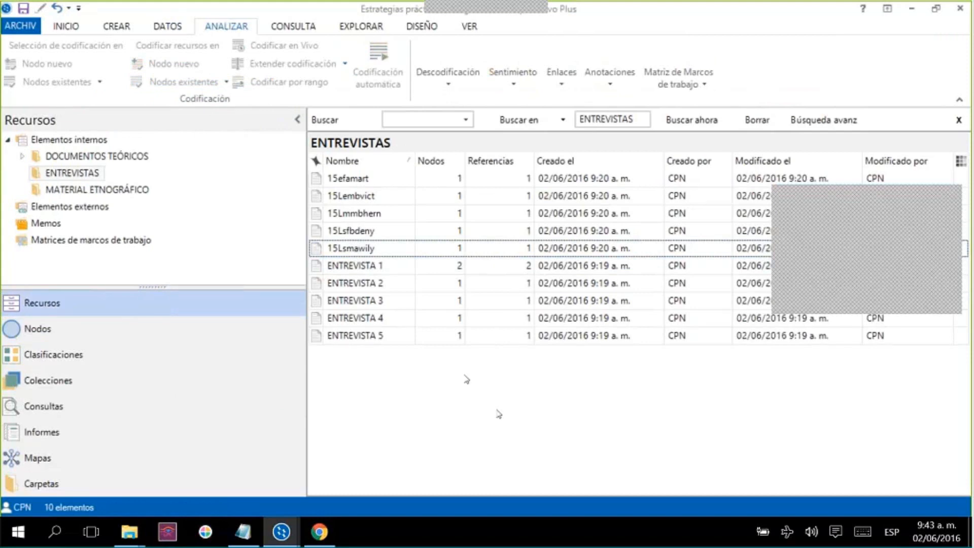
Highlight the documents ENTREVISTA 1 and 15efamart together, clear the selection, and check the resource counts of the interview cases
left_click(433, 271)
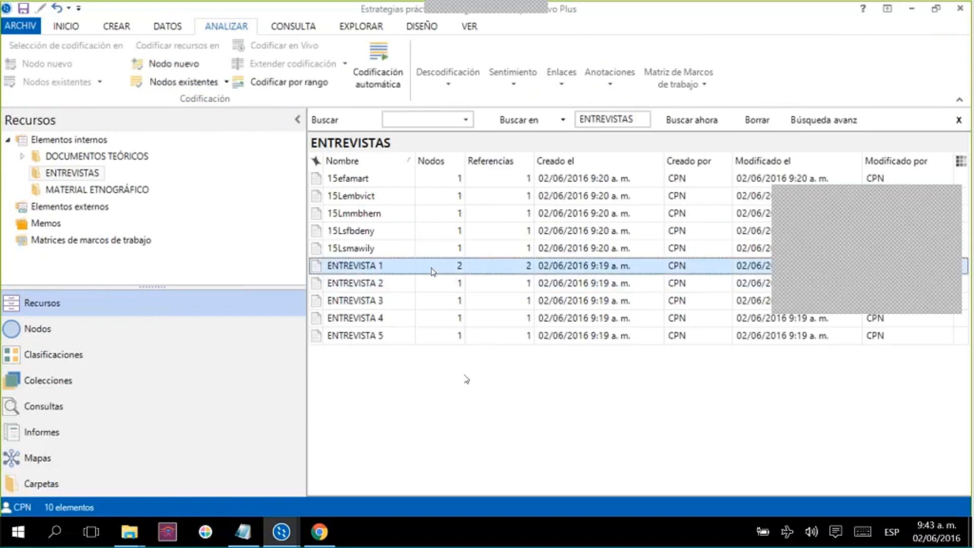
left_click(414, 181, "ctrl")
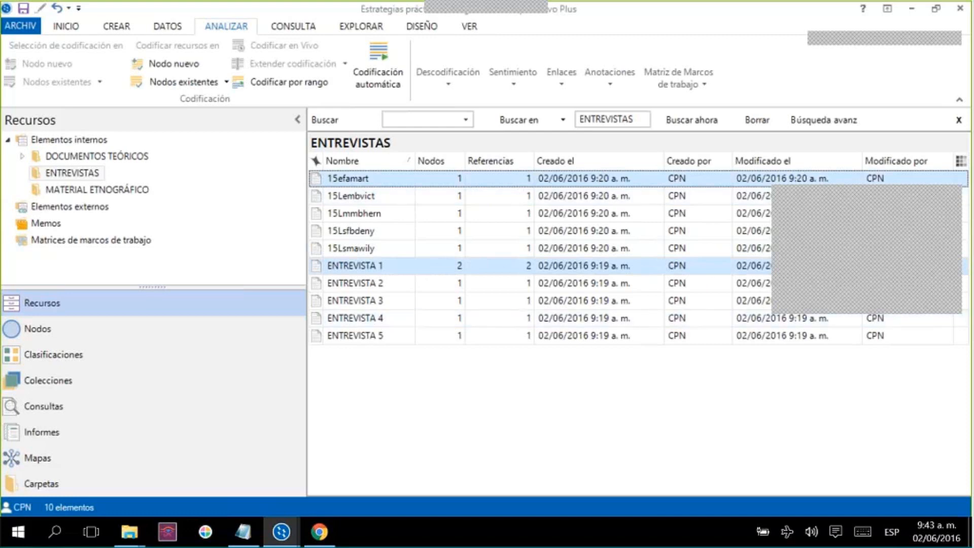
left_click(400, 388)
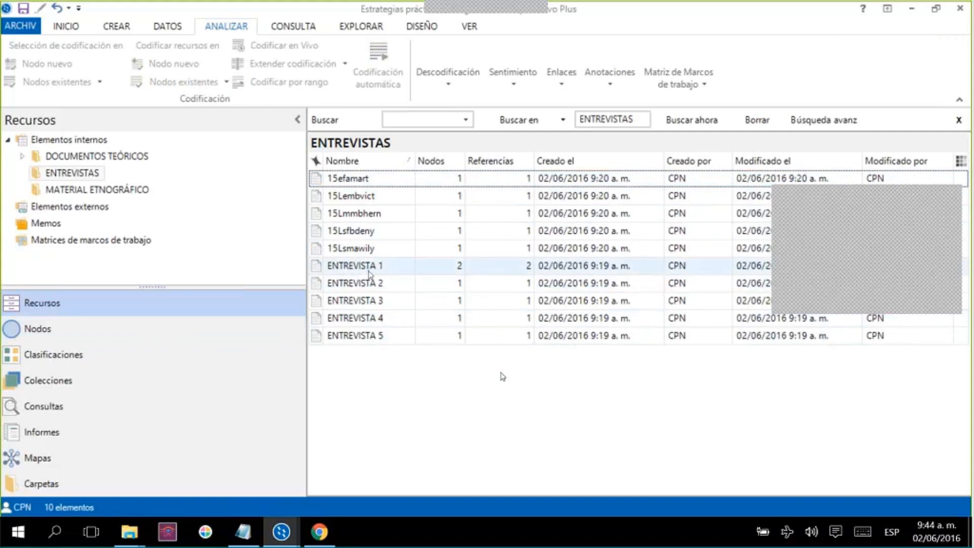
left_click(373, 268)
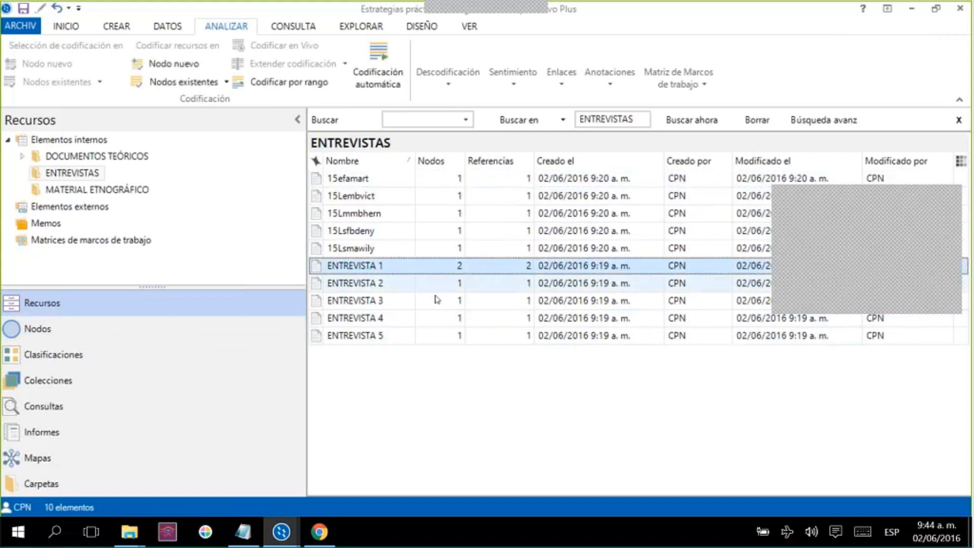
left_click(446, 376)
left_click(135, 337)
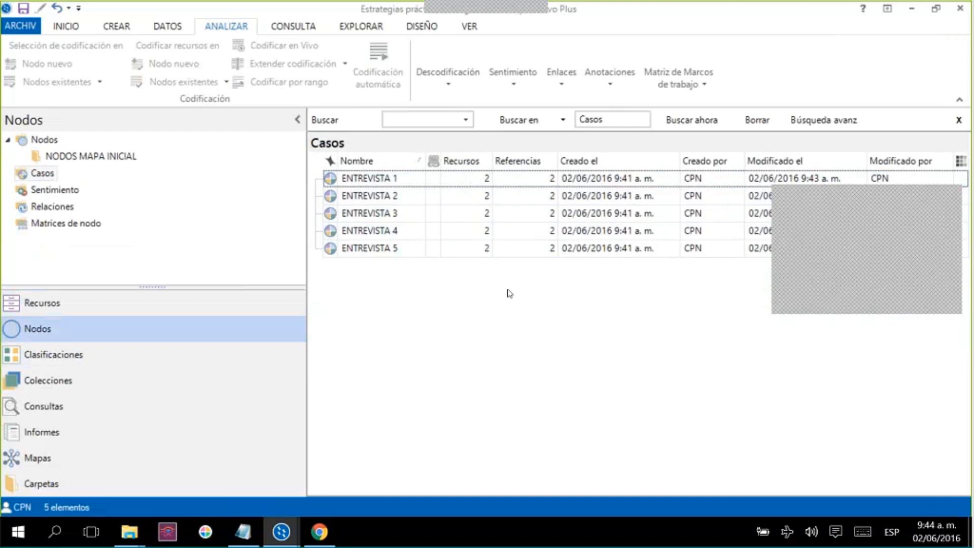
Generate an explore diagram for the case ENTREVISTA 1 and hide the node coding from it
right_click(399, 181)
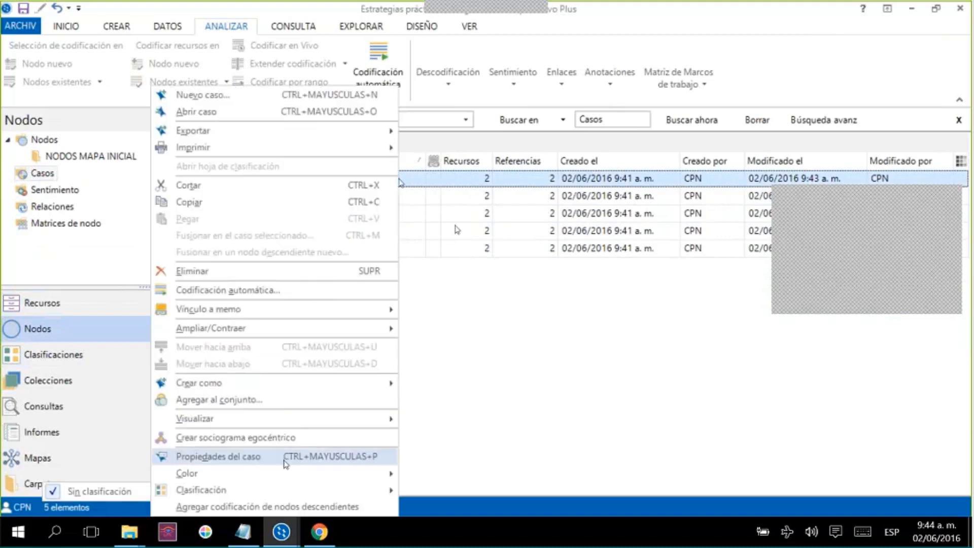
left_click(284, 456)
key("Escape")
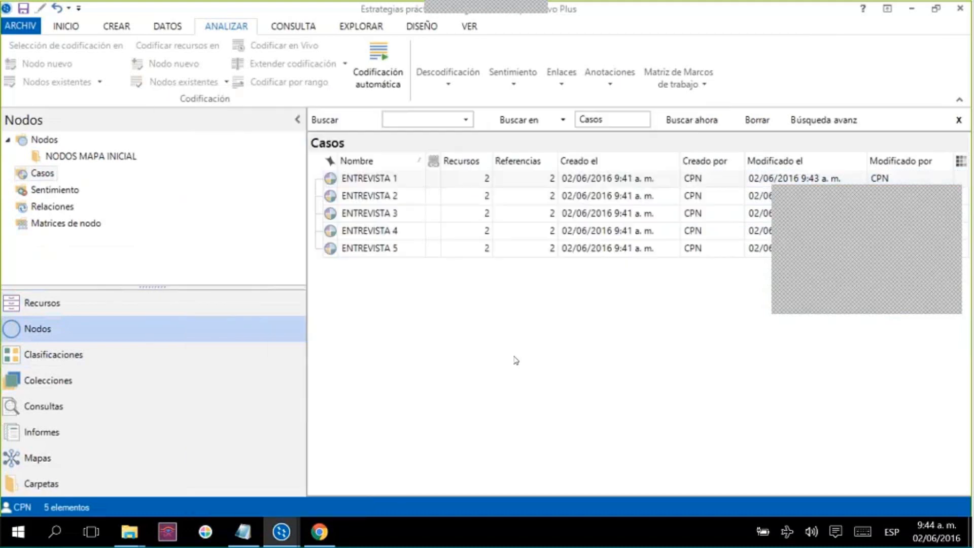
right_click(467, 181)
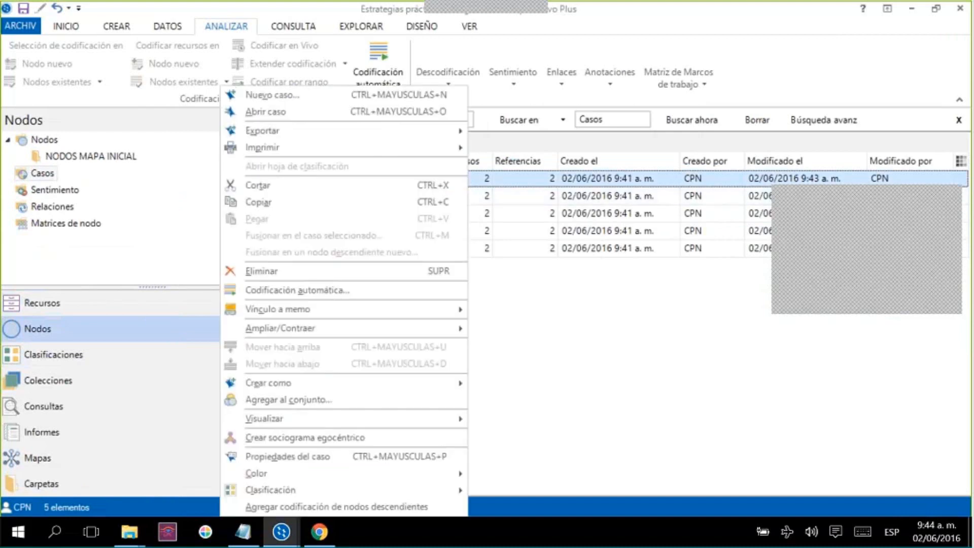
mouse_move(430, 423)
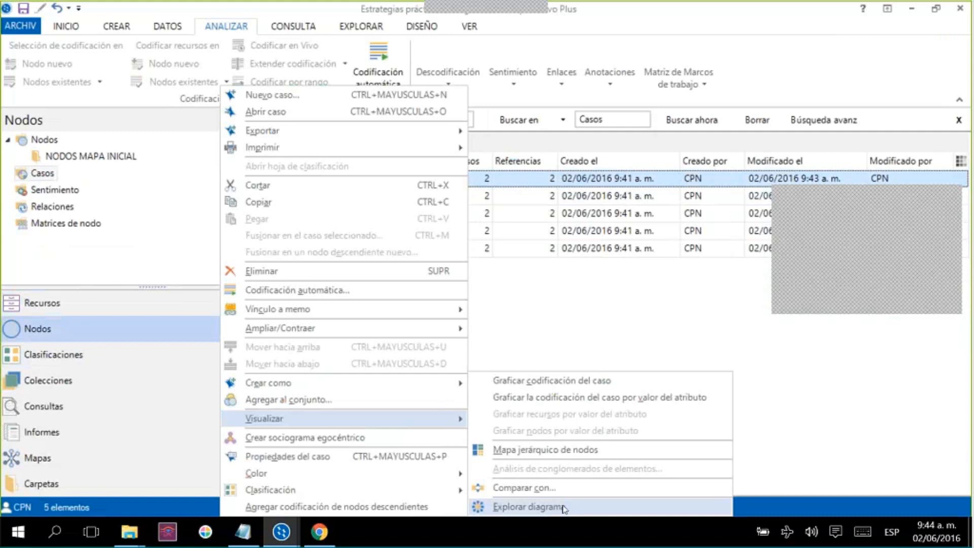
left_click(564, 508)
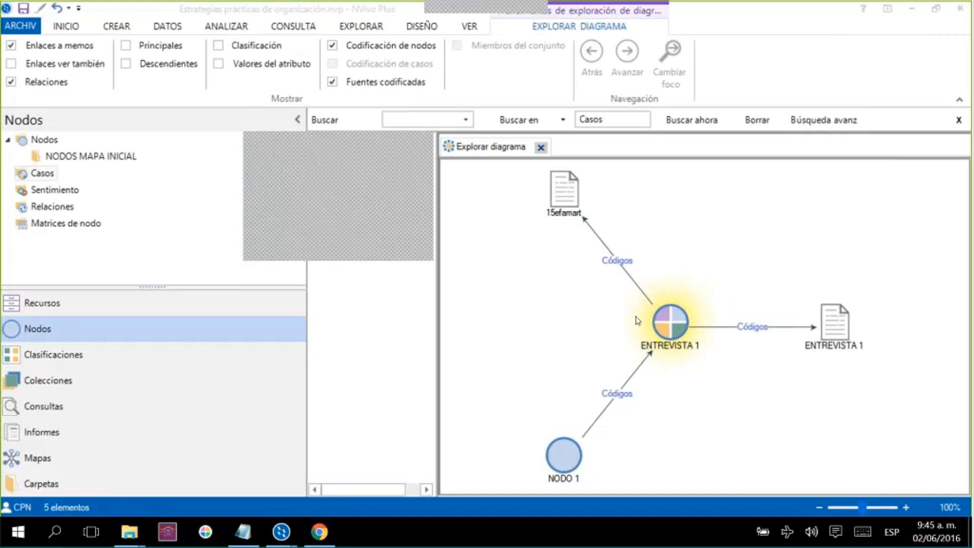
left_click(332, 47)
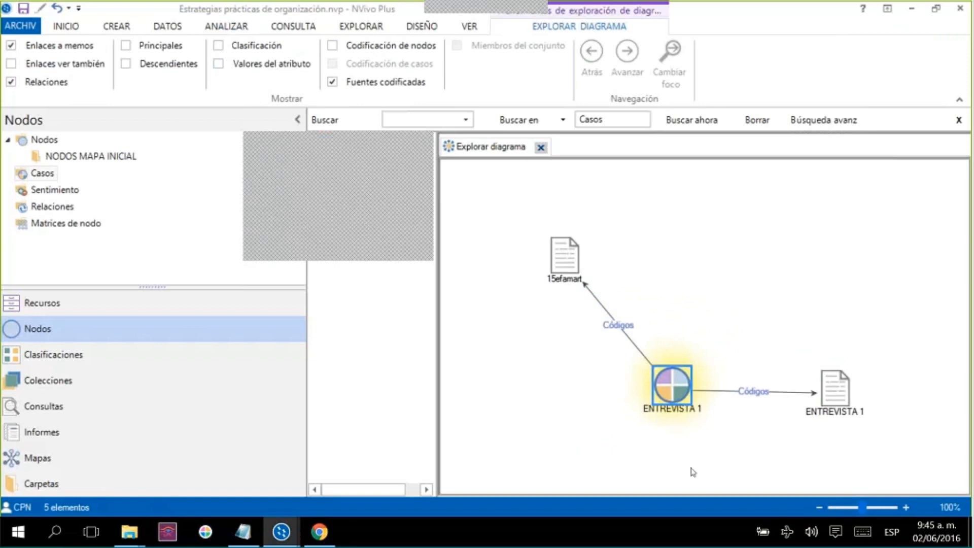
left_click(818, 400)
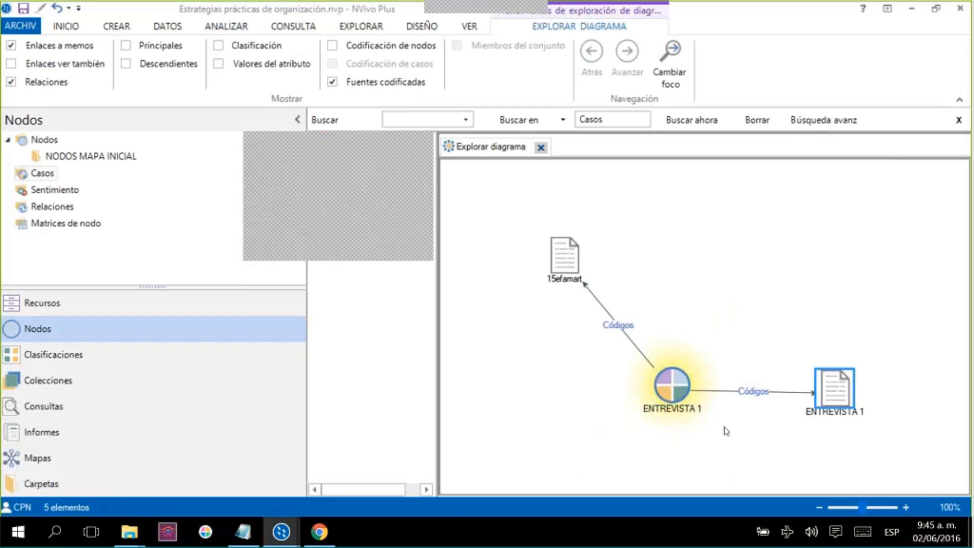
Close the explore diagram and rename the case ENTREVISTA 1 as CASO 1 in its case properties
left_click(560, 257)
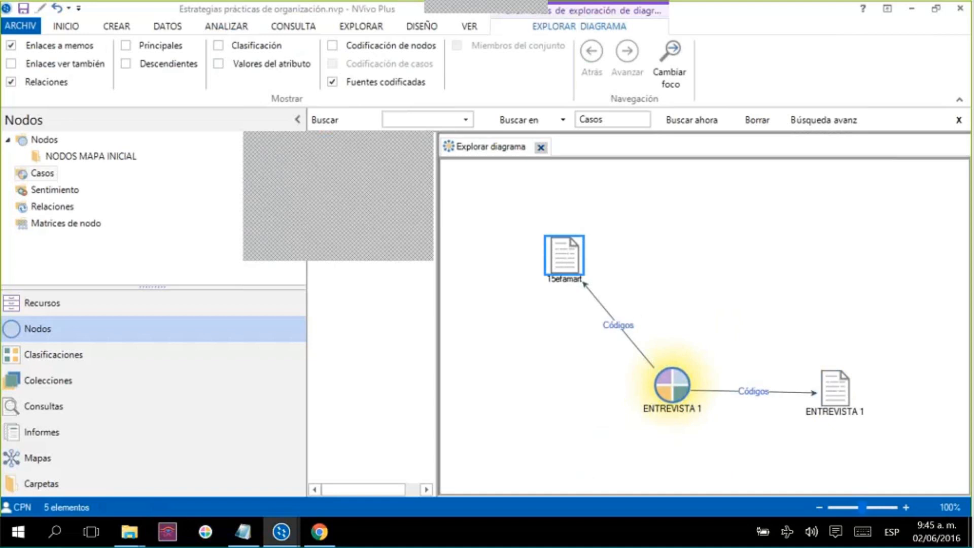
left_click(540, 148)
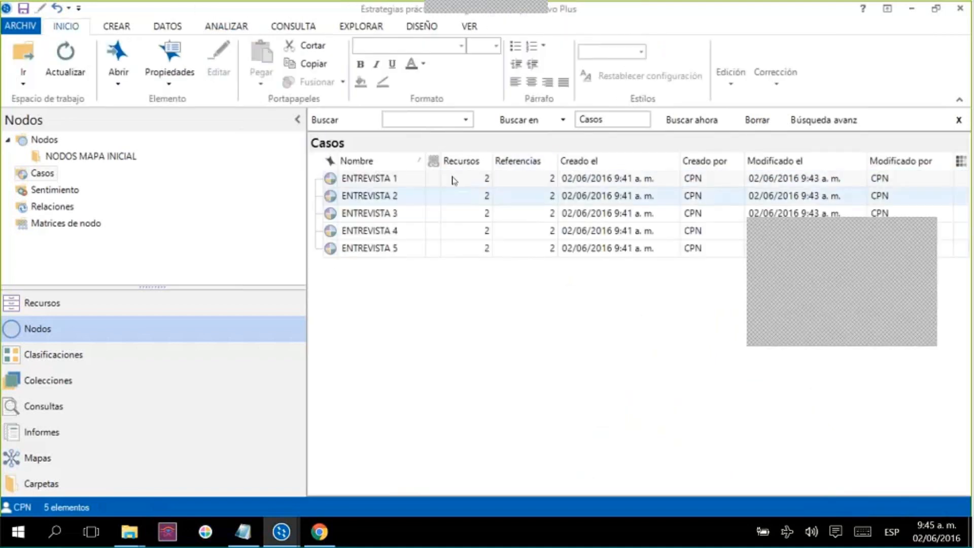
right_click(450, 179)
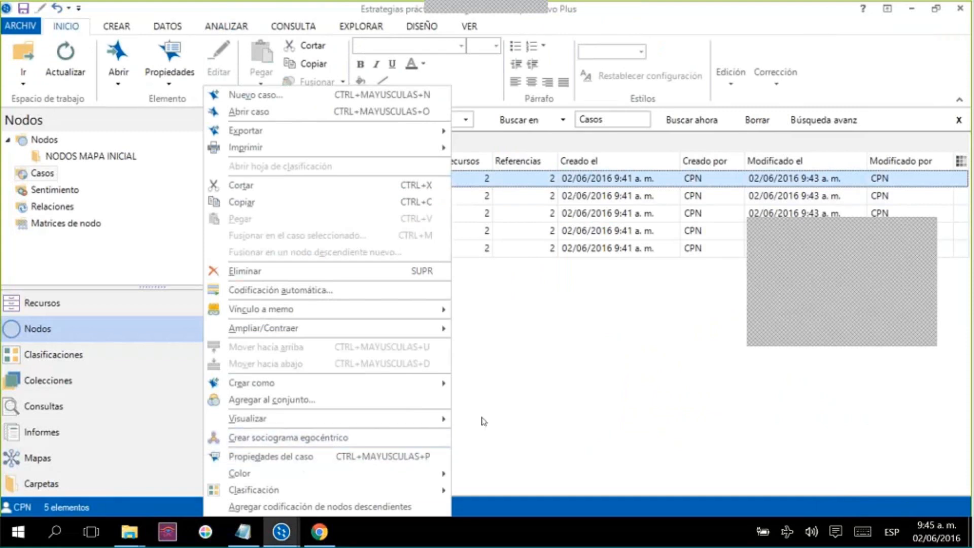
left_click(391, 456)
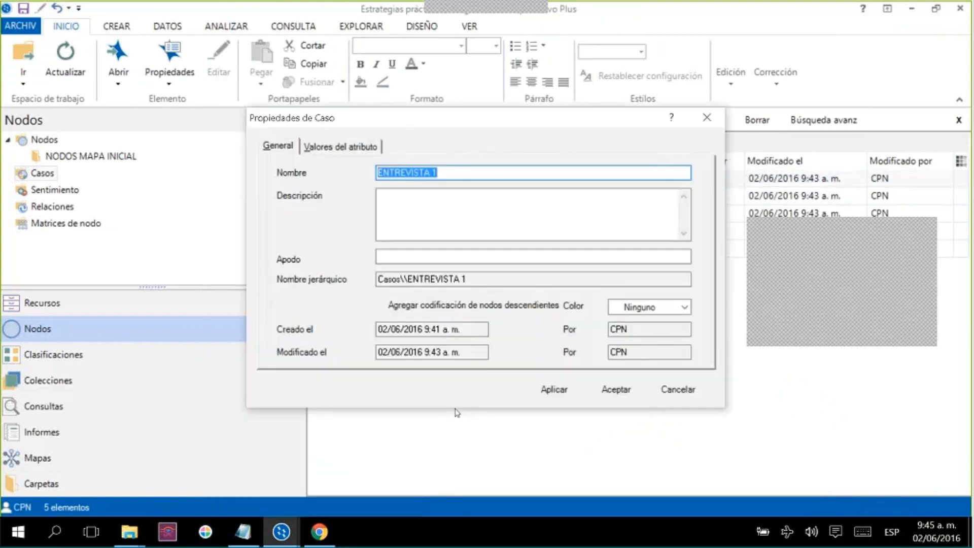
type("CASO 1")
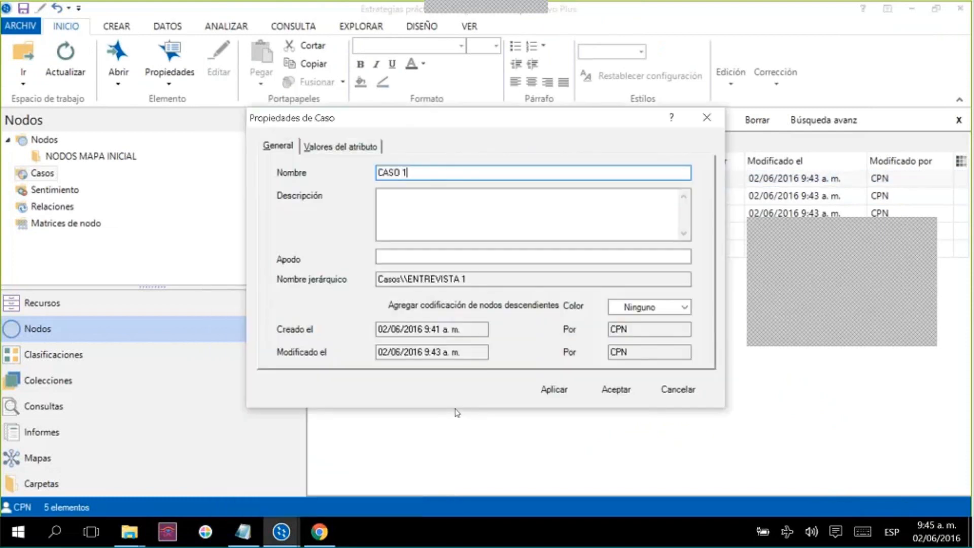
left_click(601, 393)
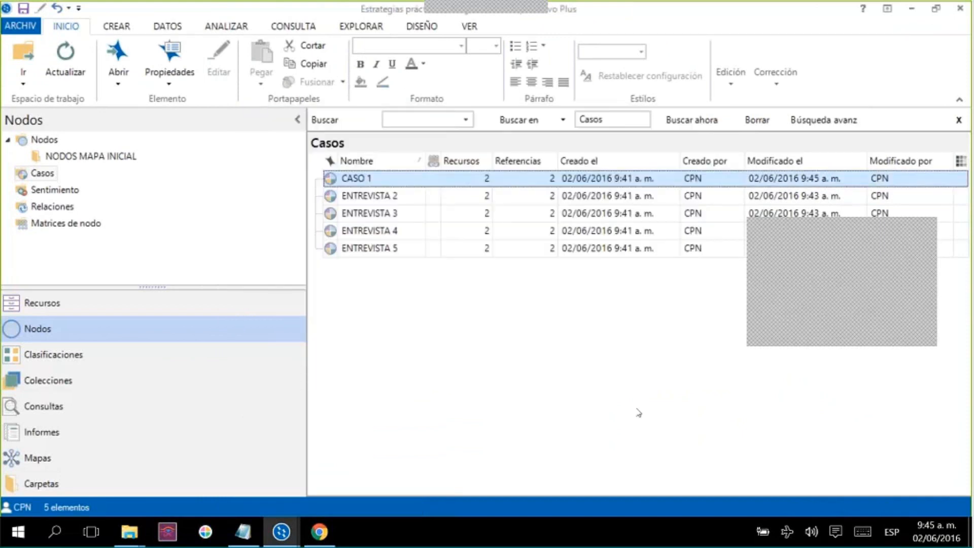
left_click(932, 244)
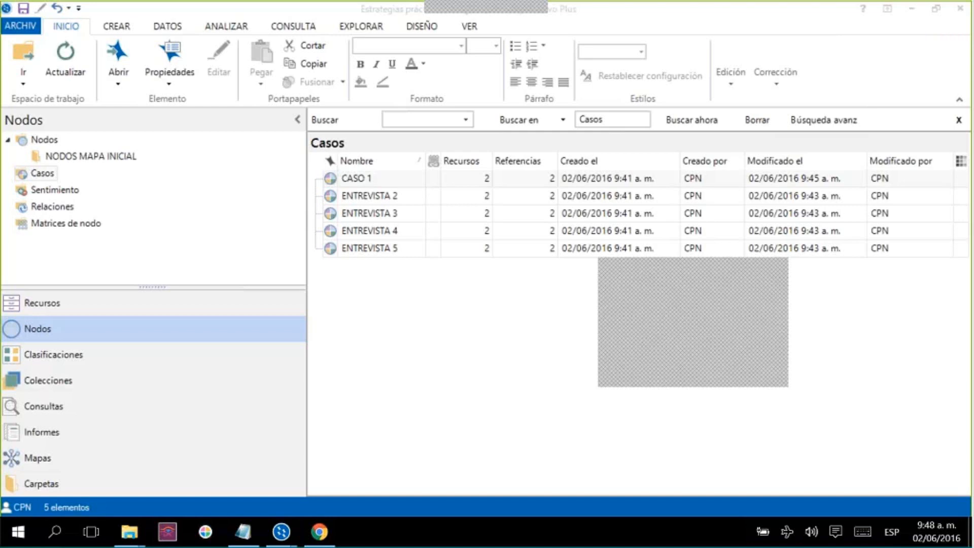
left_click(781, 270)
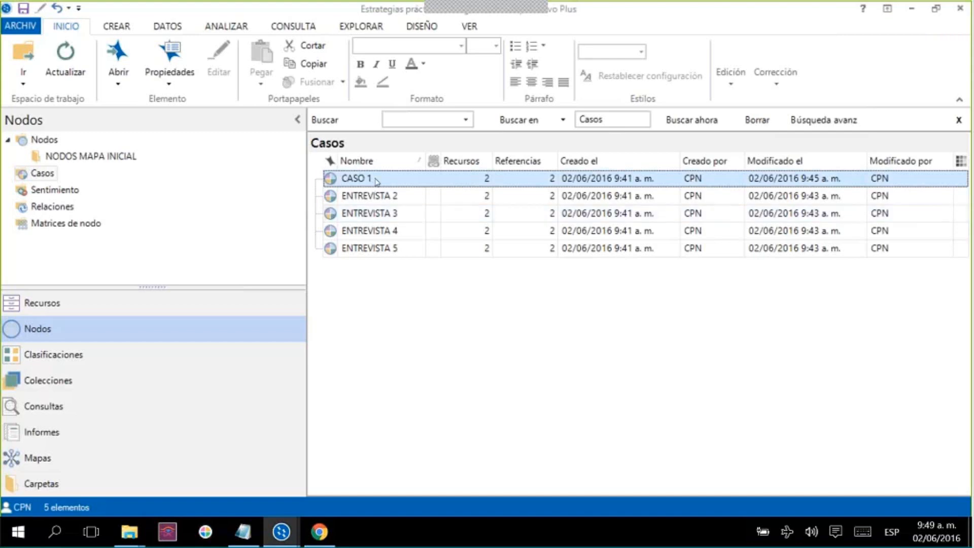
Open an explore diagram for CASO 1, hide its node coding, and close the diagram
right_click(390, 176)
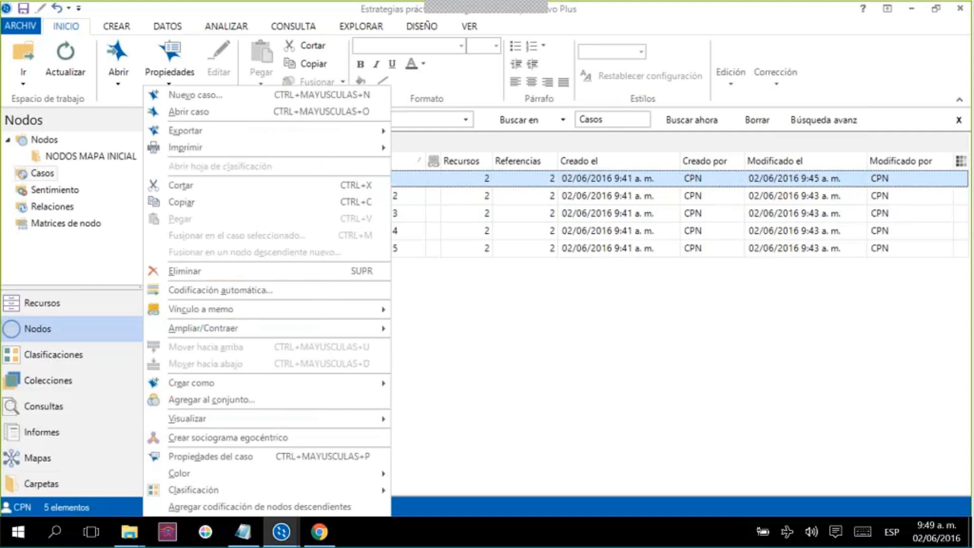
left_click(348, 425)
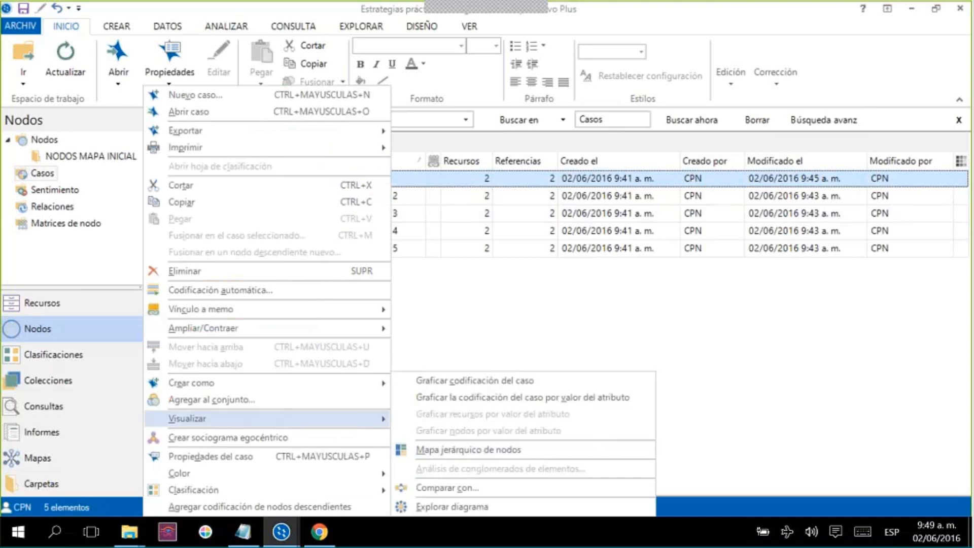
left_click(508, 506)
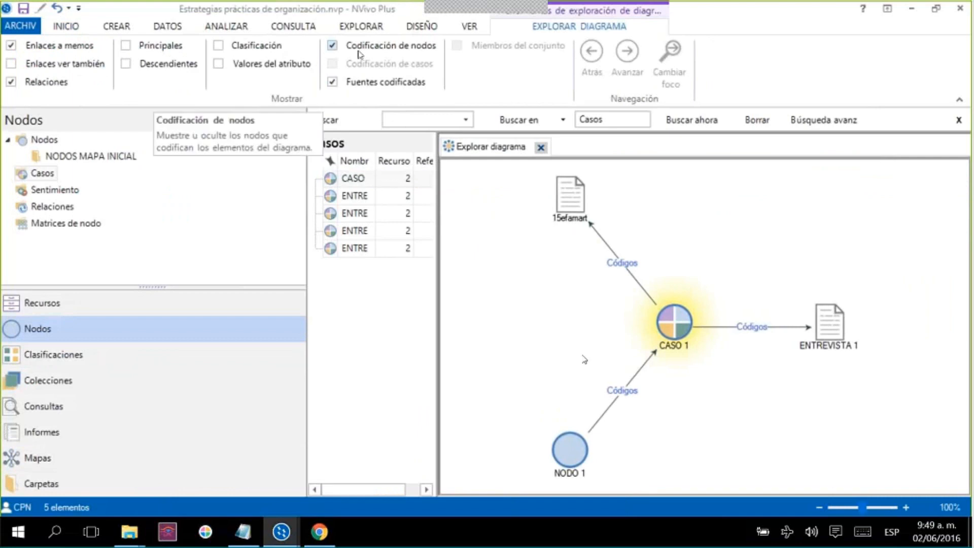
left_click(331, 48)
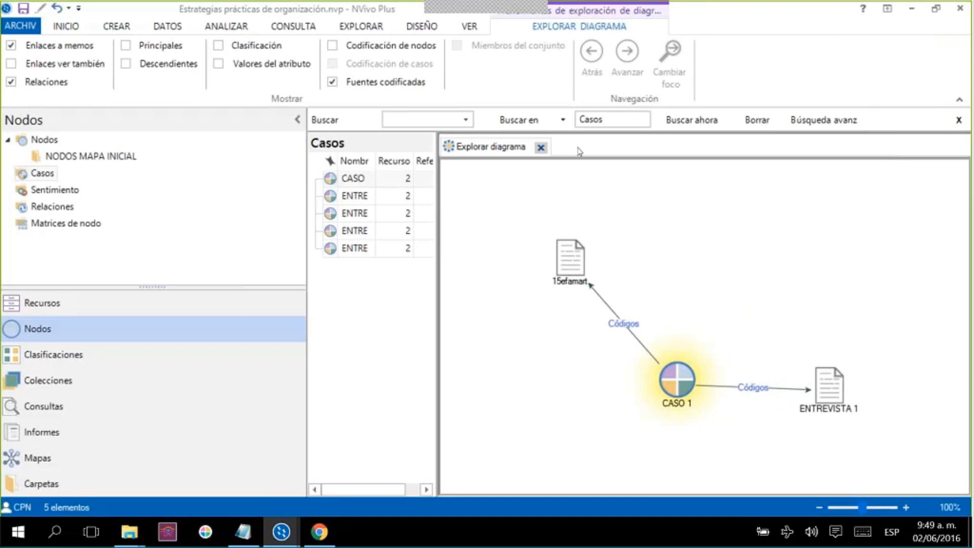
left_click(541, 147)
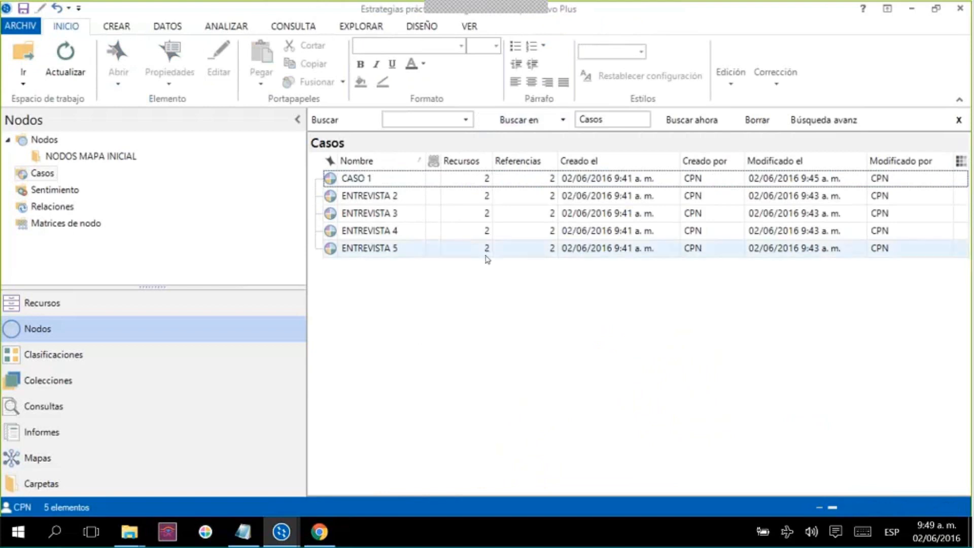
left_click(485, 256)
left_click(497, 304)
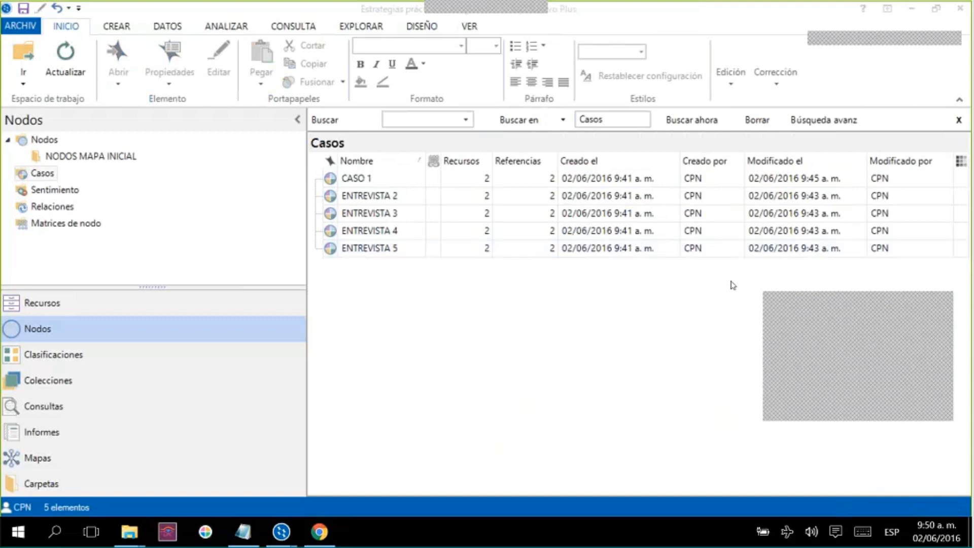
left_click(733, 285)
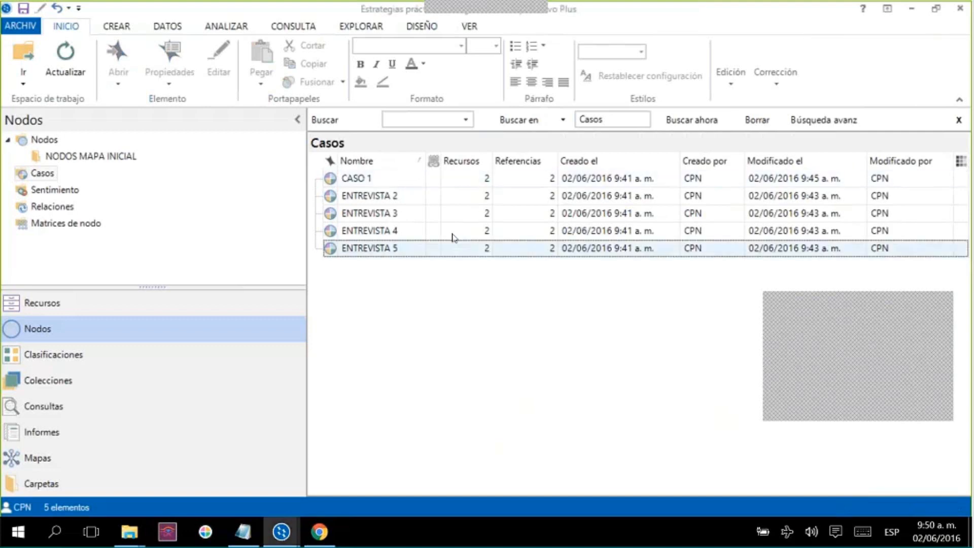
Rename the case ENTREVISTA 2 as CASO 2 in its case properties
right_click(437, 198)
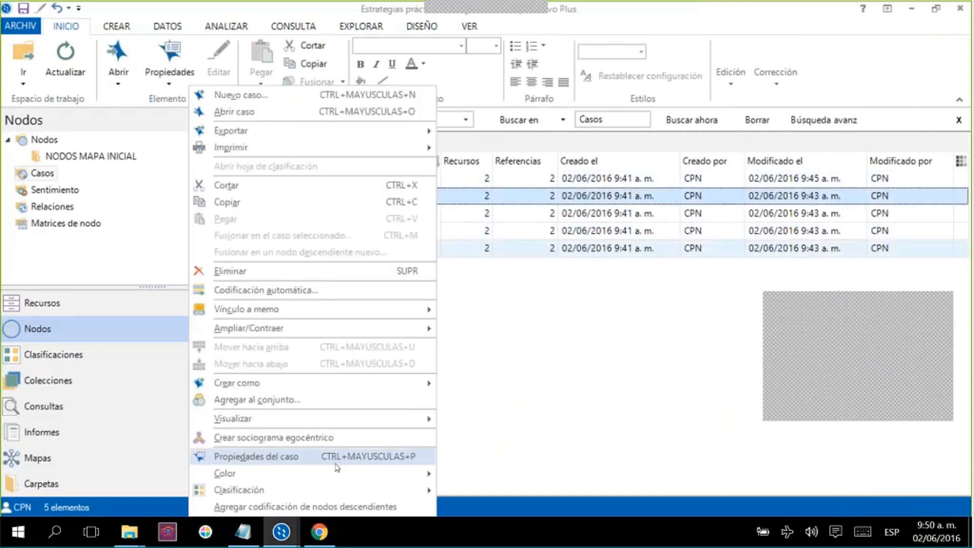
left_click(331, 458)
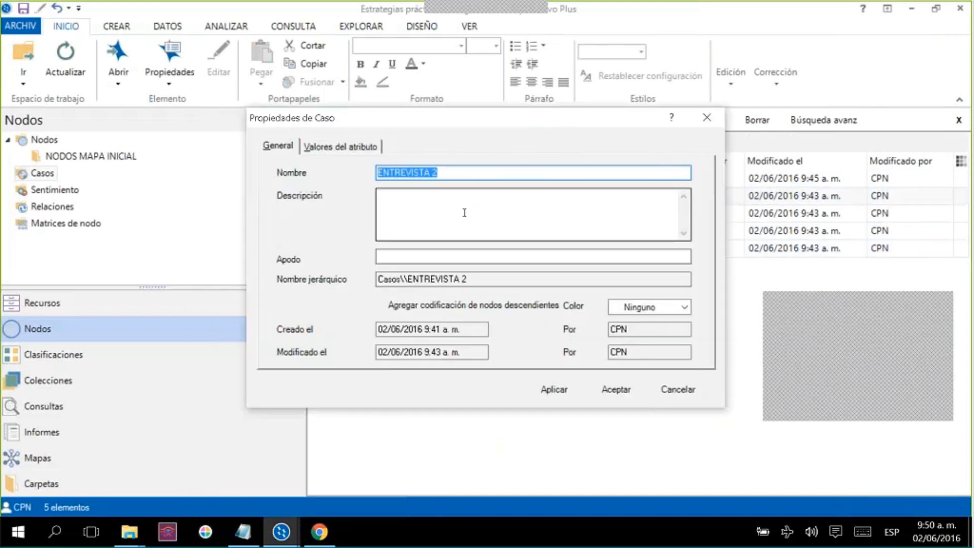
type("C")
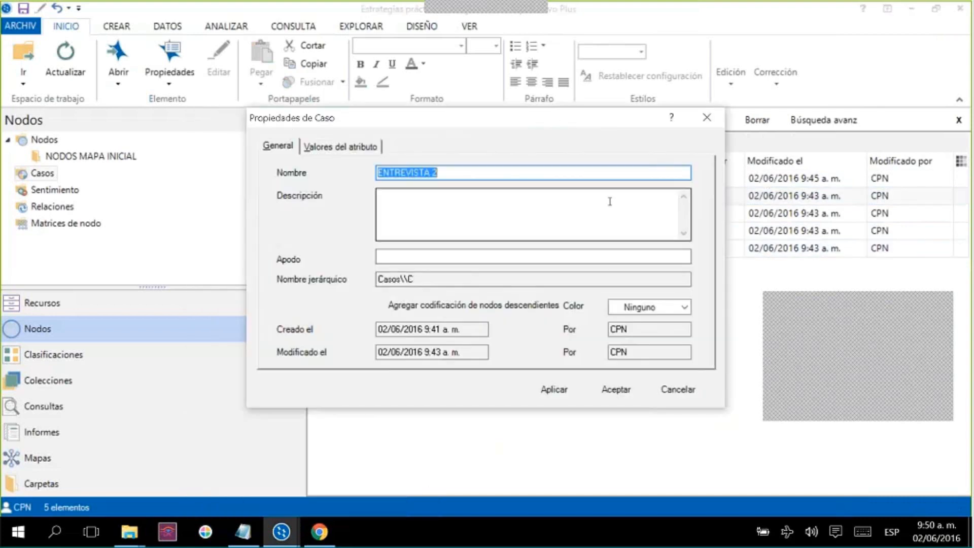
type("AS")
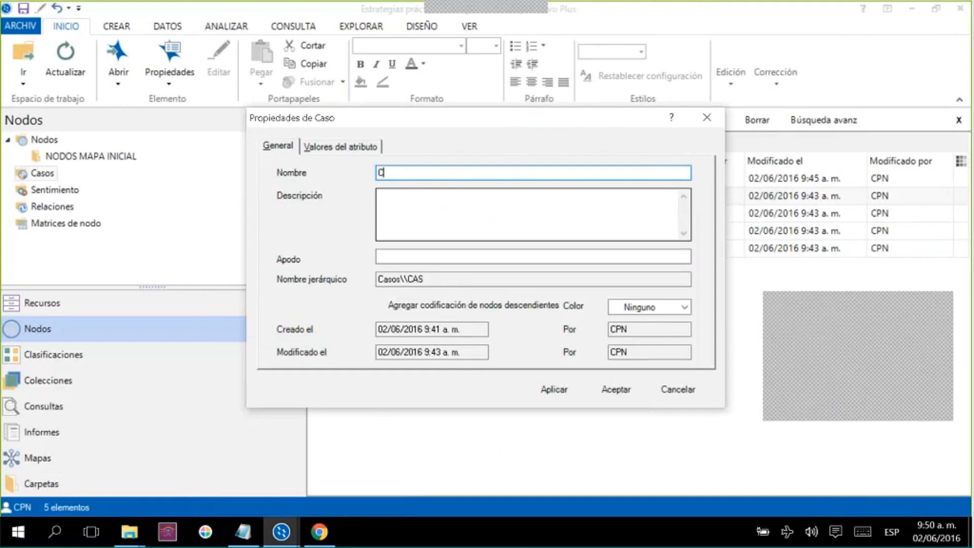
type("O 2")
key("Return")
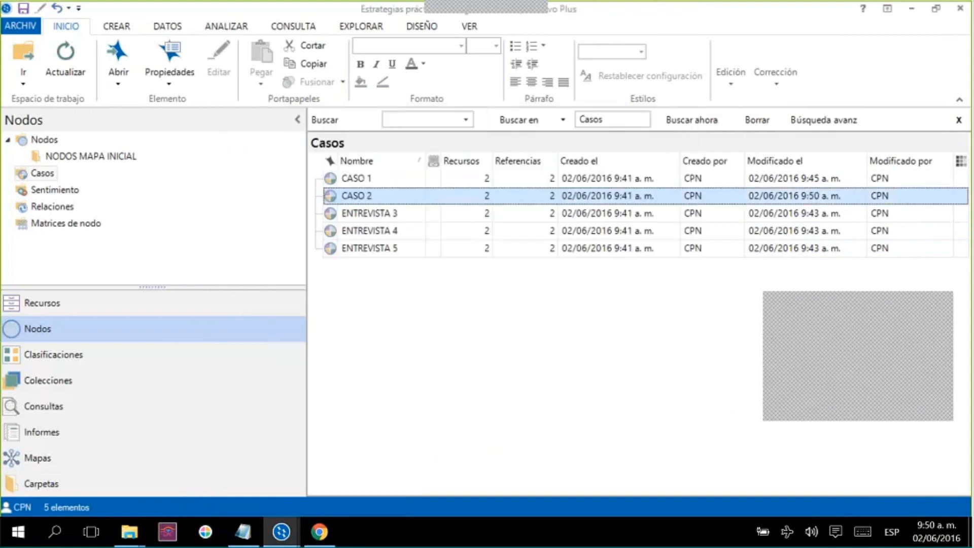
Rename the case ENTREVISTA 3 as CASO 3 in its case properties
left_click(500, 215)
right_click(499, 215)
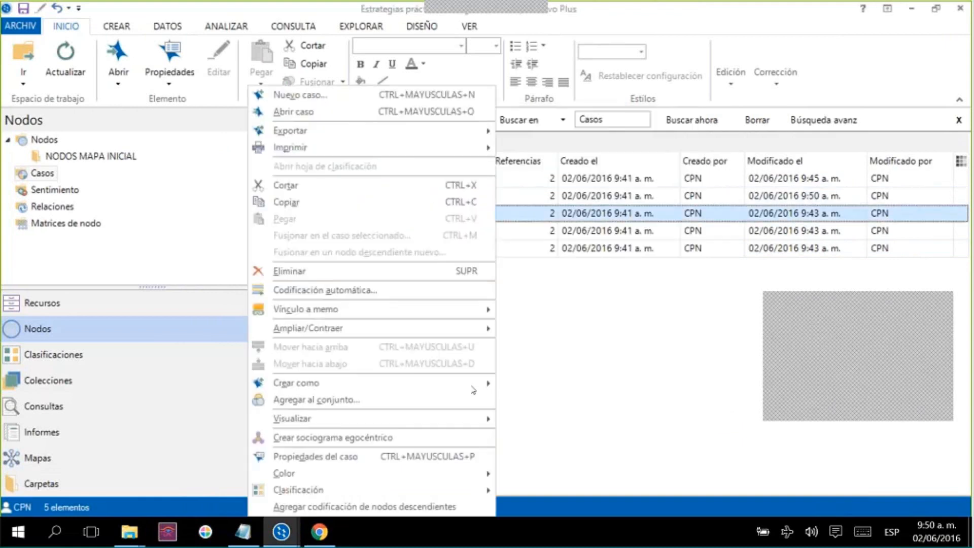
left_click(314, 456)
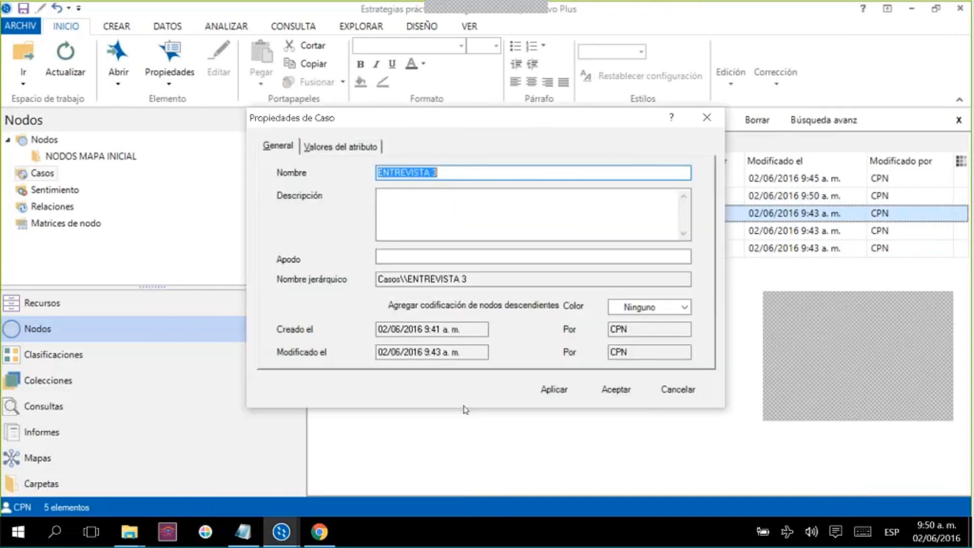
type("CASO ")
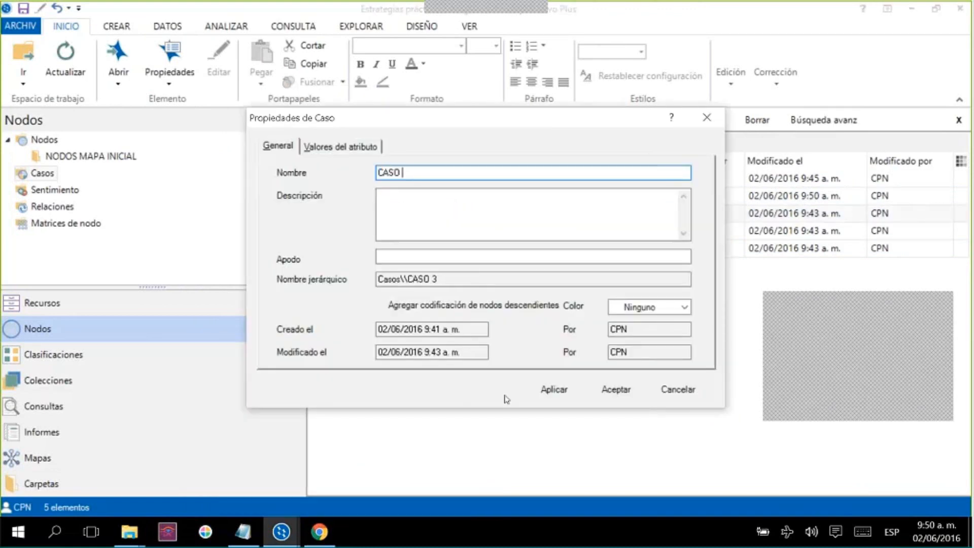
type("3")
key("Return")
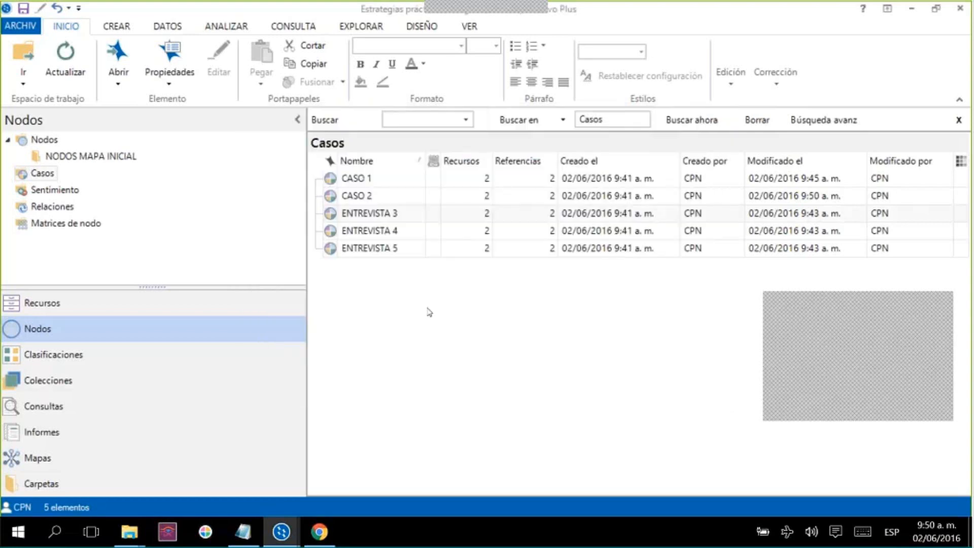
Rename the case ENTREVISTA 4 as CASO 4 in its case properties
left_click(415, 235)
right_click(415, 234)
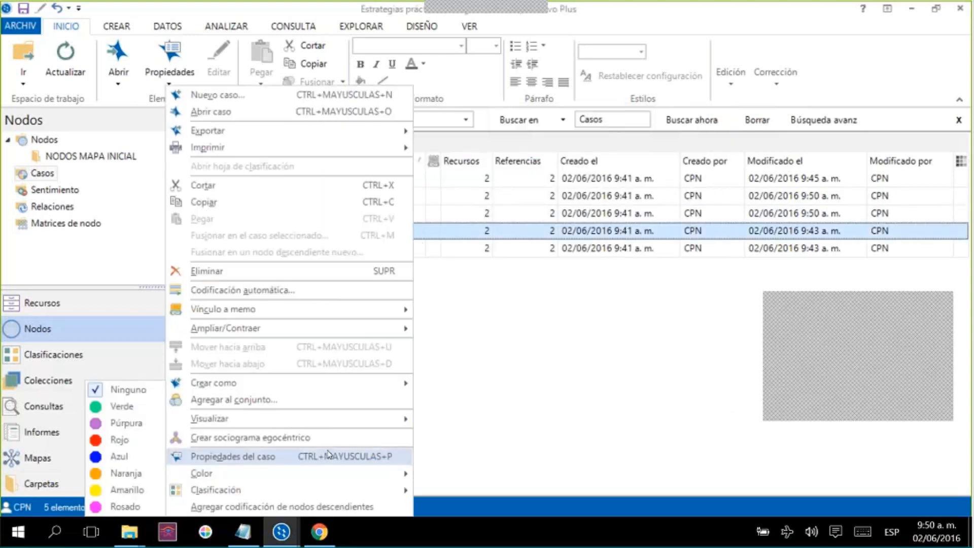
left_click(324, 456)
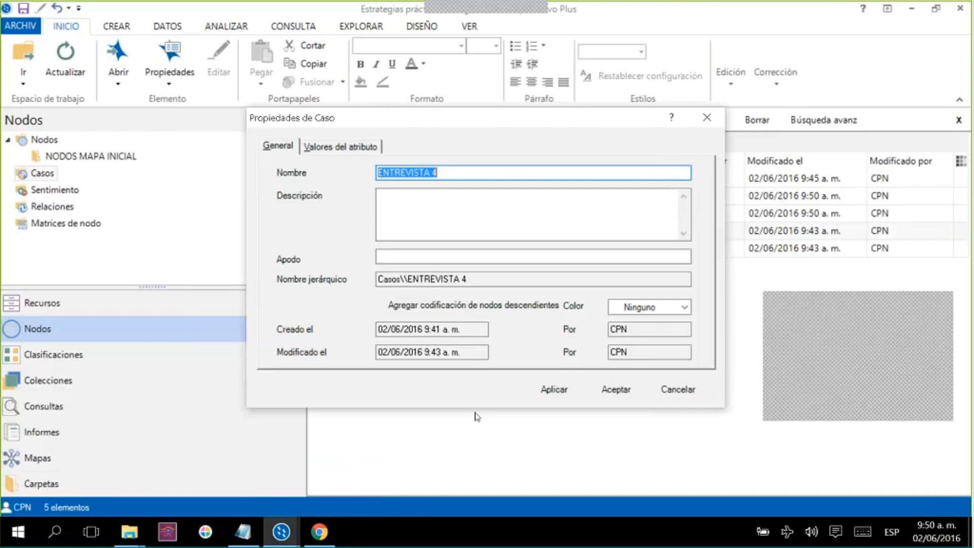
type("CASO 4")
key("Return")
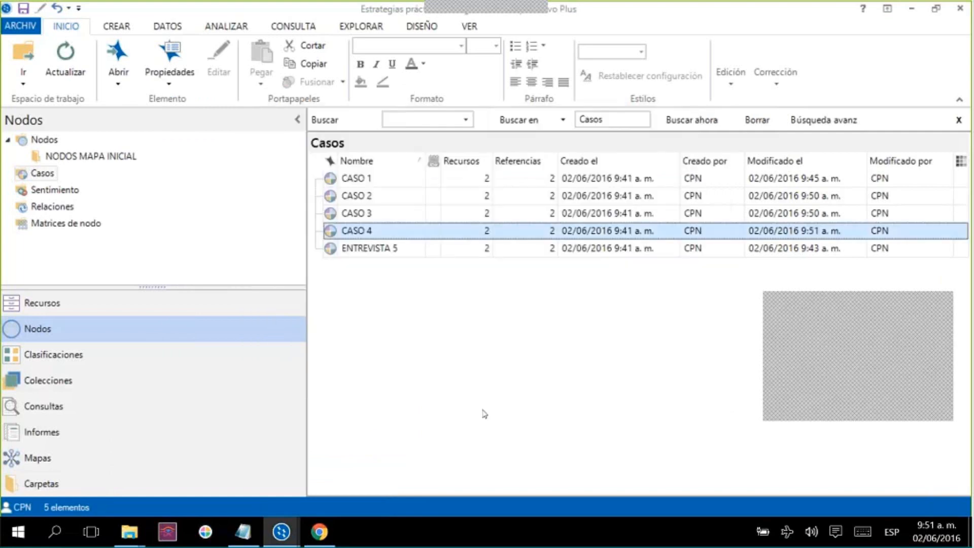
Rename the case ENTREVISTA 5 as CASO 5 in its case properties
right_click(447, 248)
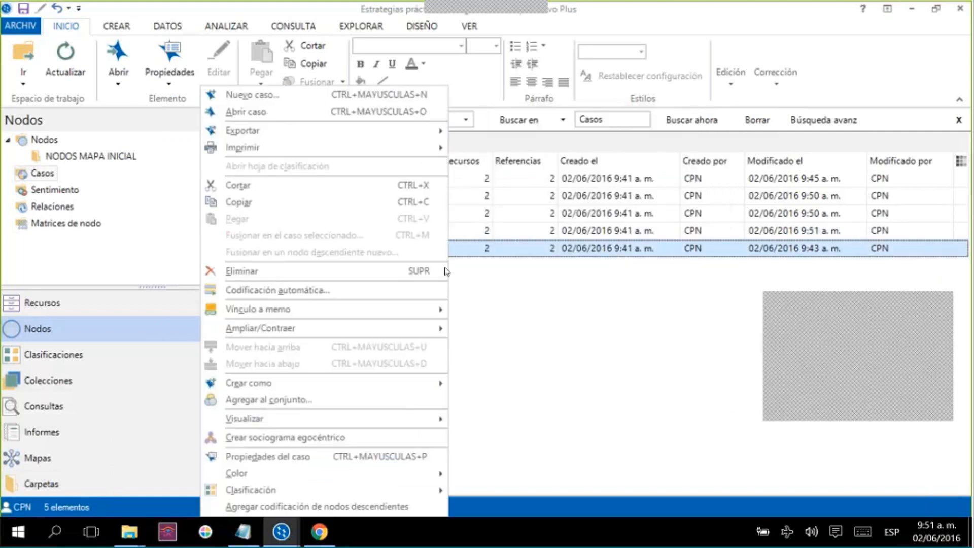
left_click(491, 425)
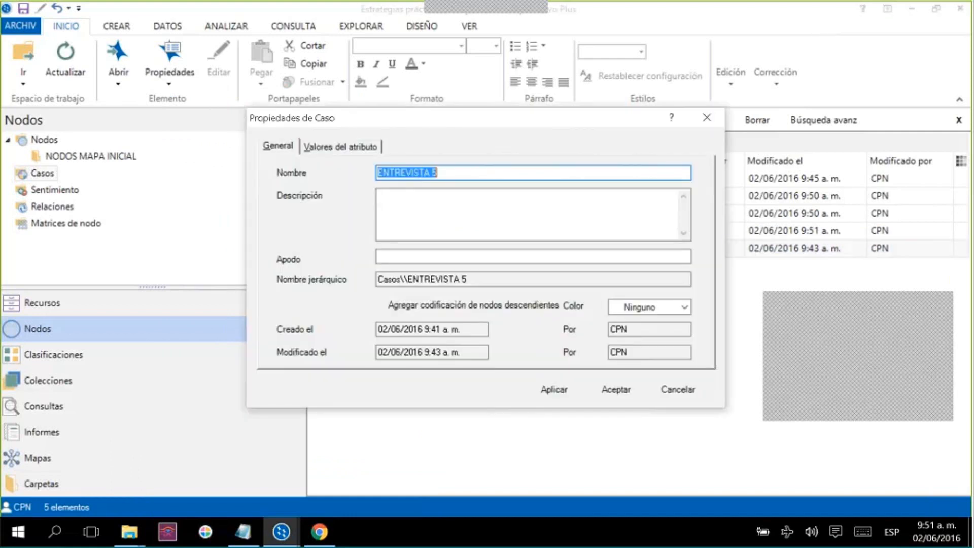
type("CASO 5")
key("Return")
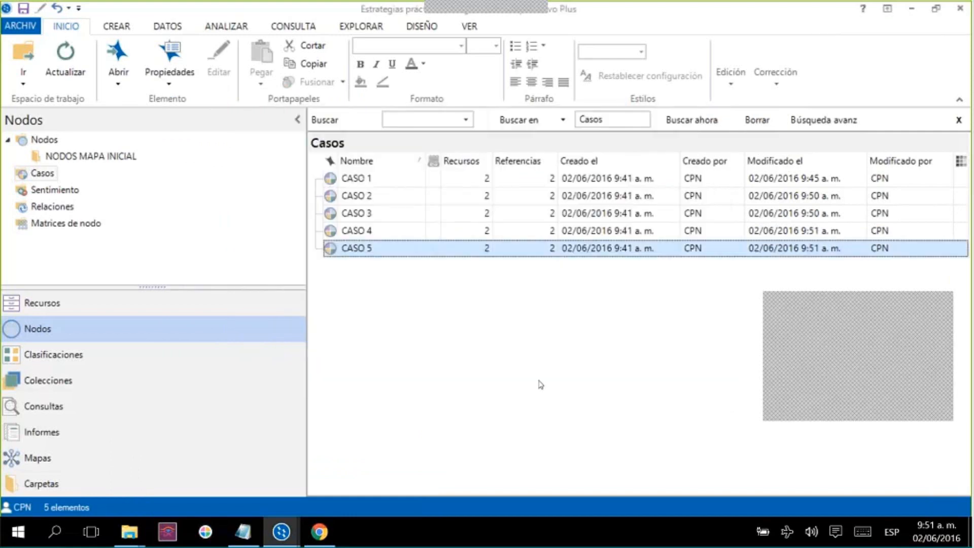
left_click(540, 385)
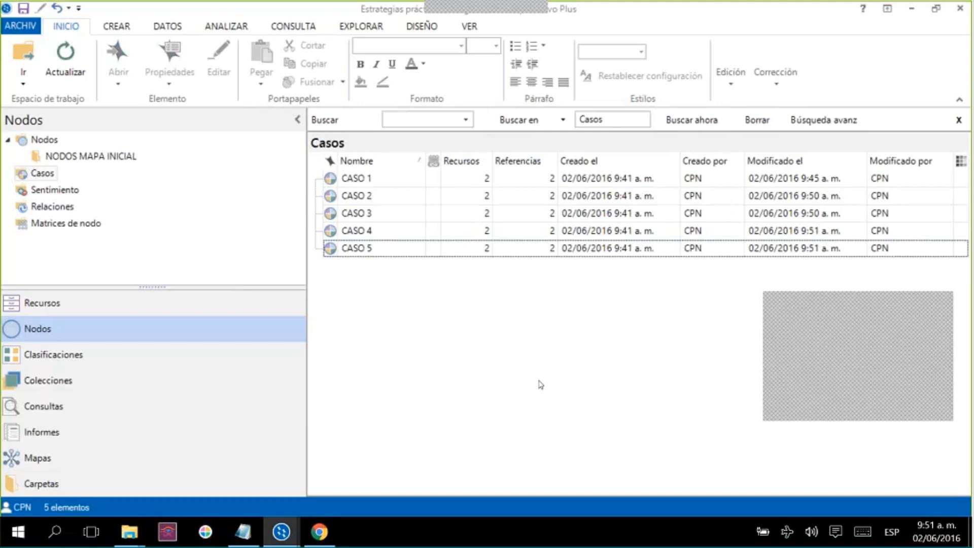
Open the list of case classifications of the project
left_click(130, 363)
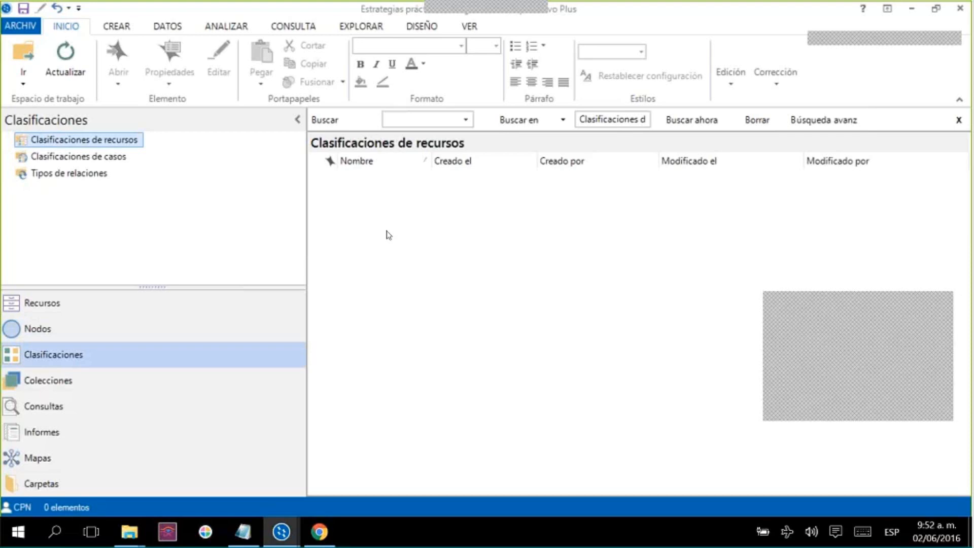
left_click(78, 157)
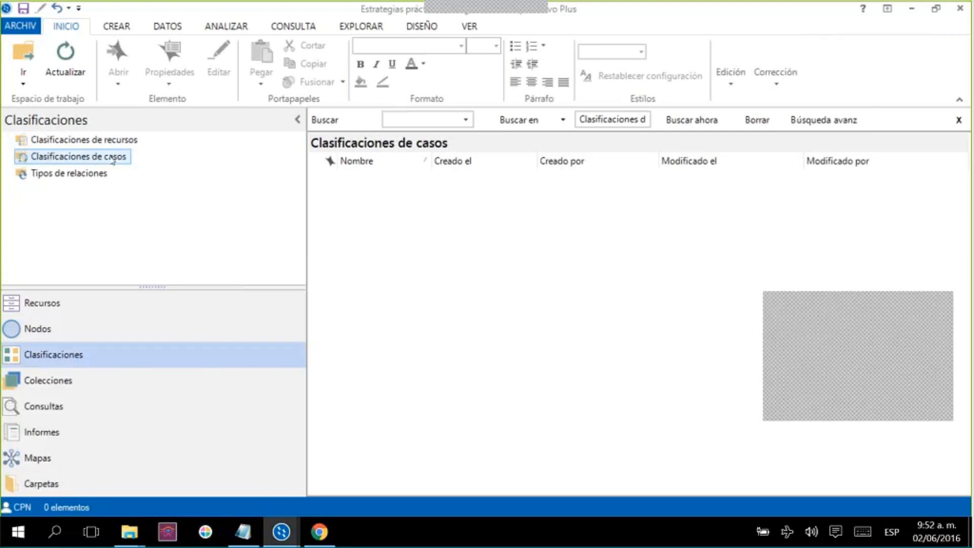
right_click(411, 197)
left_click(485, 197)
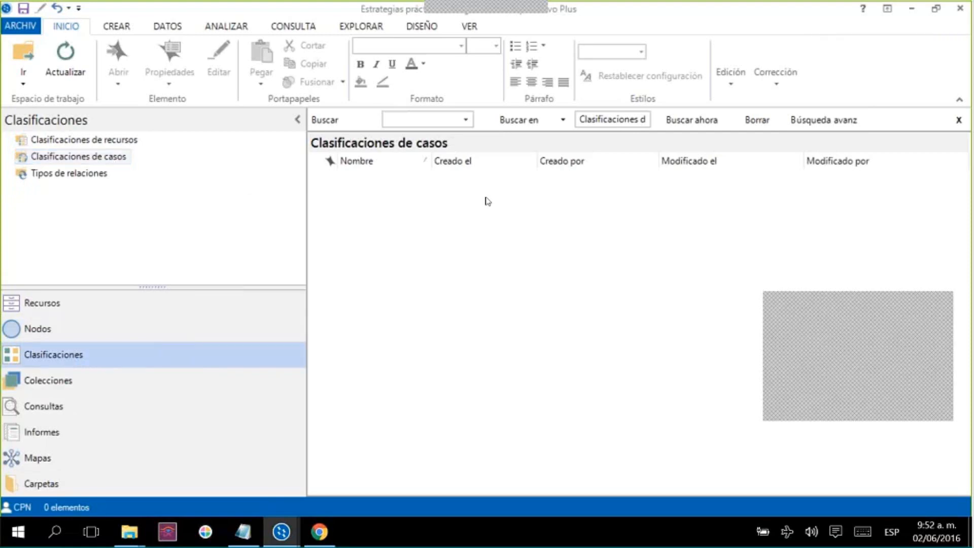
right_click(485, 198)
left_click(443, 212)
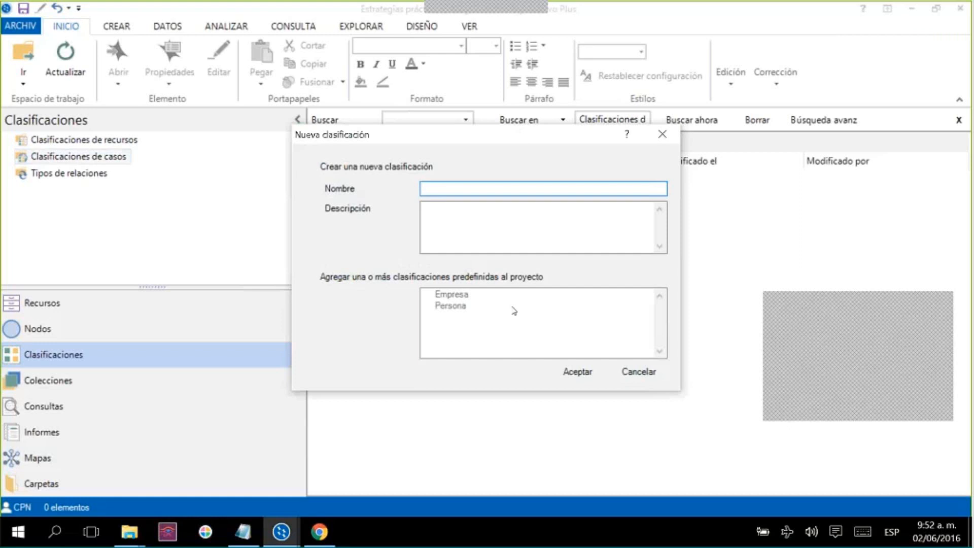
type("Casos")
left_click(662, 134)
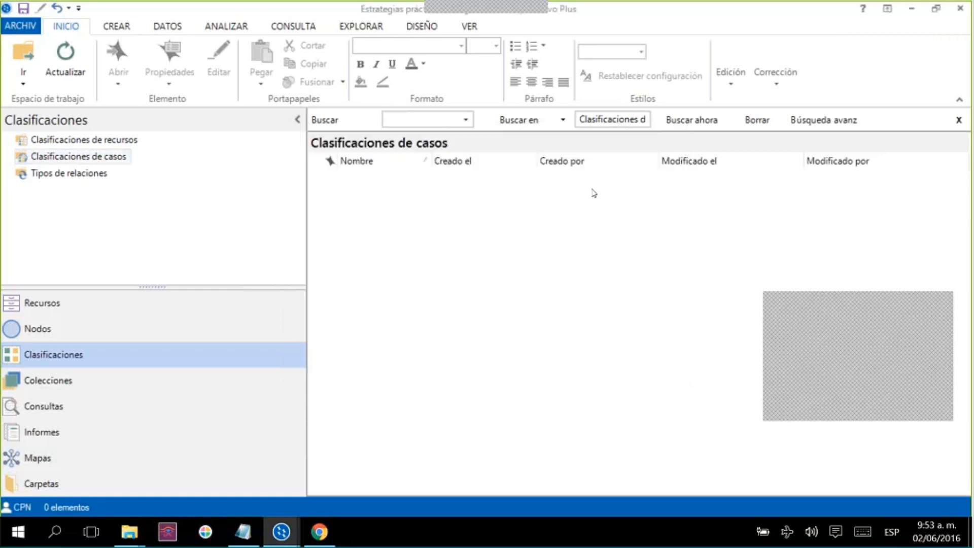
Create a new case classification named Casos
right_click(535, 210)
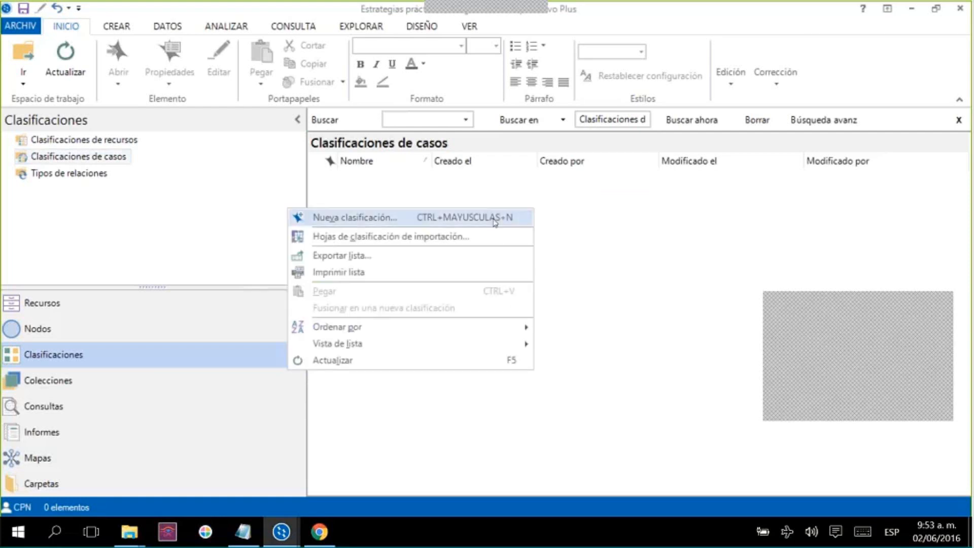
right_click(506, 187)
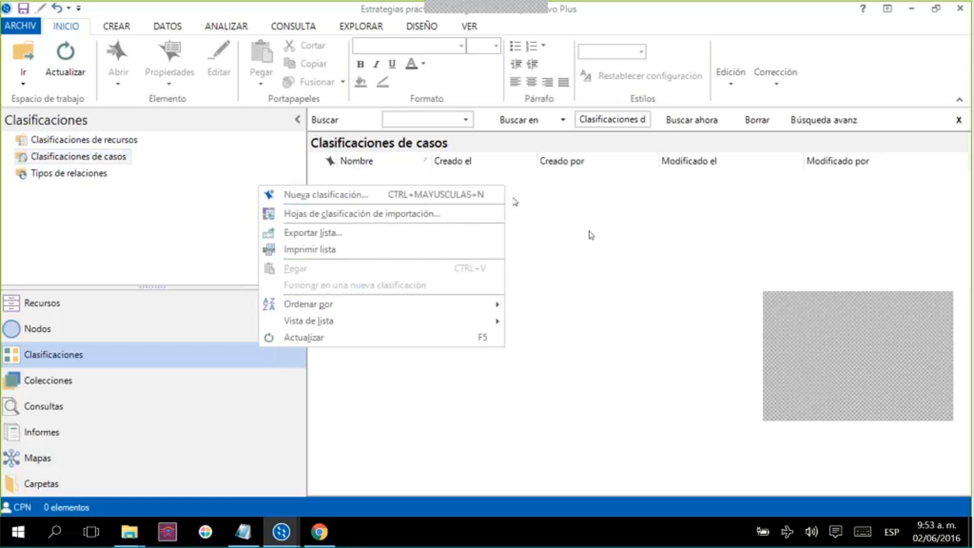
right_click(490, 210)
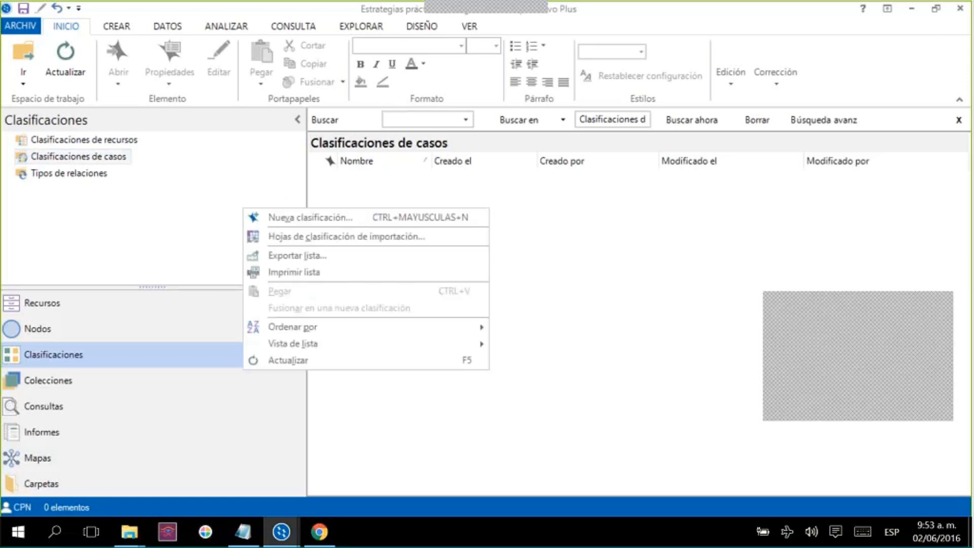
left_click(380, 217)
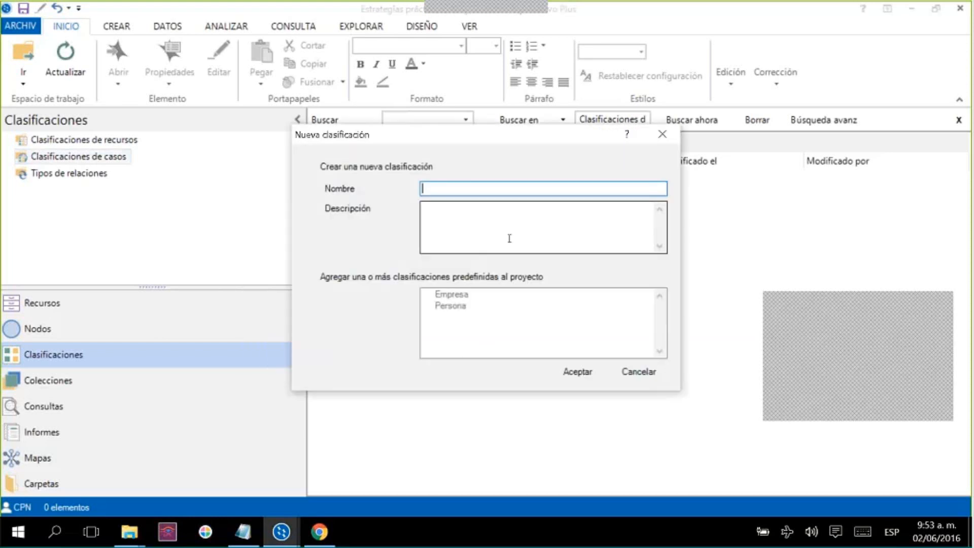
type("Caso")
key("Return")
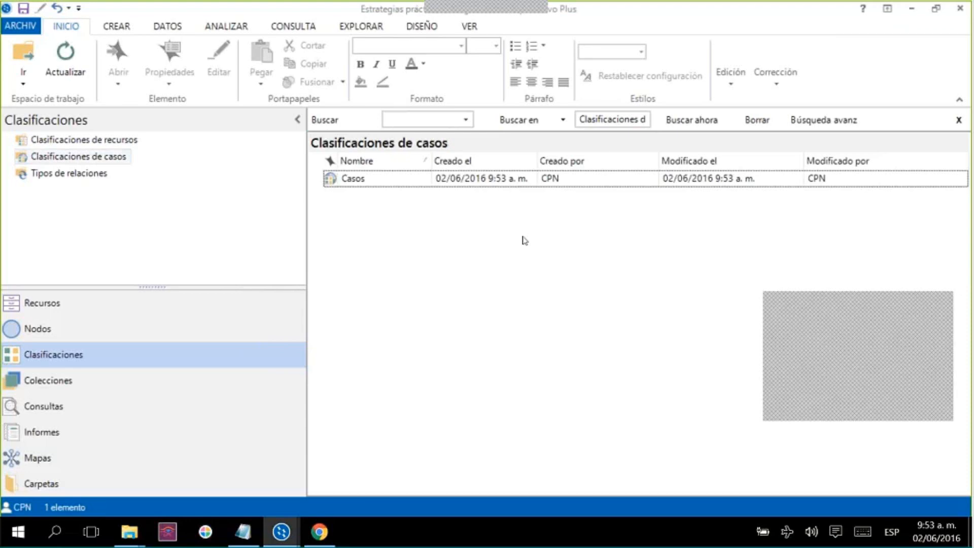
right_click(490, 245)
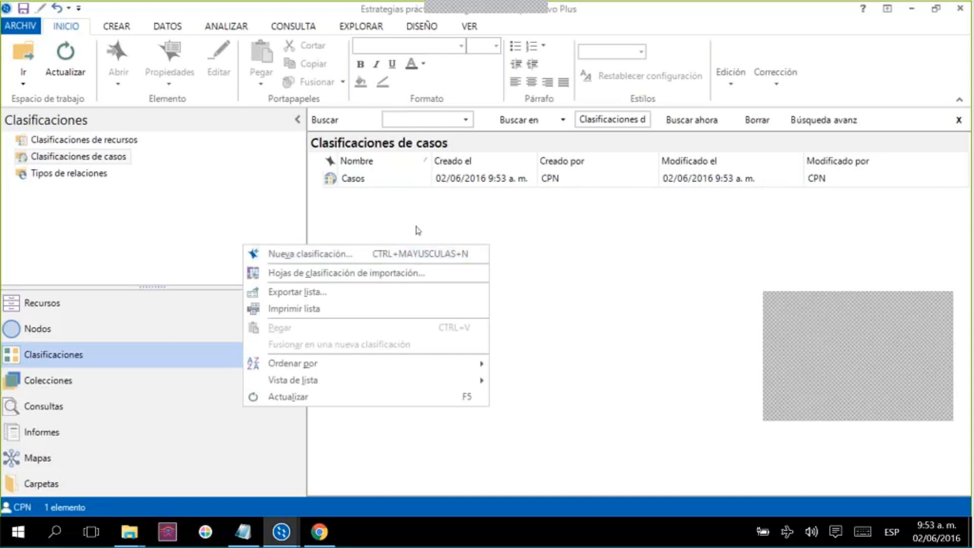
left_click(419, 229)
left_click(396, 182)
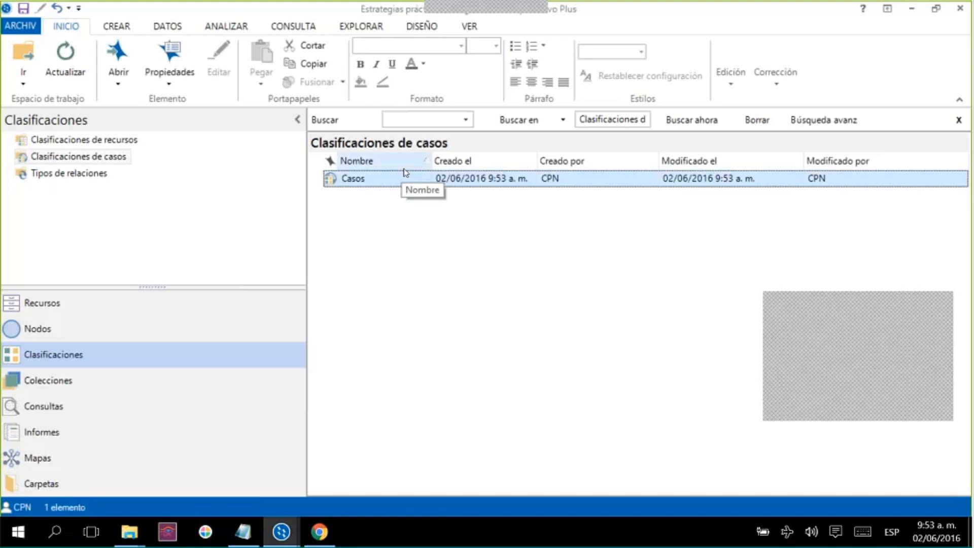
right_click(465, 180)
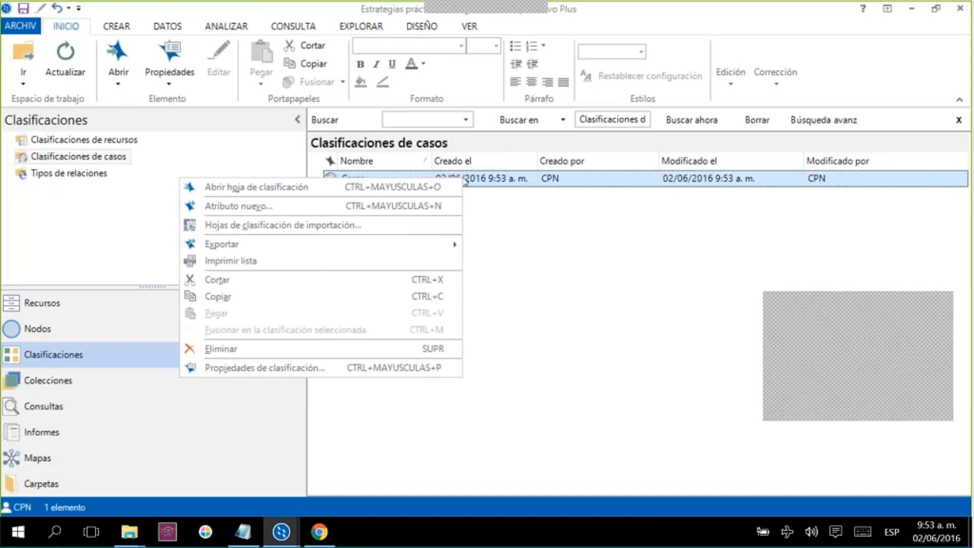
left_click(423, 211)
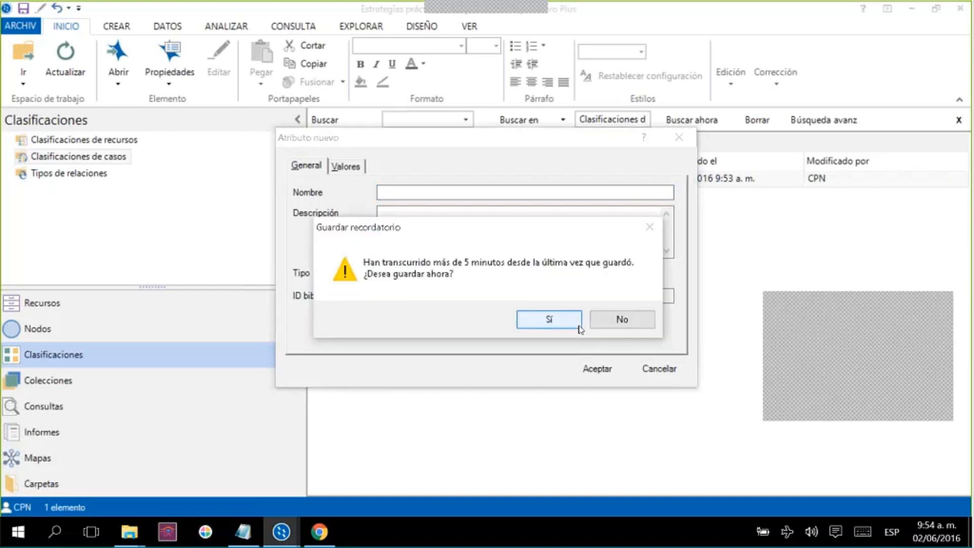
key("Return")
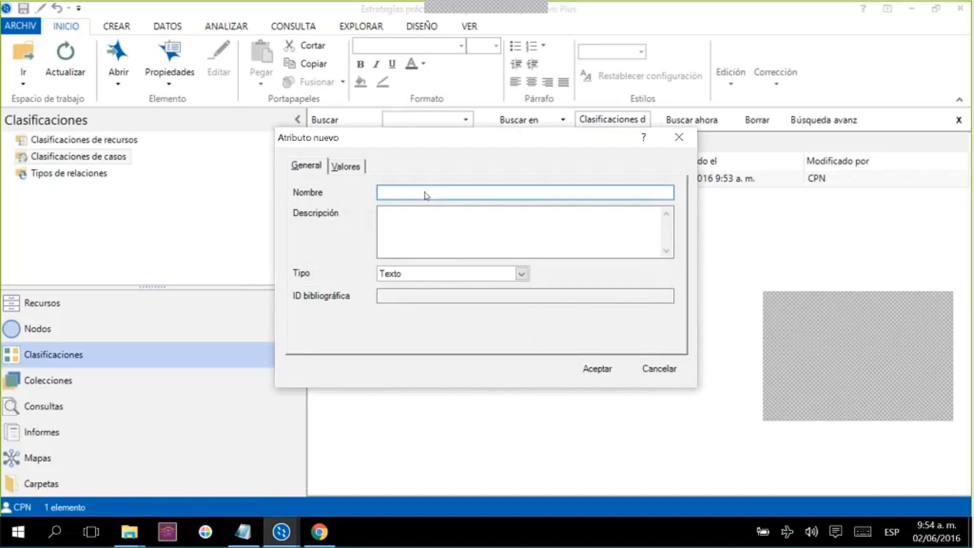
type("Edad")
left_click(694, 145)
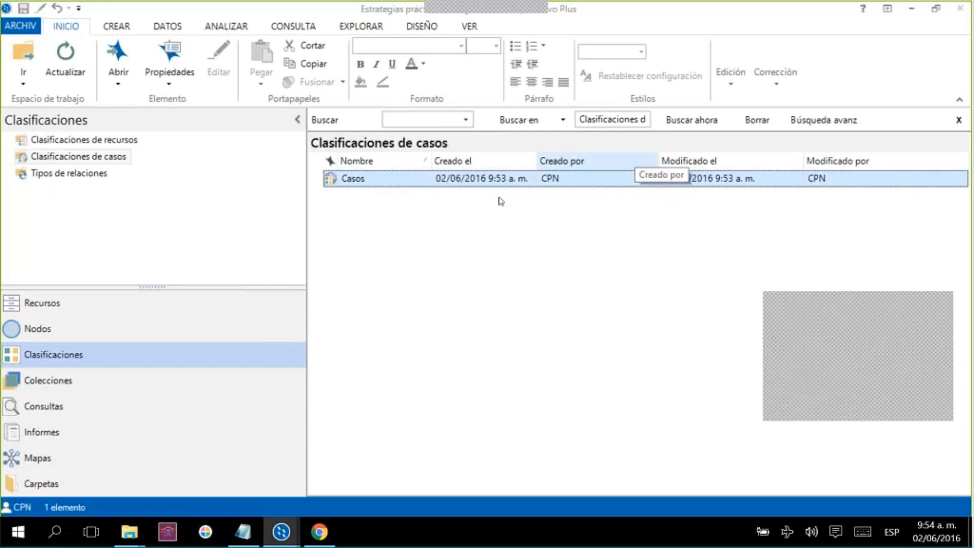
Start a new attribute named Edad of type Texto in the Casos classification
right_click(456, 179)
left_click(360, 209)
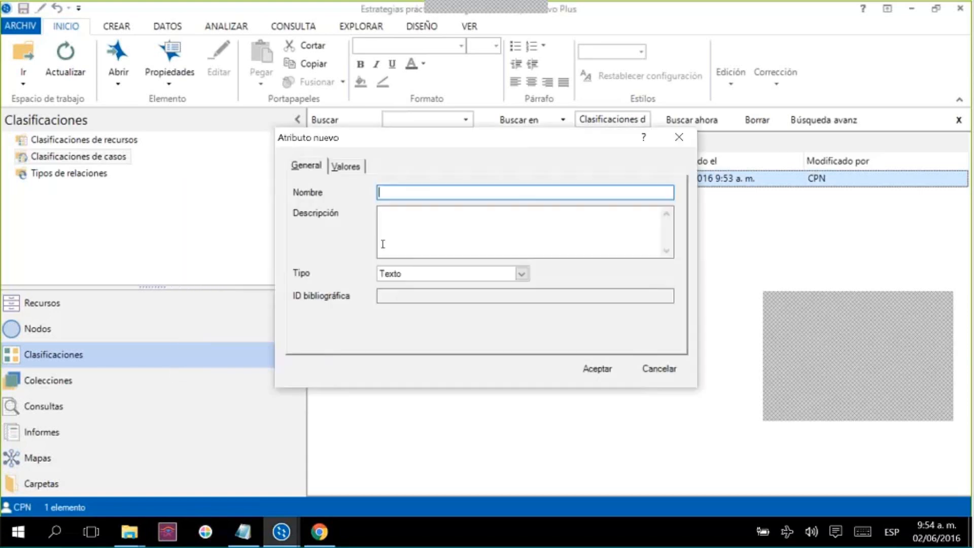
type("Edad")
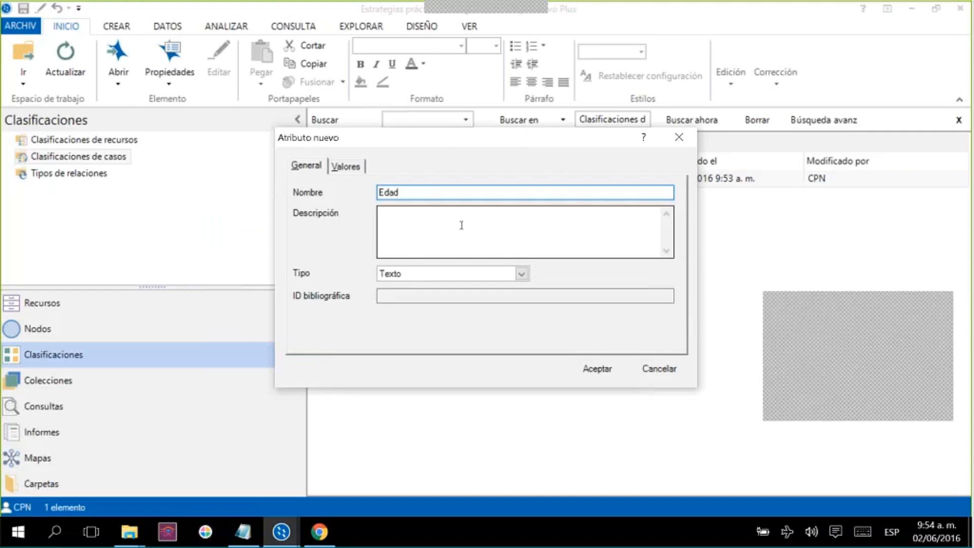
left_click(464, 224)
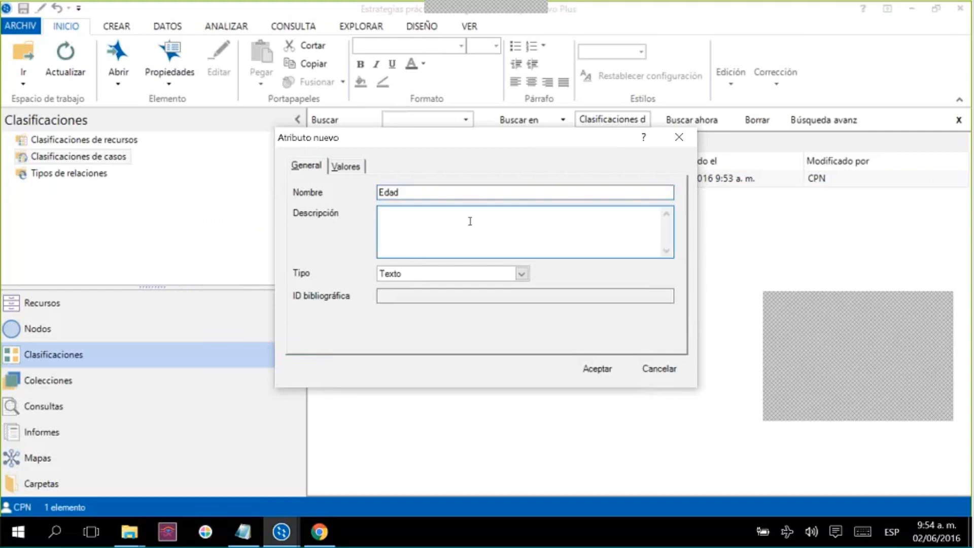
left_click(522, 275)
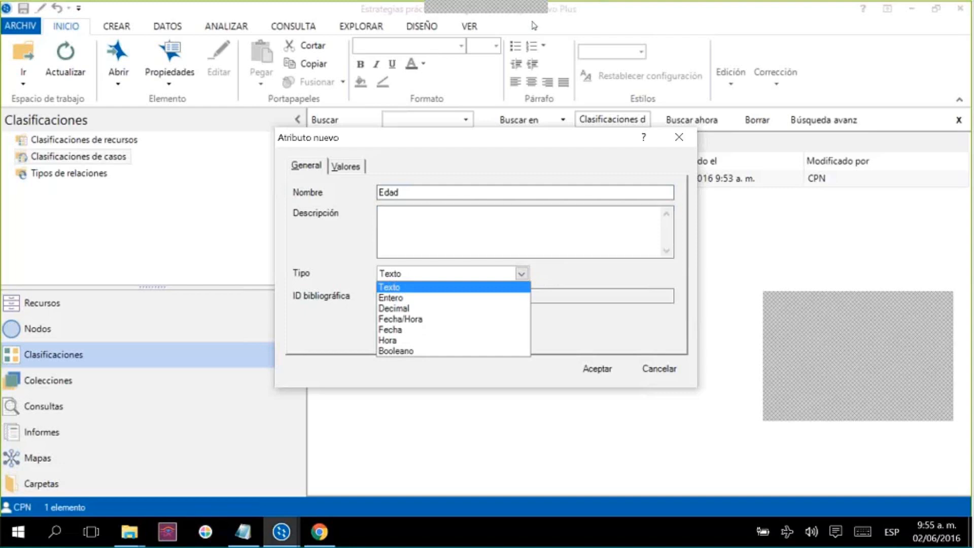
left_click(404, 290)
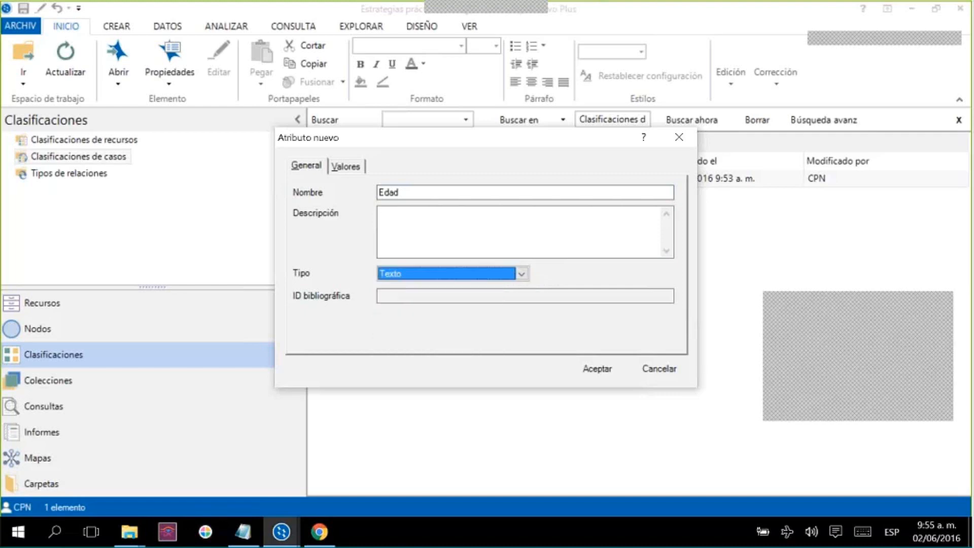
Add the values Menor de 18 años, 19 a 25 años and 26 a 35 años to the Edad attribute and accept it
left_click(351, 169)
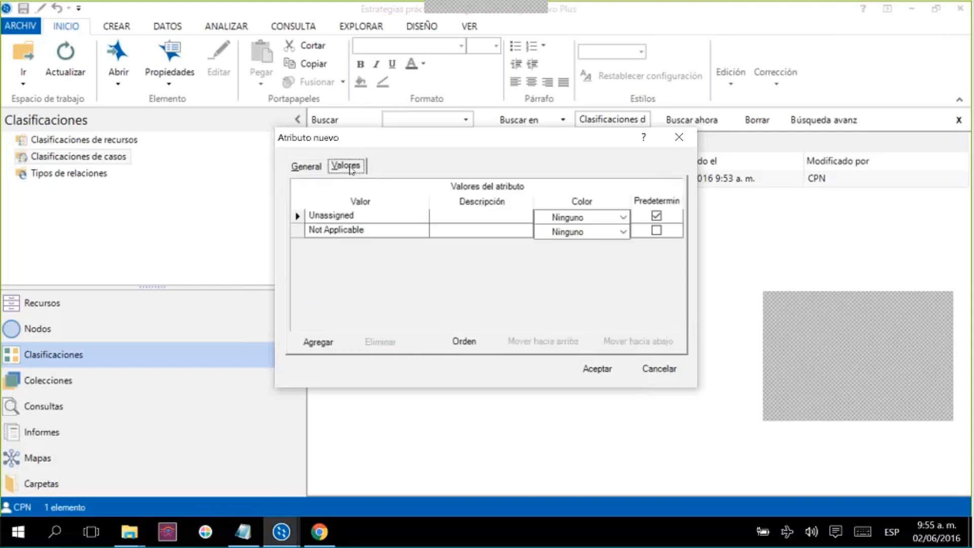
left_click(317, 345)
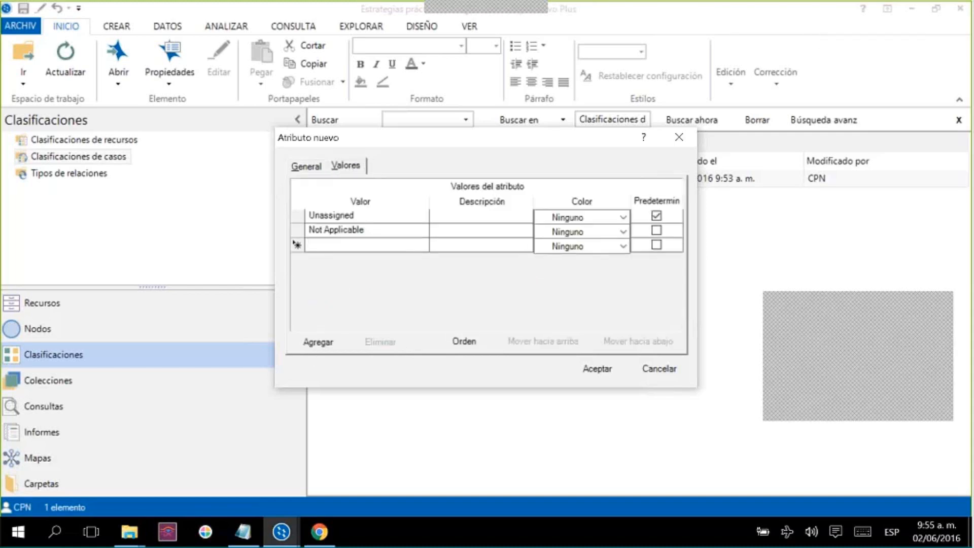
type("Menor de 18 años")
key("Return")
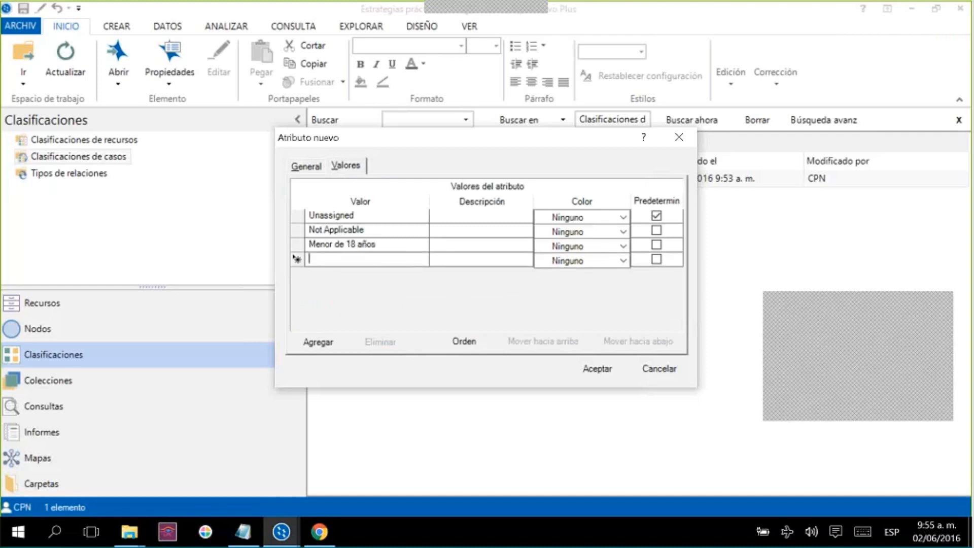
type("19 a ")
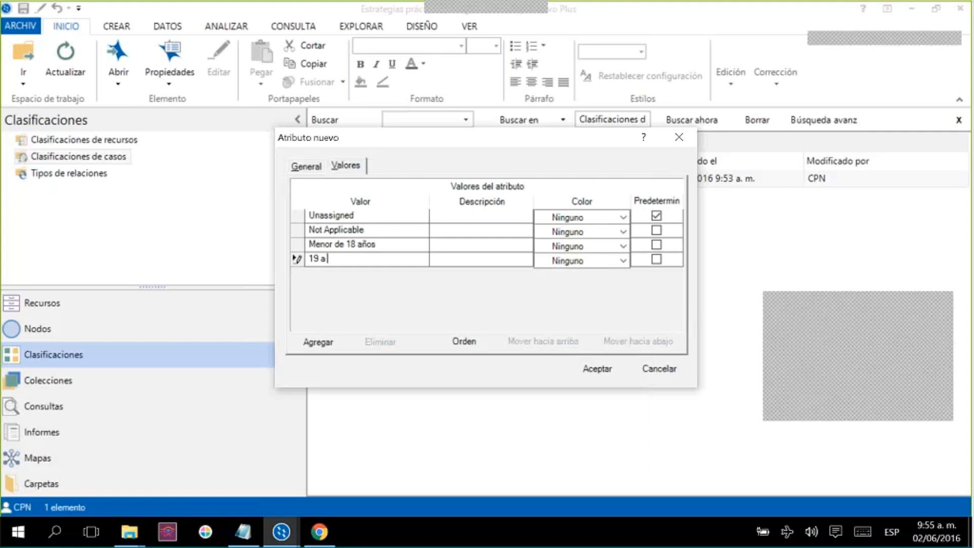
type("25 a")
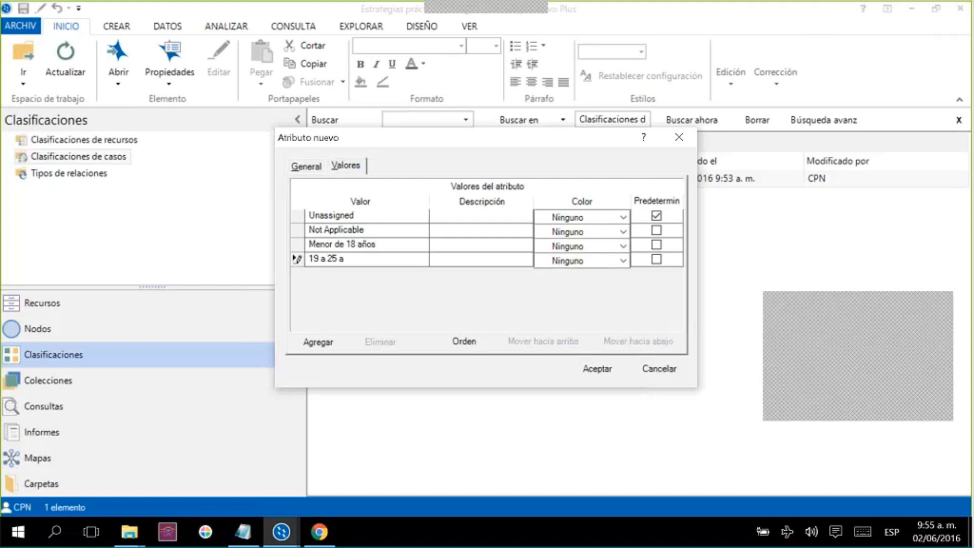
type("ños")
left_click(326, 345)
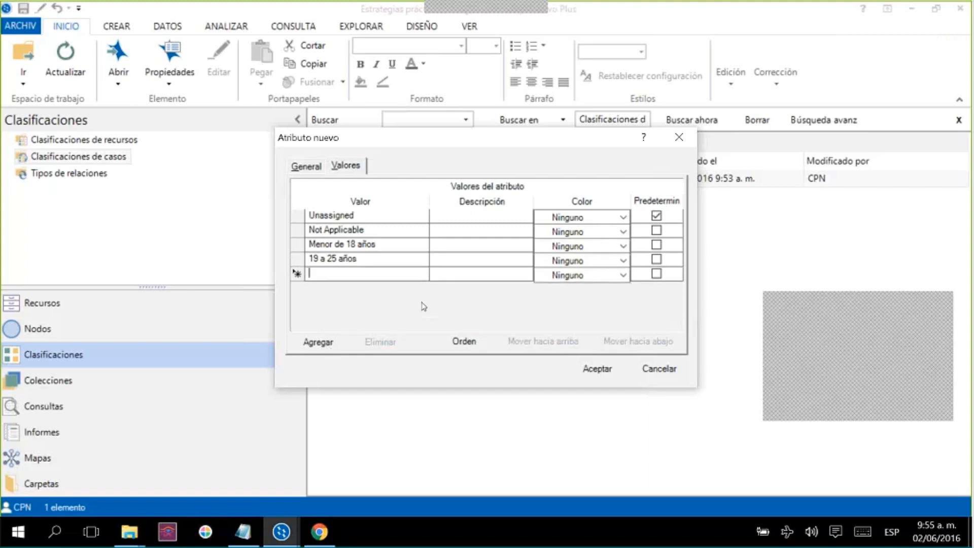
type("26 a 35 años")
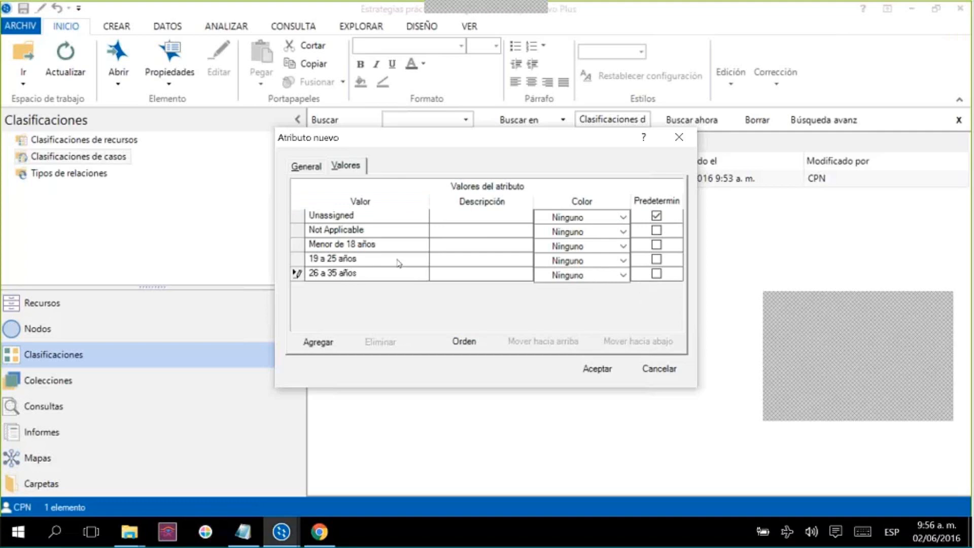
left_click(602, 372)
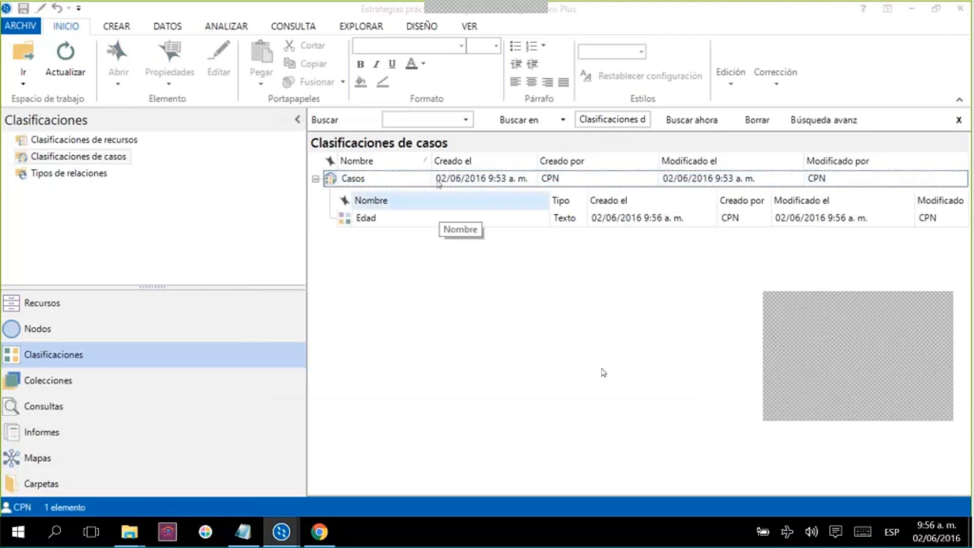
Start another new attribute of type Texto in the Casos classification and name it Estado civil
right_click(436, 179)
left_click(406, 205)
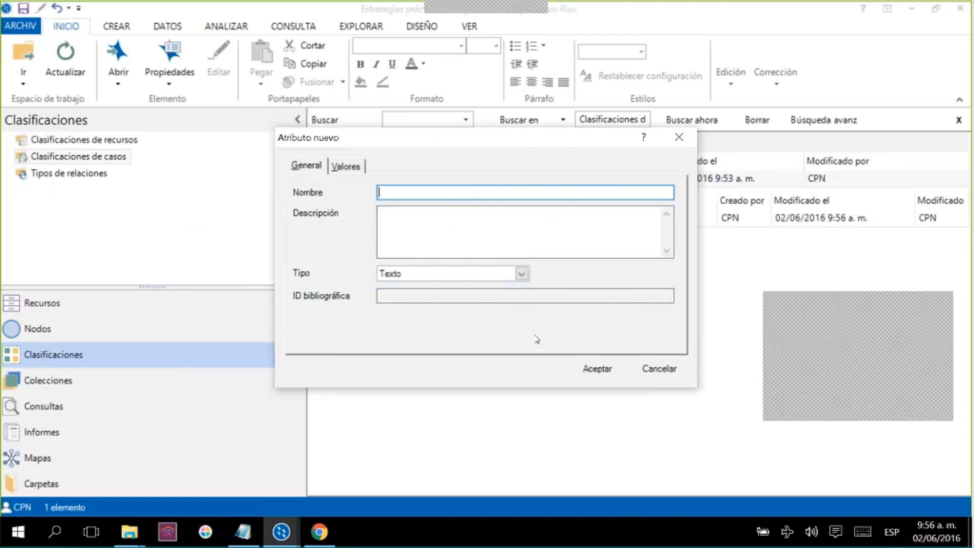
type("Procedencia")
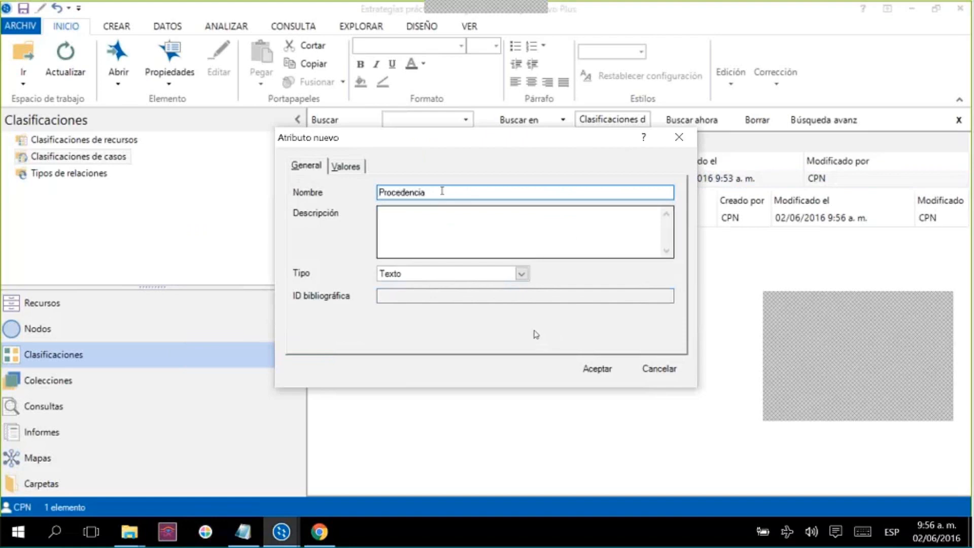
double_click(401, 191)
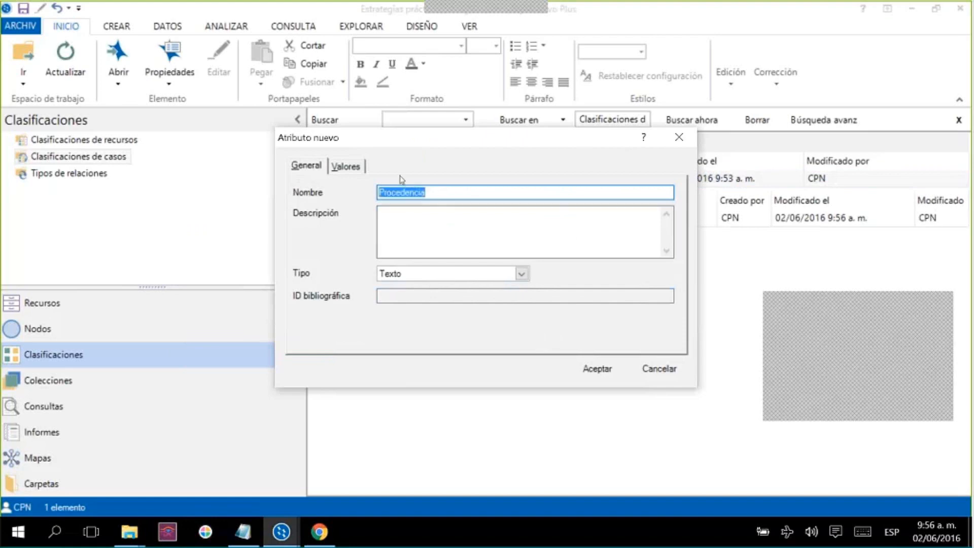
type("Estado ci")
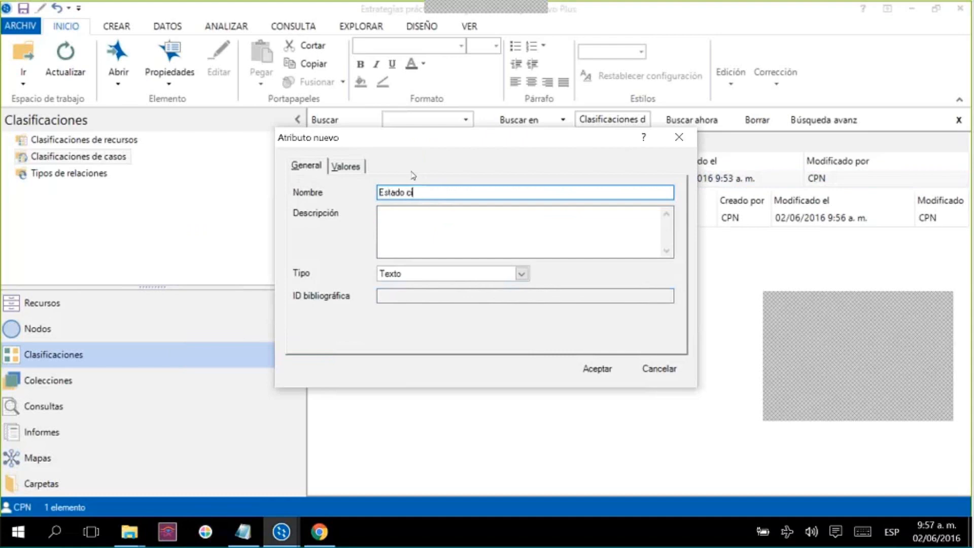
type("vil")
left_click(355, 168)
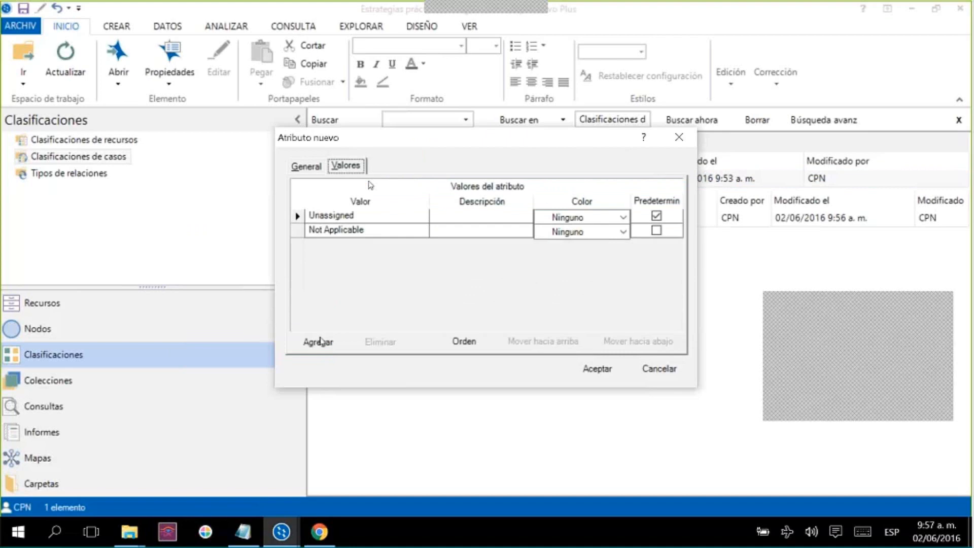
left_click(318, 171)
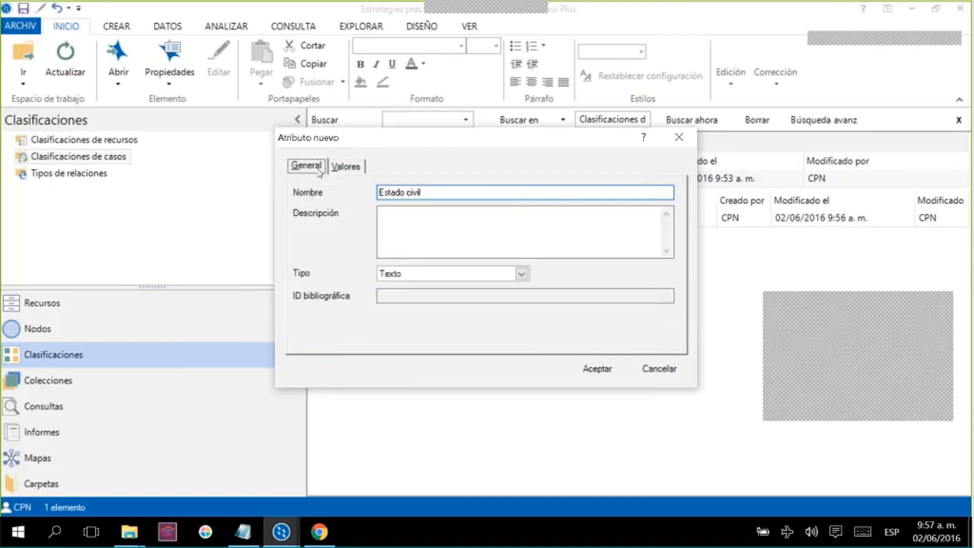
left_click_drag(426, 193, 378, 193)
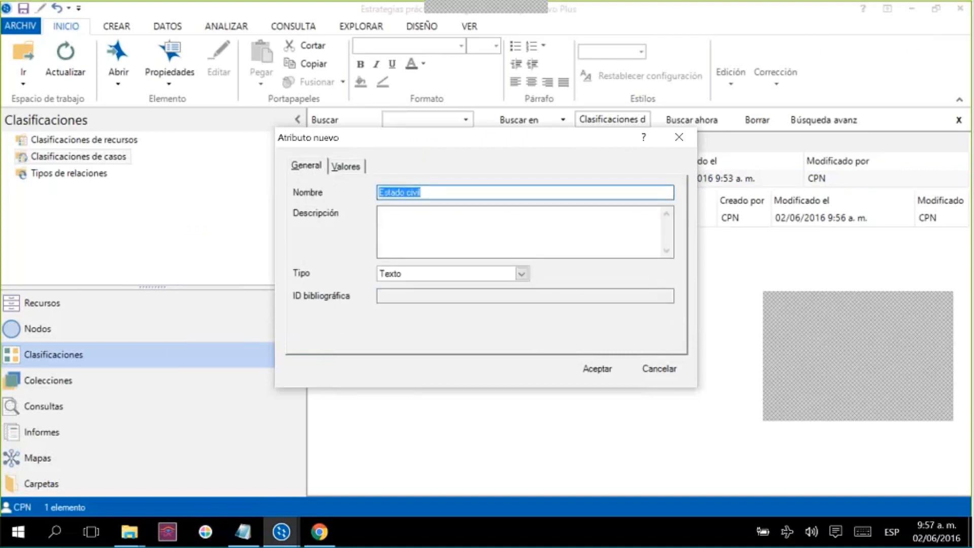
Add the values Casado /a, Unión libre and Soltero /a to the Estado civil attribute and accept it
left_click(346, 168)
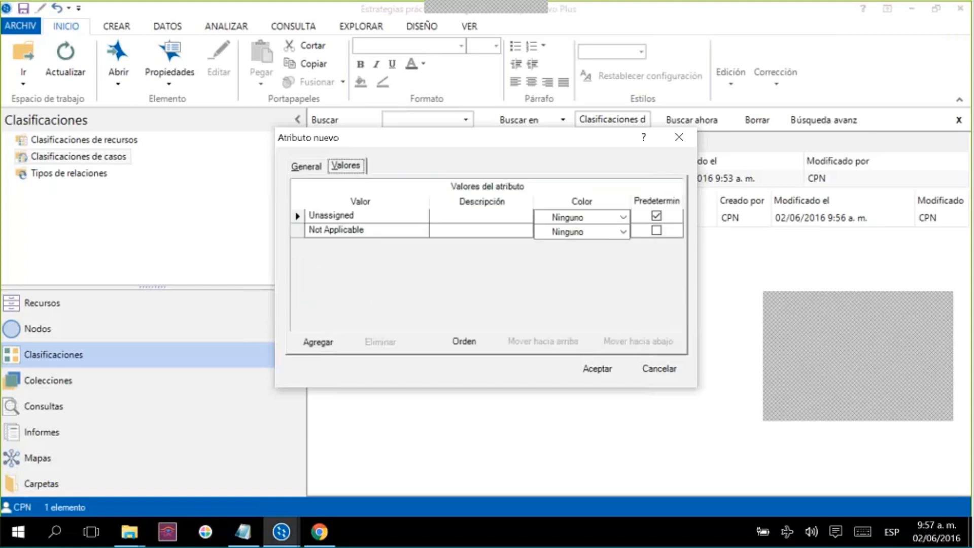
left_click(297, 245)
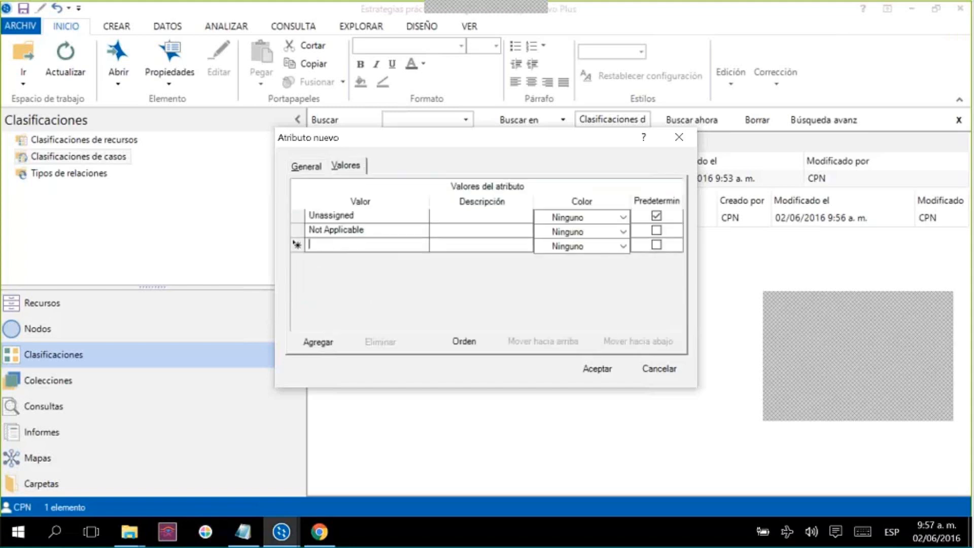
type("Casado /a")
key("Return")
type("U")
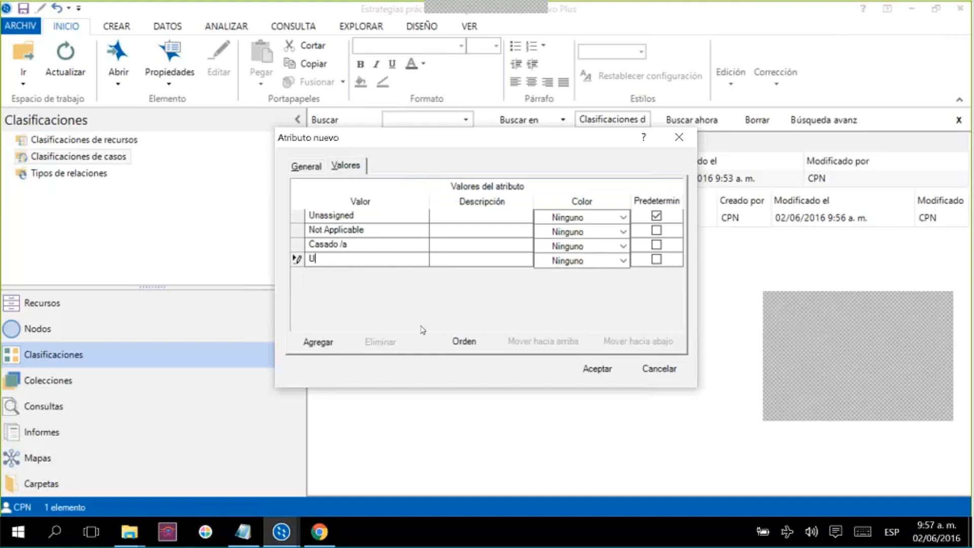
type("nión libre")
key("Return")
type("Sol")
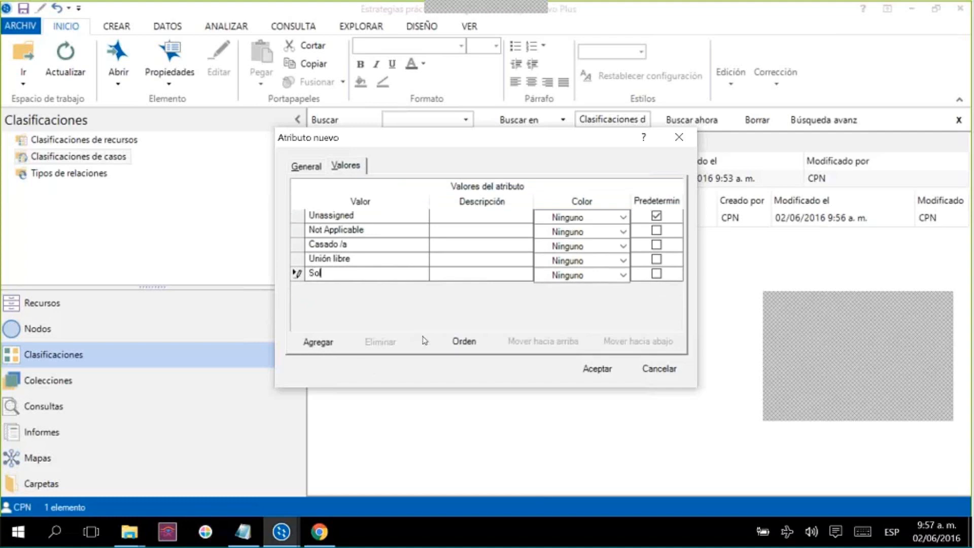
type("tero /a")
left_click(597, 370)
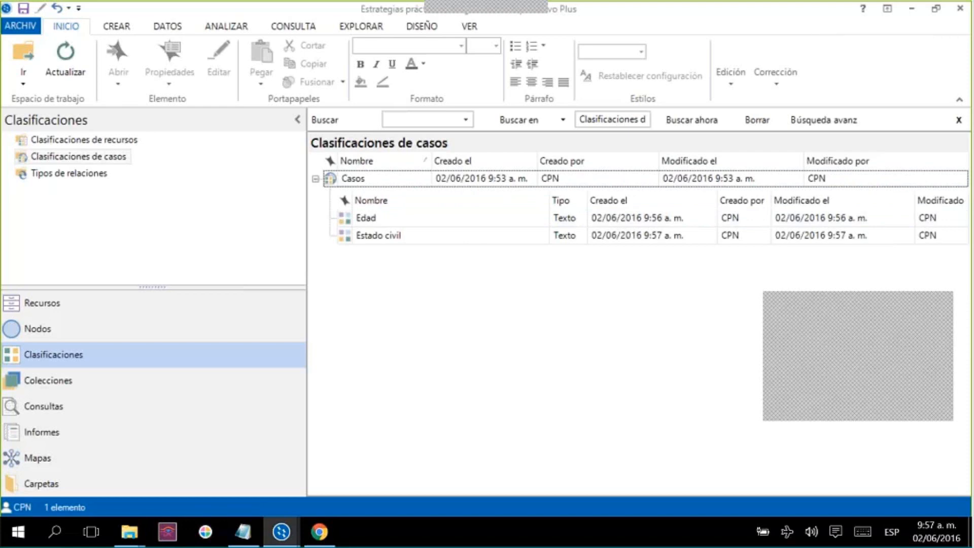
Open the classification sheet of Casos to examine its attribute columns, closing and reopening it once
left_click(366, 173)
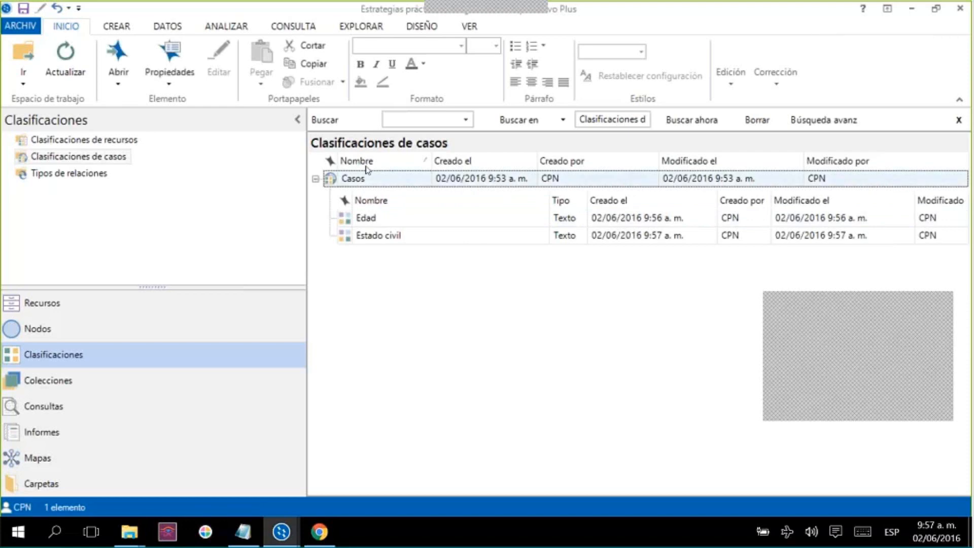
double_click(398, 184)
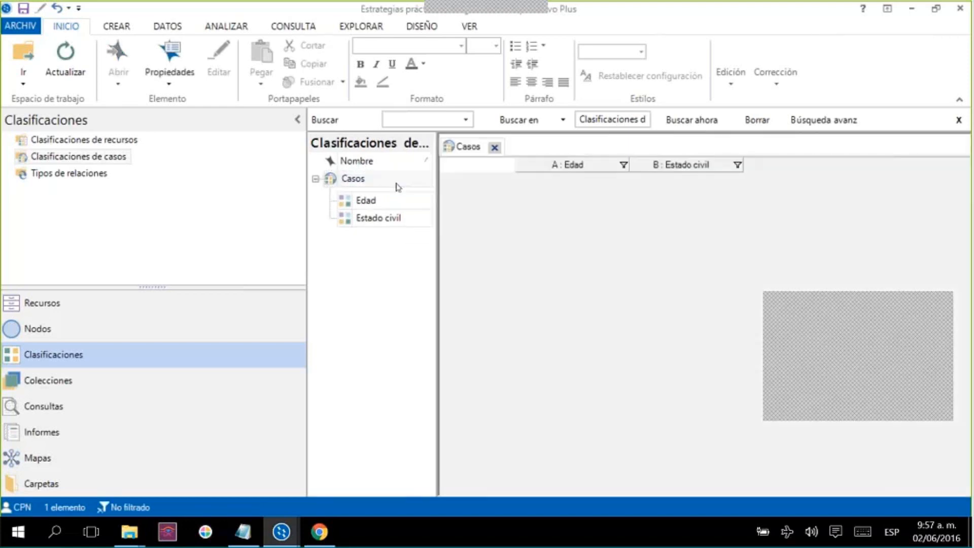
left_click(494, 148)
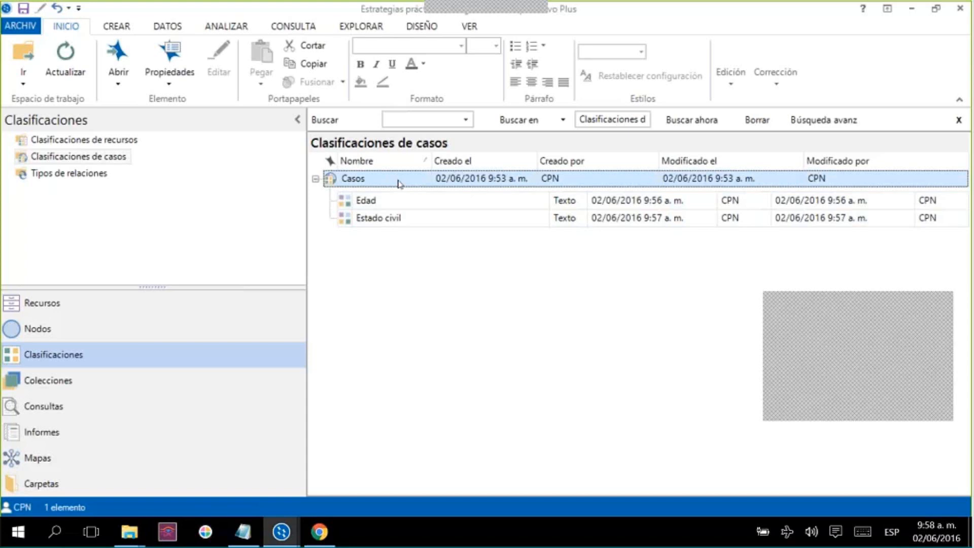
double_click(367, 183)
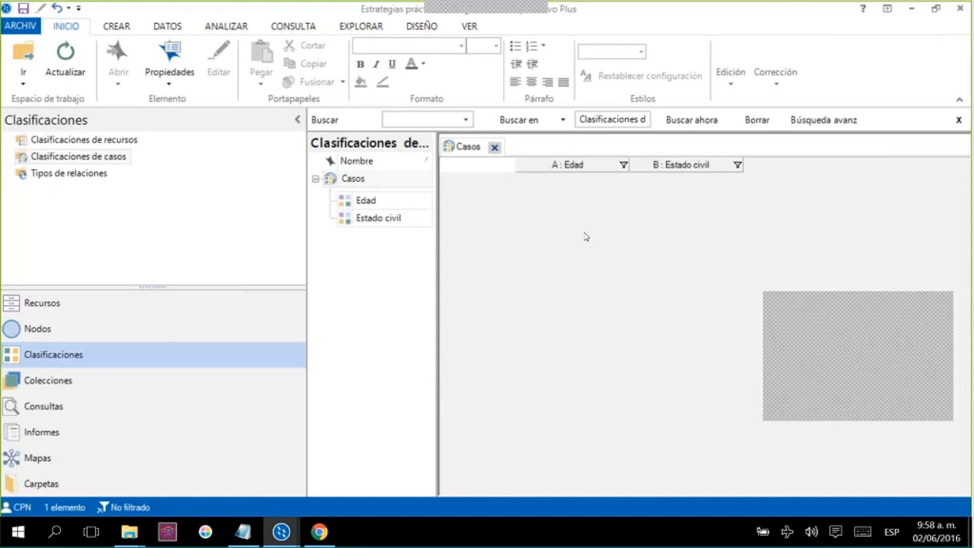
Select all five cases in the Casos node folder and assign them the Casos classification
left_click(495, 147)
left_click(264, 339)
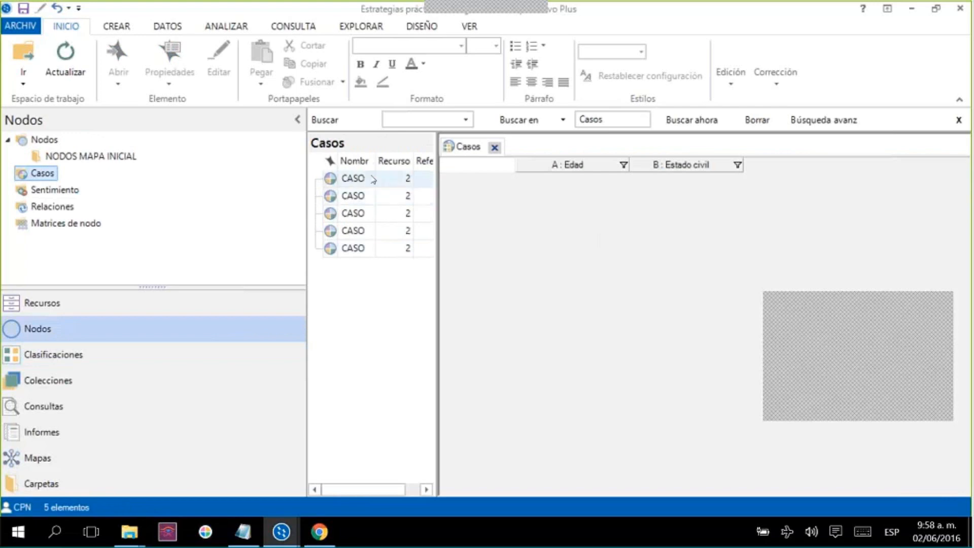
left_click(357, 183)
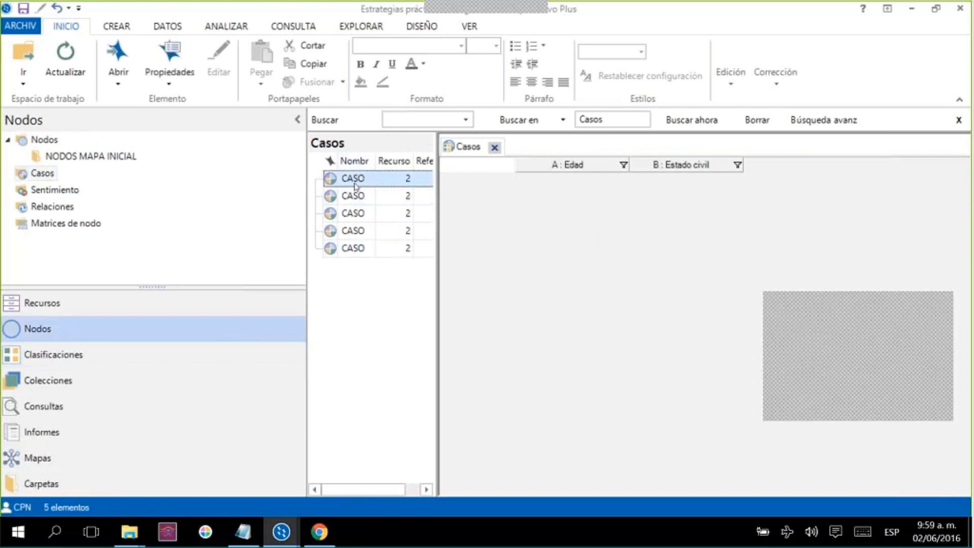
key("shift+Down")
key("shift+Down")
key("shift+Down")
key("shift+Down")
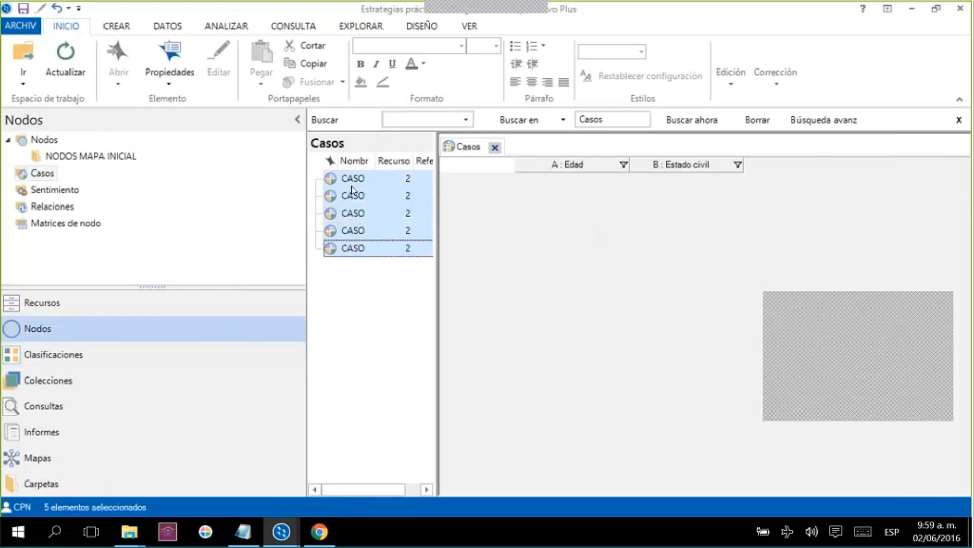
right_click(353, 190)
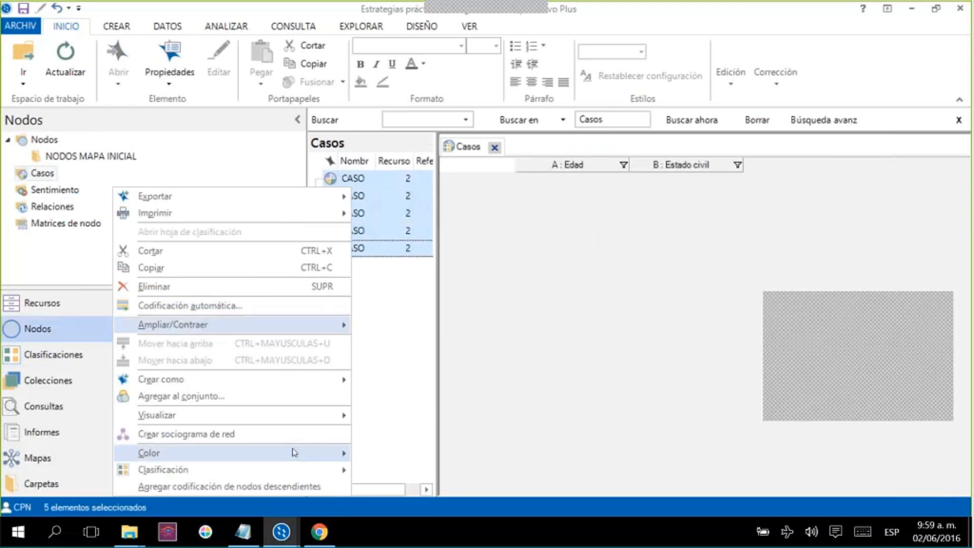
mouse_move(295, 452)
mouse_move(283, 472)
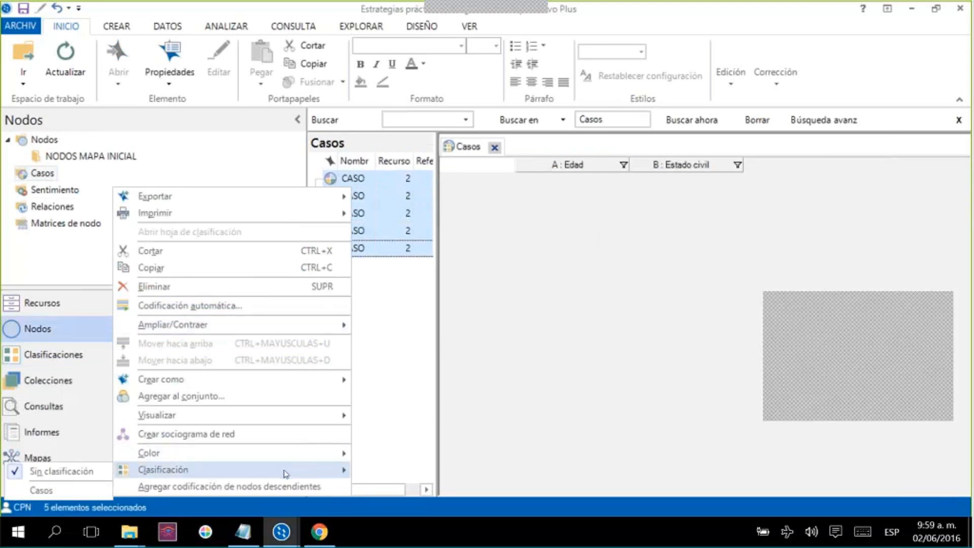
left_click(60, 490)
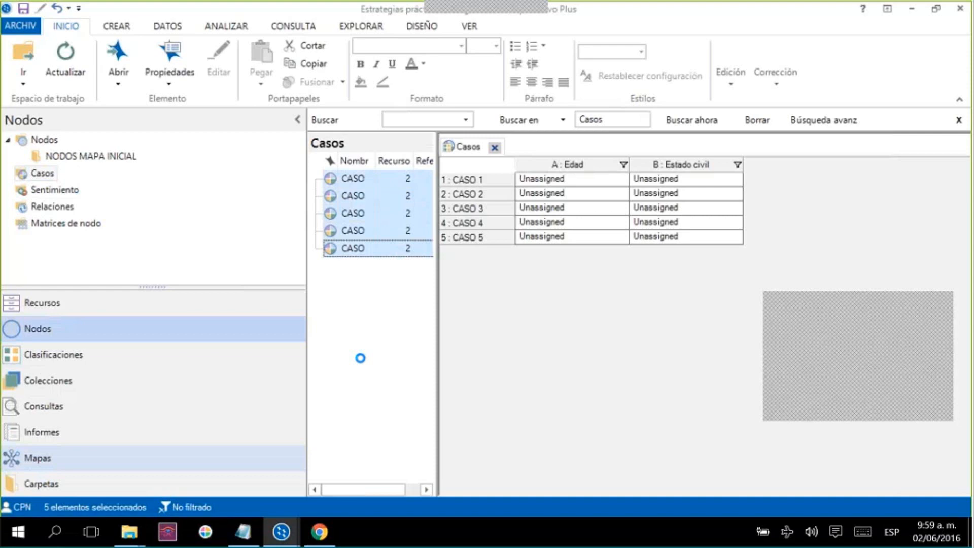
Show the ENTREVISTAS sources and try to widen the name column of their list
key("ctrl+1")
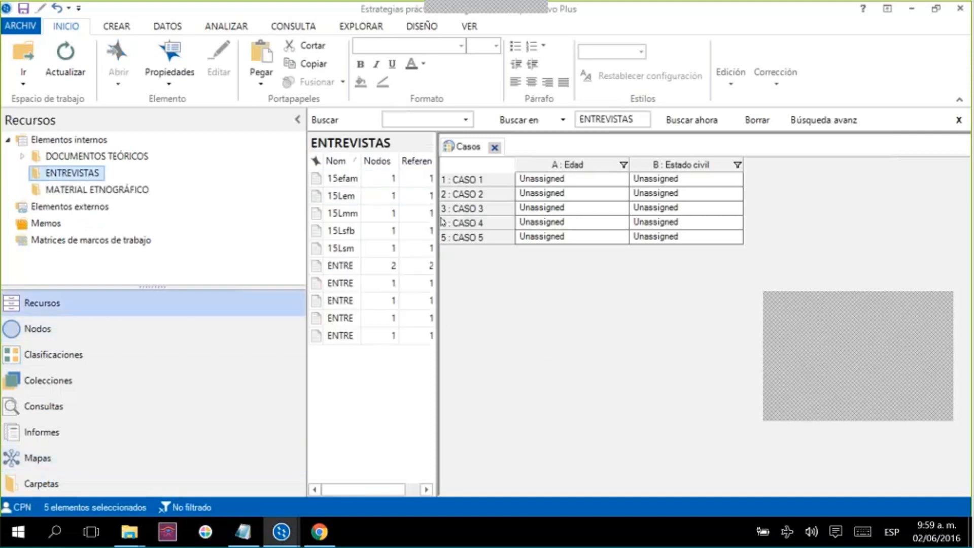
left_click_drag(361, 160, 439, 160)
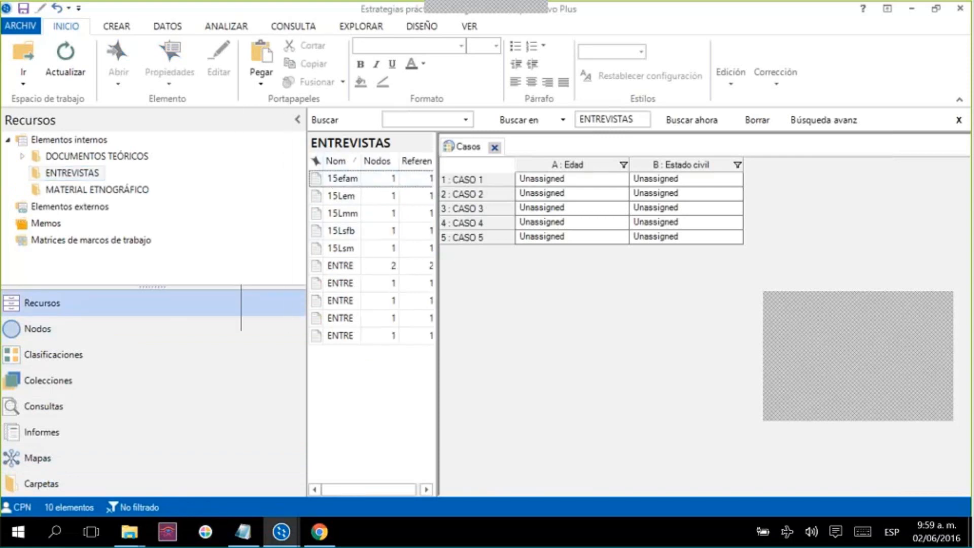
left_click(542, 337)
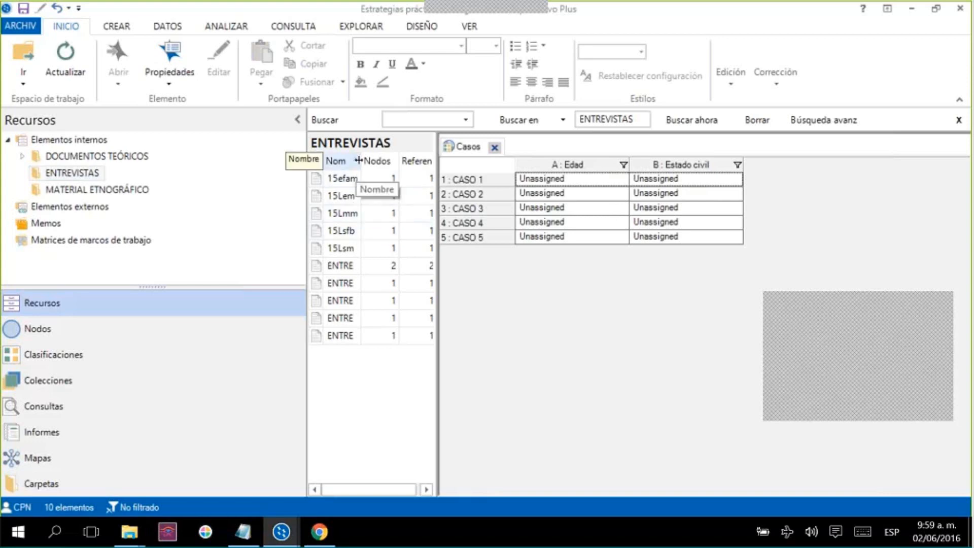
left_click_drag(361, 162, 432, 156)
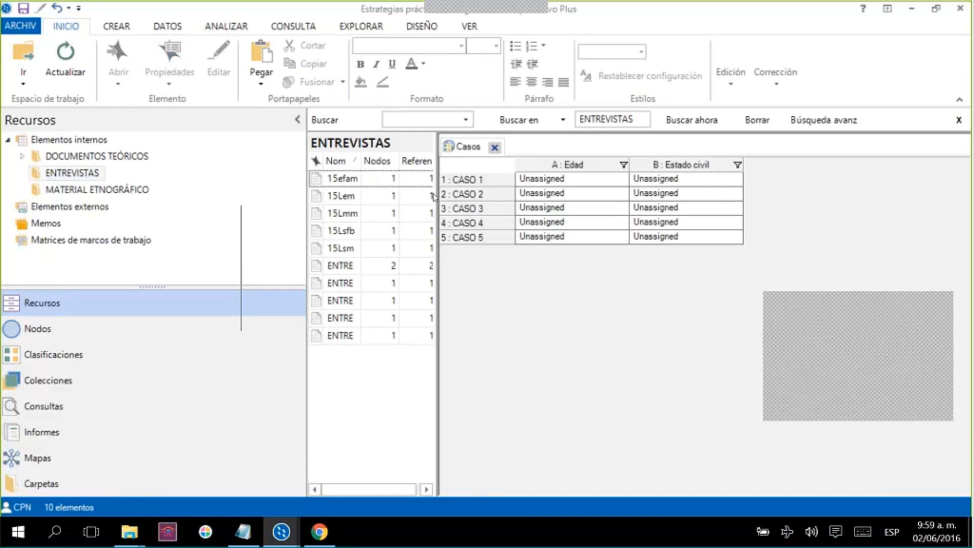
Set Edad to 19 a 25 años for CASO 1 and 26 a 35 años for CASO 2 in the classification sheet
left_click(624, 183)
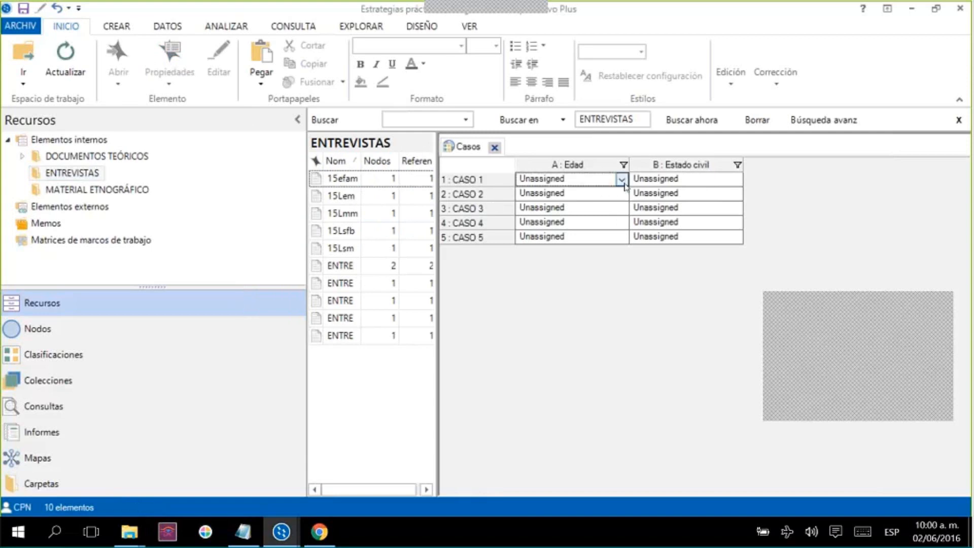
left_click(622, 180)
left_click(615, 216)
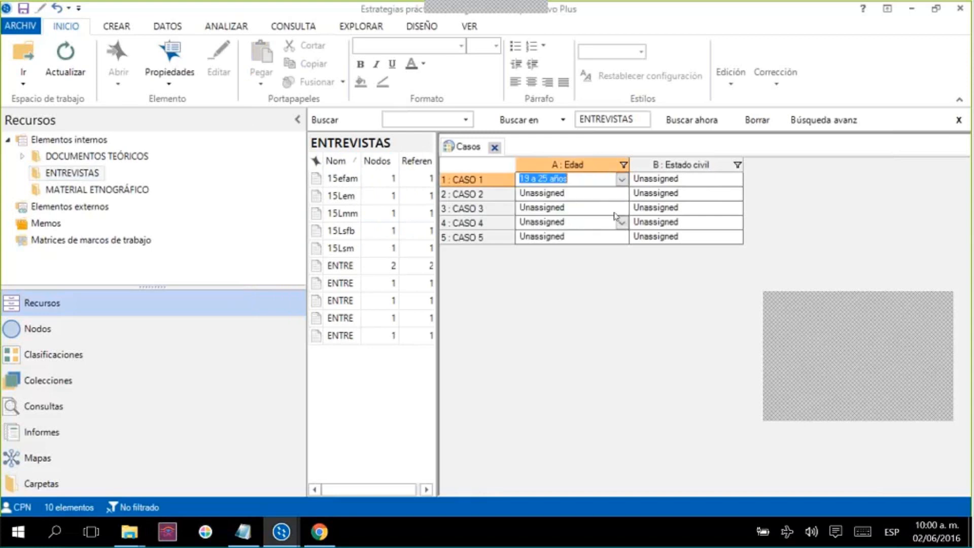
left_click(622, 194)
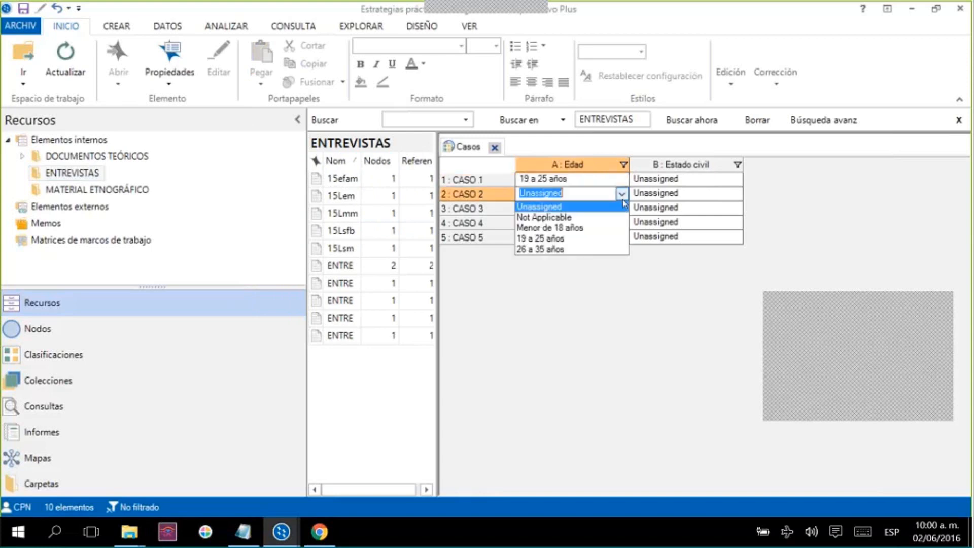
left_click(587, 249)
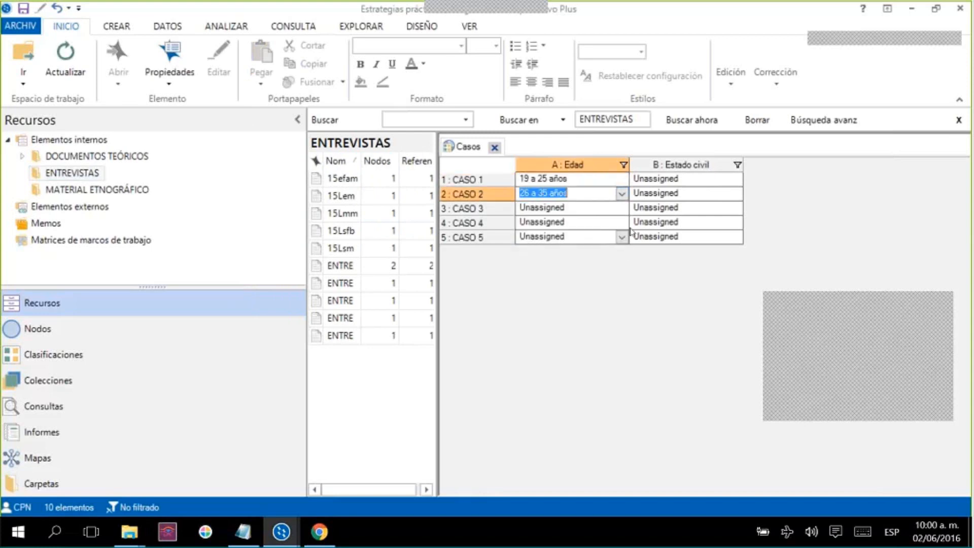
Set Edad to Menor de 18 años for CASO 3, 19 a 25 años for CASO 4 and 26 a 35 años for CASO 5
left_click(621, 208)
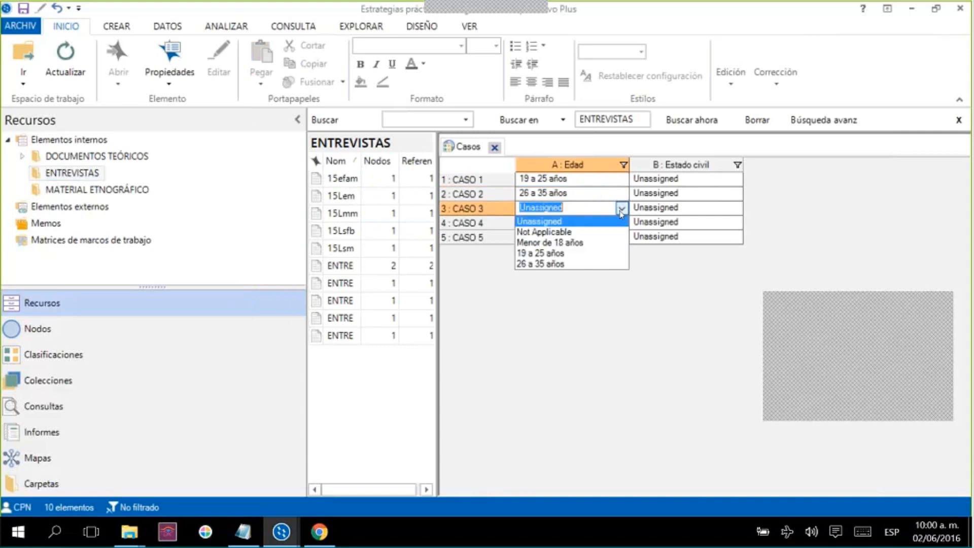
left_click(623, 241)
left_click(622, 225)
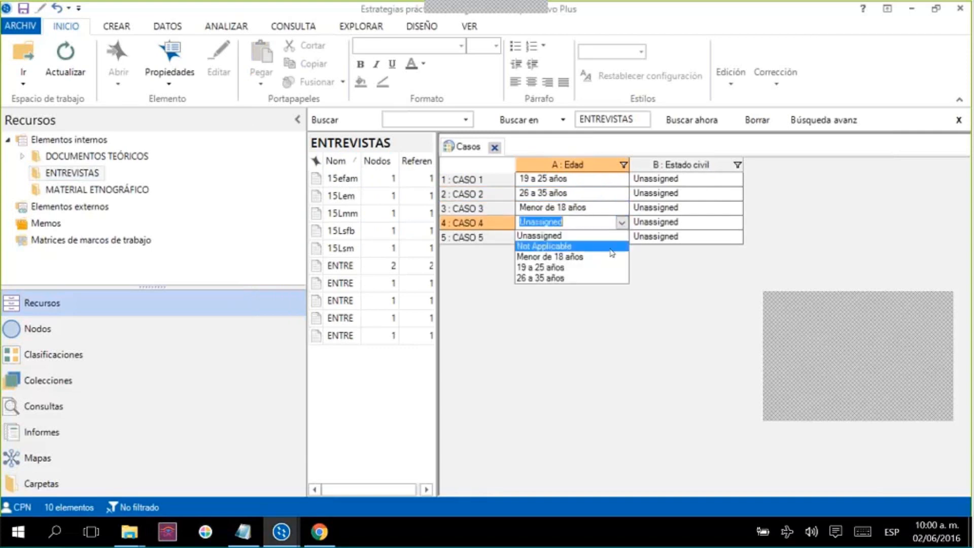
left_click(611, 265)
left_click(622, 237)
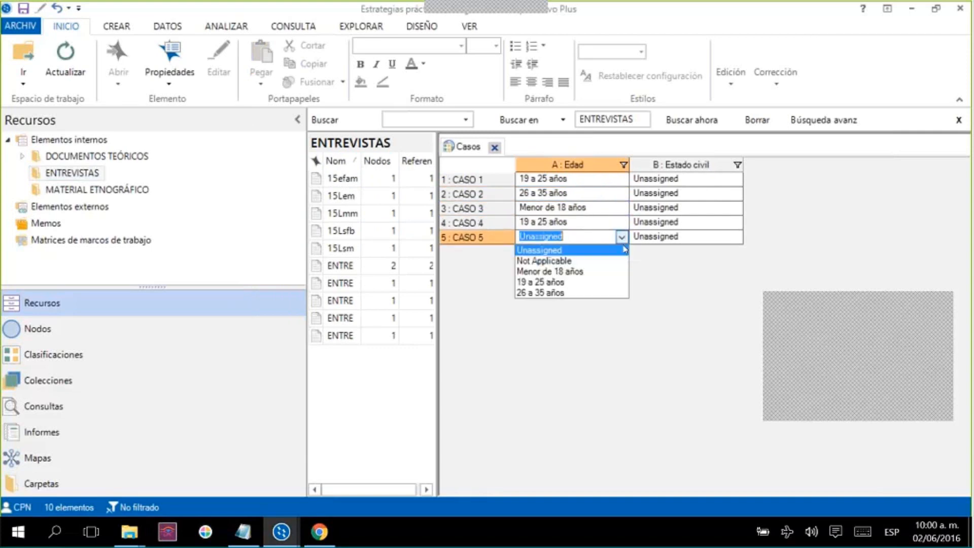
left_click(595, 293)
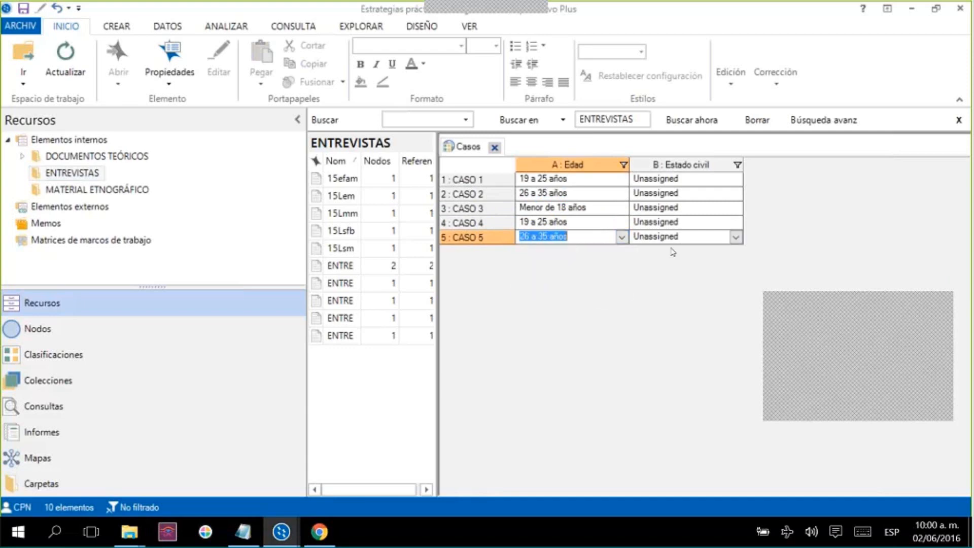
Set Estado civil to Casado /a for CASO 1 and CASO 3, and to Soltero /a for CASO 2, CASO 4 and CASO 5
left_click(736, 179)
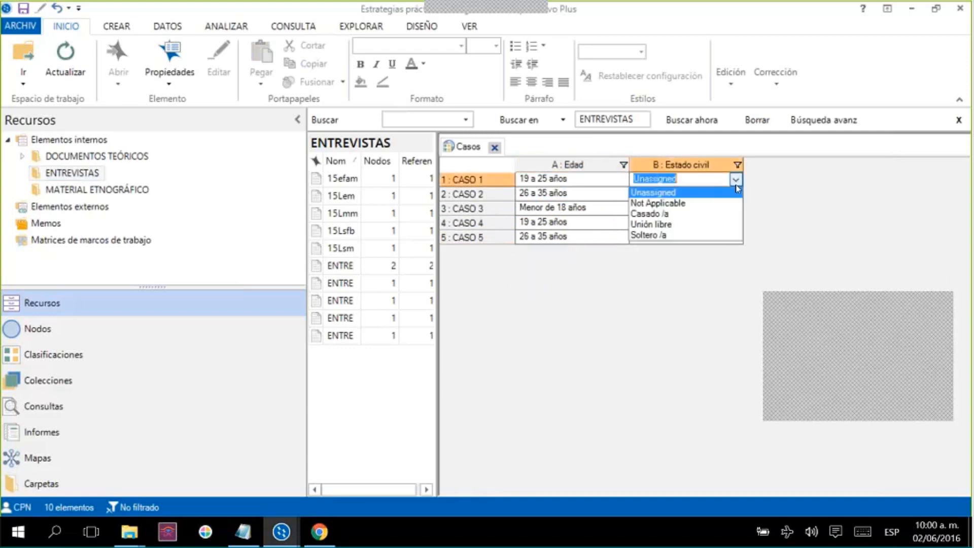
left_click(733, 213)
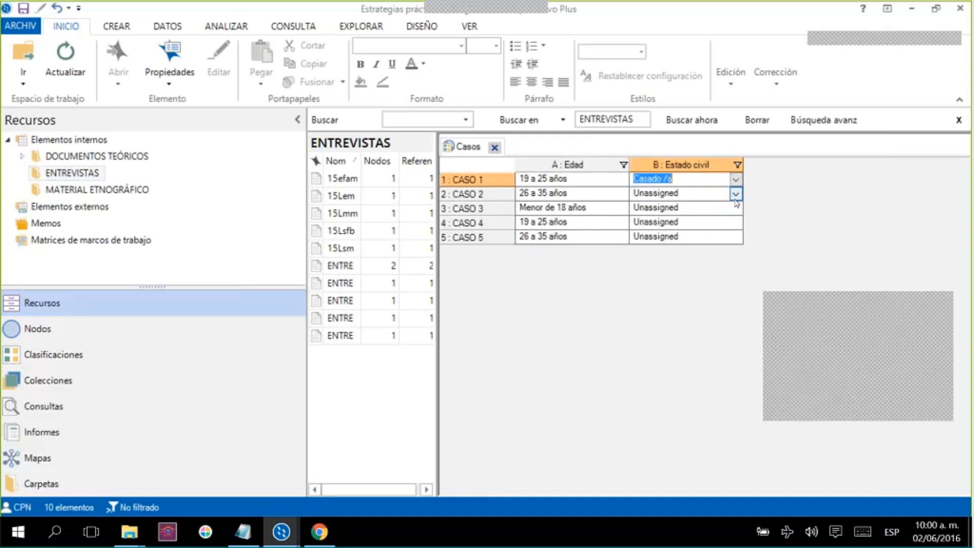
left_click(736, 193)
left_click(708, 250)
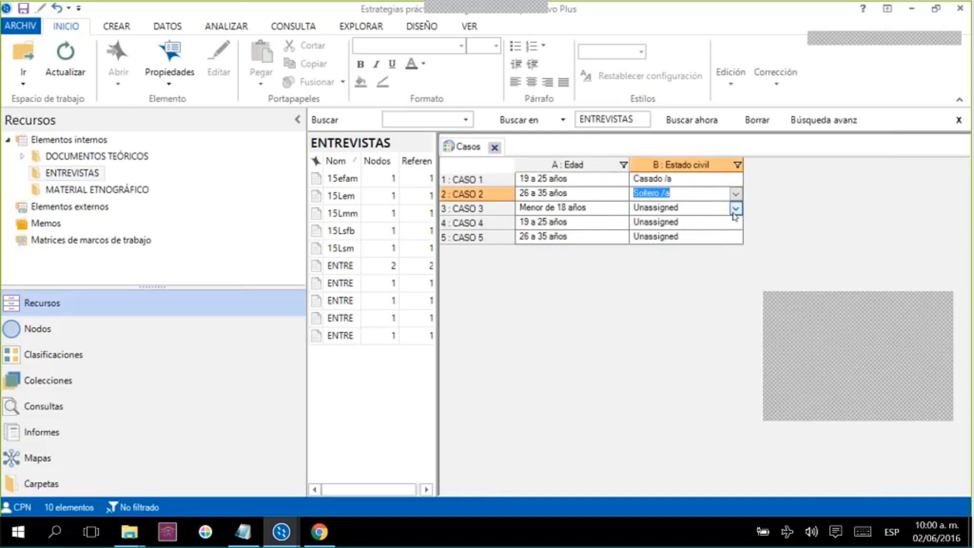
left_click(734, 211)
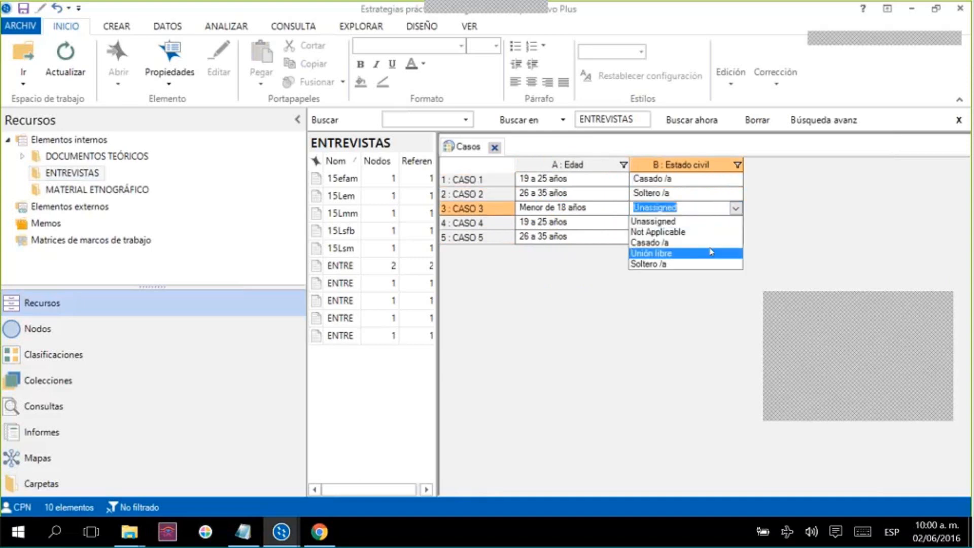
left_click(713, 242)
left_click(735, 223)
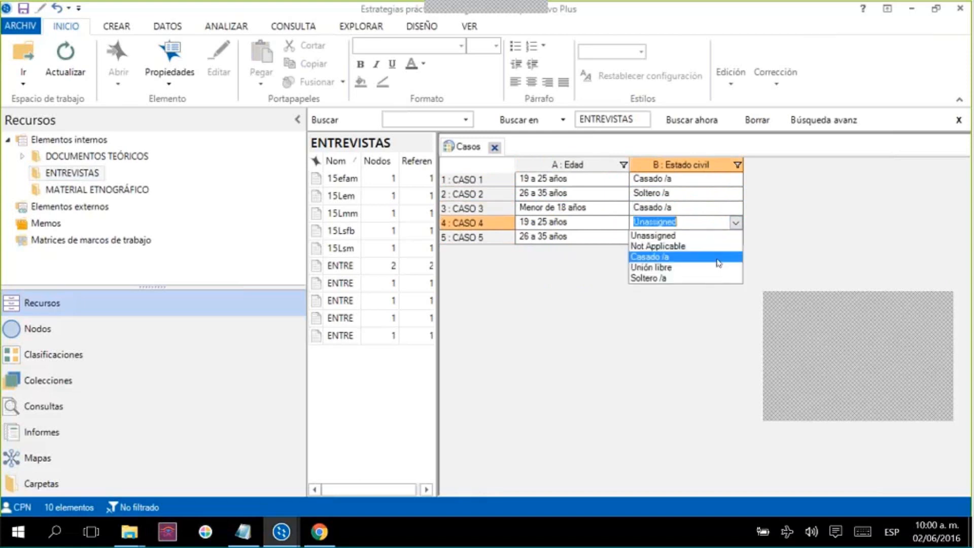
left_click(722, 277)
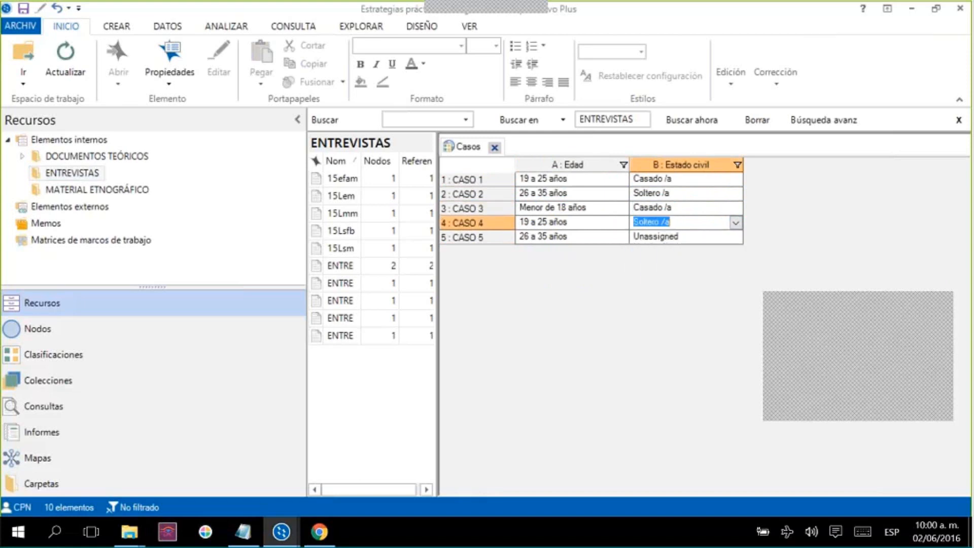
left_click(735, 237)
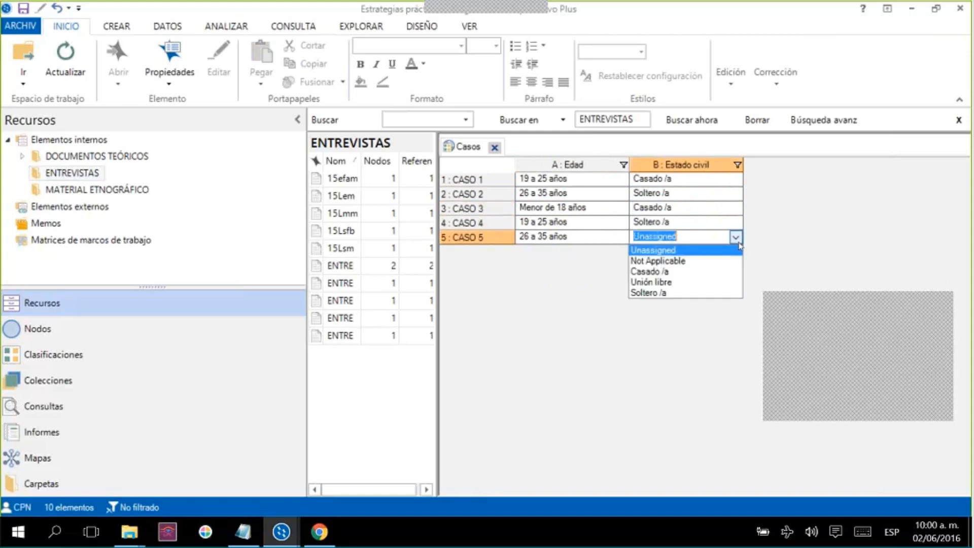
left_click(705, 294)
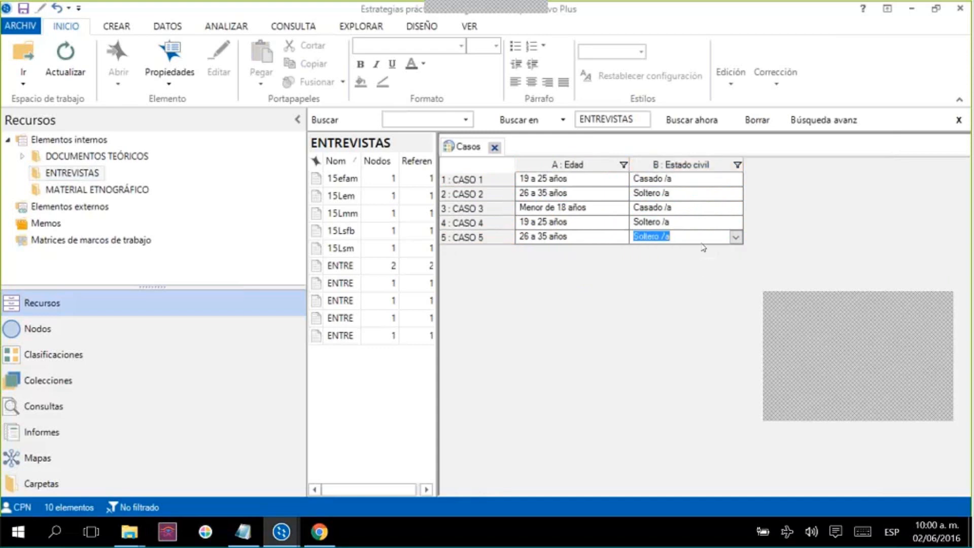
left_click(702, 238)
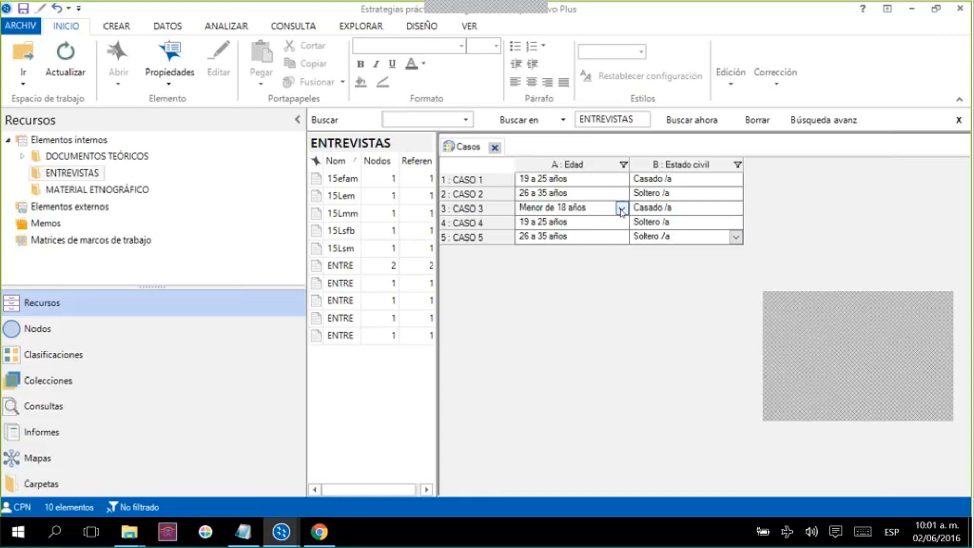
left_click(621, 211)
left_click(622, 223)
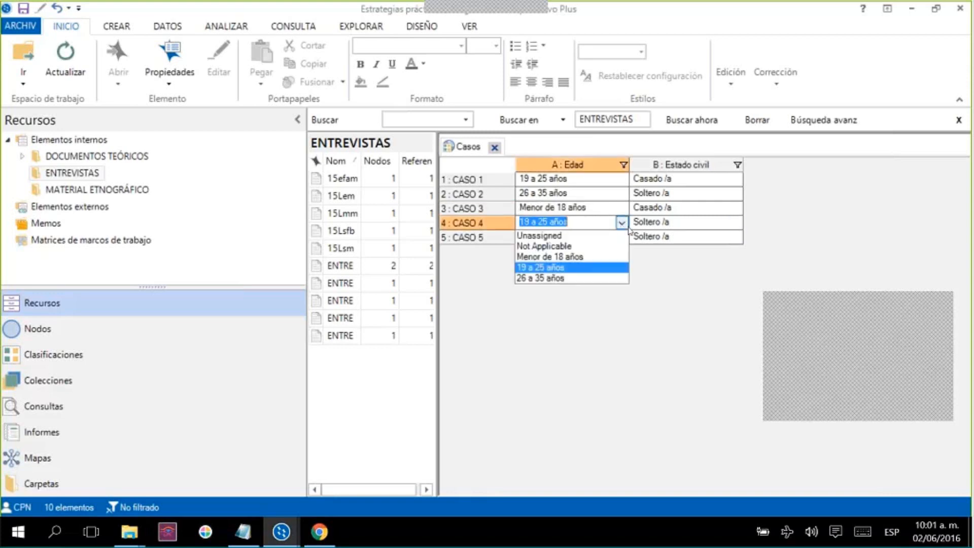
left_click(632, 255)
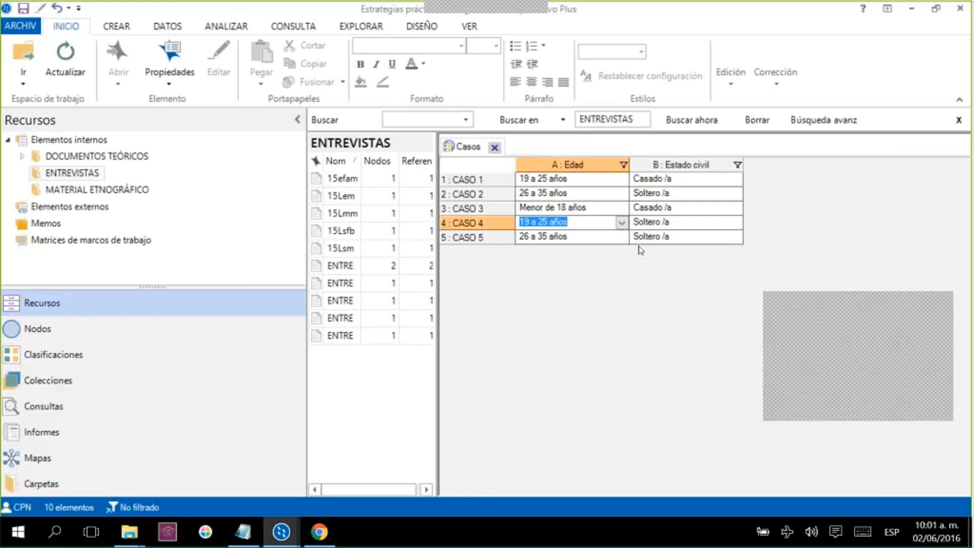
left_click(678, 238)
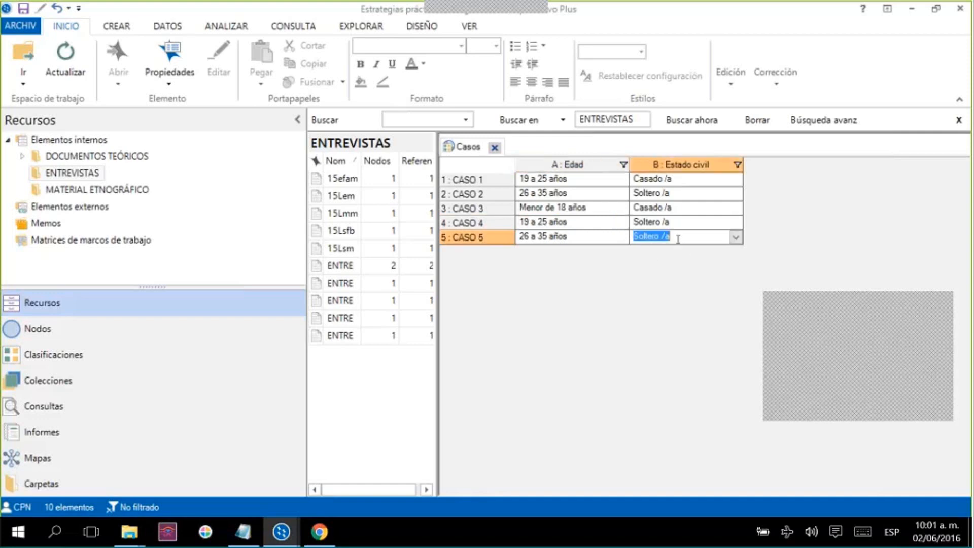
double_click(675, 238)
left_click(688, 237)
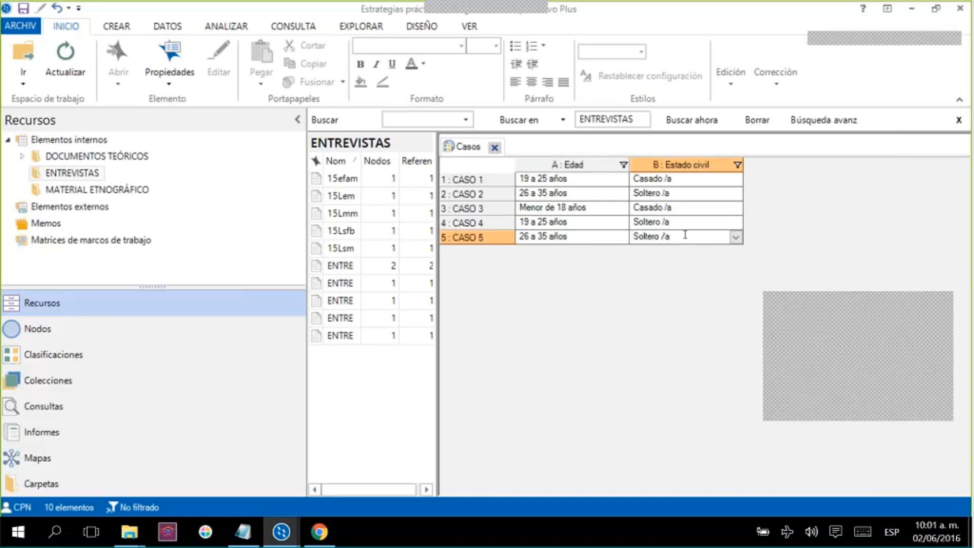
key("Return")
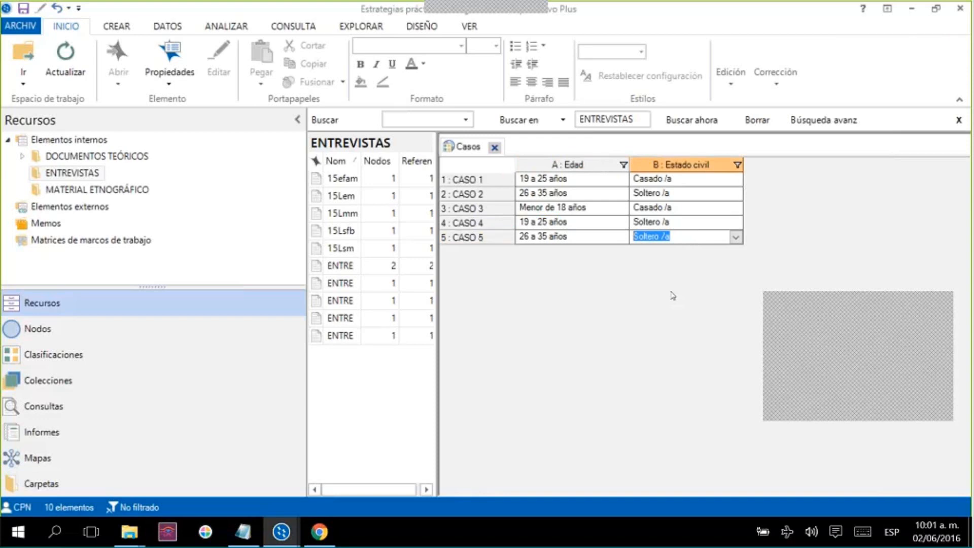
left_click(674, 182)
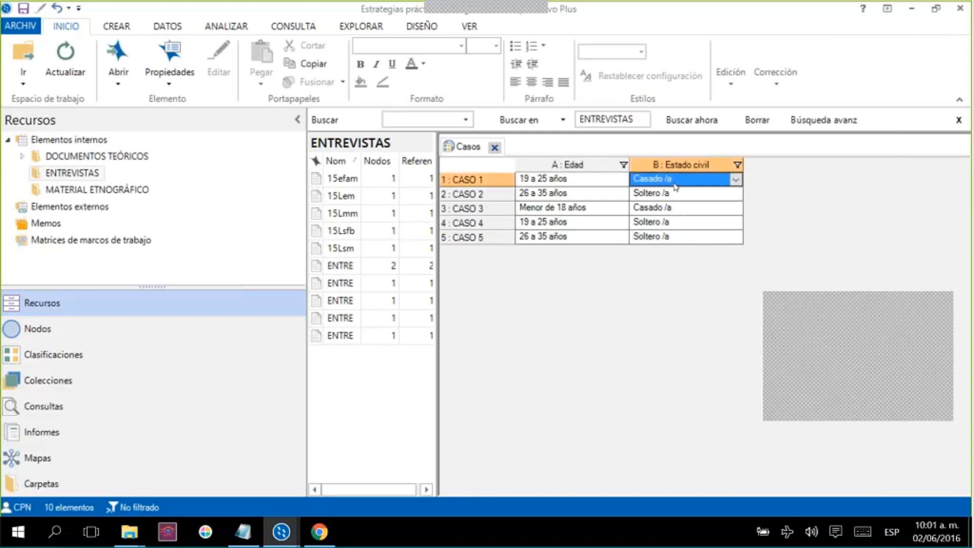
left_click(675, 330)
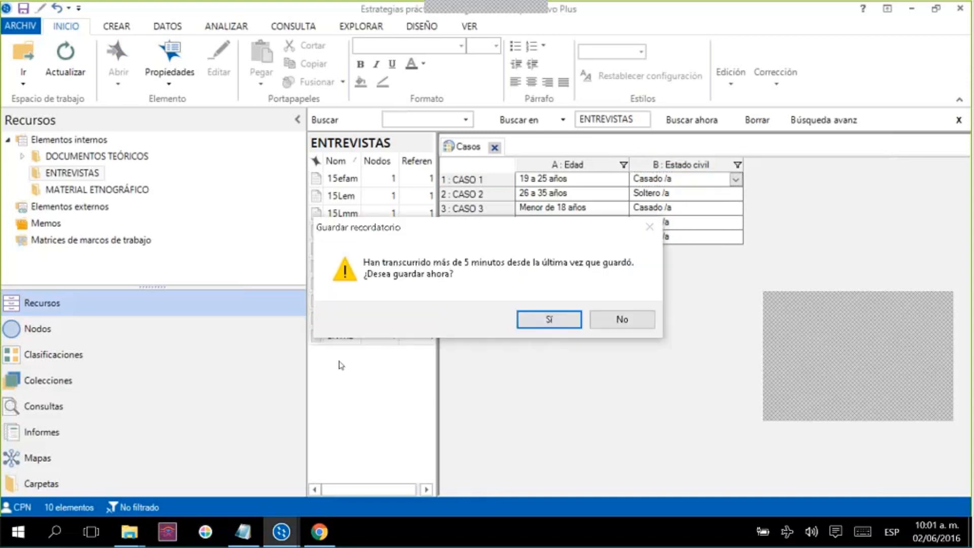
Accept the save reminder to save the project
left_click(536, 320)
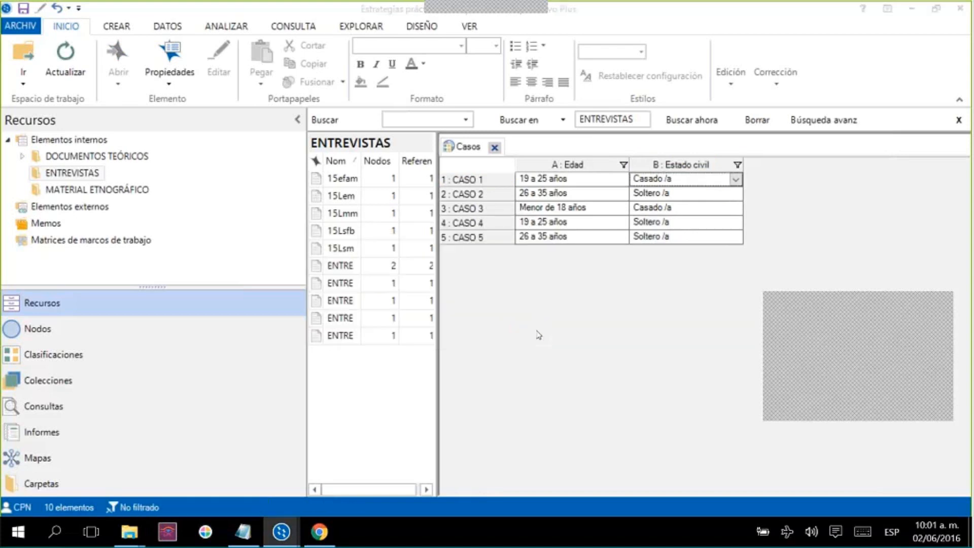
Chart the cases by the values of the Edad attribute in the Casos case classification
left_click(119, 365)
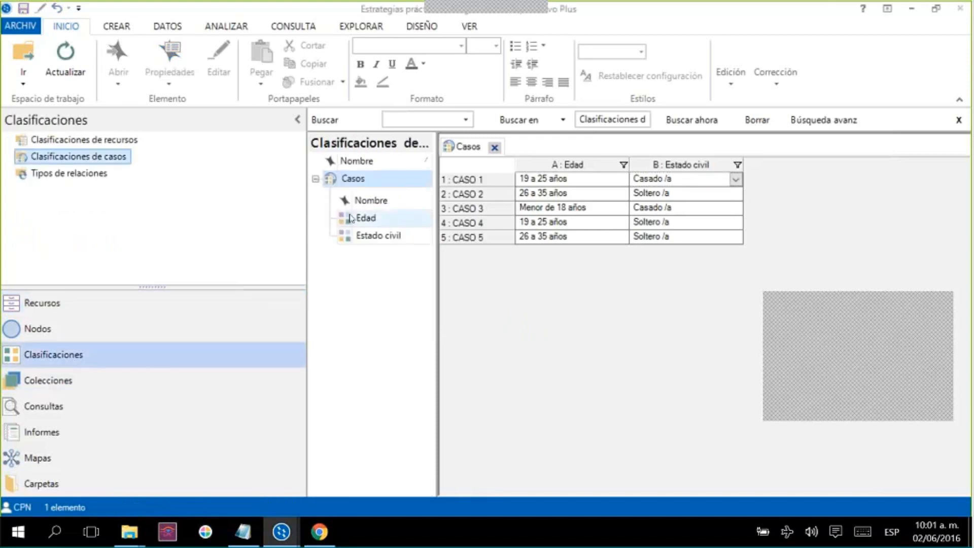
left_click(374, 178)
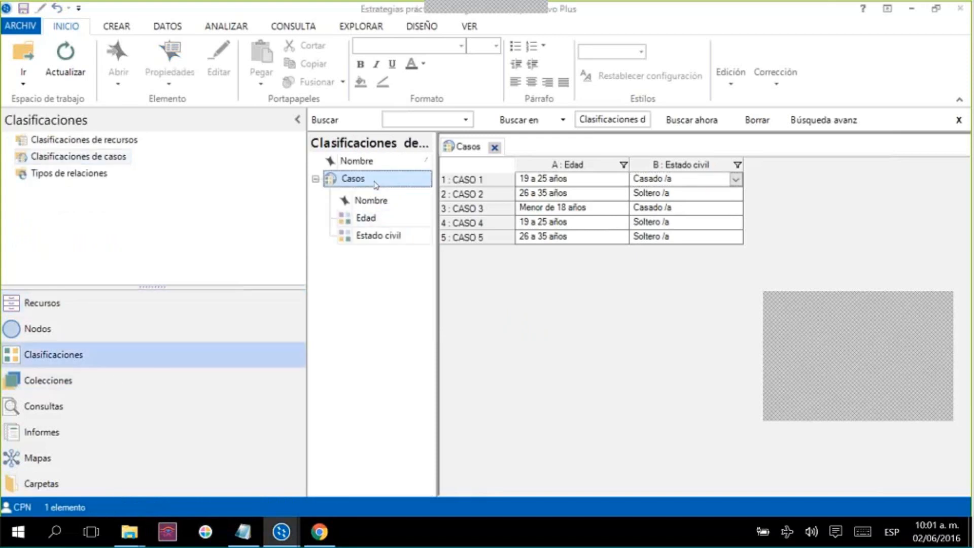
left_click(376, 223)
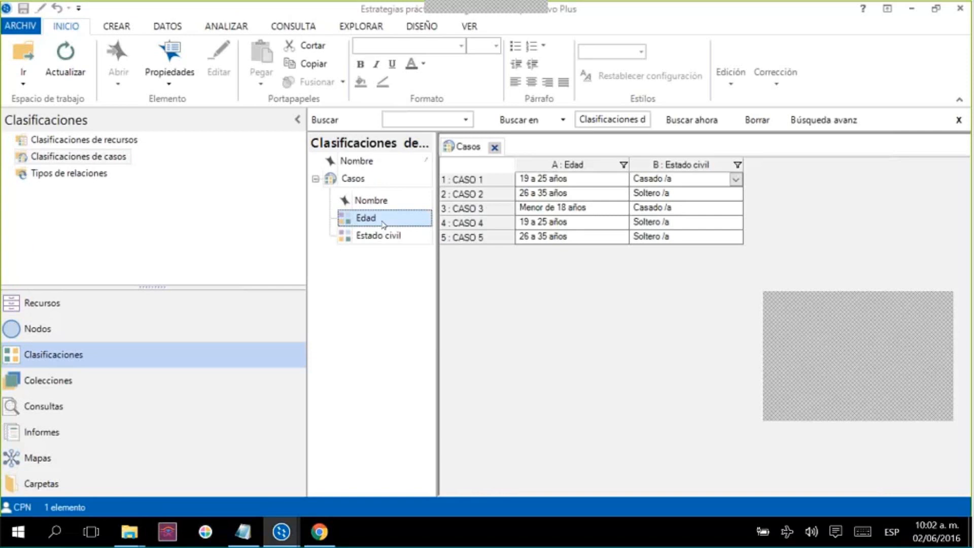
right_click(383, 224)
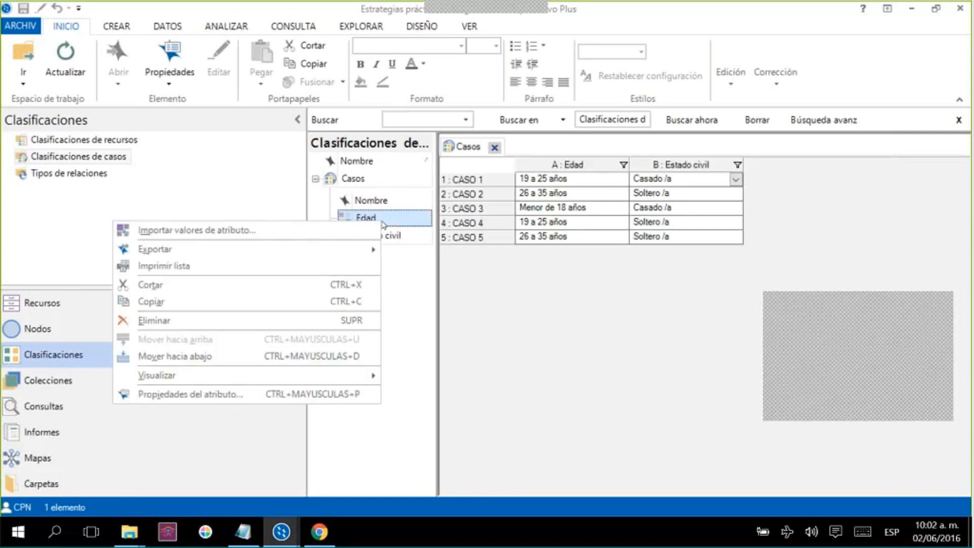
mouse_move(372, 375)
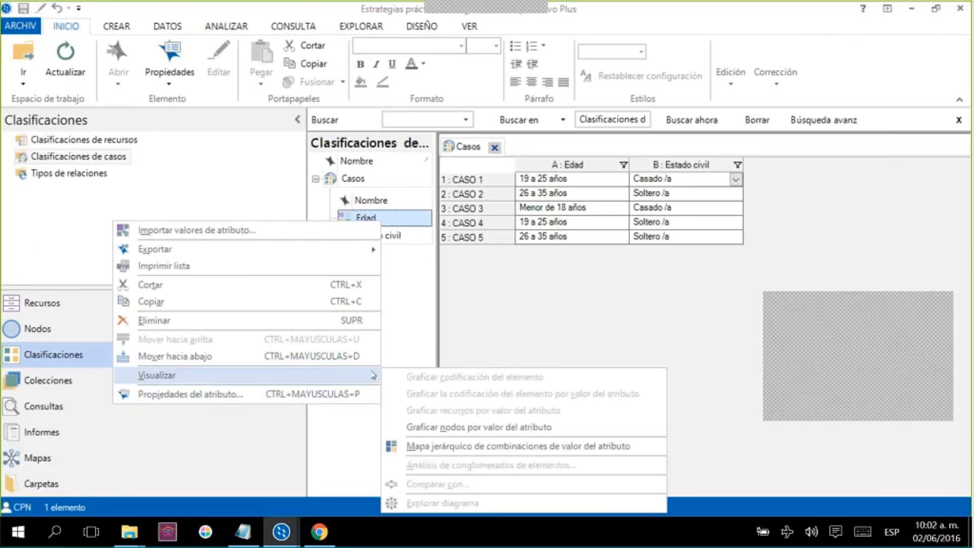
left_click(574, 432)
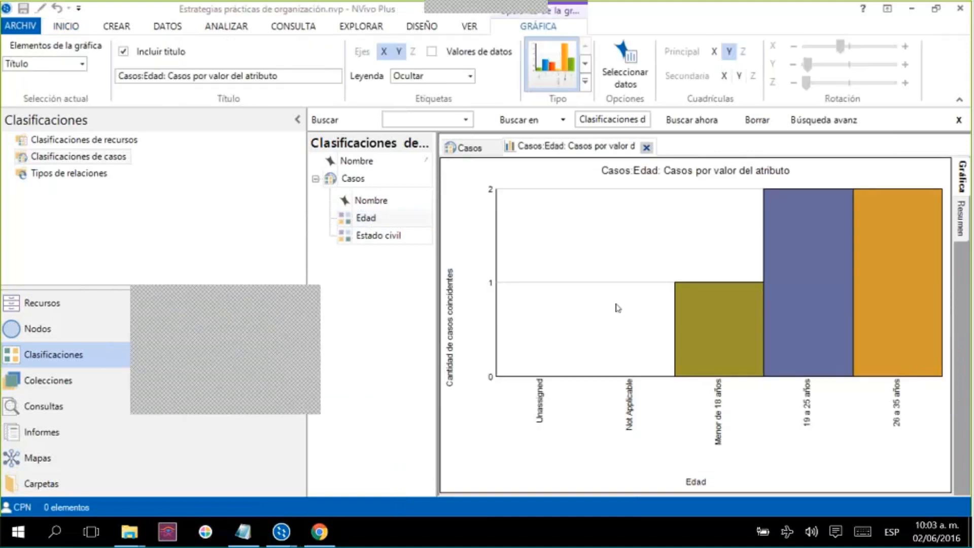
Set the Edad chart's X axis to all attribute values except 'Unassigned' and 'Not Applicable'
right_click(618, 306)
left_click(446, 386)
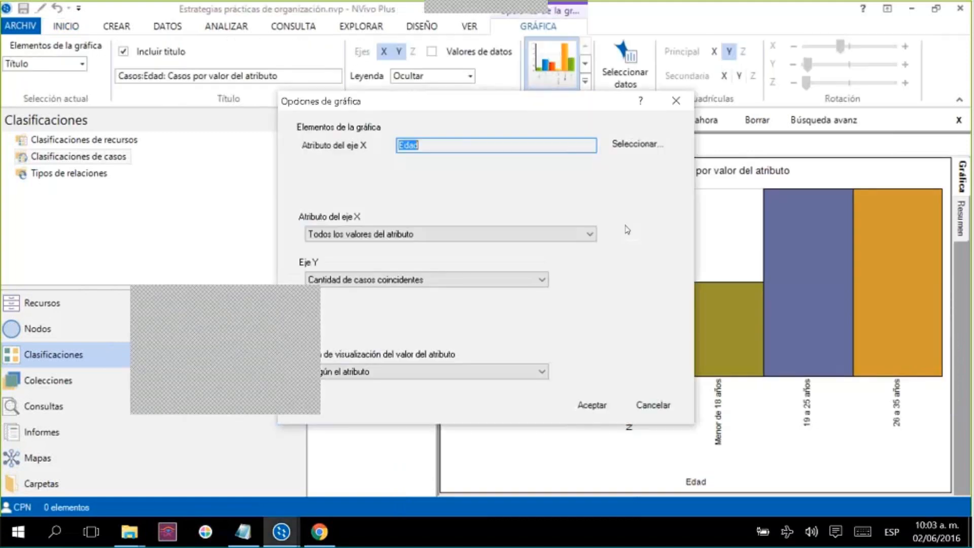
left_click(567, 233)
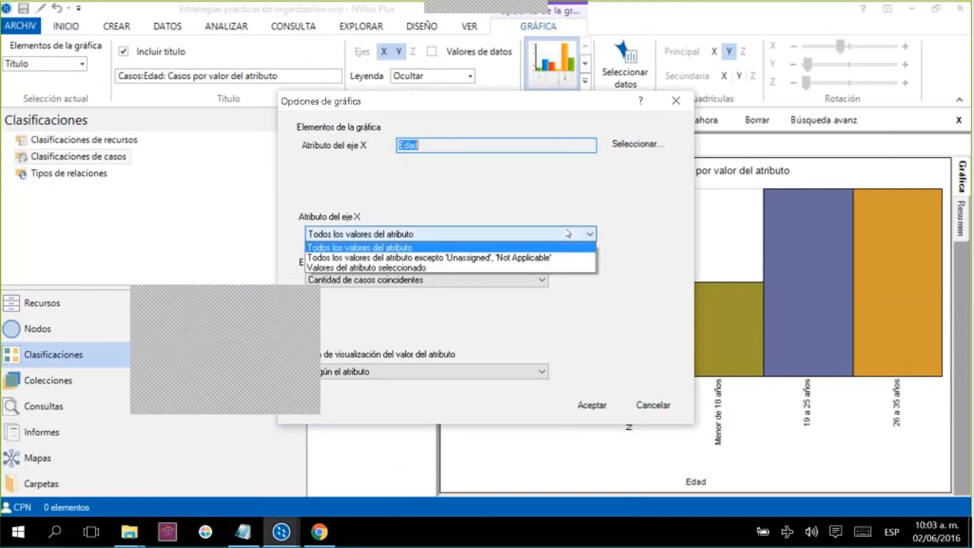
left_click(527, 259)
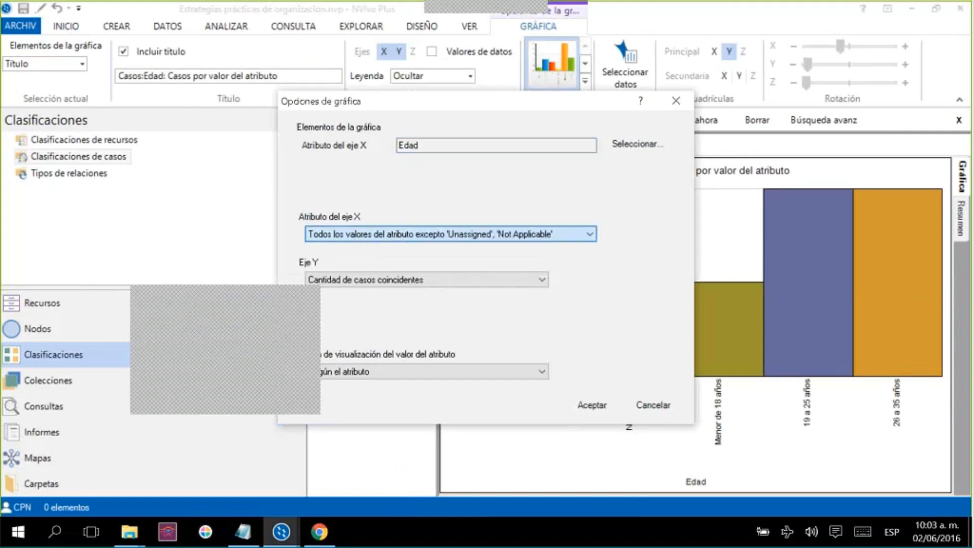
left_click(592, 405)
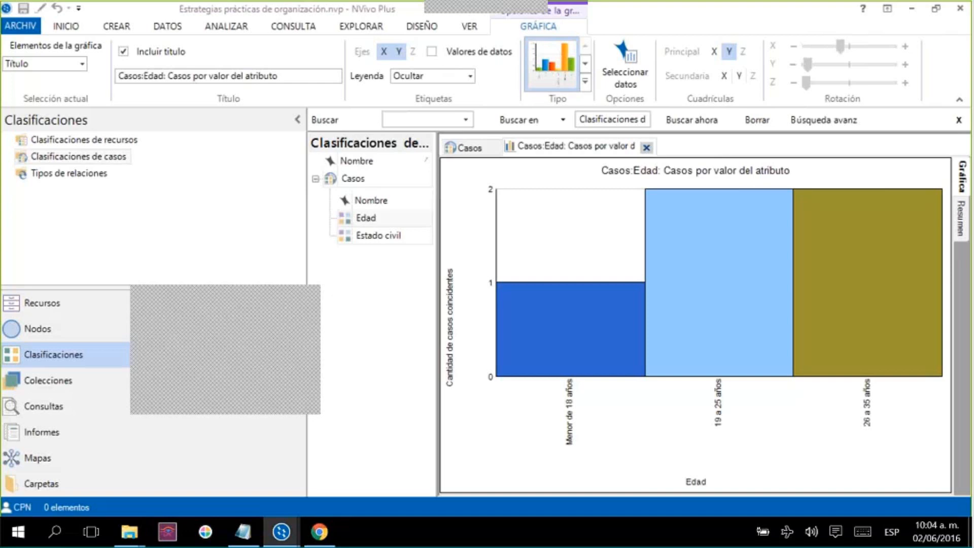
List the cases behind the Menor de 18 años bar and select the matching case
mouse_move(555, 374)
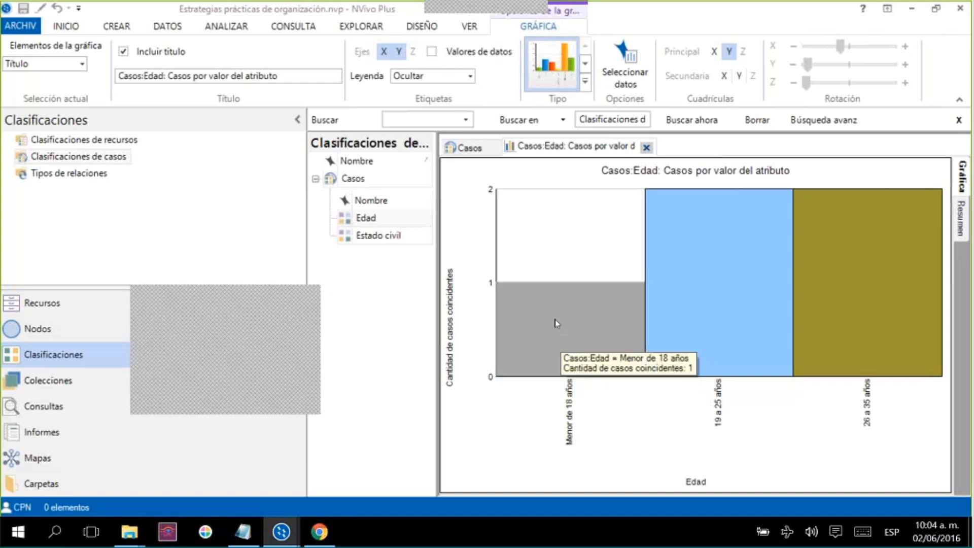
left_click(567, 331)
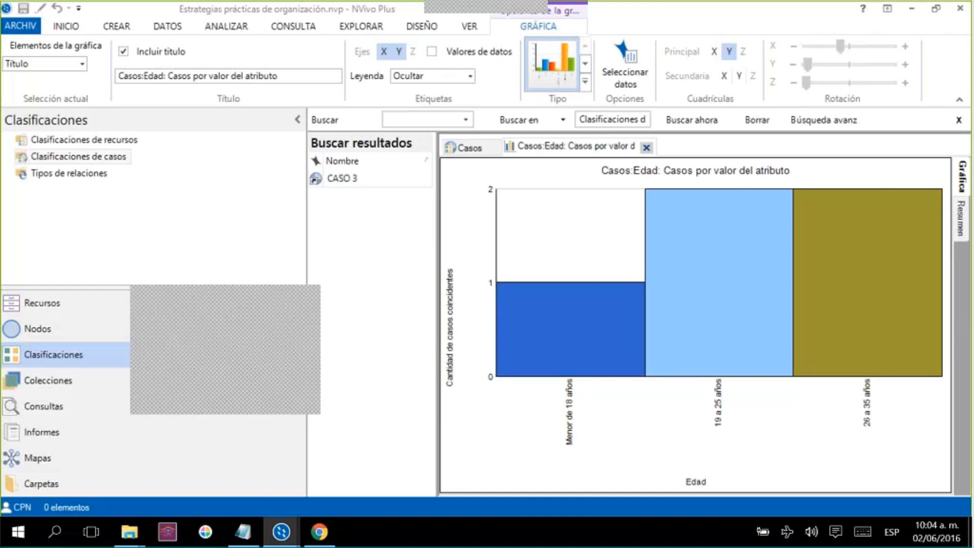
left_click(363, 183)
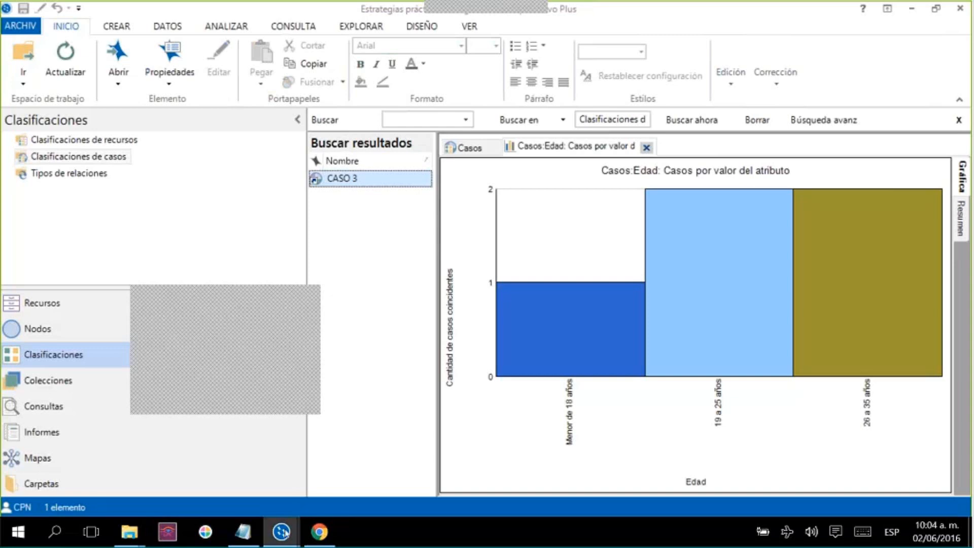
Review the Carpetas, Clasificaciones and Atributos ideas in the Presentación mind map, and return to the Casos classification sheet
left_click(364, 464)
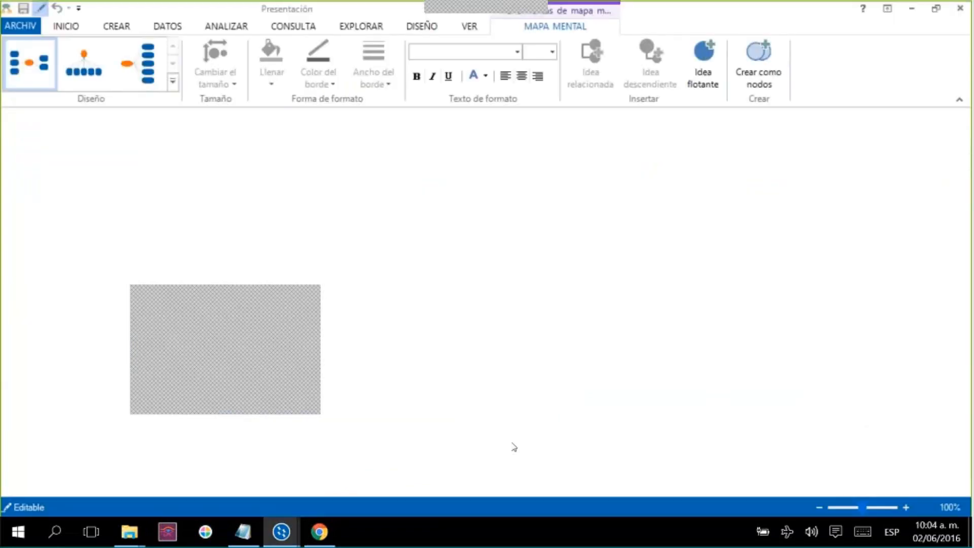
mouse_move(235, 289)
left_mouse_down()
mouse_move(244, 298)
mouse_move(351, 286)
mouse_move(748, 286)
left_mouse_up()
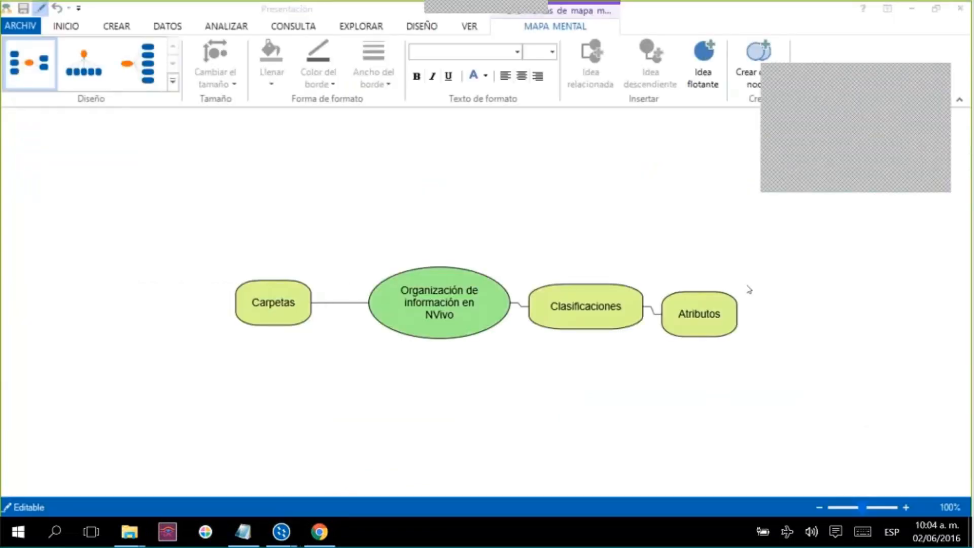
left_click(434, 317)
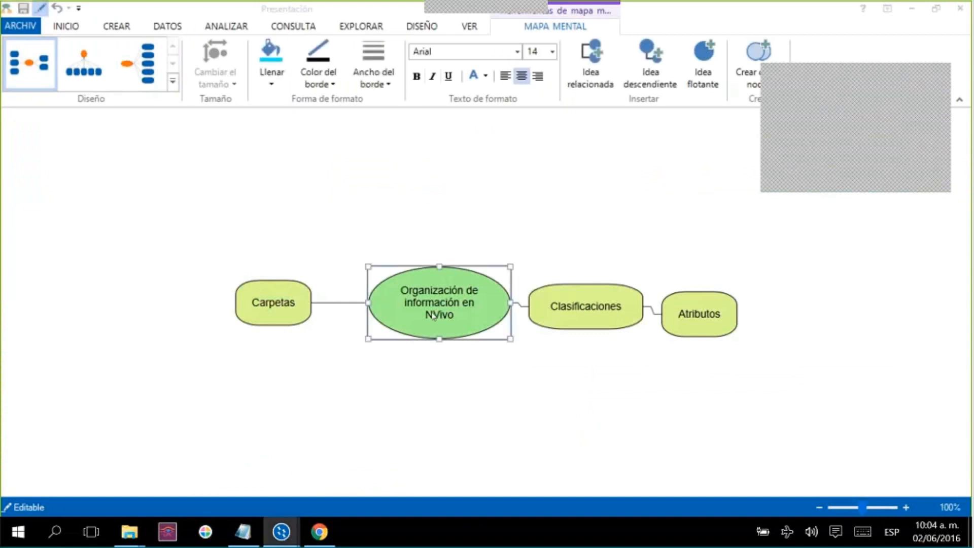
key("Left")
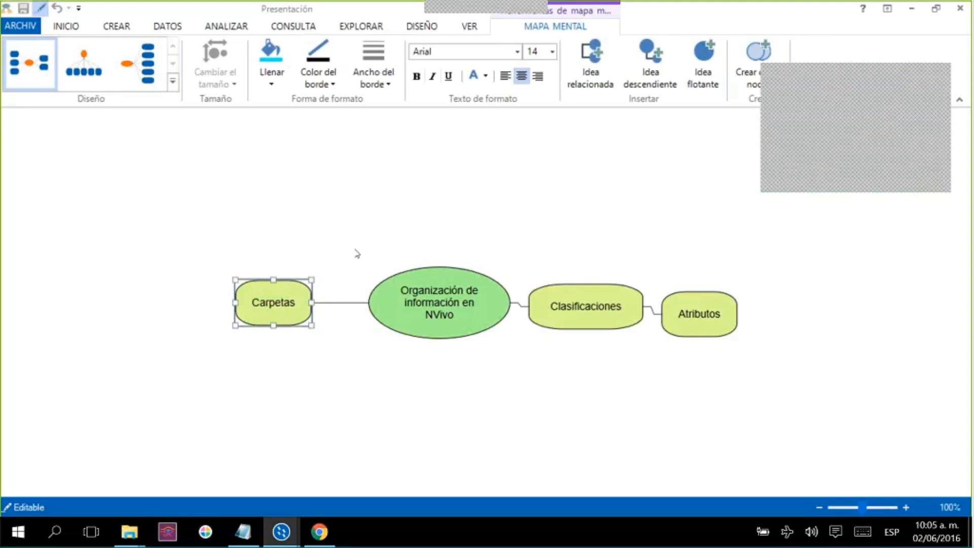
left_click(572, 318)
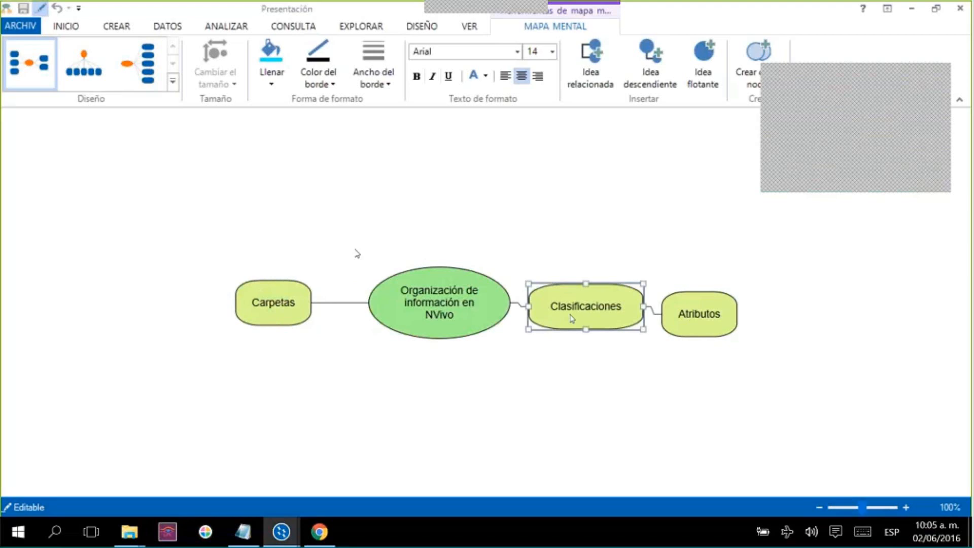
left_click(704, 313)
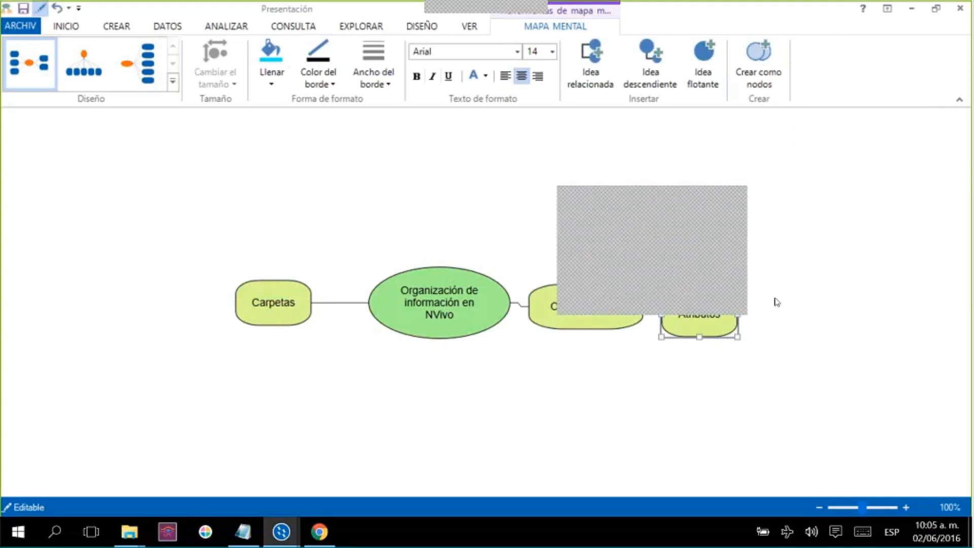
left_click(747, 313)
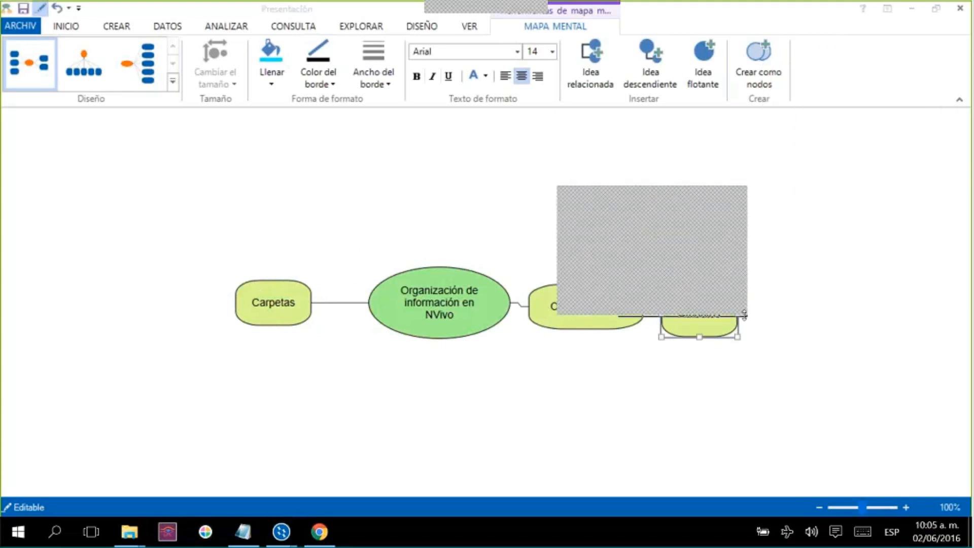
left_click_drag(744, 314, 769, 372)
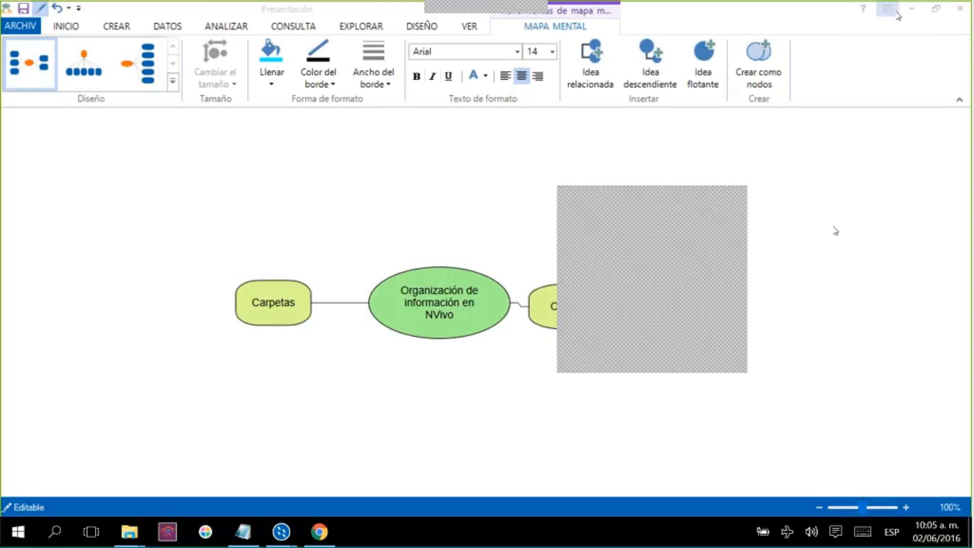
left_click(916, 15)
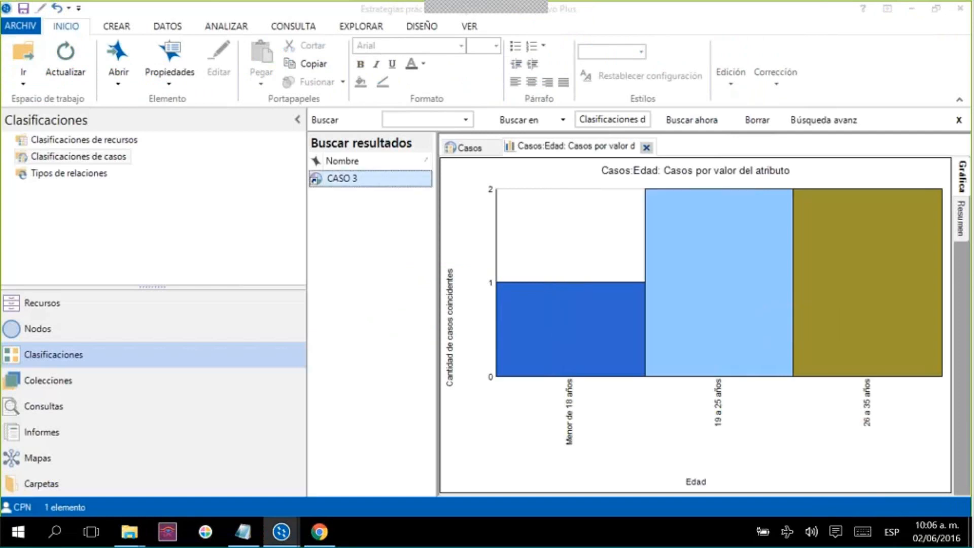
left_click(464, 147)
right_click(641, 223)
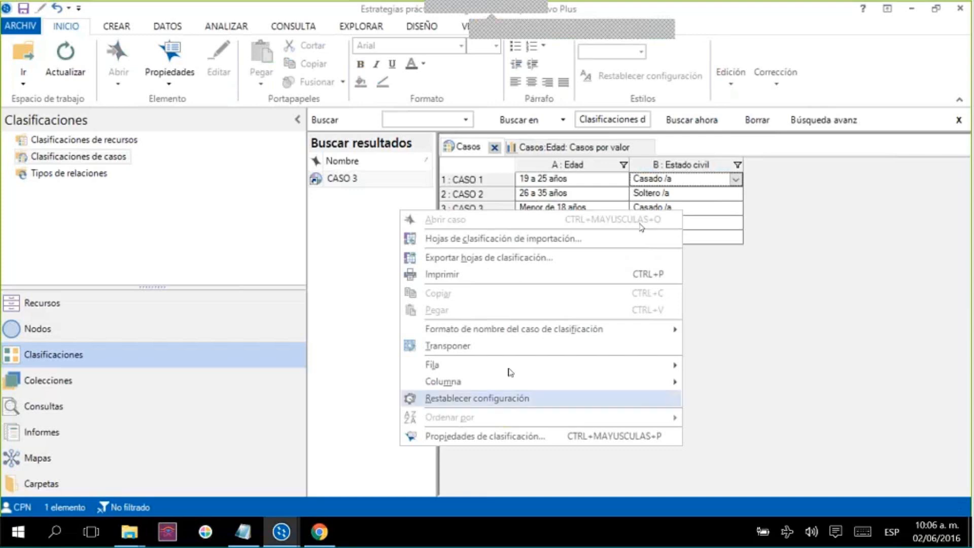
left_click(507, 258)
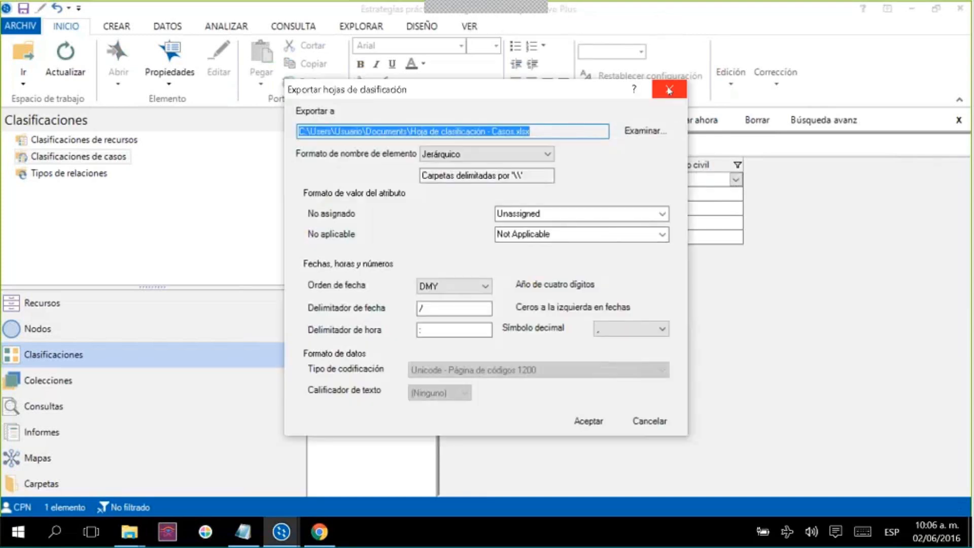
left_click(670, 89)
Export the Casos classification sheet to the Escritorio folder as the Excel file "Hoja de clasificación - Casos"
right_click(620, 227)
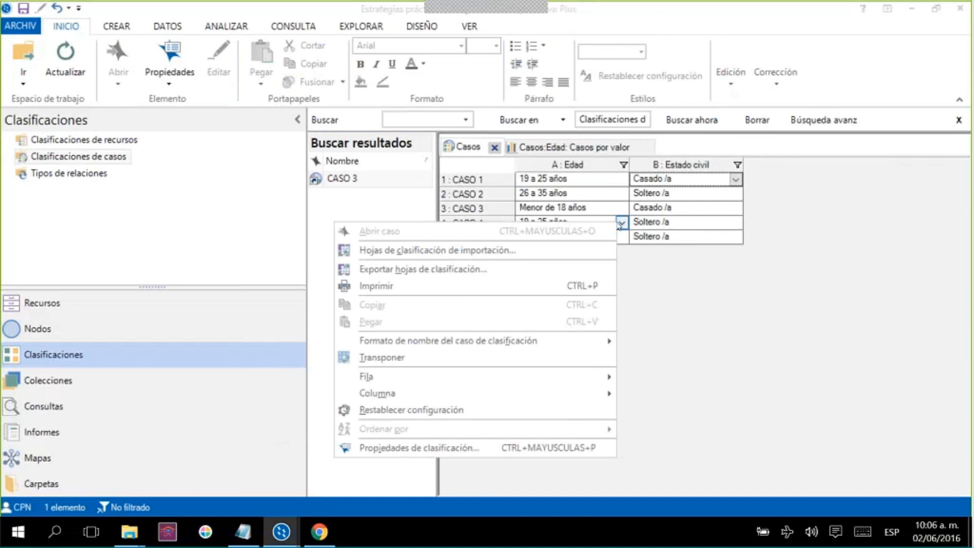
left_click(517, 271)
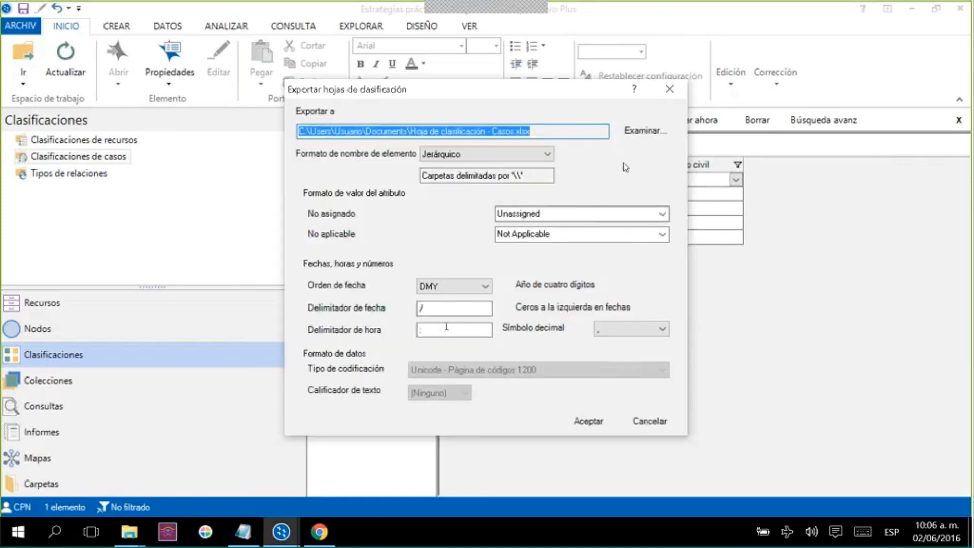
left_click(644, 131)
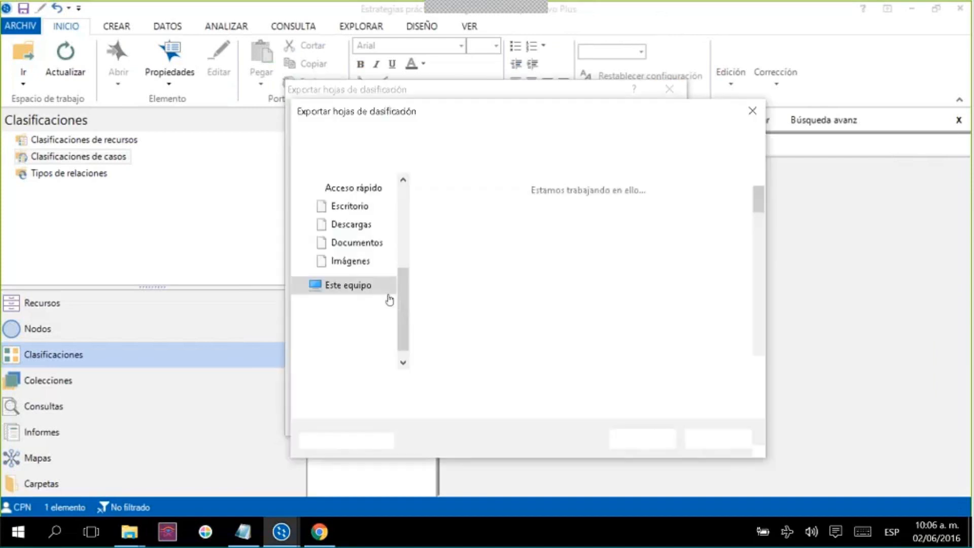
left_click_drag(404, 320, 402, 234)
left_click(368, 207)
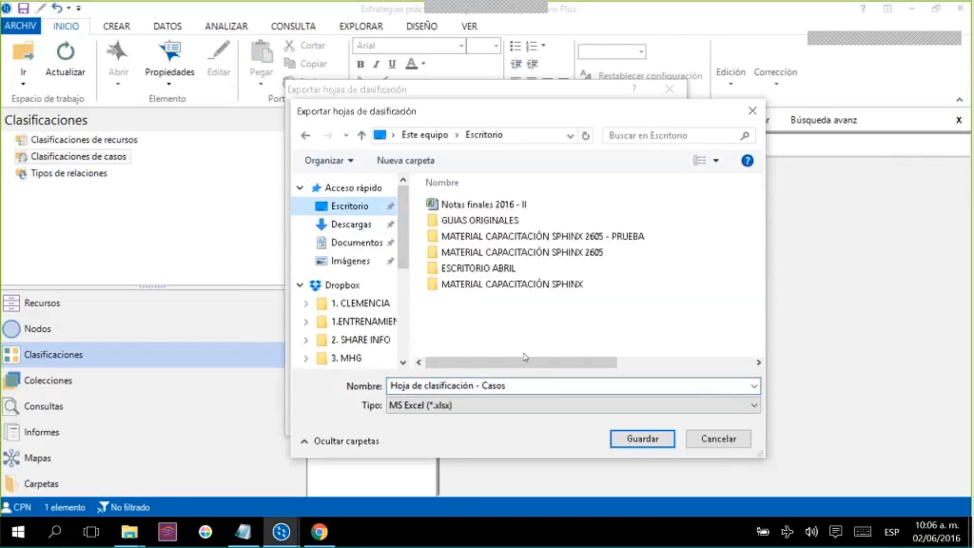
left_click(672, 444)
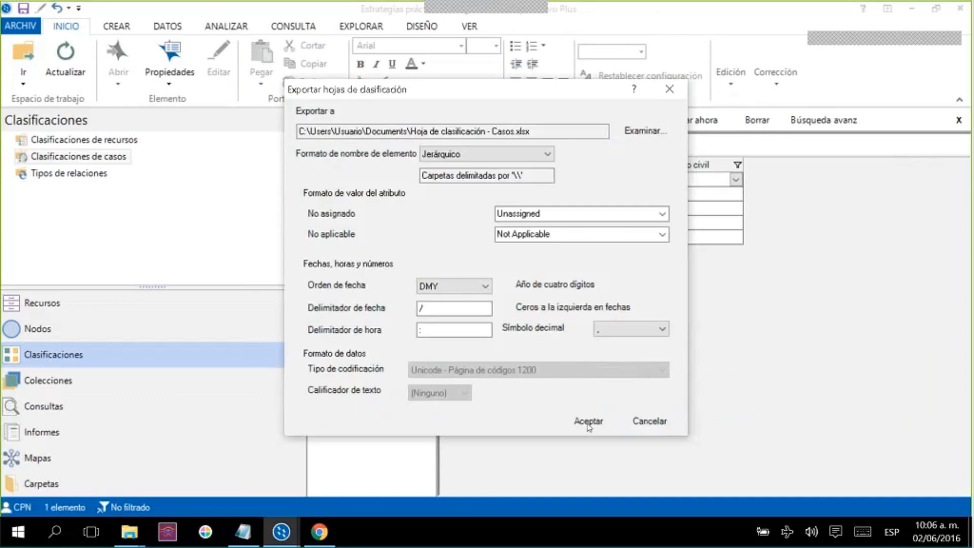
left_click(591, 423)
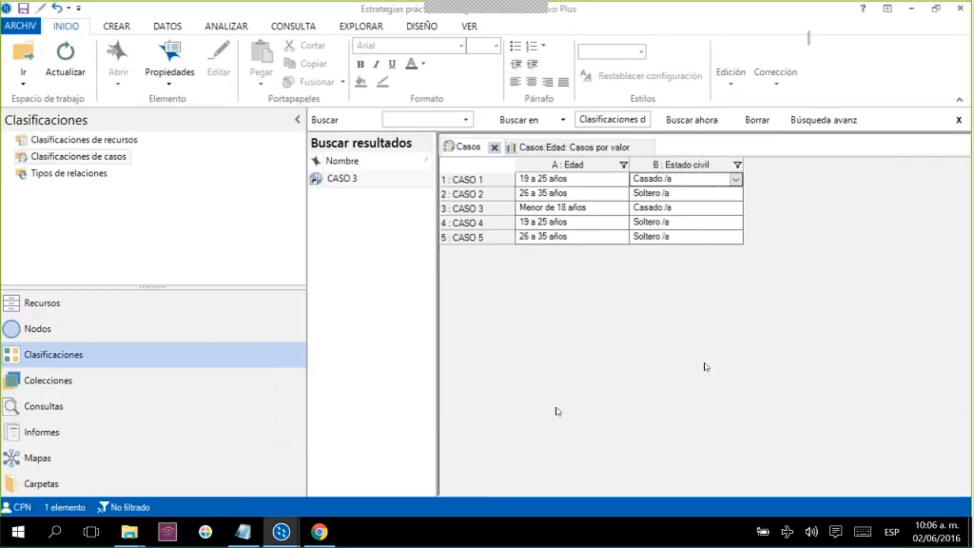
List the project's case nodes, widen the list to show the Nombre, Recursos and Referencias columns, and select CASO 1
left_click(196, 335)
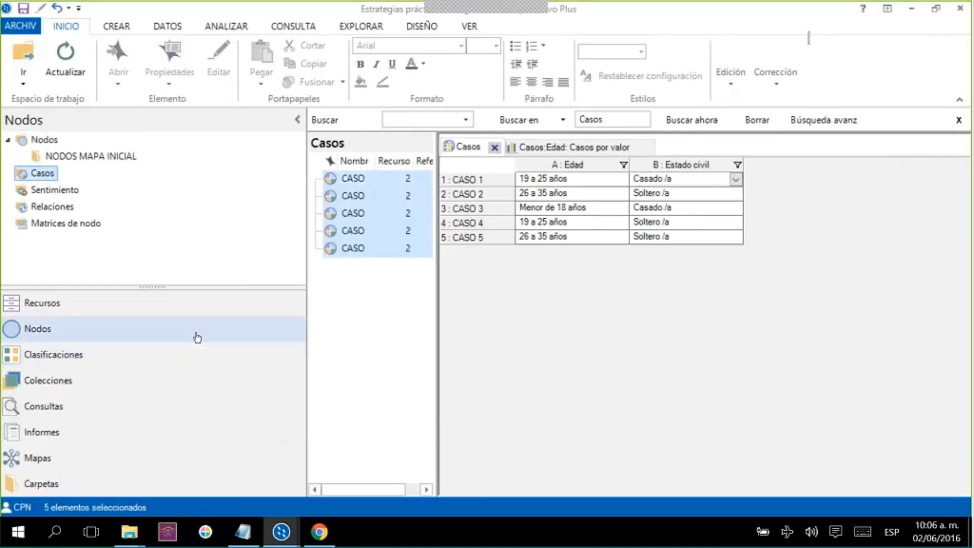
left_click(358, 258)
left_click_drag(376, 161, 424, 162)
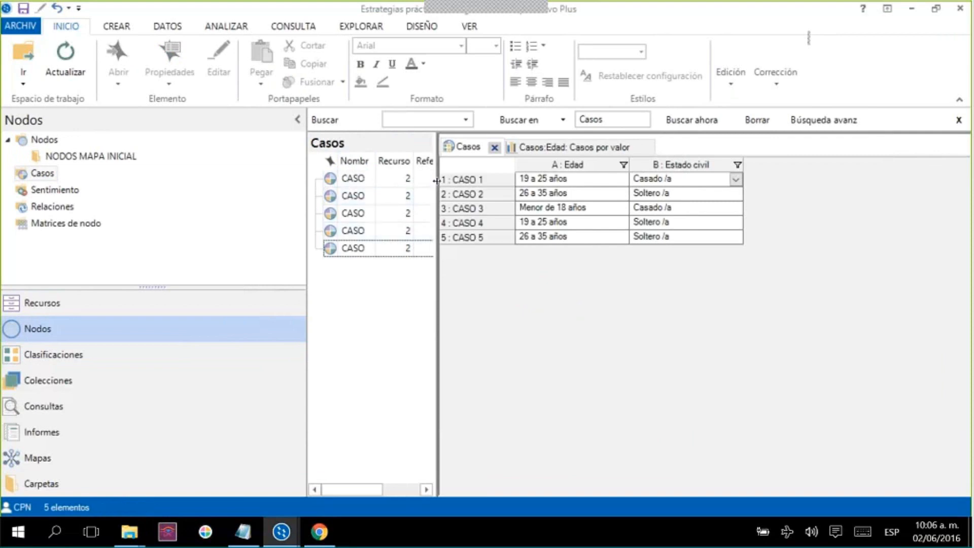
left_click_drag(436, 181, 759, 181)
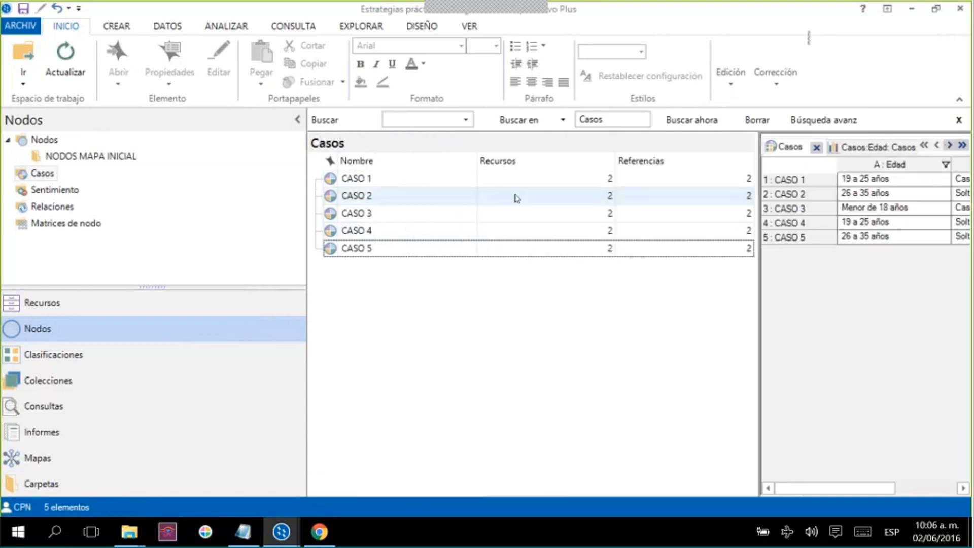
left_click(446, 184)
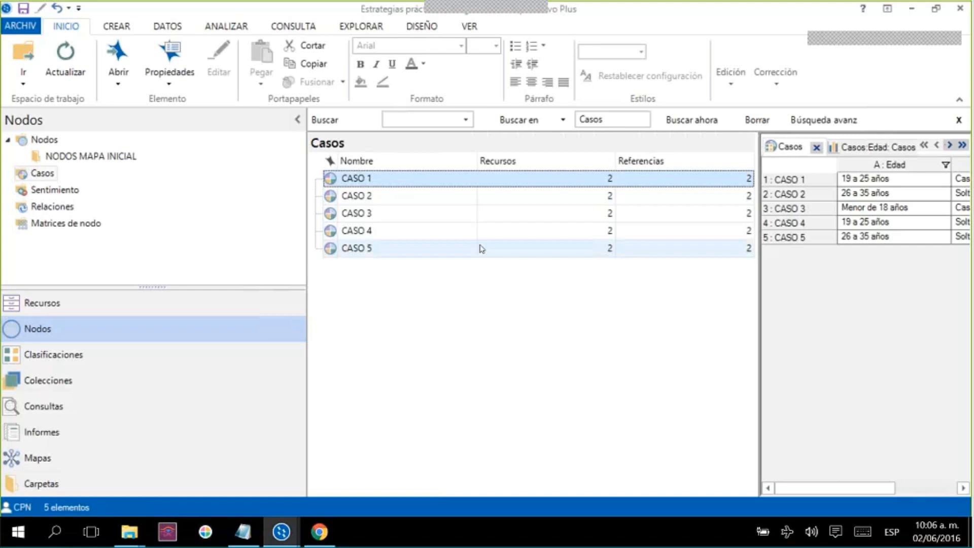
Open the exported "Hoja de clasificación - Casos" workbook from the desktop in Excel and close it after viewing
key("super+d")
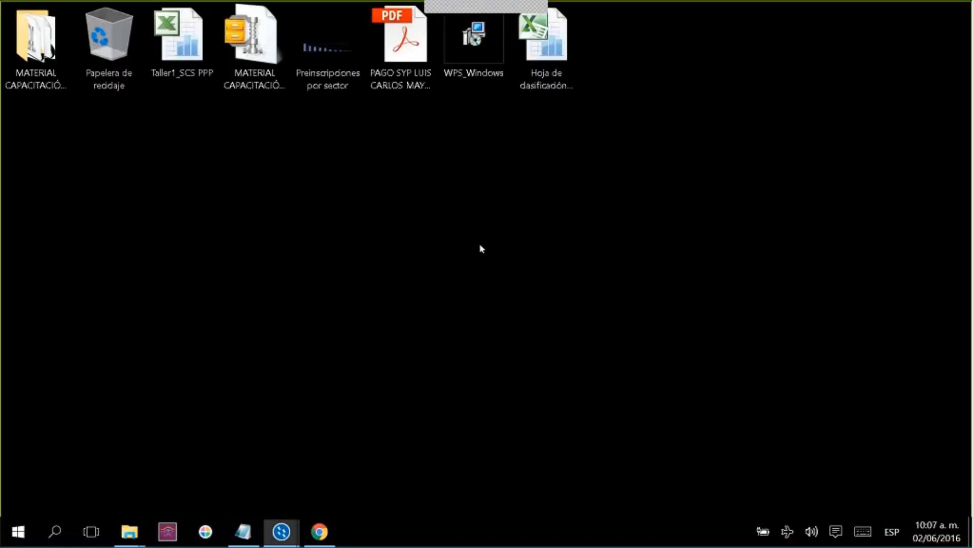
double_click(542, 63)
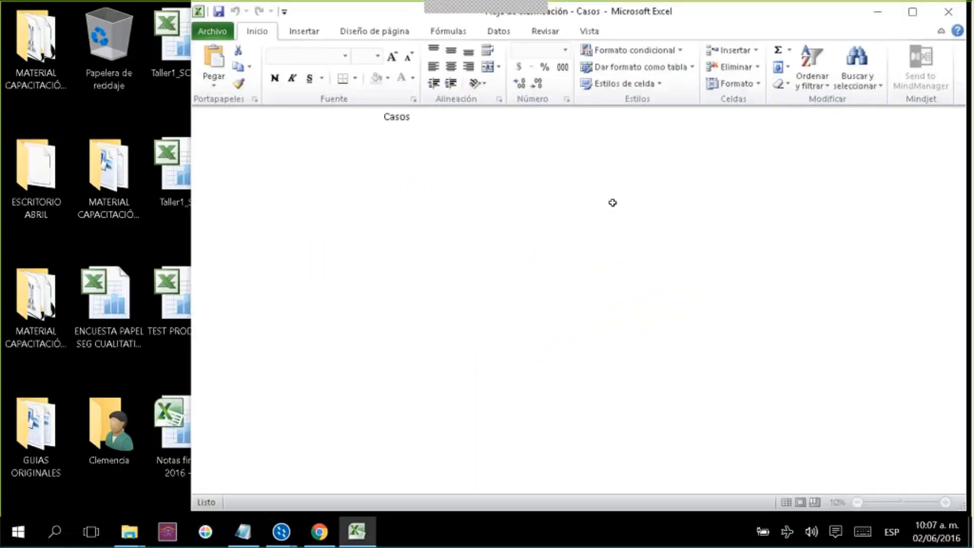
left_click_drag(827, 12, 748, 84)
left_click(864, 49)
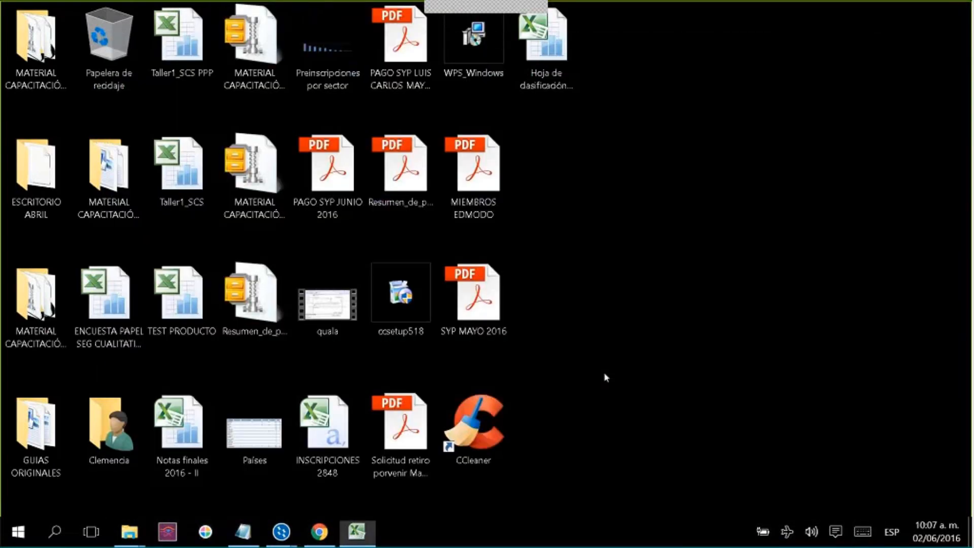
Return to NVivo and export the Casos classification sheet again with the item name format Nombre, replacing the existing desktop file
mouse_move(281, 531)
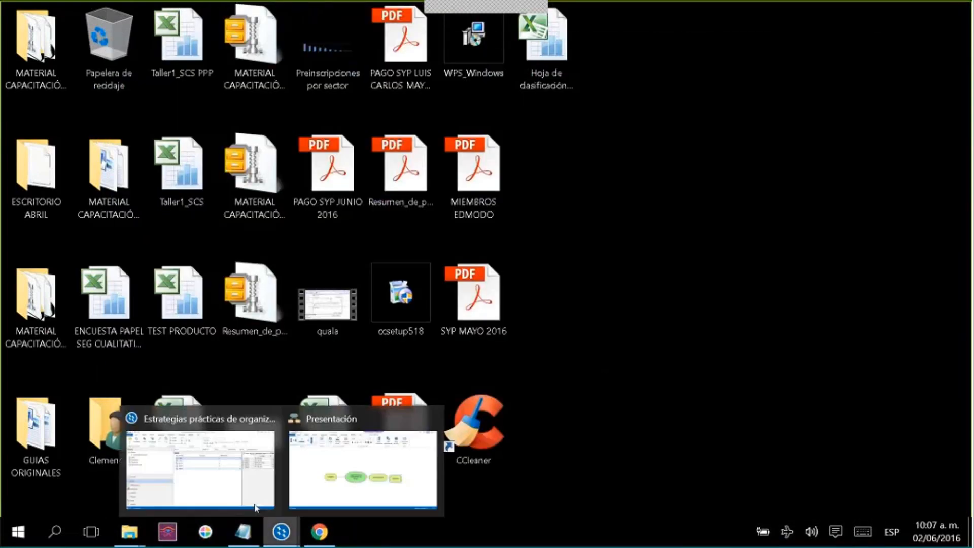
left_click(248, 495)
right_click(952, 208)
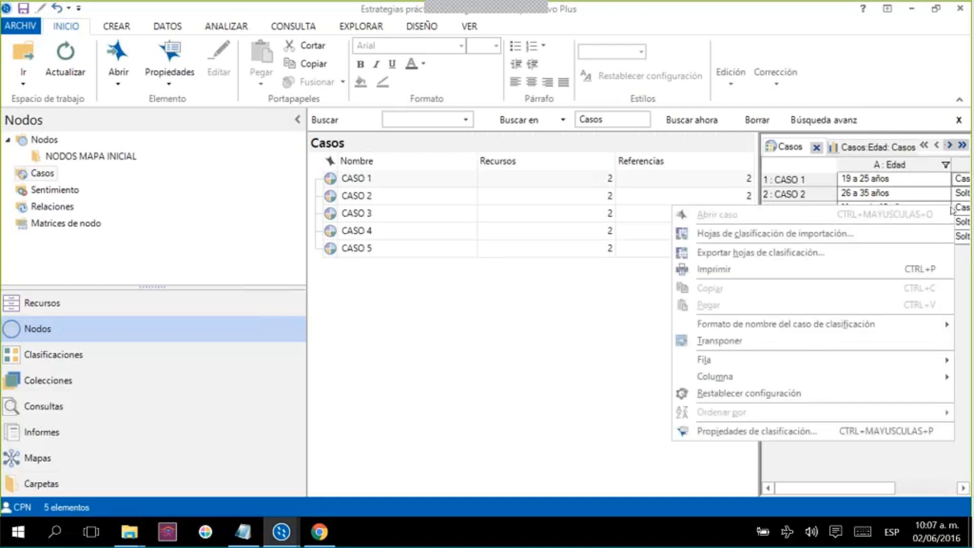
left_click(816, 253)
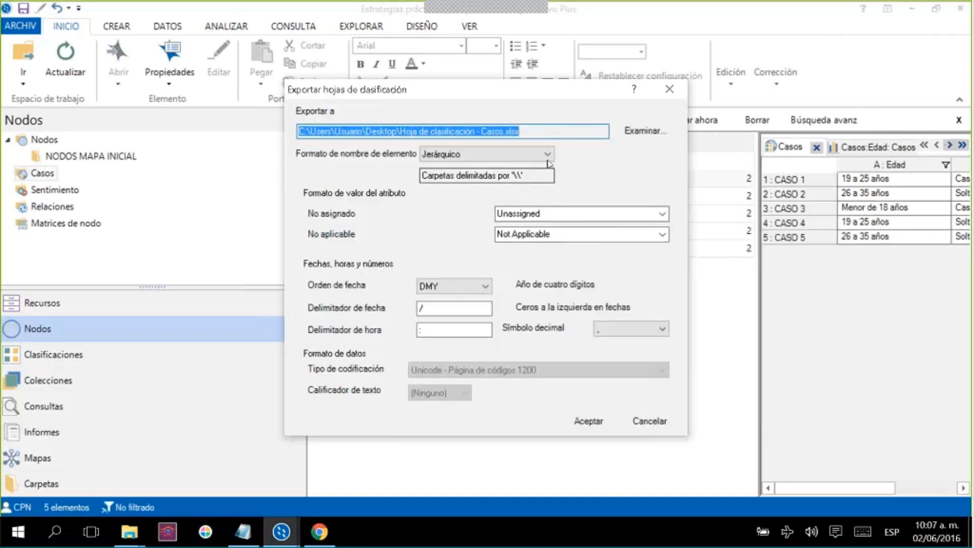
left_click(548, 161)
left_click(506, 189)
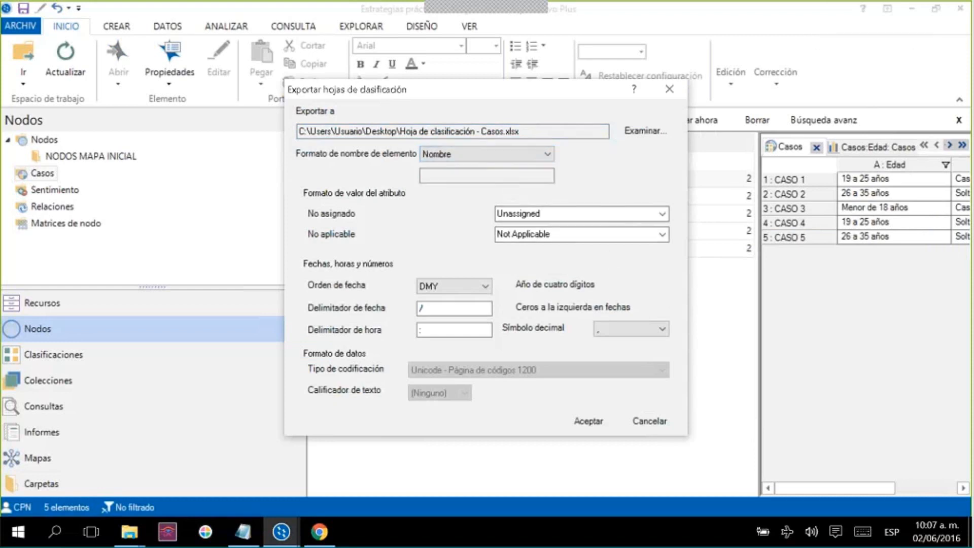
left_click(588, 421)
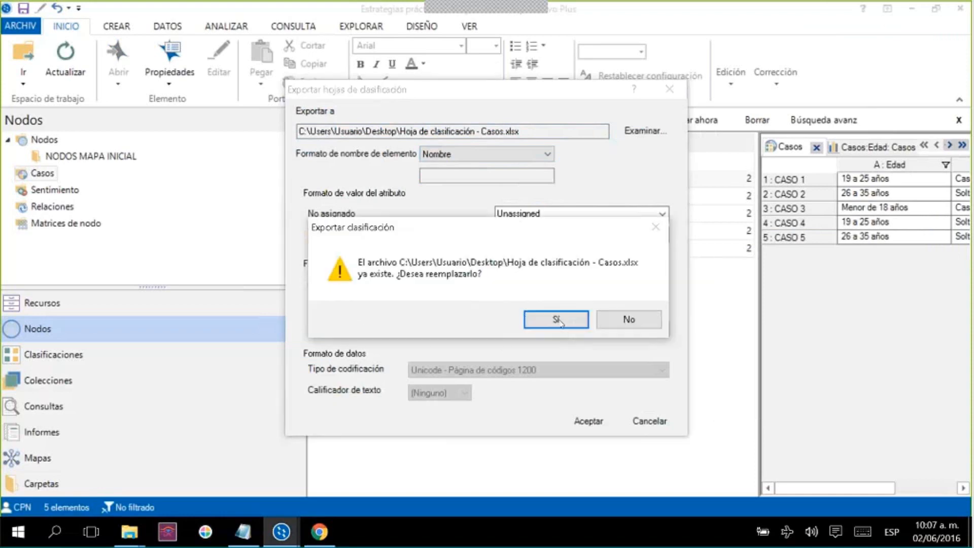
left_click(556, 319)
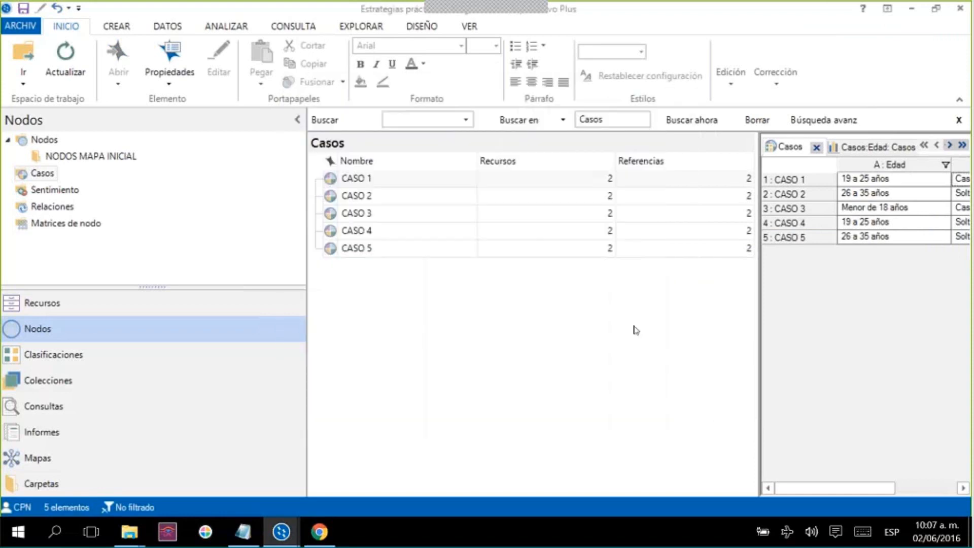
Open the newly exported workbook in Excel, narrow the Casos column, and fit the Edad and Estado civil columns to their contents
key("super+d")
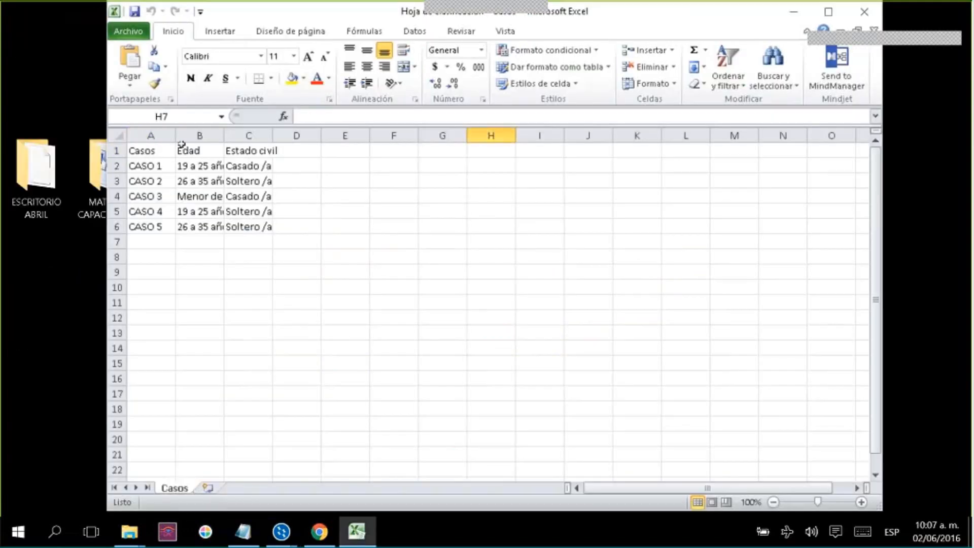
left_click_drag(175, 135, 166, 135)
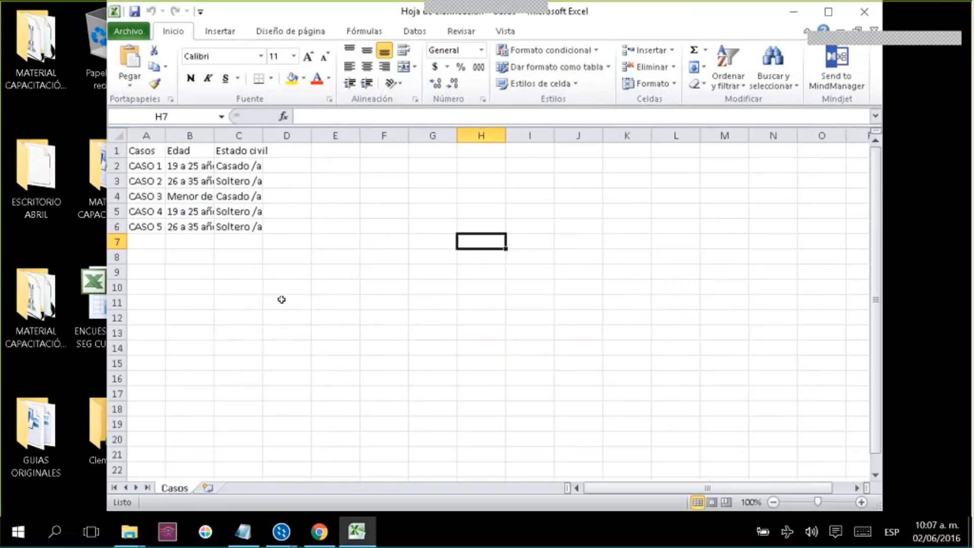
left_click(211, 133)
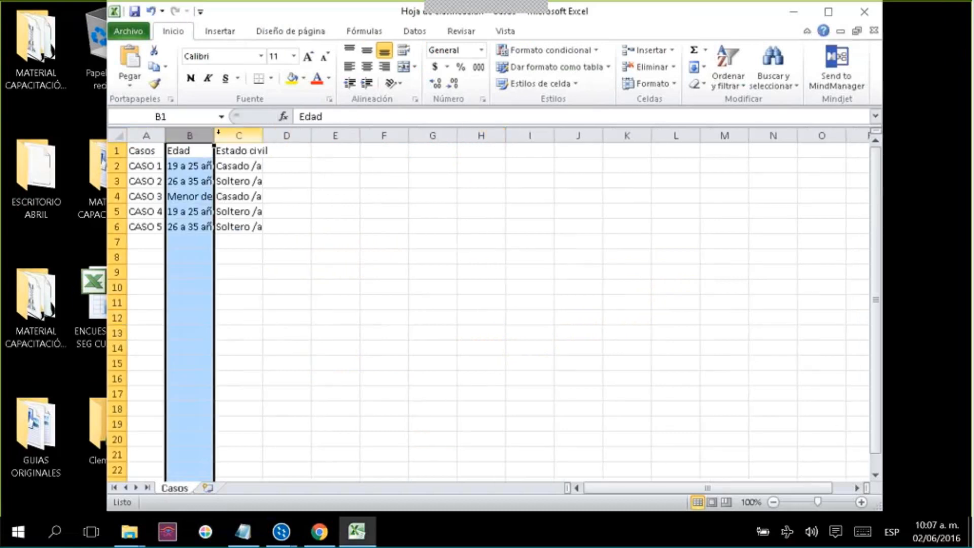
double_click(218, 135)
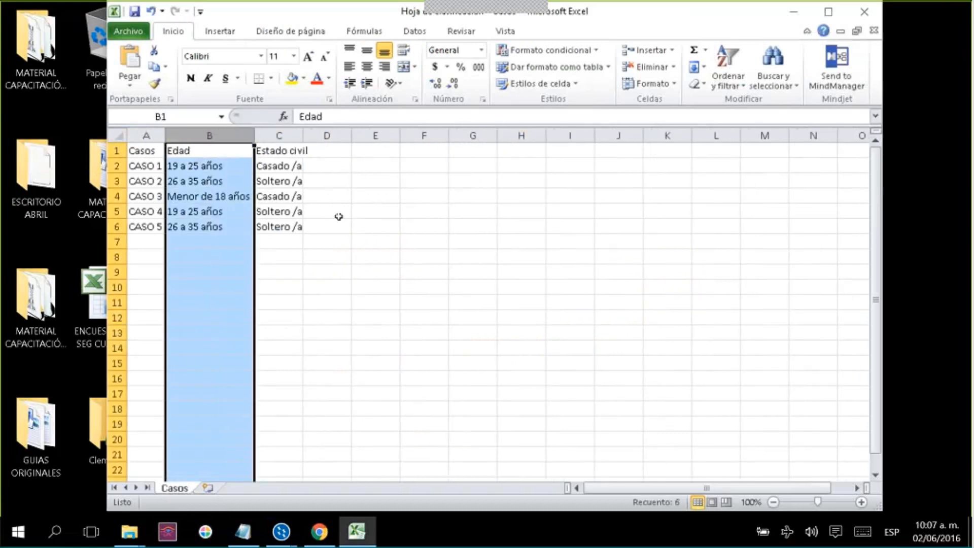
left_click(335, 213)
double_click(303, 135)
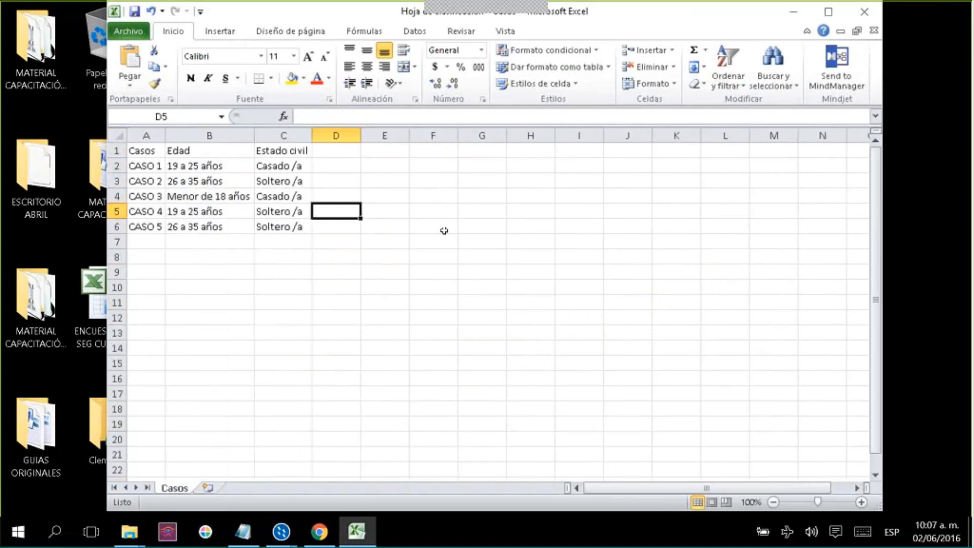
left_click(444, 231)
Add the column heading Sexo in cell D1, beside Estado civil
left_click(339, 153)
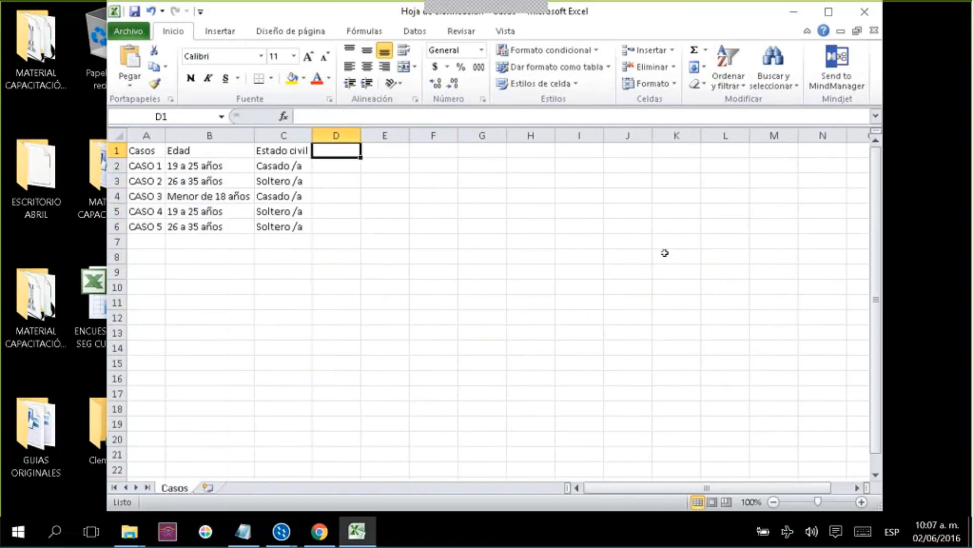
type("Se")
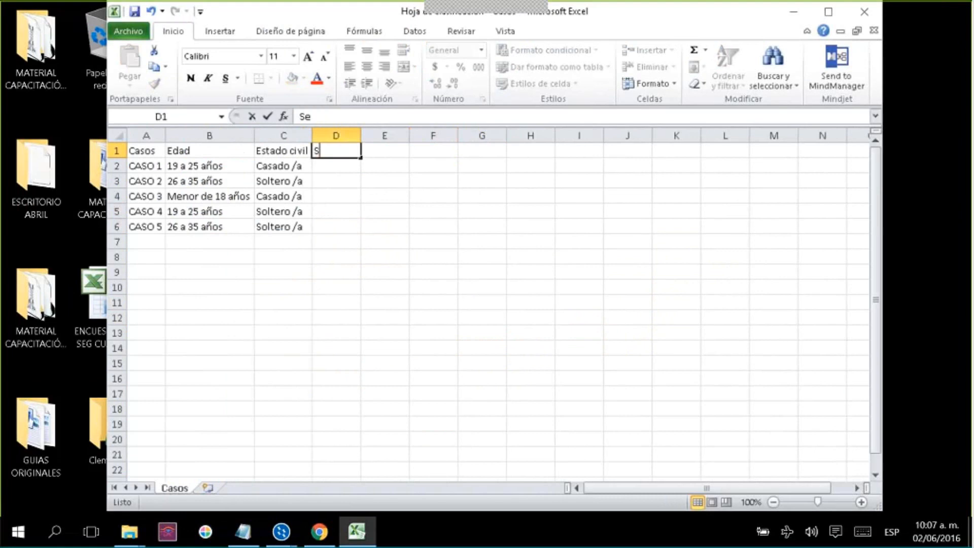
type("xo")
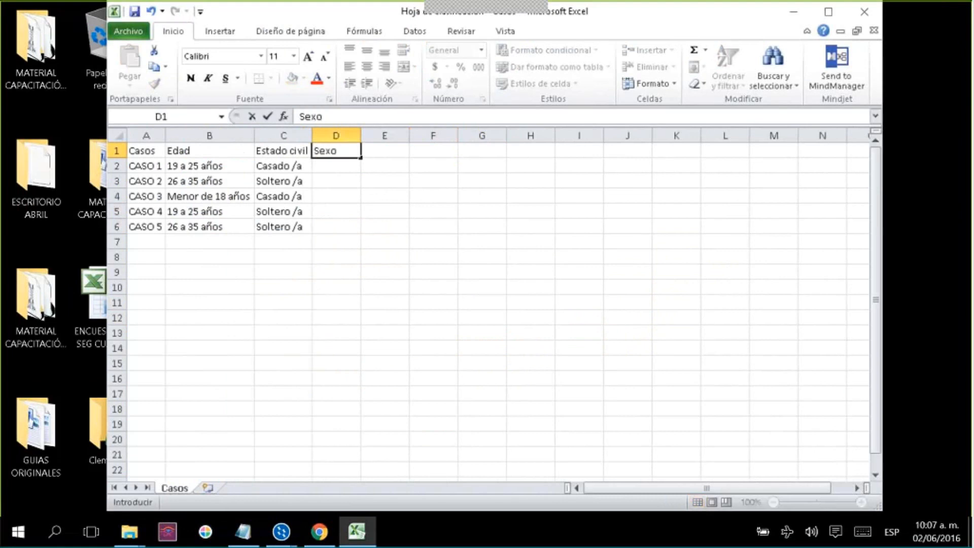
key("shift+Left")
key("shift+Right")
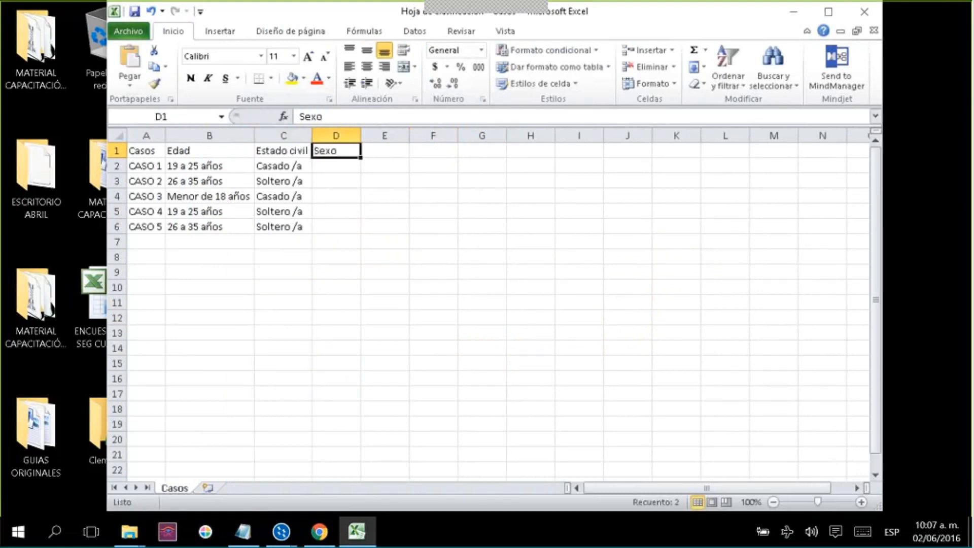
key("Down")
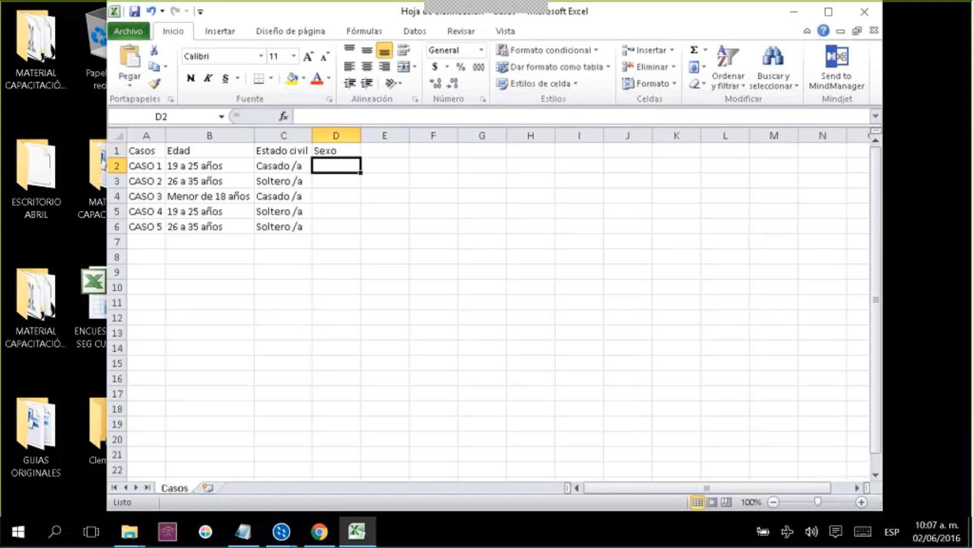
Fill in the Sexo column for CASO 1 to CASO 5 with Mujer, Mujer, hombre, hombre and mujer
type("M")
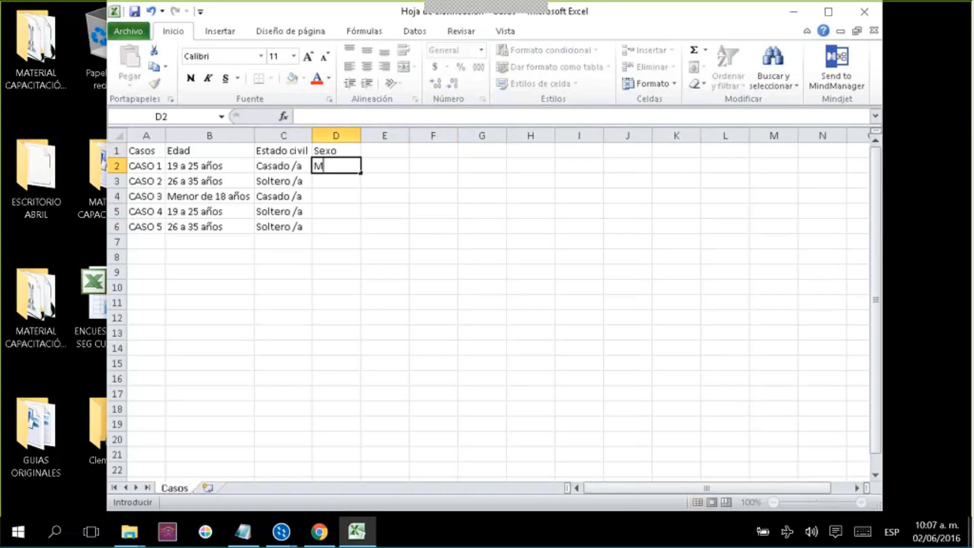
type("ujer")
key("Return")
type("M")
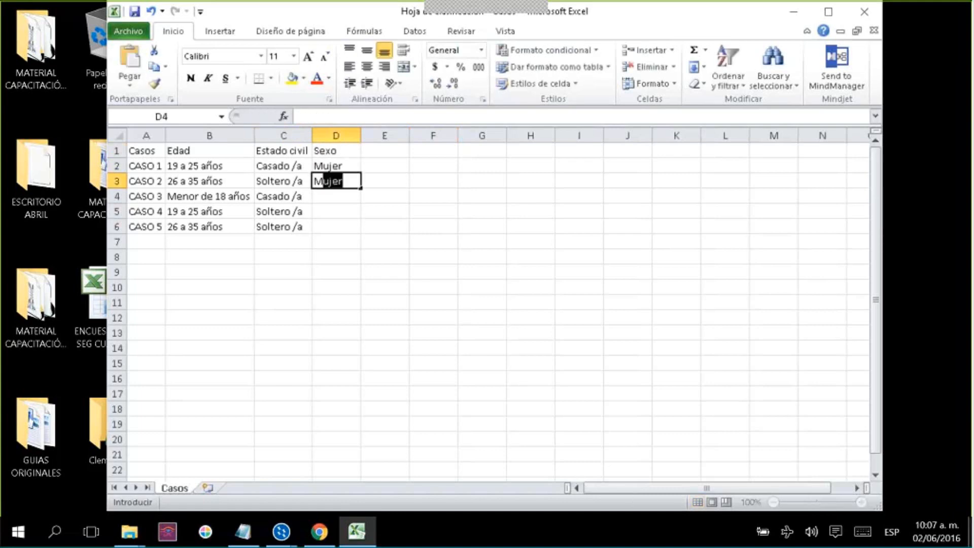
key("Return")
type("hombre")
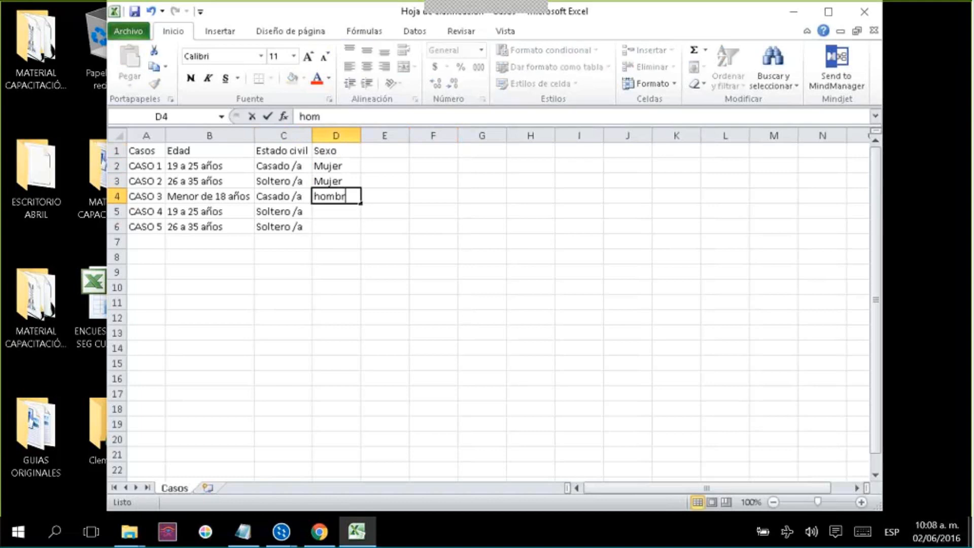
key("Return")
type("hombre")
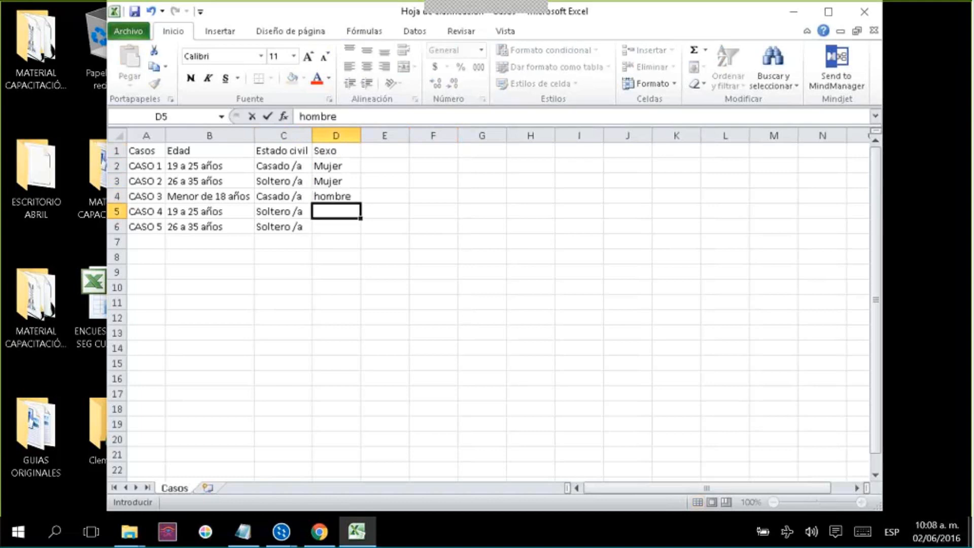
key("Return")
type("mujer")
key("Return")
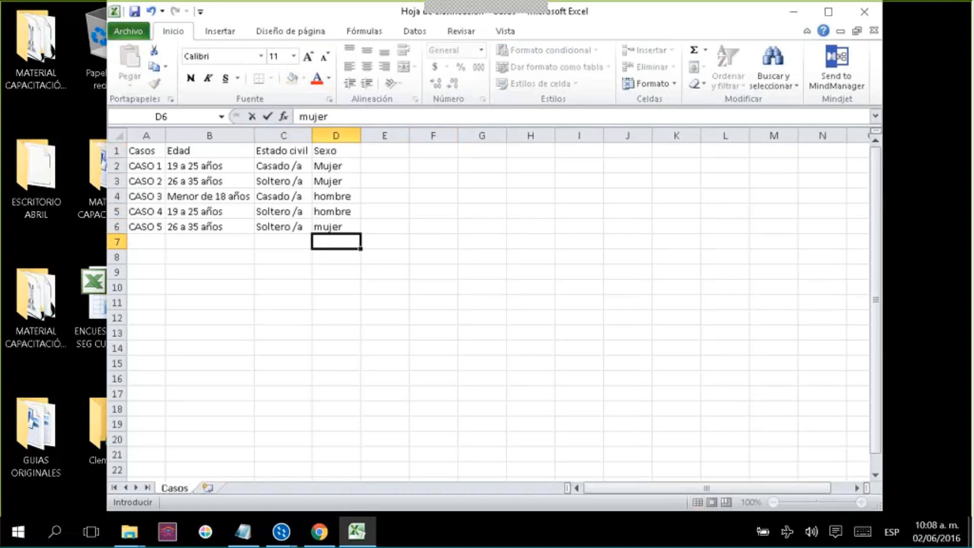
Add a new case named CASO 6 in cell A7, below CASO 5
key("Up")
key("Up")
key("Up")
key("Up")
key("Up")
key("Up")
key("Right")
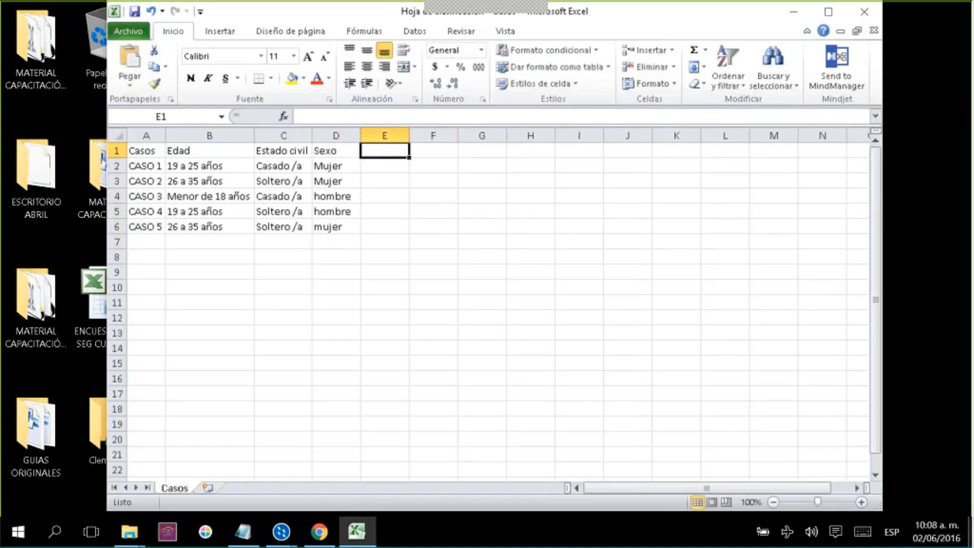
key("Right")
key("Right")
key("Left")
key("Left")
key("Left")
key("Left")
key("Left")
key("Left")
key("Down")
key("Down")
key("Down")
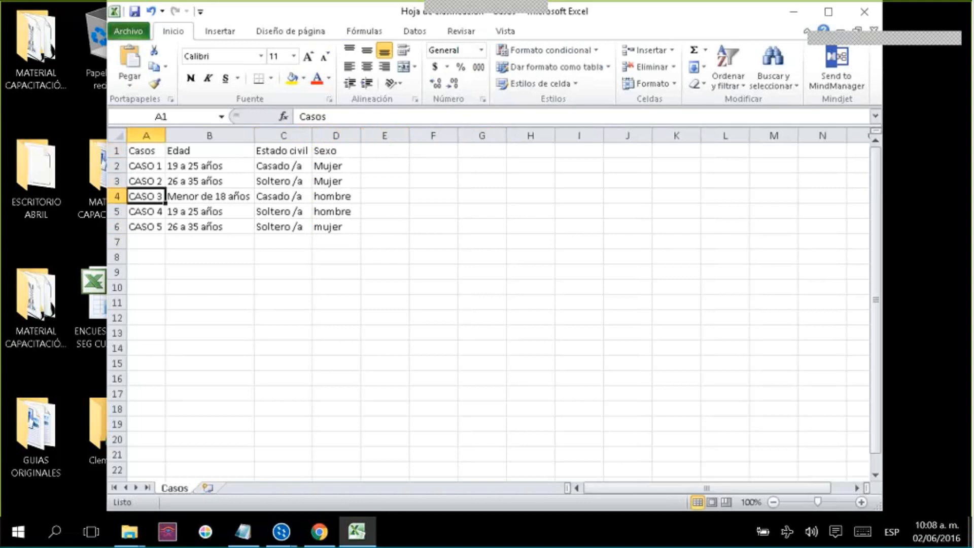
key("Down")
key("Down")
key("Down")
type("CASO")
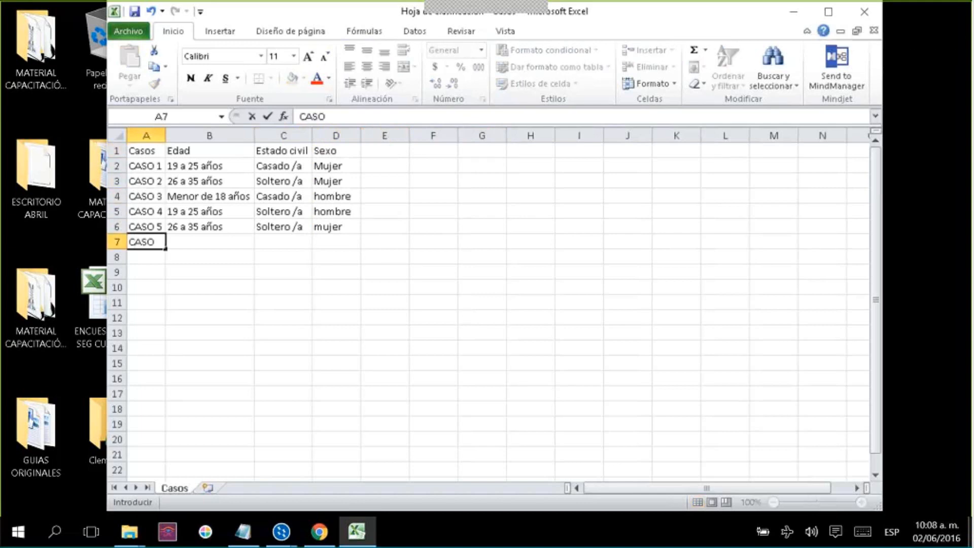
key("Return")
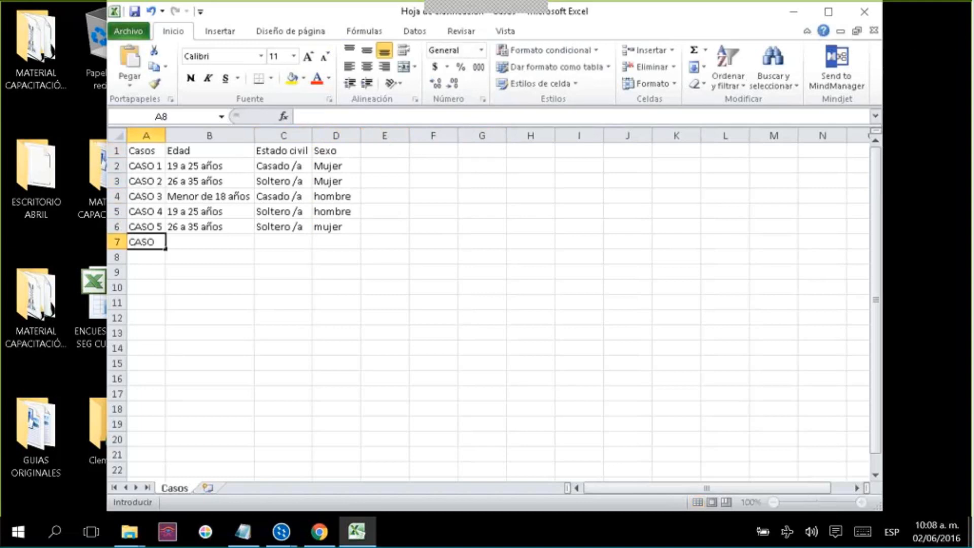
type("6")
Extend the case series in column A from CASO 6 down to CASO 11 in cell A12
key("Up")
key("Up")
key("Up")
key("Up")
key("Up")
key("Up")
key("shift+Down")
key("shift+Down")
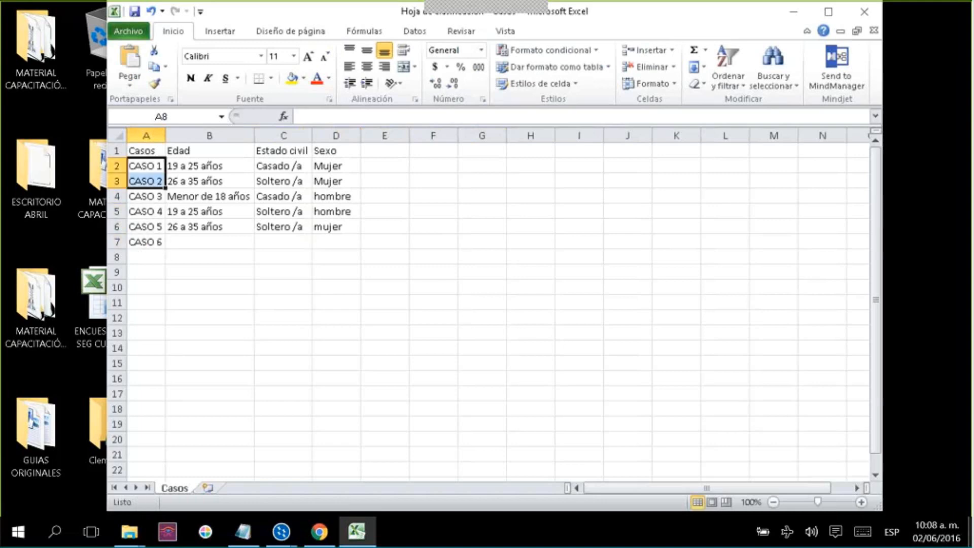
key("shift+Down")
key("shift+Down")
key("shift+Down")
key("shift+Down")
key("shift+Down")
key("shift+Up")
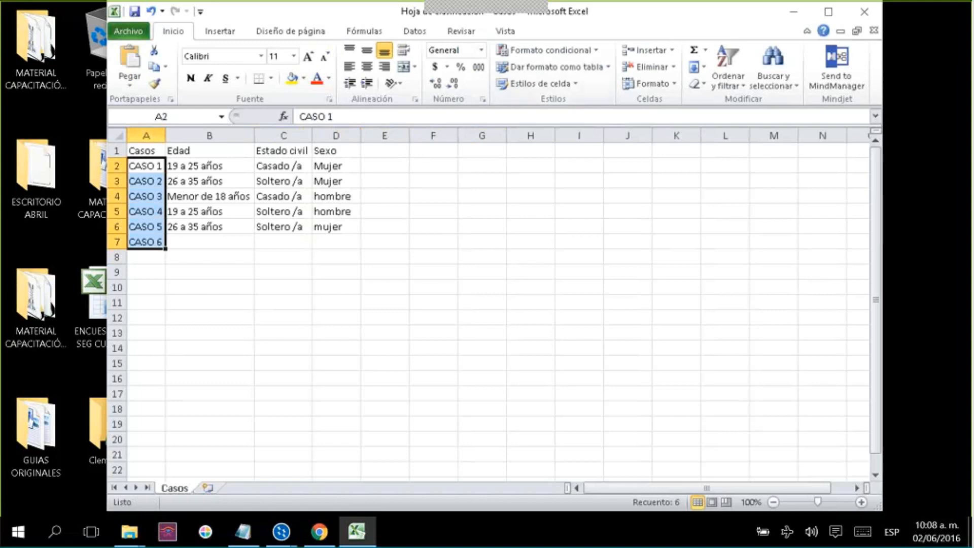
left_click_drag(165, 249, 175, 318)
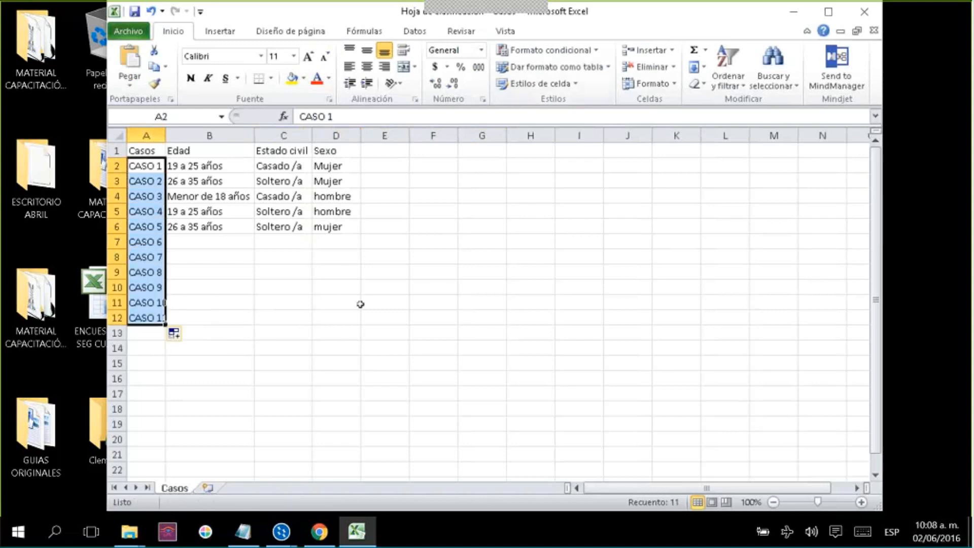
left_click(434, 302)
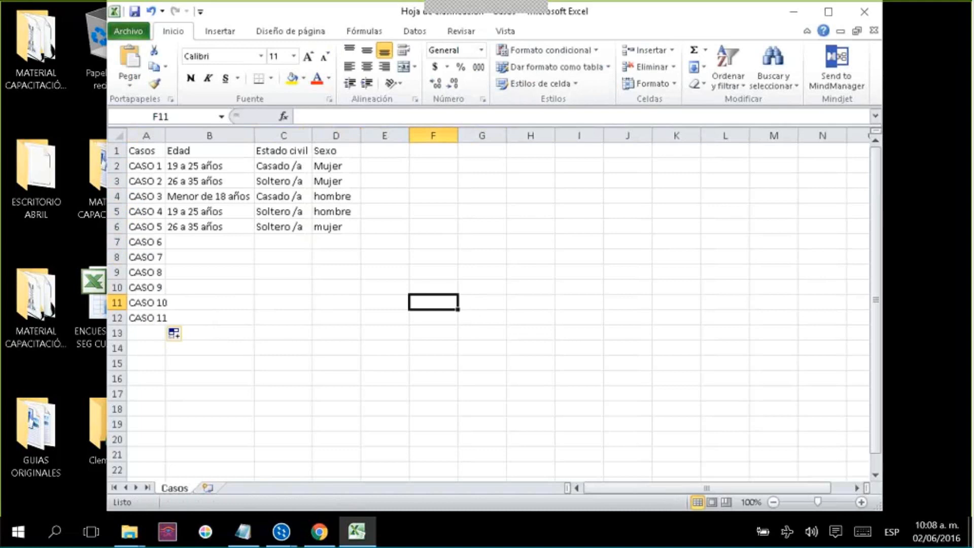
Copy the Edad, Estado civil and Sexo values of CASO 1 to CASO 5 into the rows starting at CASO 6
left_click_drag(203, 166, 340, 225)
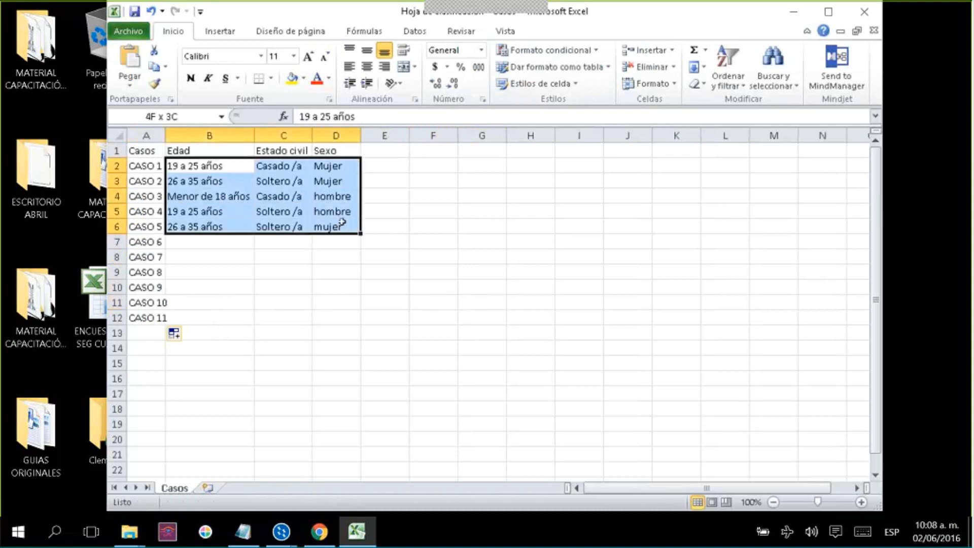
key("ctrl+c")
left_click(228, 242)
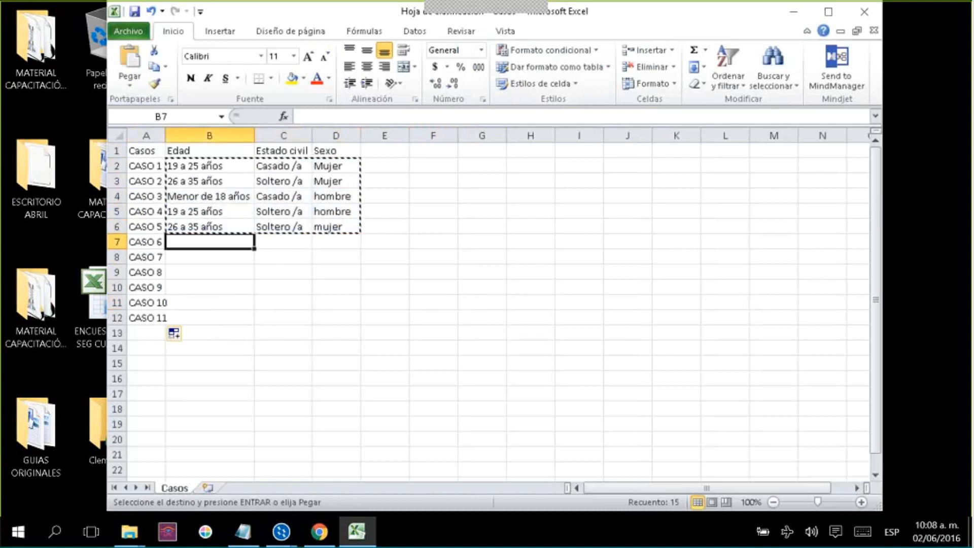
key("ctrl+v")
left_click(230, 331)
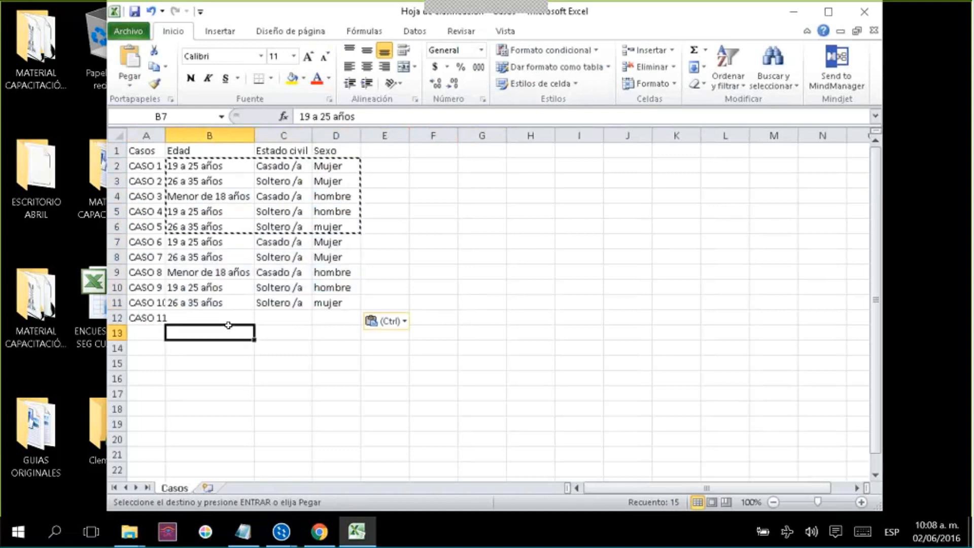
Copy the Edad, Estado civil and Sexo values of CASO 10 into the row of CASO 11
left_click(233, 317)
left_click(232, 305)
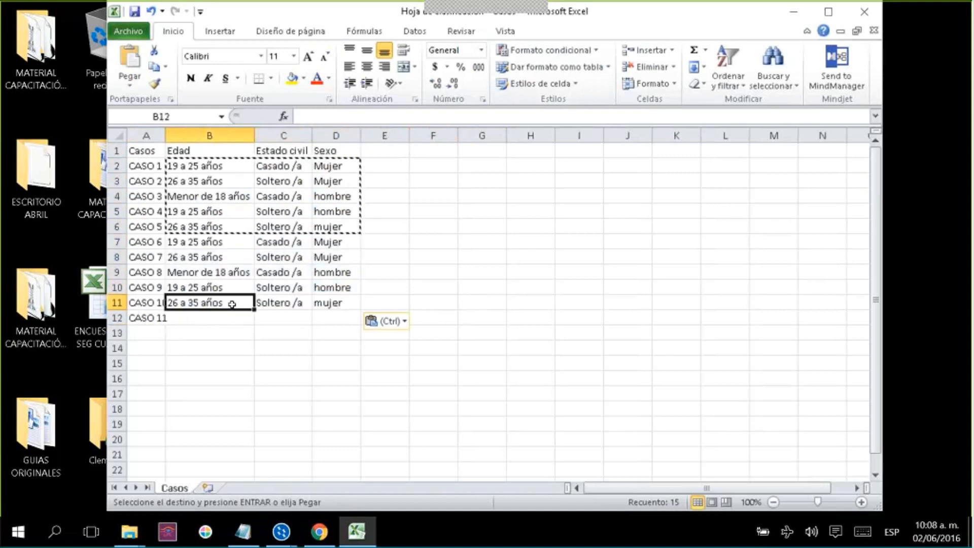
left_click_drag(233, 305, 319, 299)
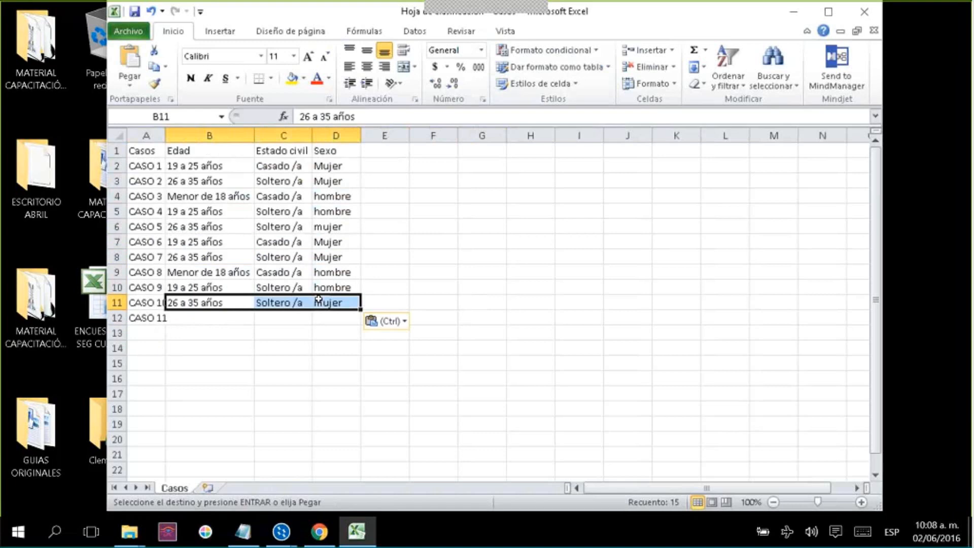
key("ctrl+c")
left_click(231, 318)
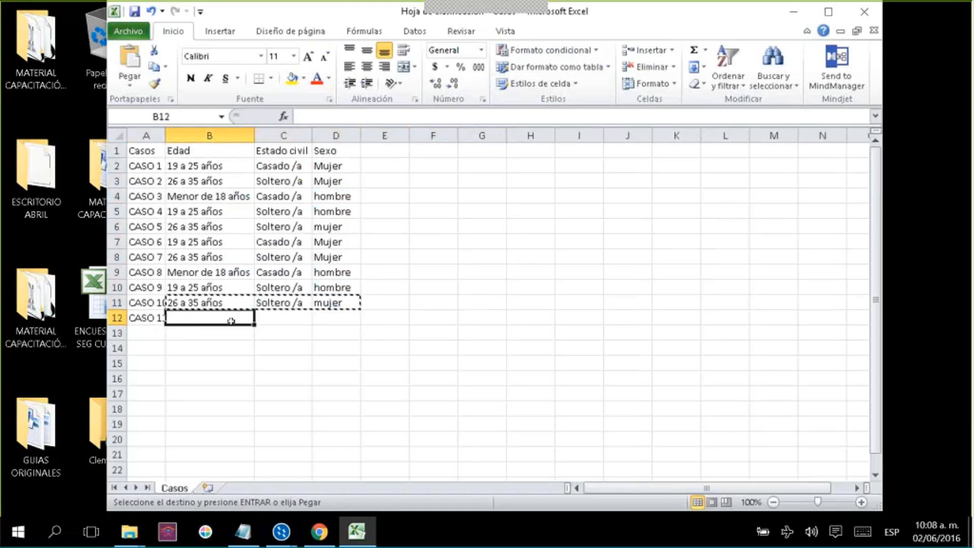
key("ctrl+v")
left_click(386, 336)
key("Escape")
left_click(596, 282)
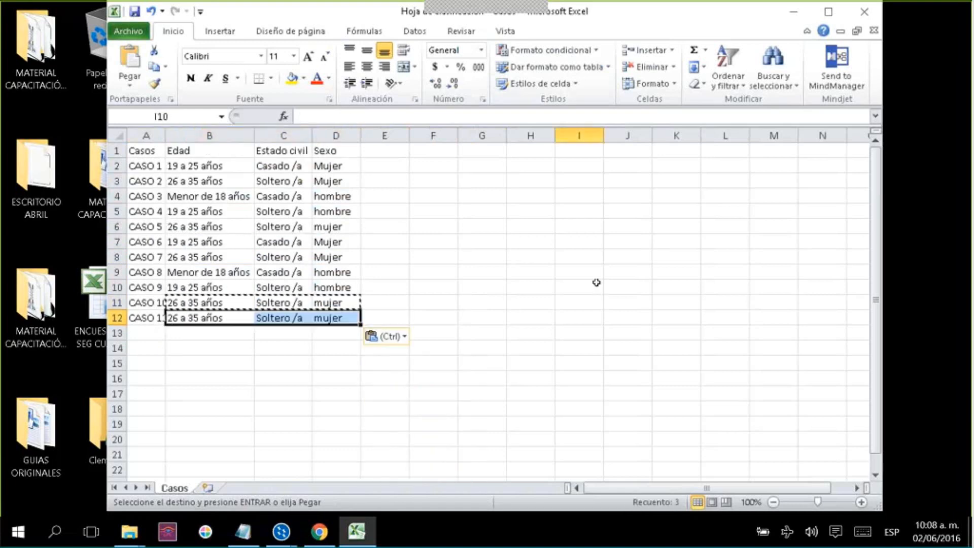
Save the Hoja de clasificación - Casos workbook and close it
left_click(132, 15)
left_click(676, 257)
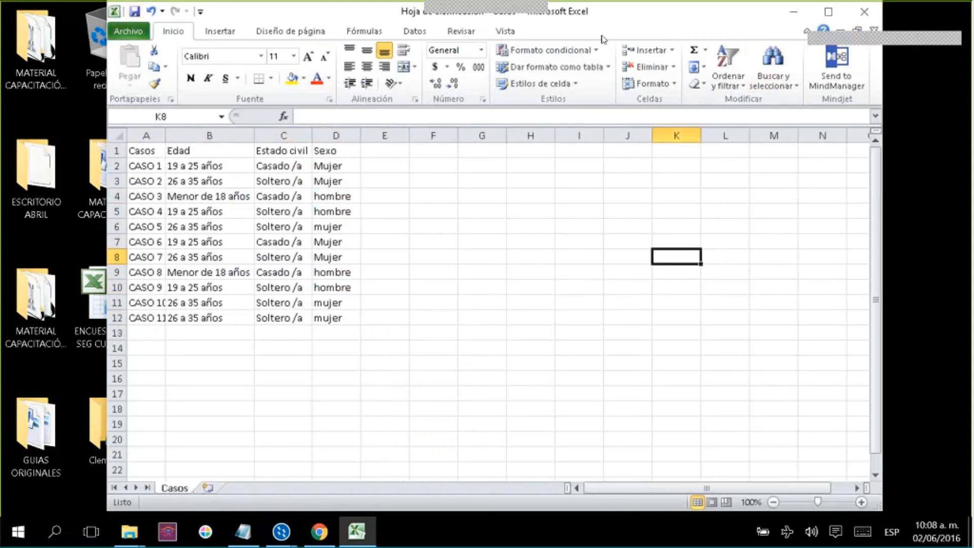
left_click_drag(755, 13, 682, 86)
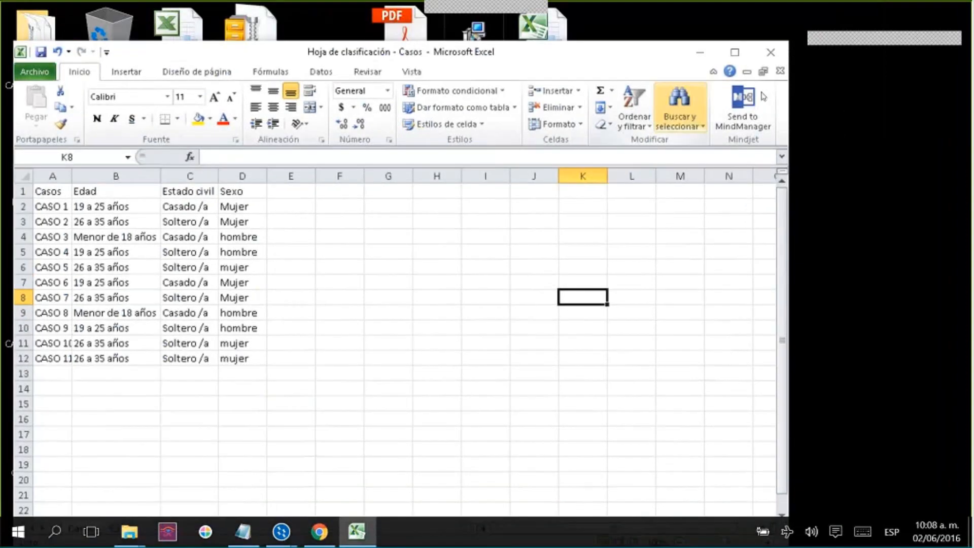
left_click(770, 52)
Switch to the NVivo project and close the Edad chart and the open Casos classification sheet
mouse_move(295, 536)
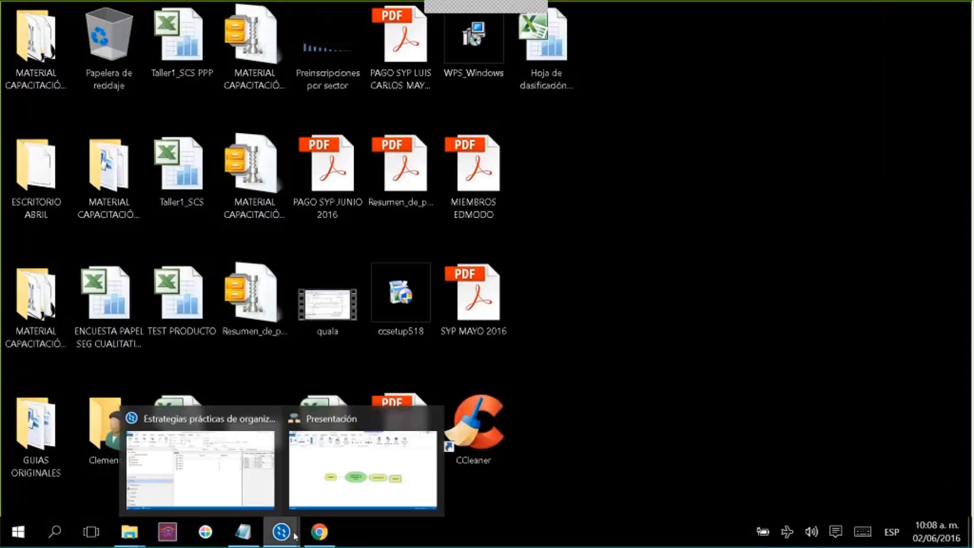
left_click(353, 461)
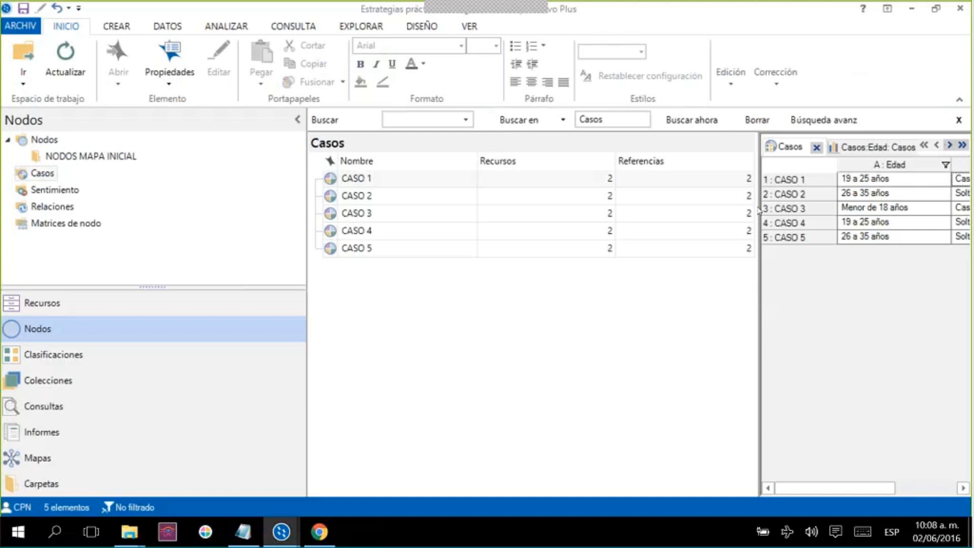
left_click_drag(759, 206, 378, 267)
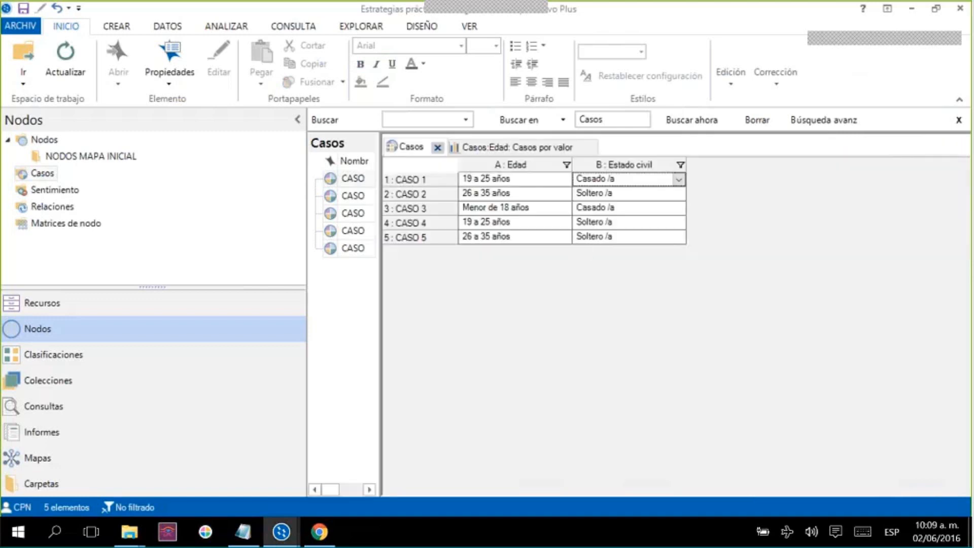
left_click(585, 148)
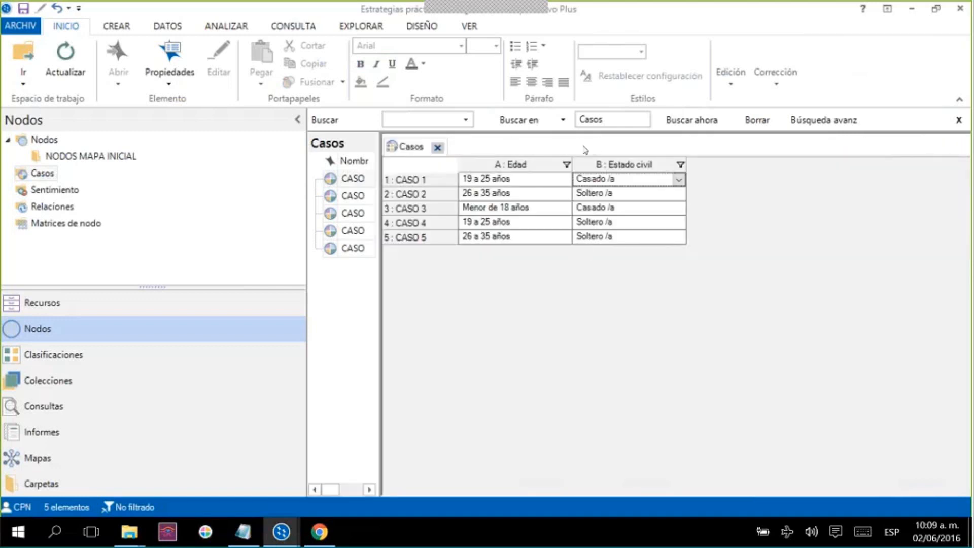
left_click(437, 148)
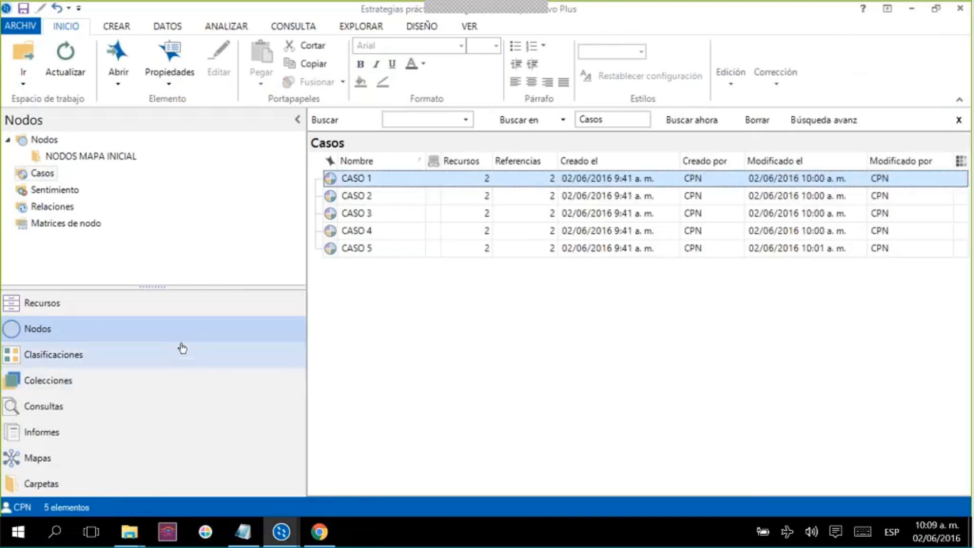
Start a classification sheet import in the case classifications and select Hoja de clasificación - Casos.xlsx from the Desktop as its source
left_click(182, 348)
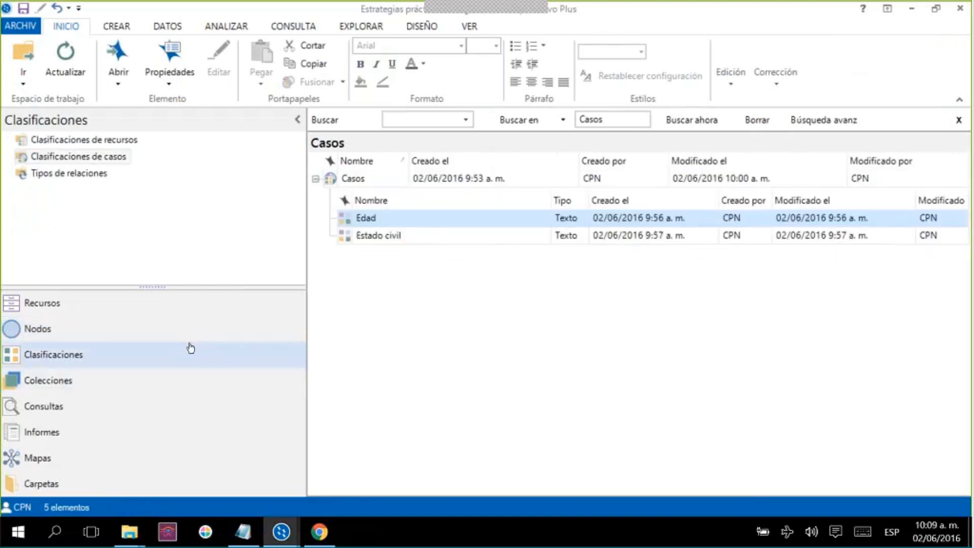
right_click(548, 306)
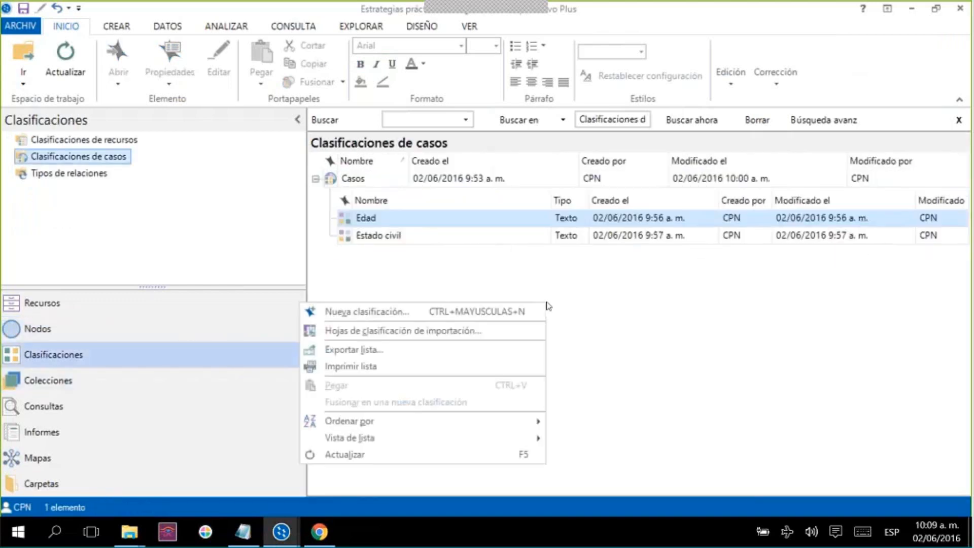
left_click(477, 332)
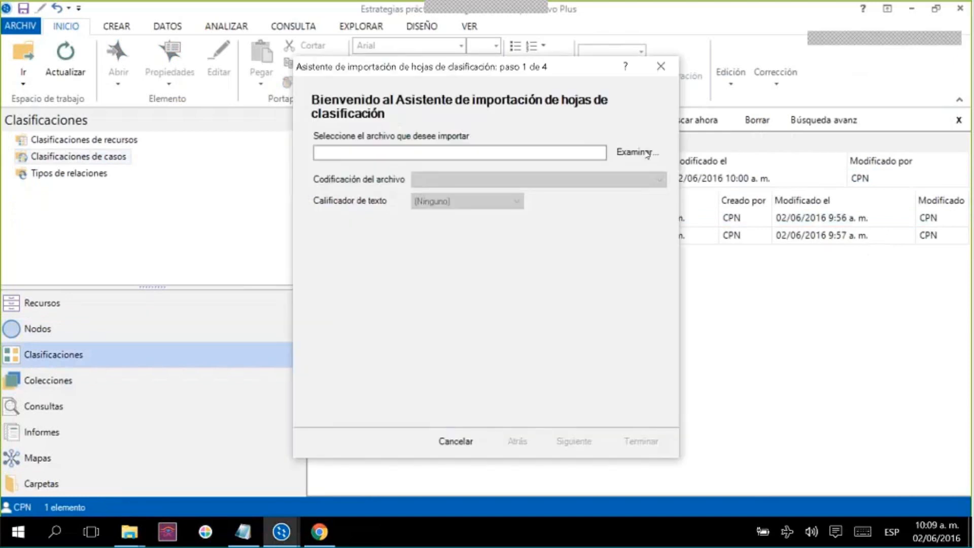
left_click(648, 155)
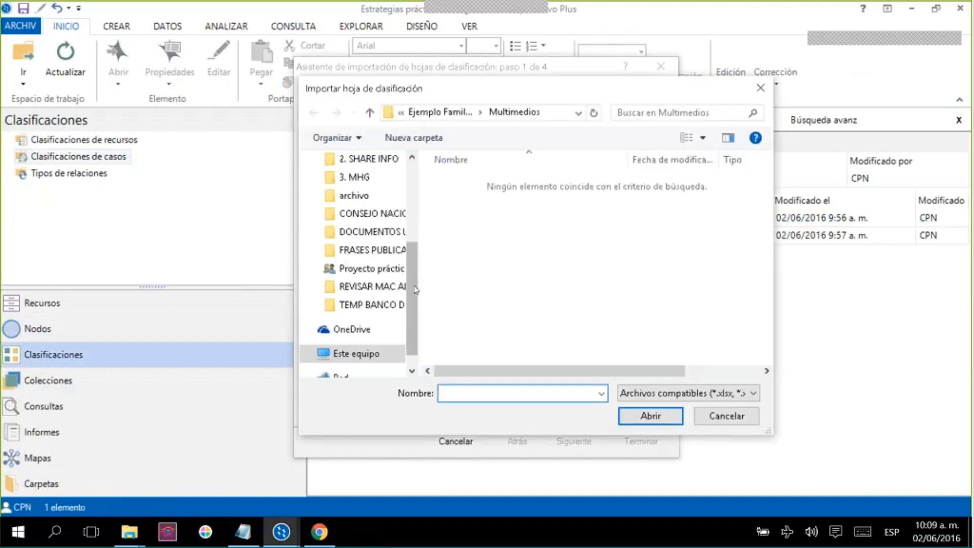
left_click_drag(418, 259, 420, 193)
left_click(374, 183)
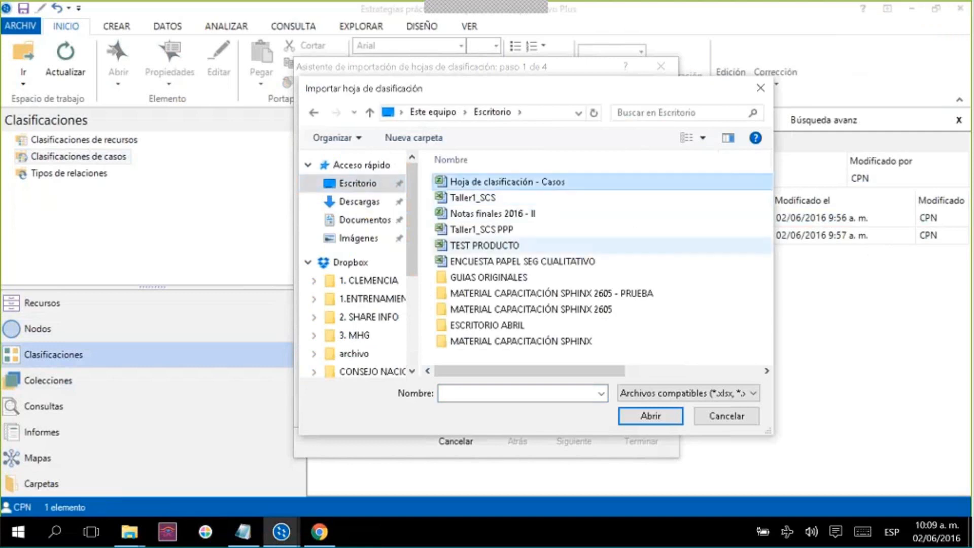
left_click(502, 182)
left_click(650, 416)
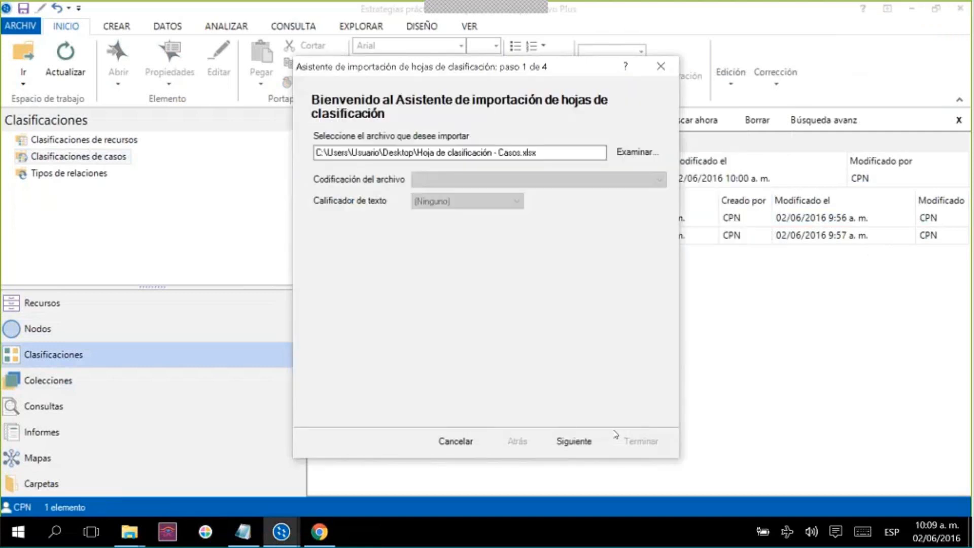
Import the sheet as Clasificación de caso, with cases represented as names located in Casos and the default value formats
left_click(583, 446)
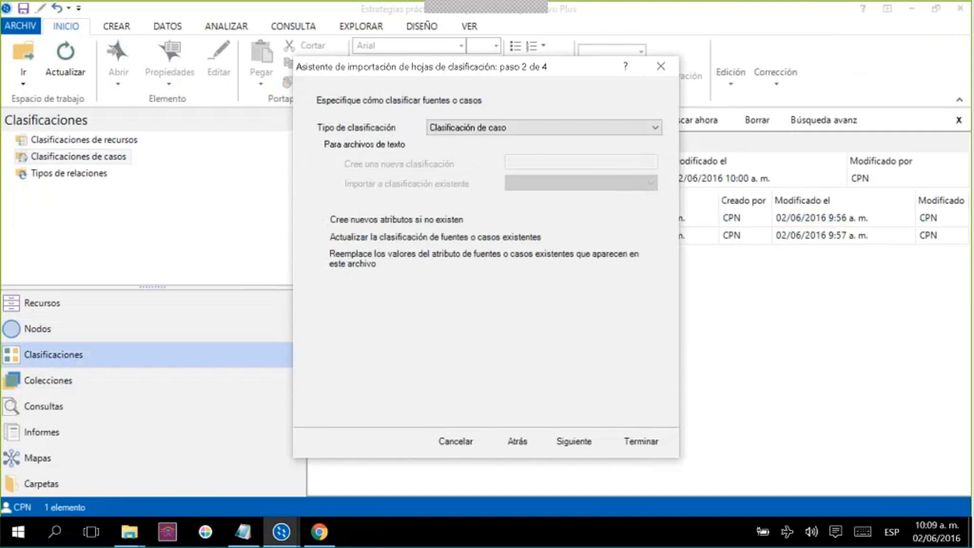
left_click(574, 442)
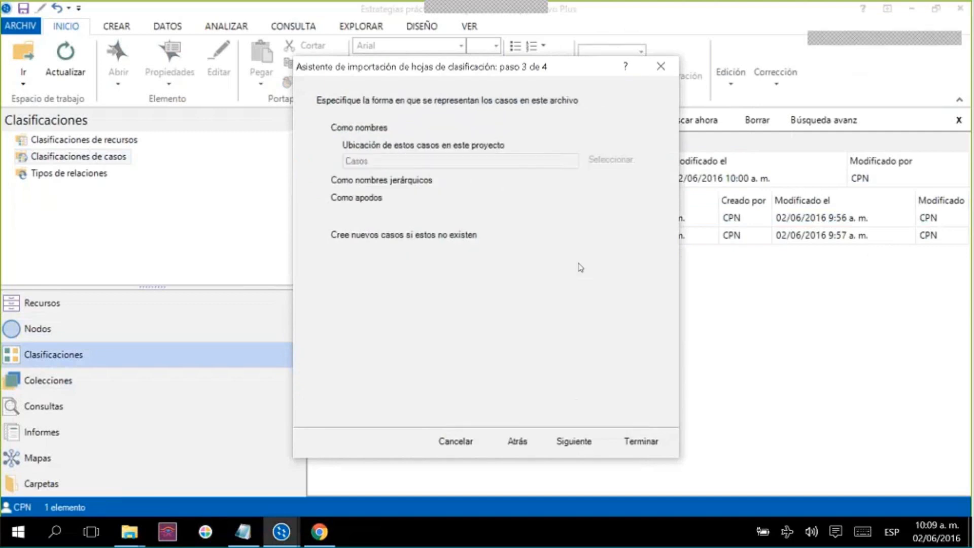
left_click(328, 128)
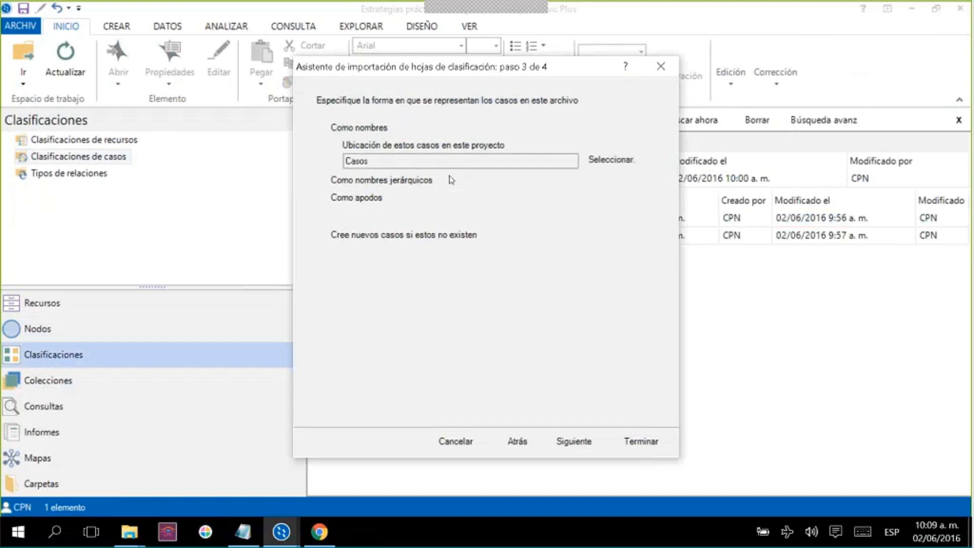
left_click(578, 438)
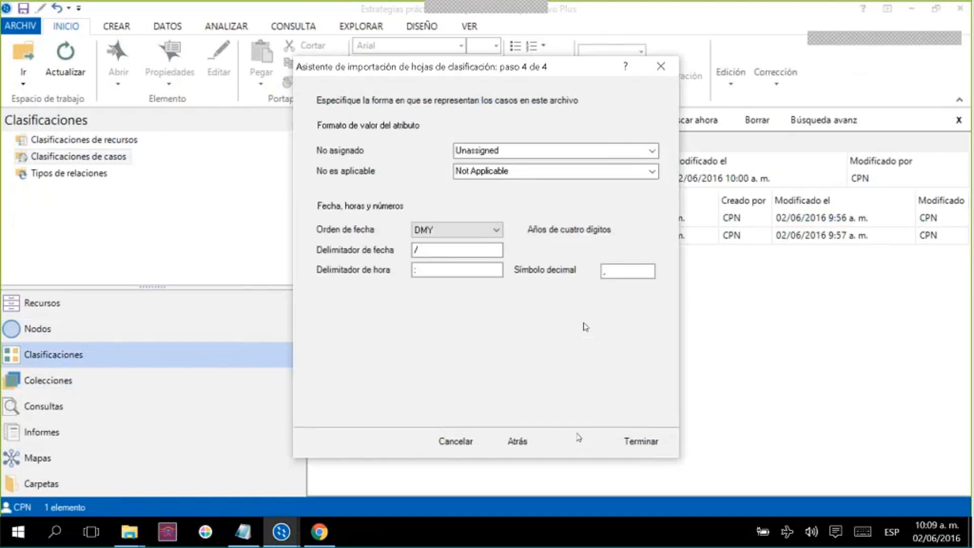
left_click(635, 442)
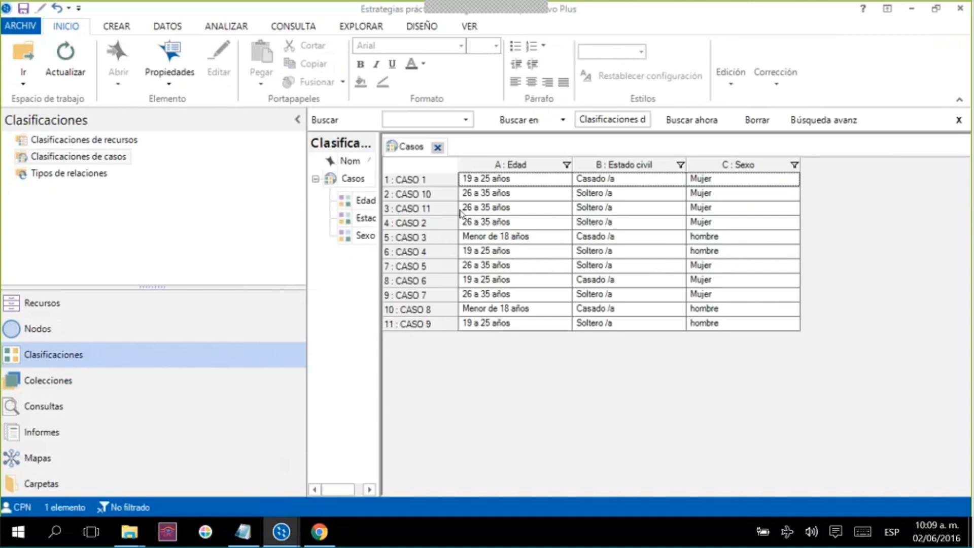
Close the imported classification sheet and check the case nodes in the Casos folder, including CASO 6 and CASO 8
left_click(147, 328)
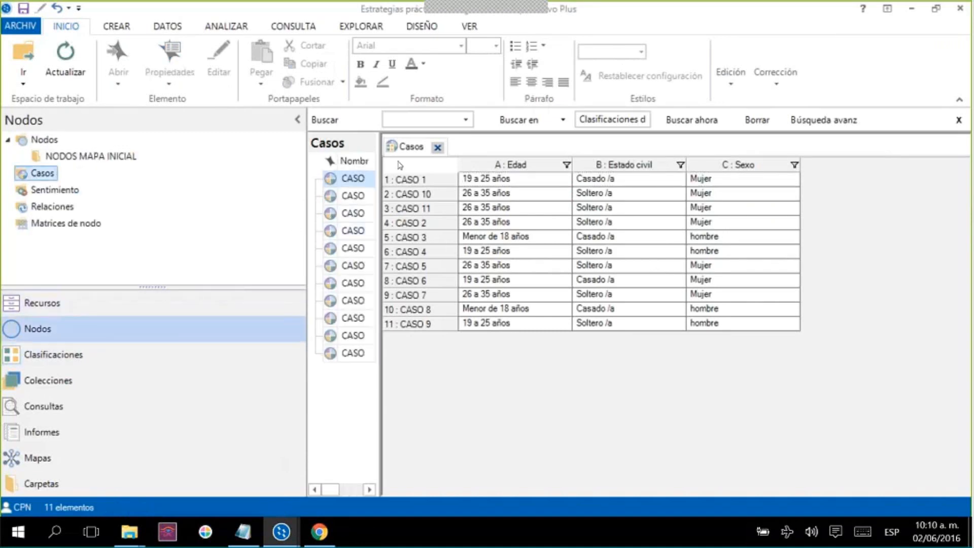
left_click(437, 147)
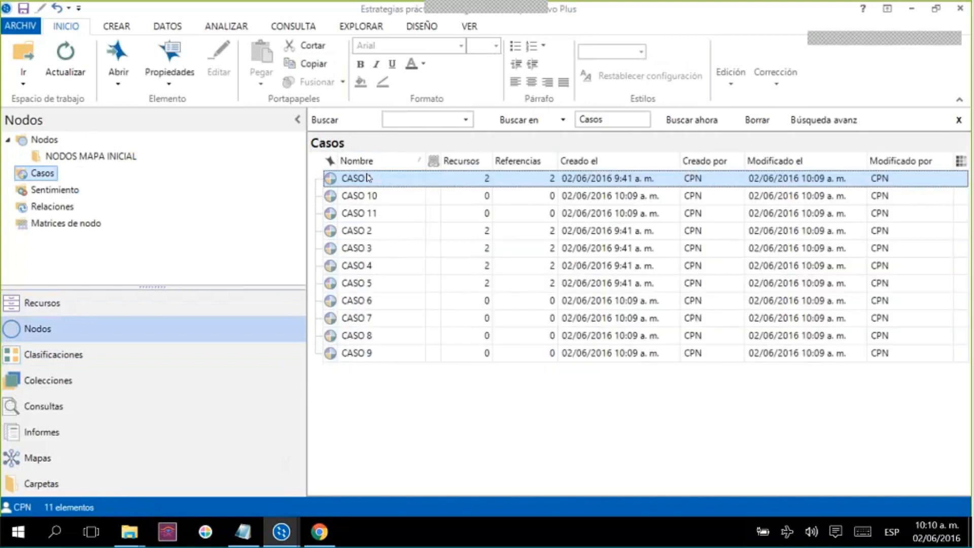
left_click(395, 427)
left_click(564, 300)
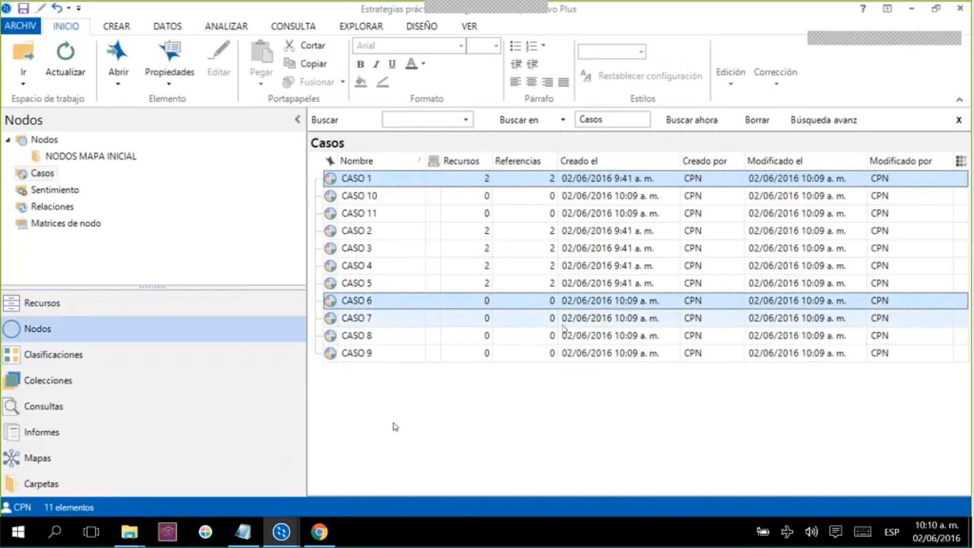
left_click(564, 335)
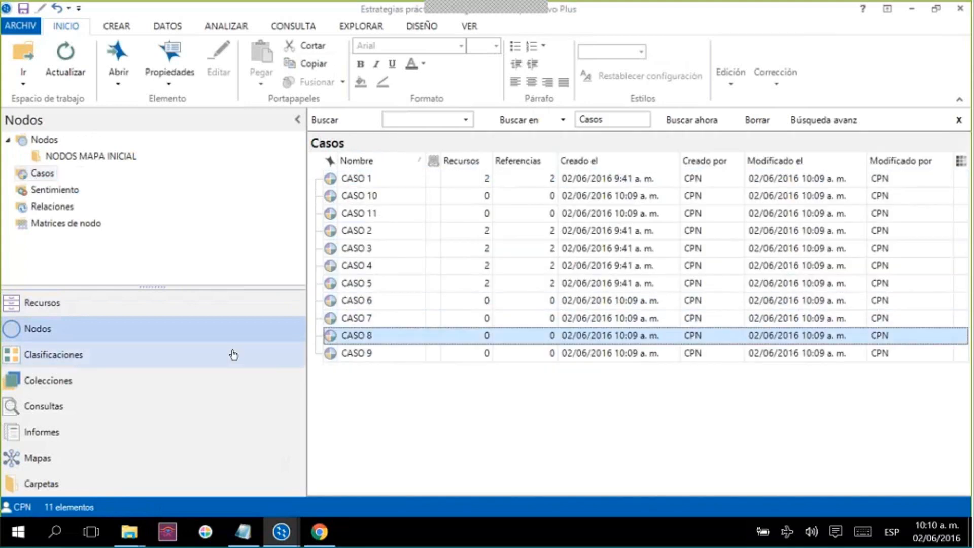
Chart the case nodes by attribute value for Estado civil, review the chart, and close it
left_click(115, 357)
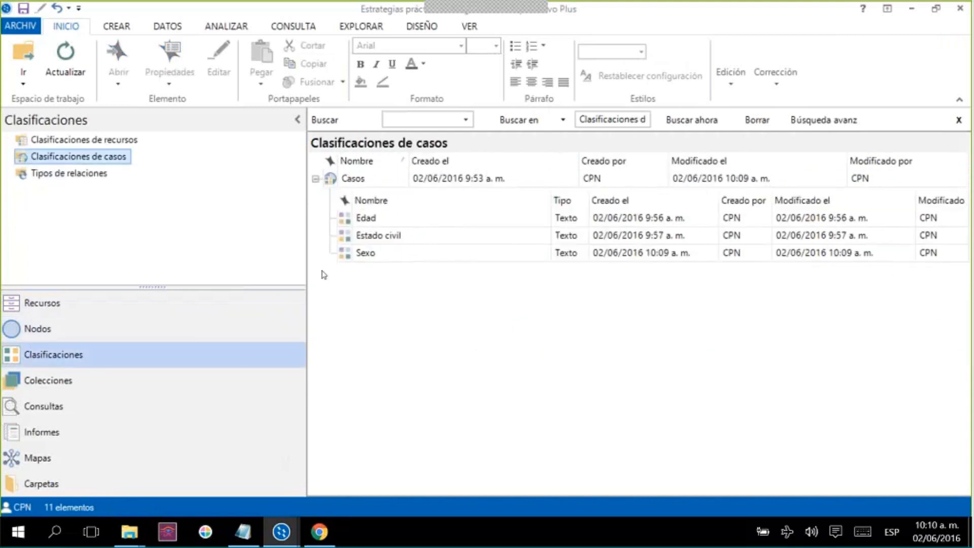
left_click(426, 219)
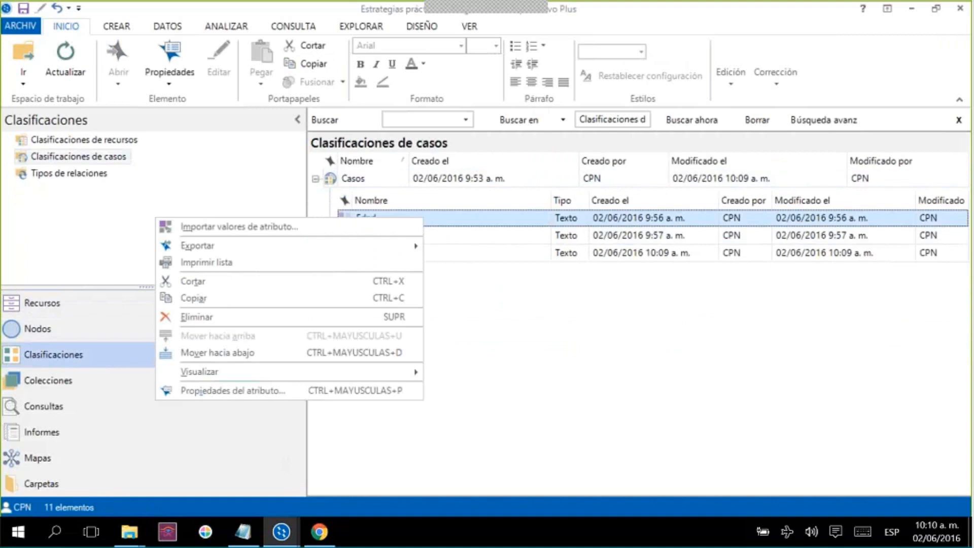
left_click(494, 239)
right_click(489, 237)
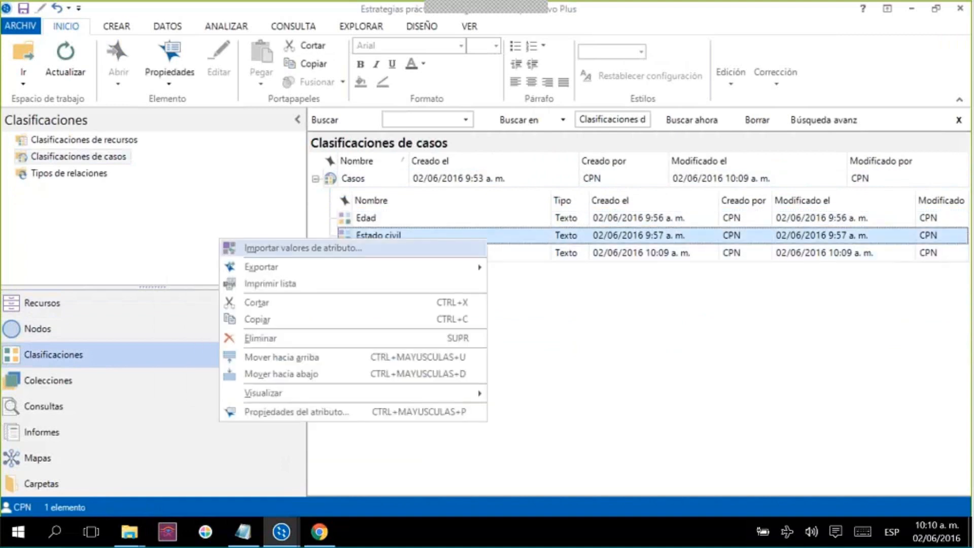
mouse_move(437, 395)
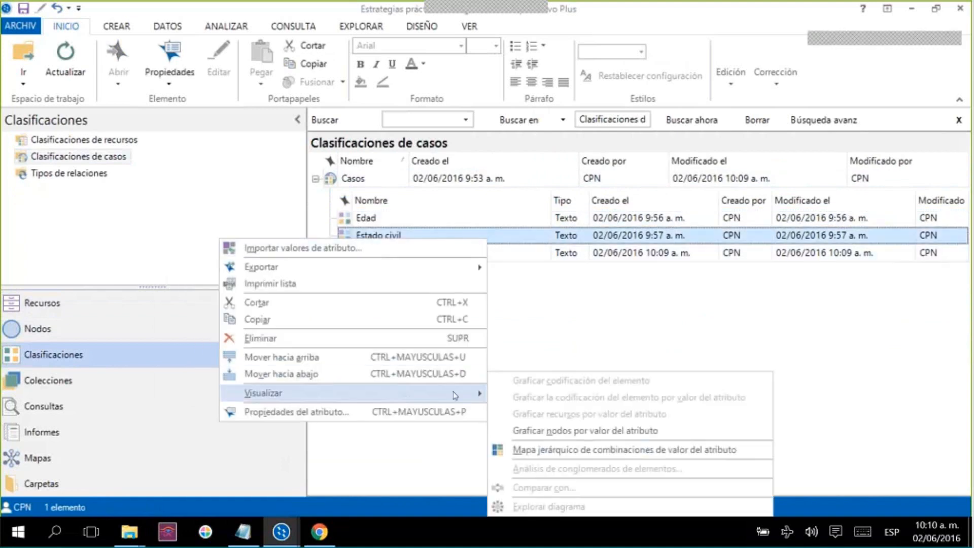
left_click(611, 431)
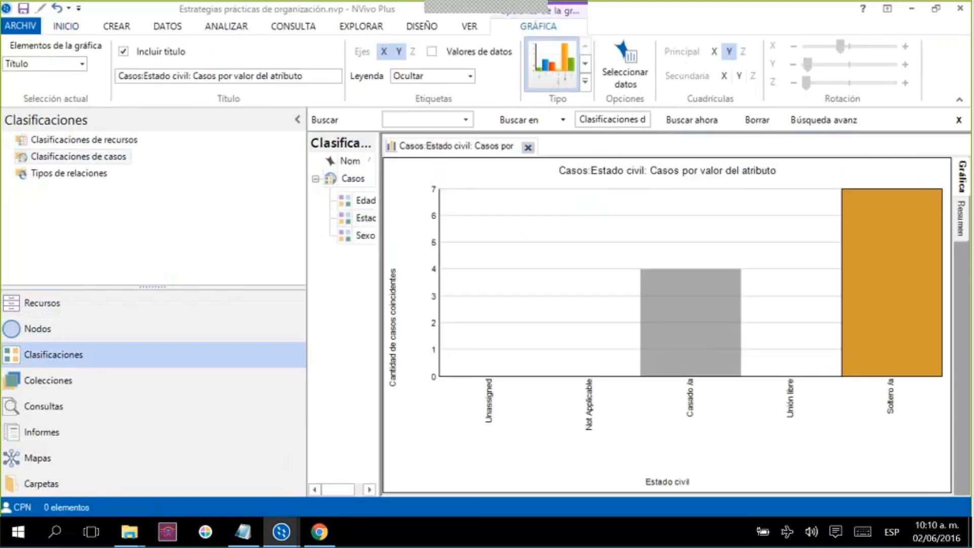
left_click(528, 147)
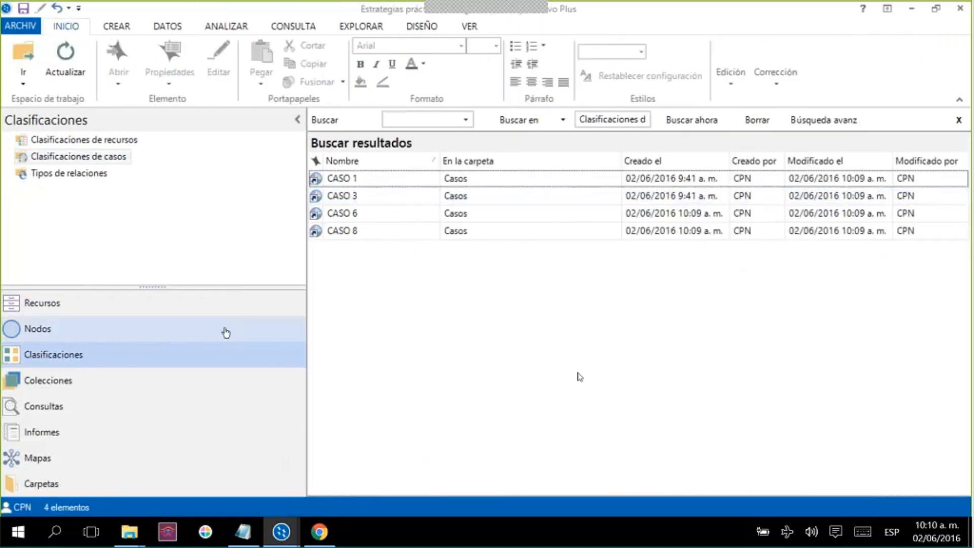
Review the interview sources in the ENTREVISTAS folder and return to the case classifications
left_click(220, 306)
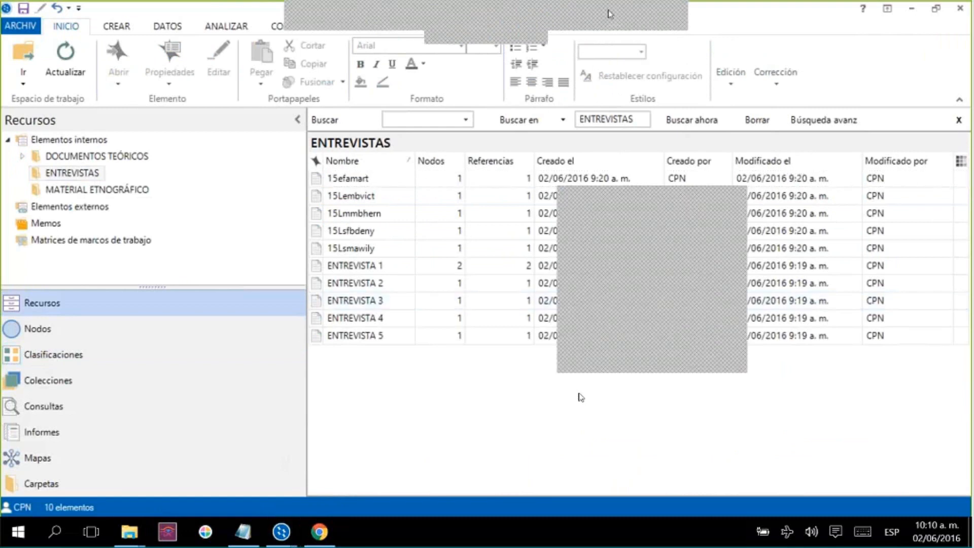
left_click(530, 320)
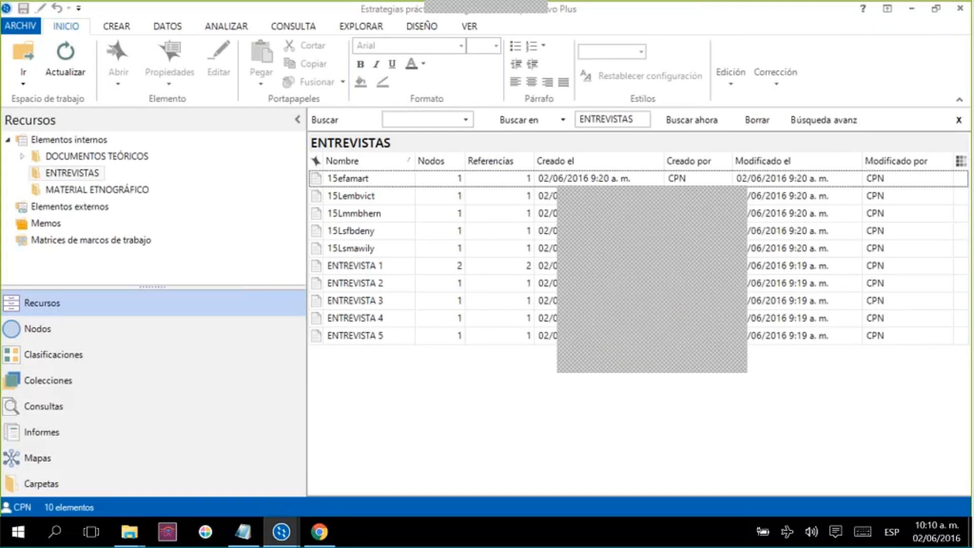
left_click(22, 354)
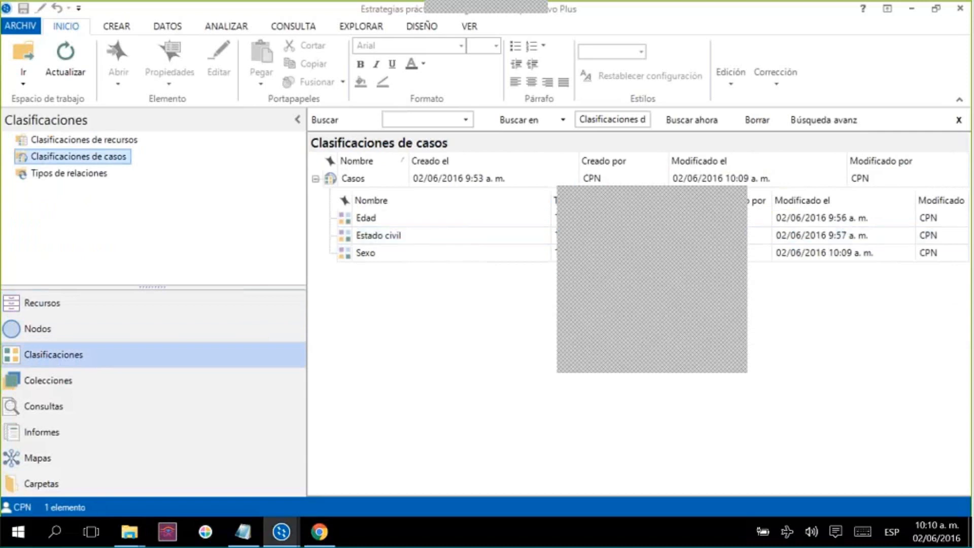
Chart the case nodes by attribute value for the Edad attribute of the Casos classification
left_click(550, 299)
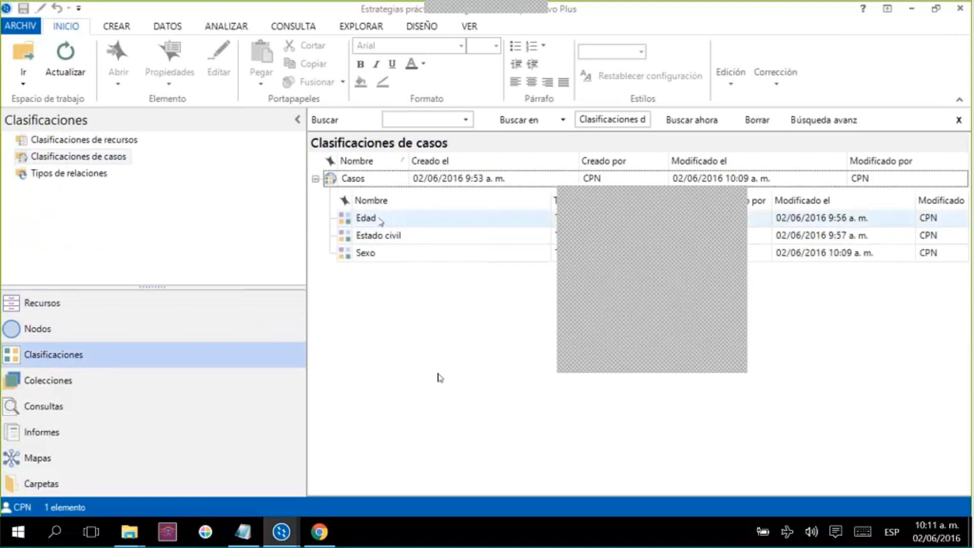
left_click(394, 218)
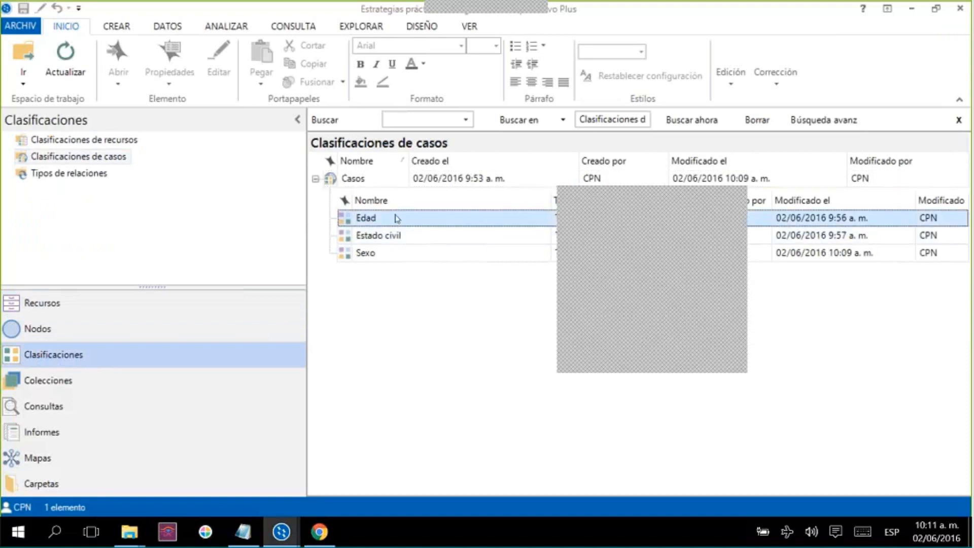
right_click(396, 218)
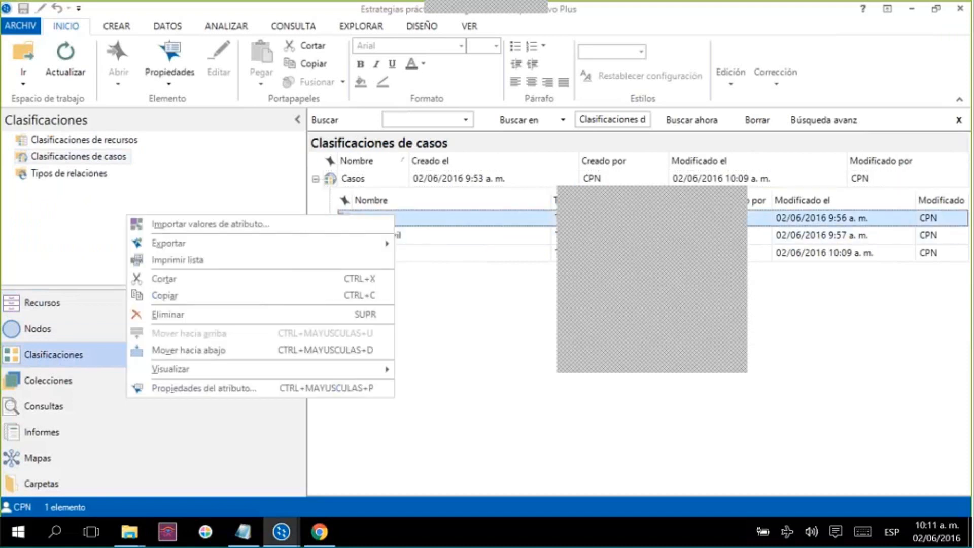
mouse_move(352, 375)
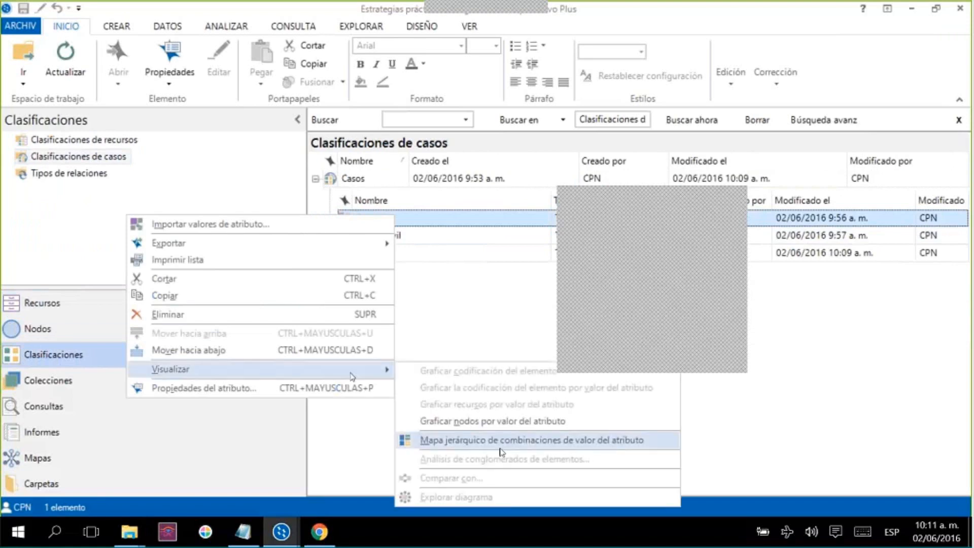
left_click(609, 433)
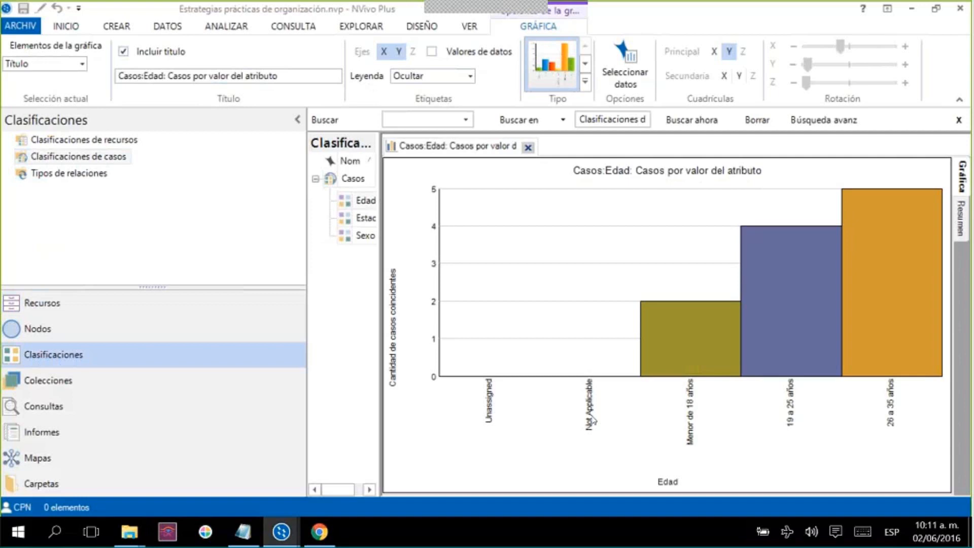
Limit the Edad chart's X axis to all attribute values except 'Unassigned' and 'Not Applicable'
right_click(548, 215)
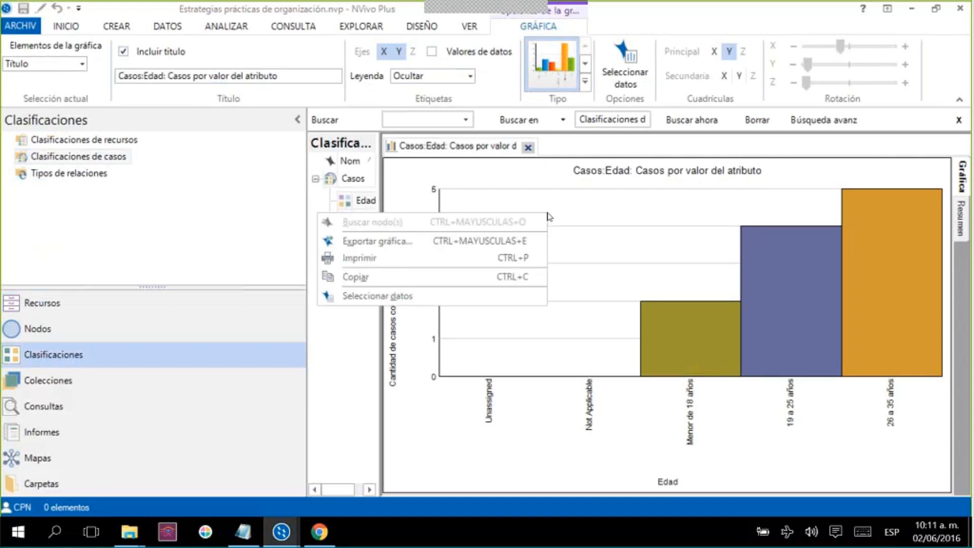
left_click(455, 296)
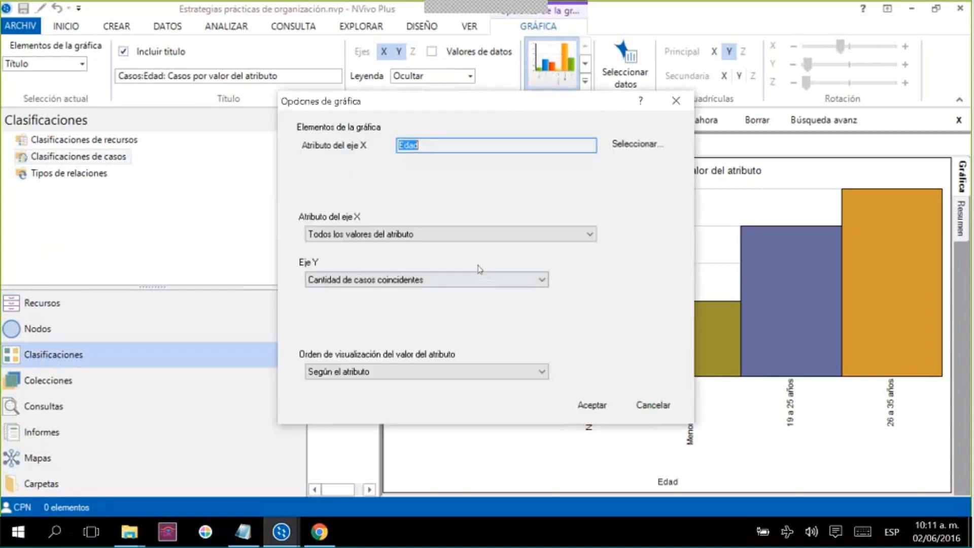
left_click(522, 235)
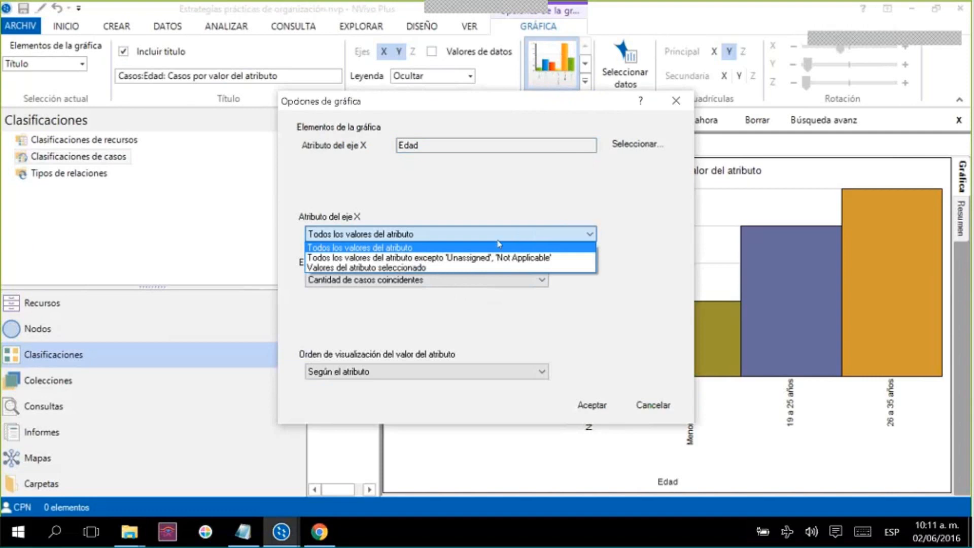
left_click(502, 257)
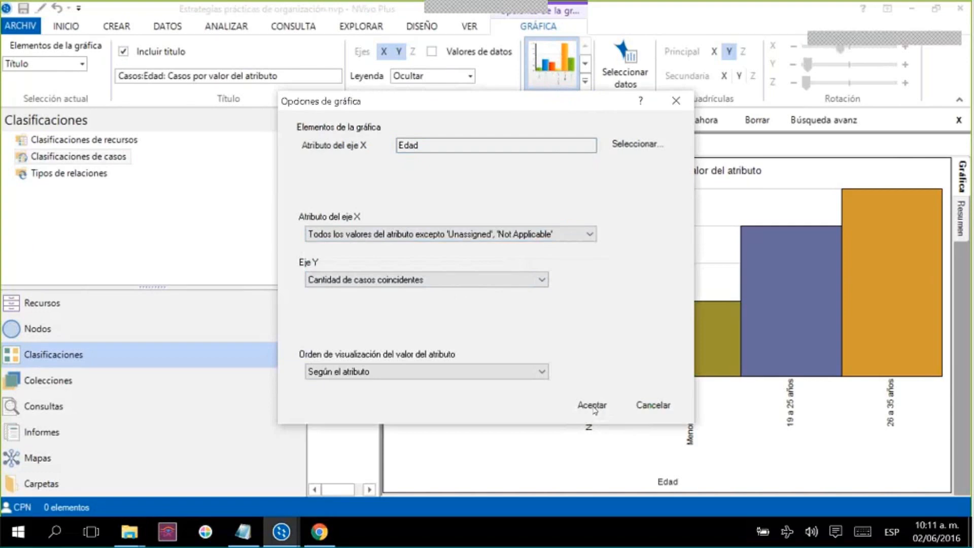
left_click(592, 405)
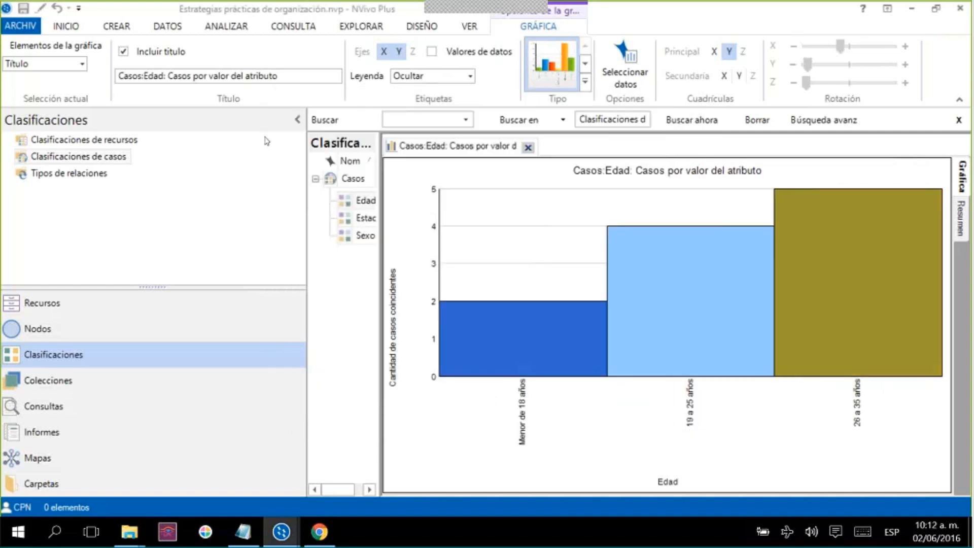
Retitle the chart as Edad de los entrevistados
left_click(290, 73)
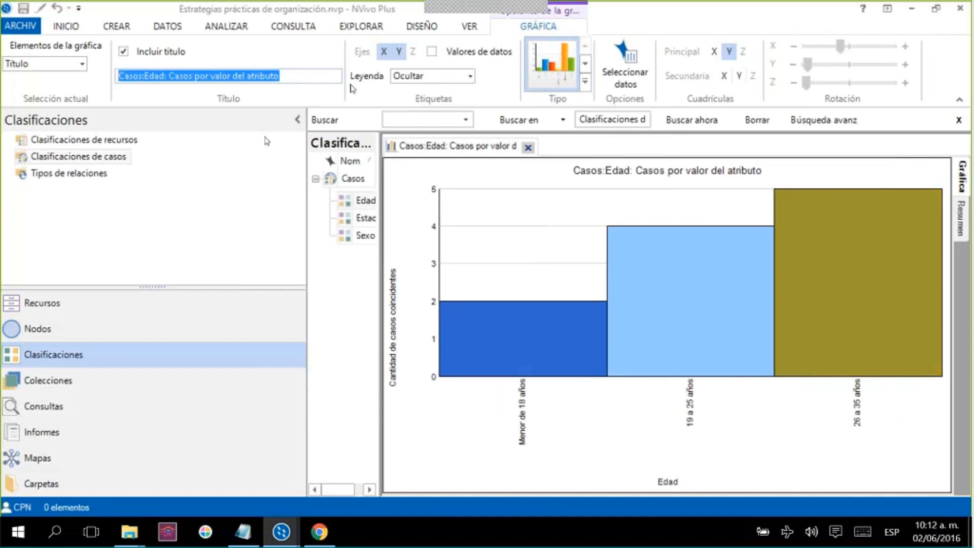
type("Edad de l")
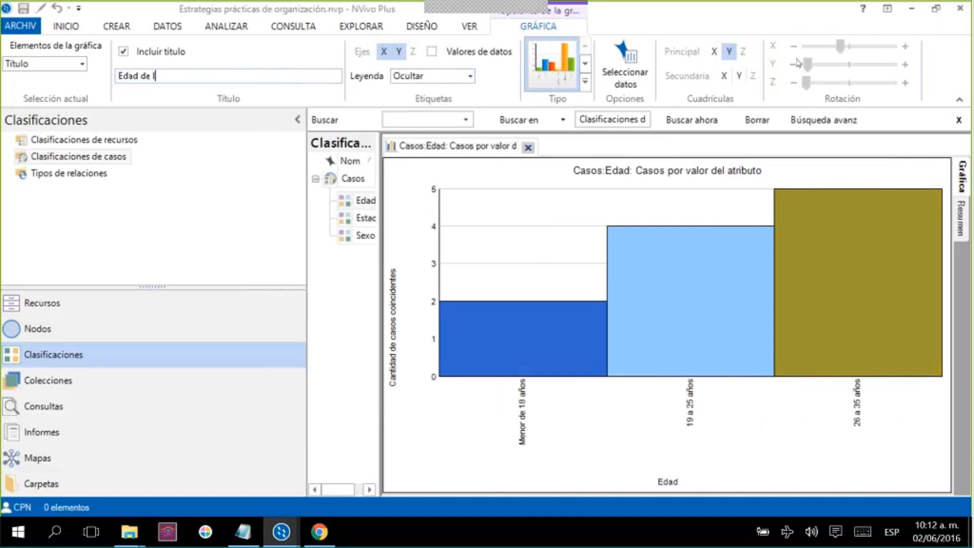
type("os entrevist")
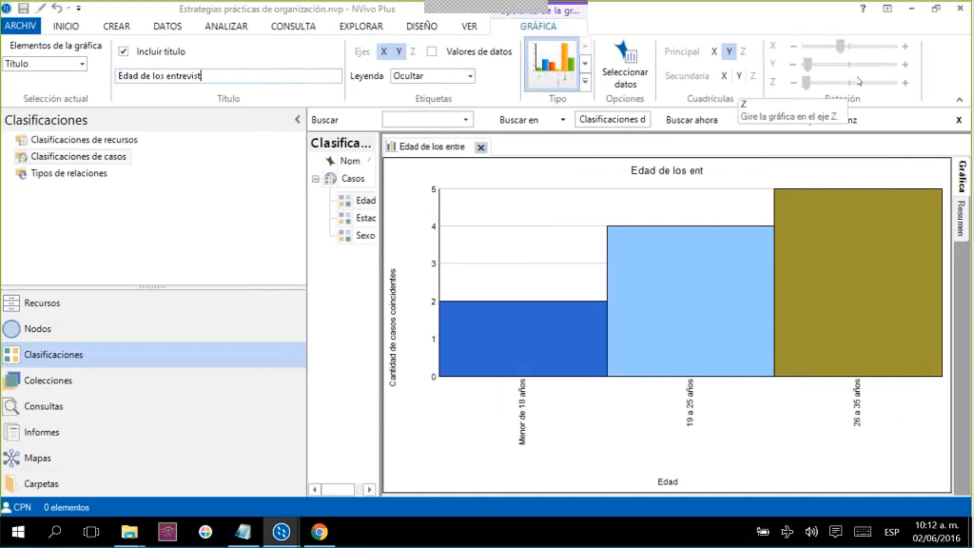
type("ados")
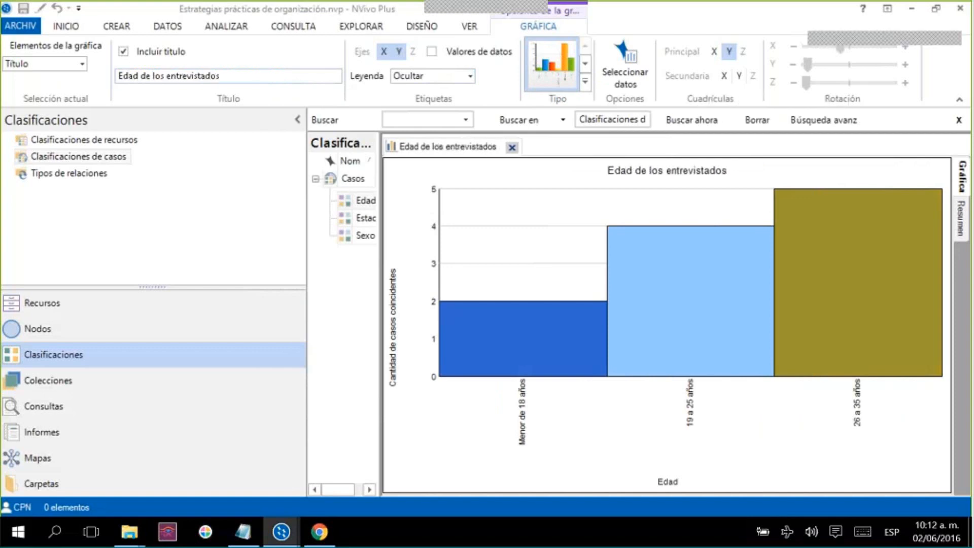
Export the chart to the desktop as a JPEG named Edad de los entrevistados and close the chart
right_click(512, 212)
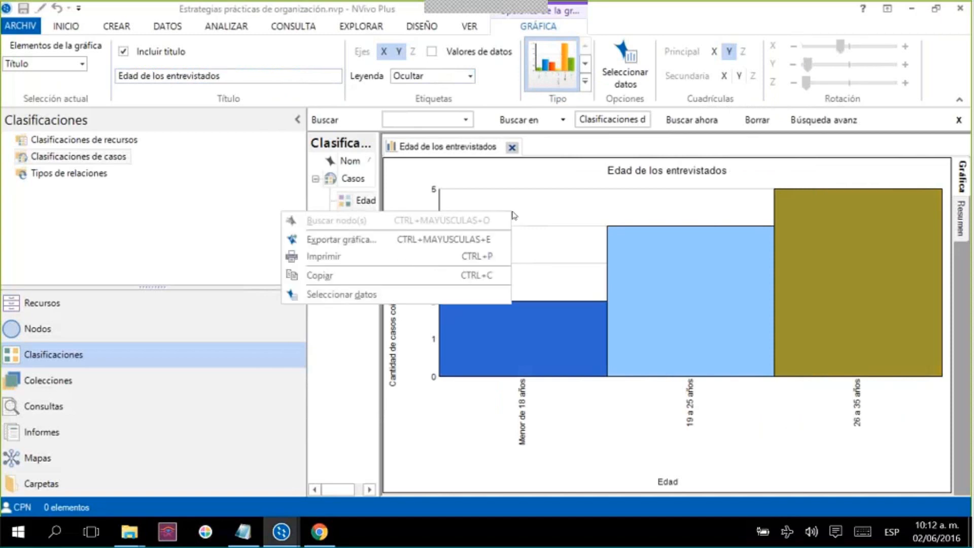
left_click(459, 245)
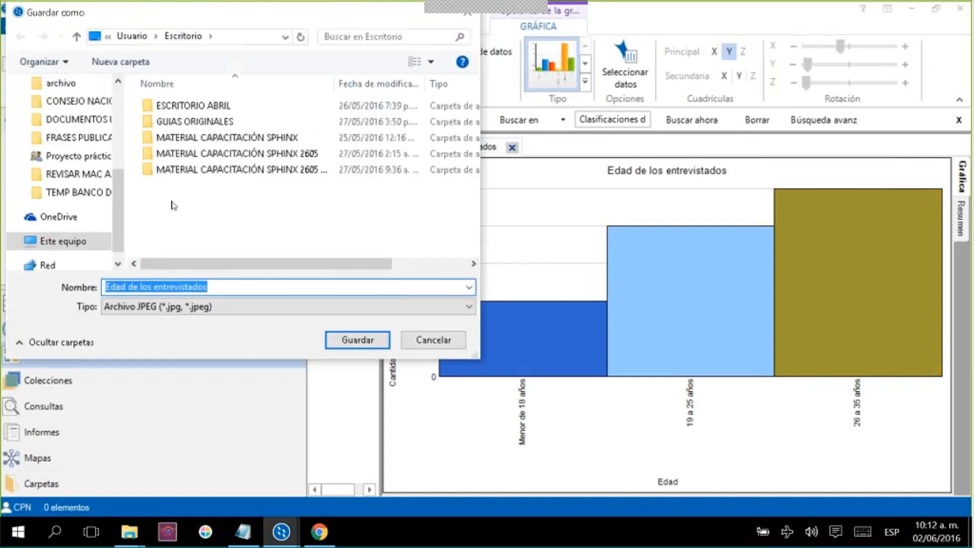
left_click_drag(116, 231, 105, 124)
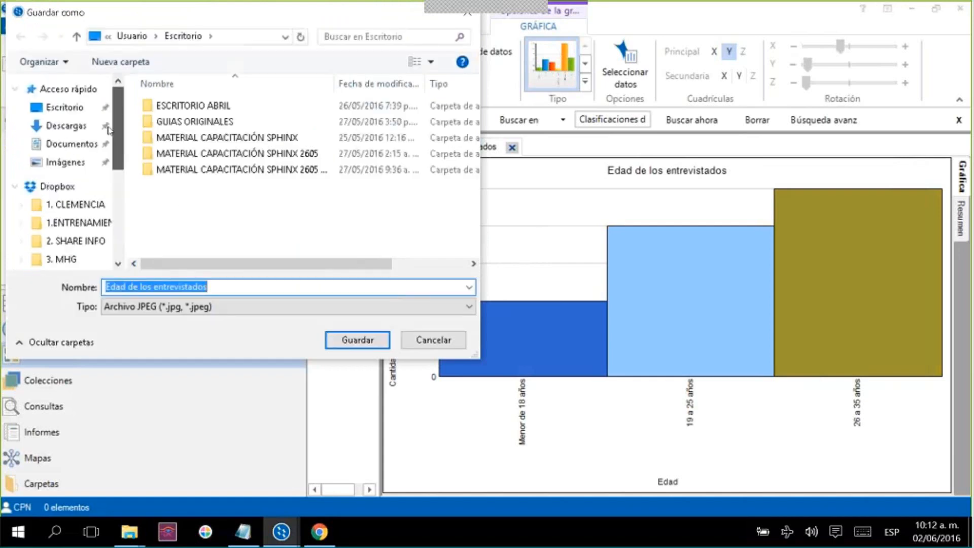
left_click(66, 106)
key("Return")
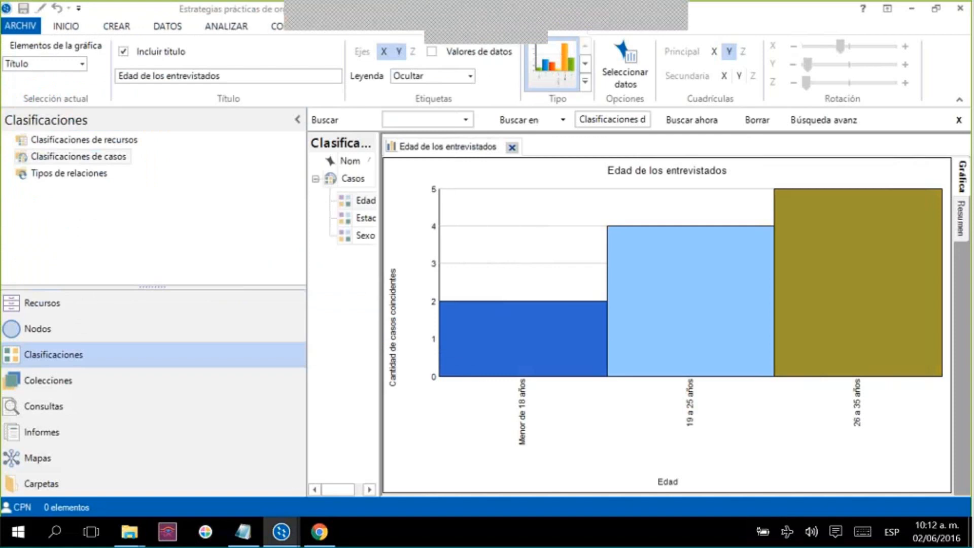
left_click(512, 147)
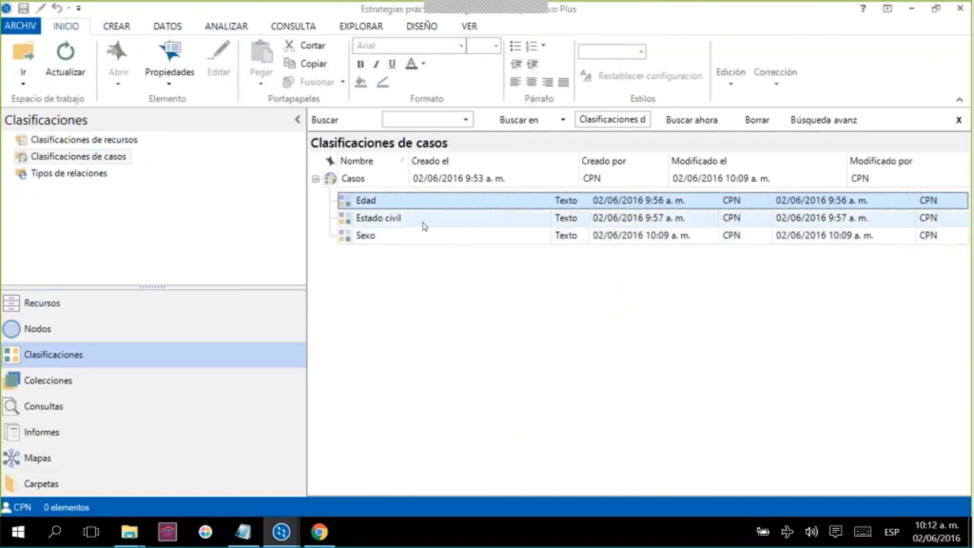
Chart the case nodes by Edad value again, review the default chart, and close it
right_click(436, 206)
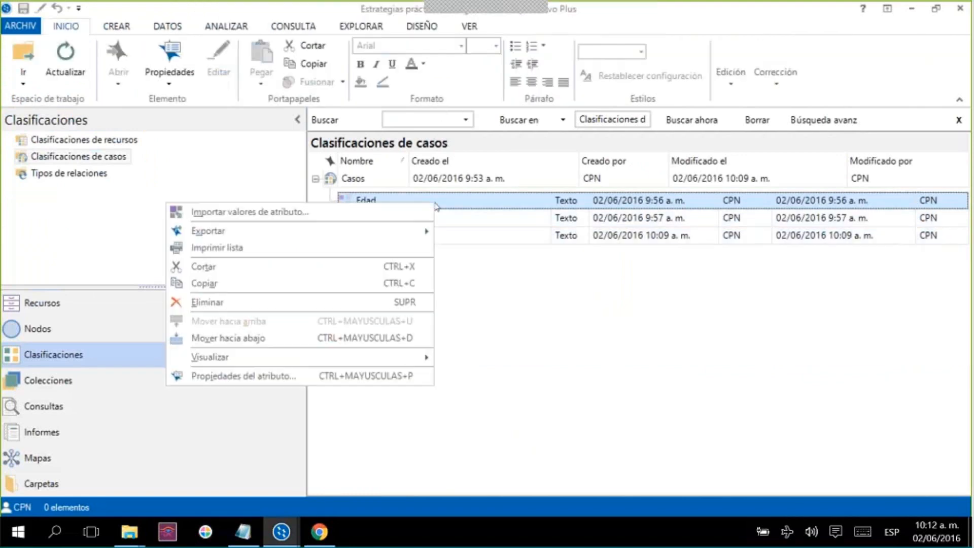
left_click(413, 358)
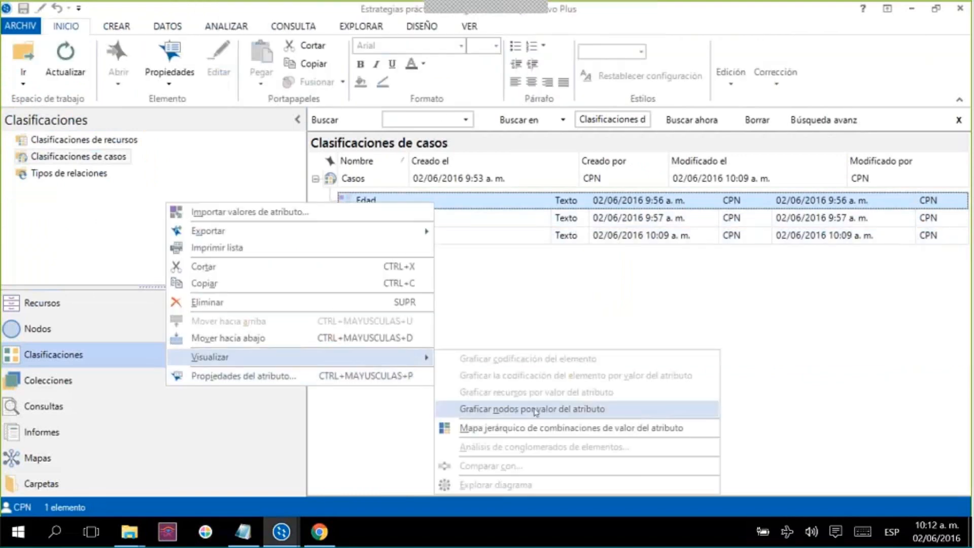
left_click(538, 409)
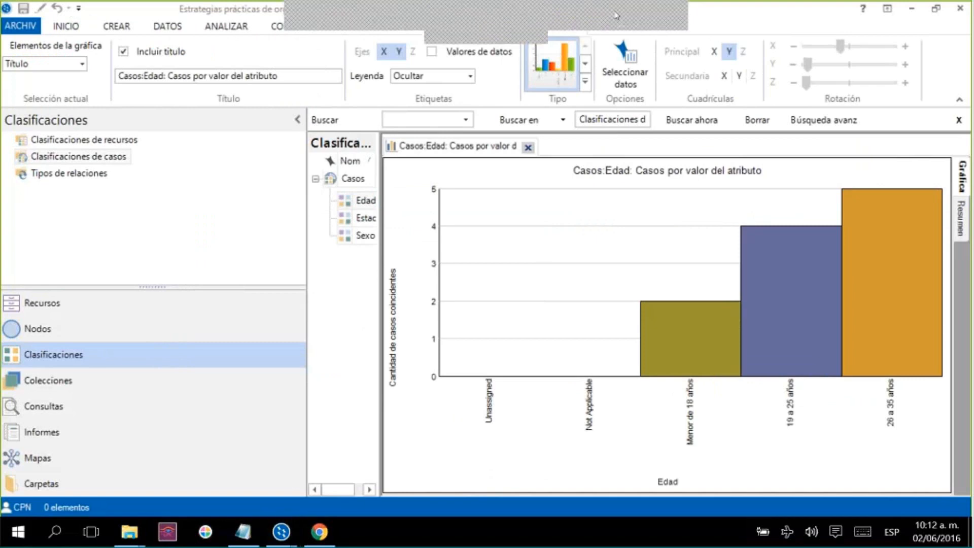
left_click(617, 15)
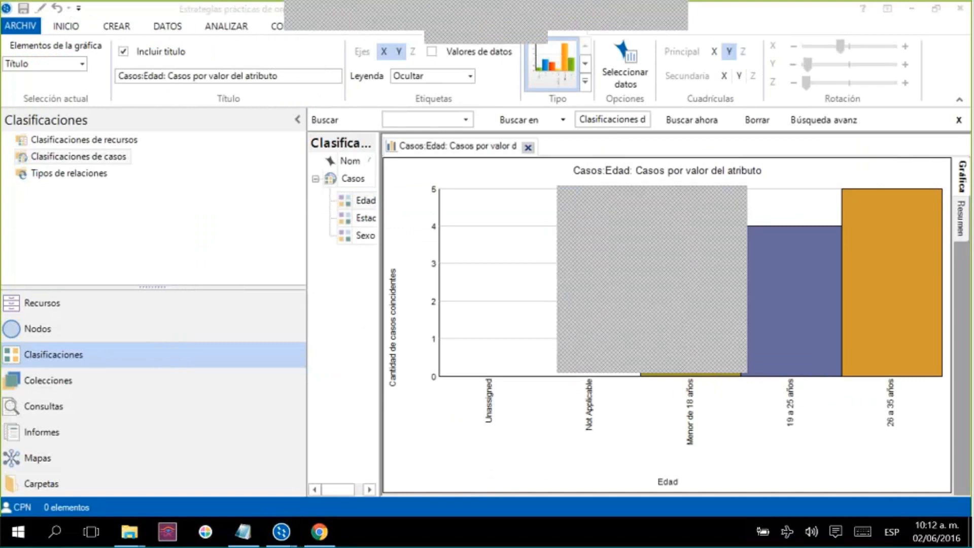
left_click(739, 204)
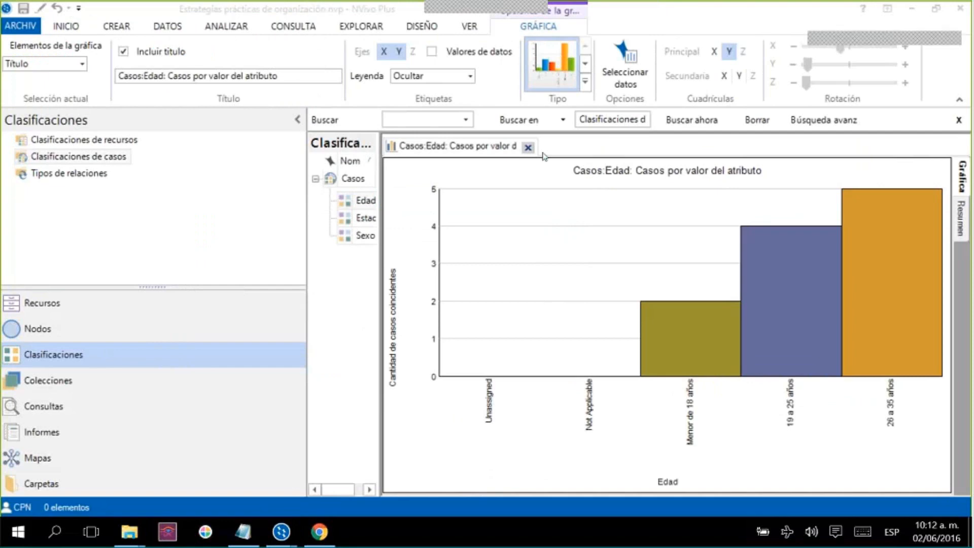
left_click(527, 147)
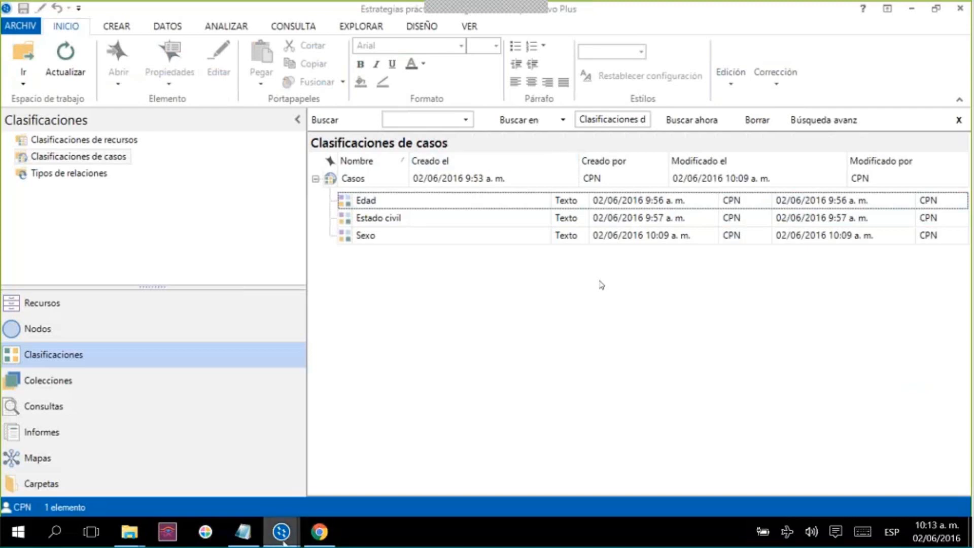
Switch to the presentation mind map and add a Conjuntos idea connected to the central Organización de información en NVivo idea
mouse_move(282, 542)
left_click(341, 499)
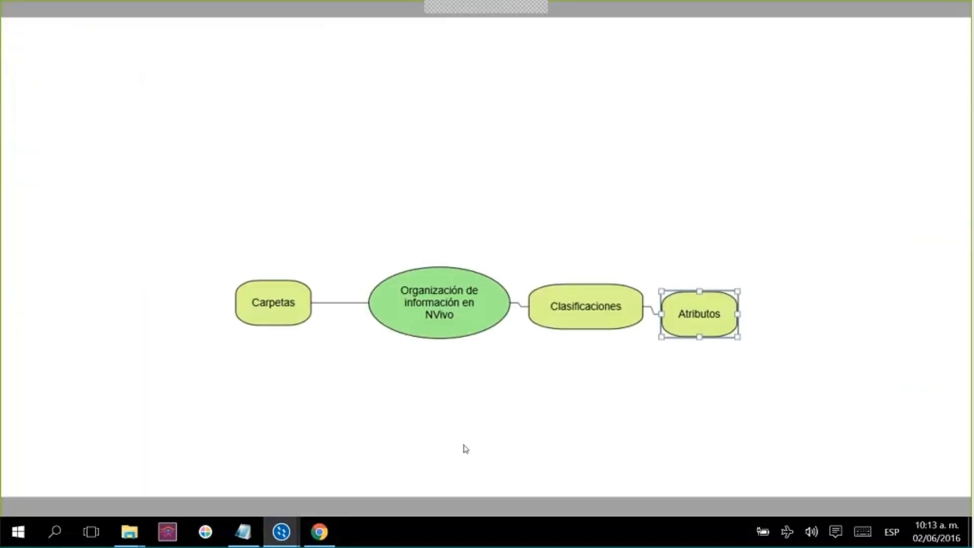
left_click(274, 304)
left_click(456, 315)
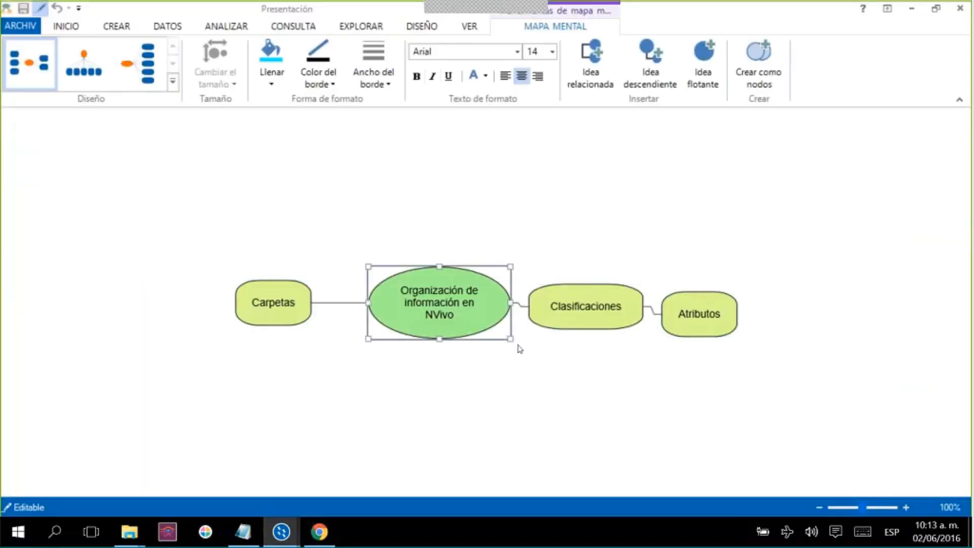
key("Insert")
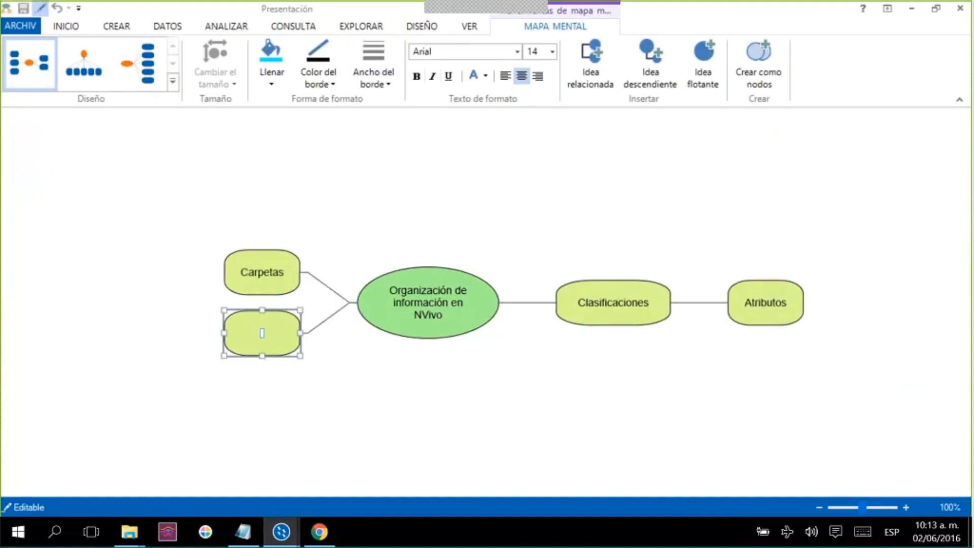
type("Co")
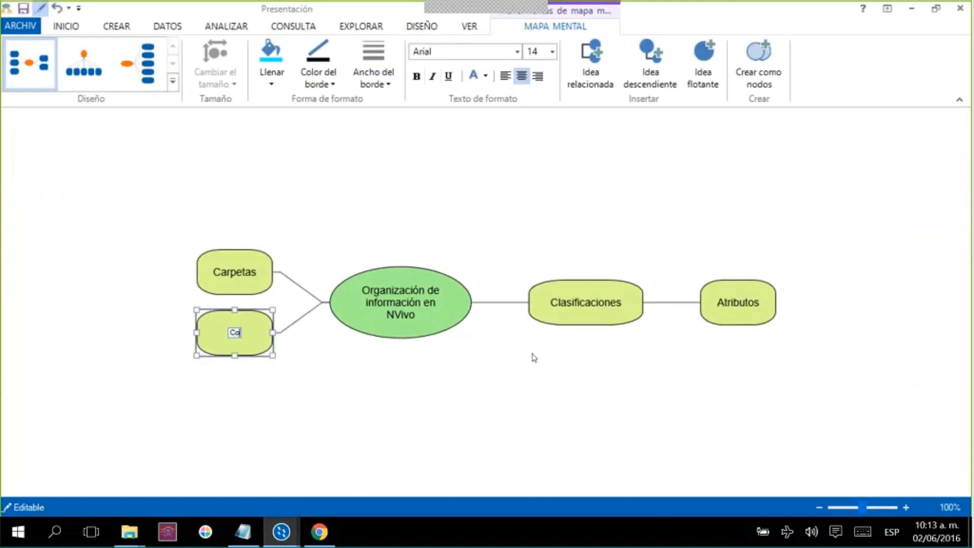
type("njuntos")
left_click(507, 366)
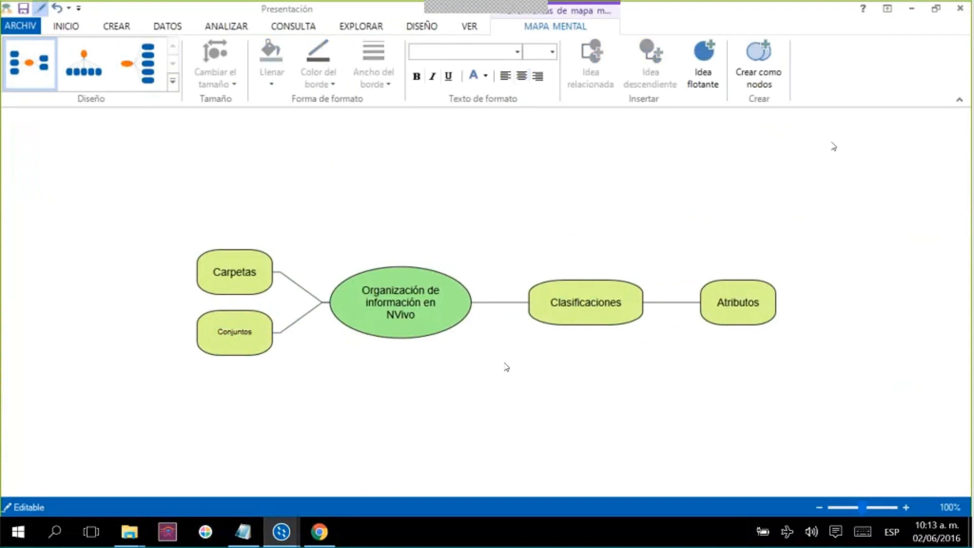
Return to the project, review the Casos classification sheet and close it, and display the sources in the ENTREVISTAS folder
left_click(912, 9)
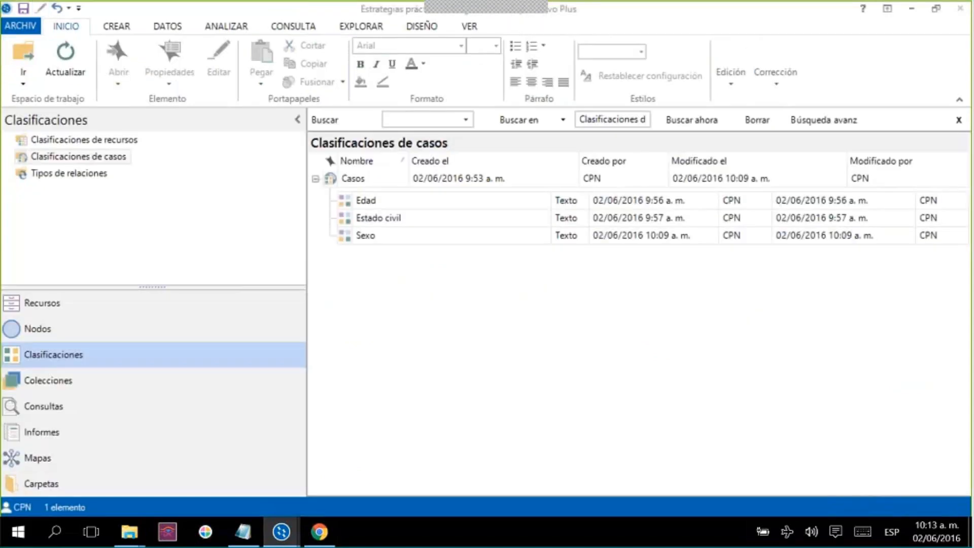
left_click(425, 183)
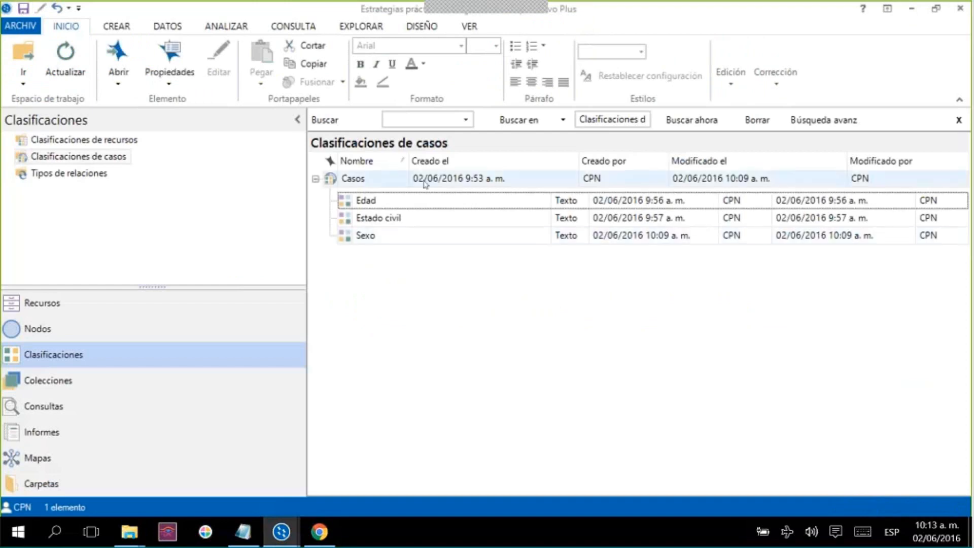
double_click(425, 182)
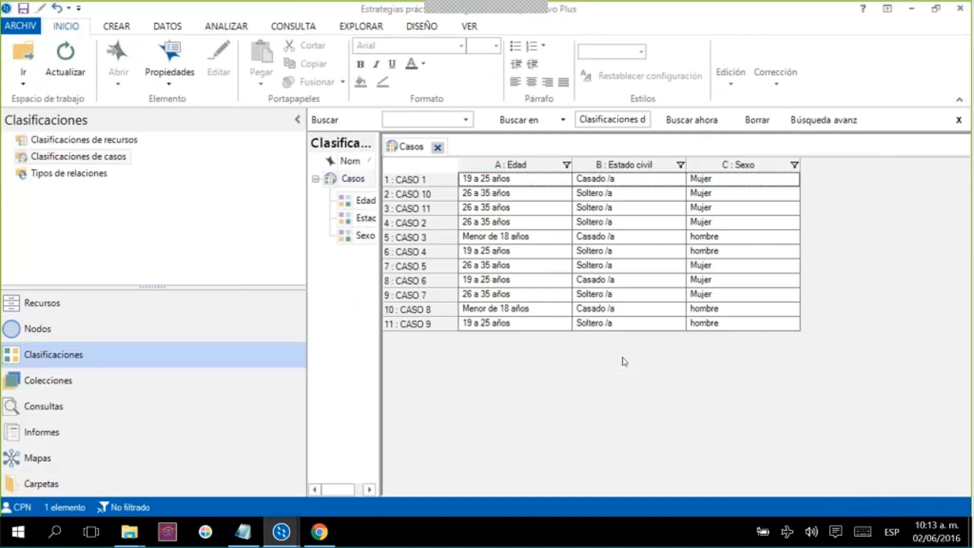
left_click(440, 148)
left_click(176, 297)
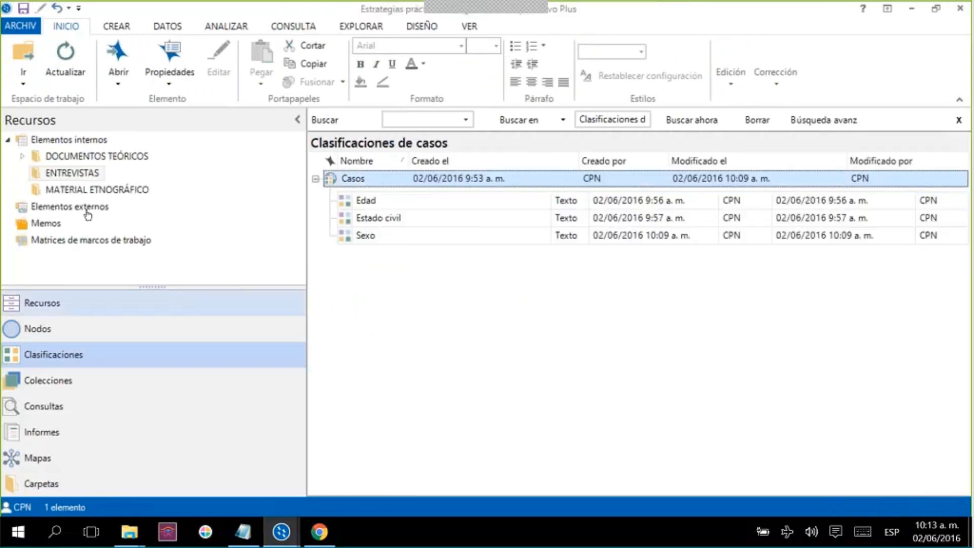
left_click(505, 368)
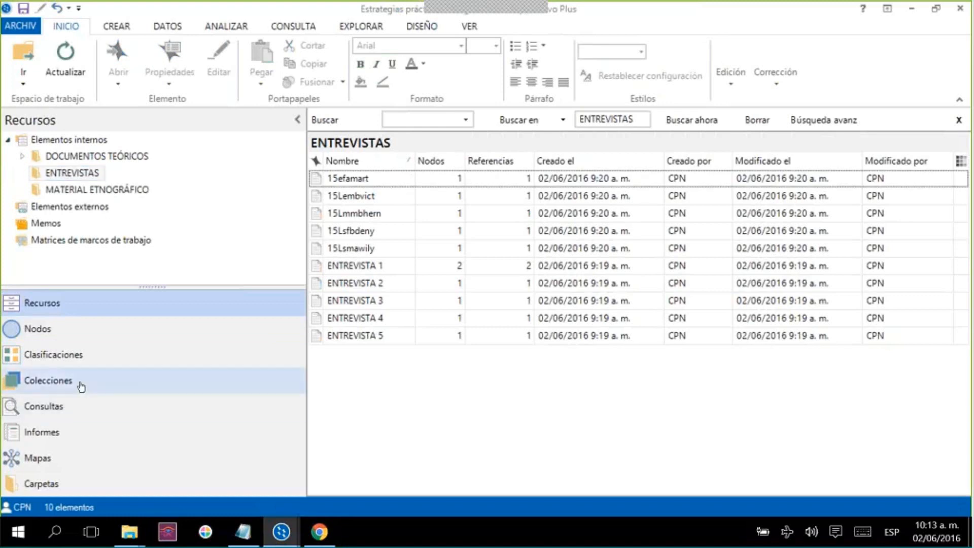
Create a new set named Familia 1 among the project's collections
left_click(81, 385)
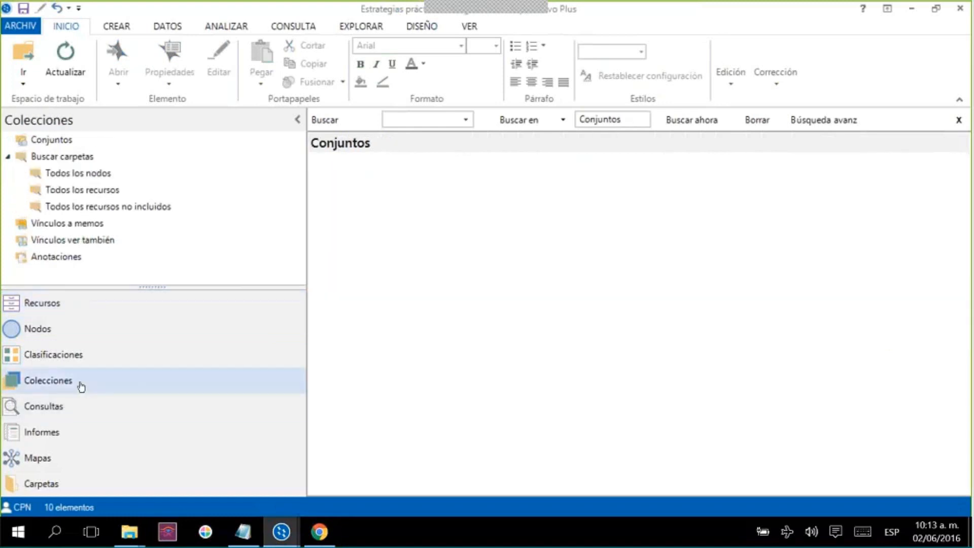
right_click(497, 210)
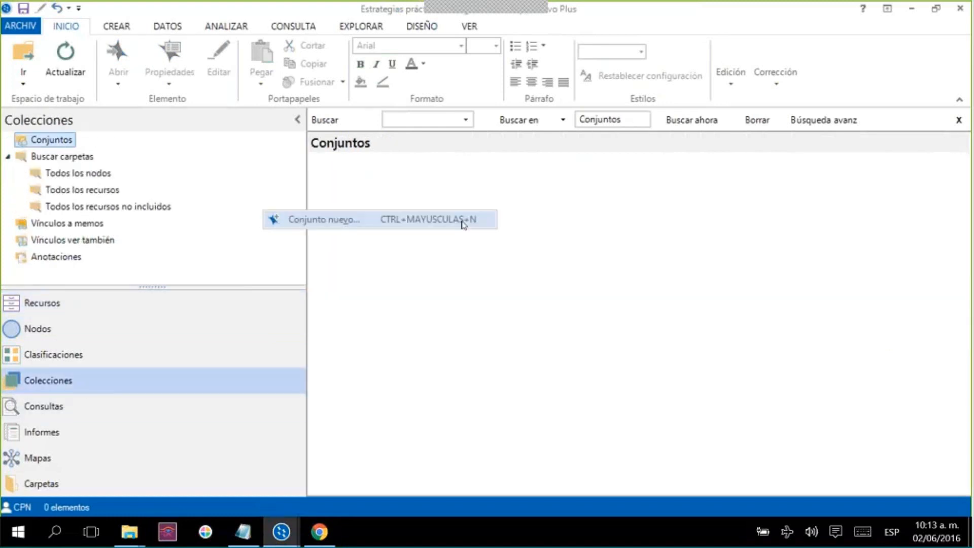
left_click(462, 222)
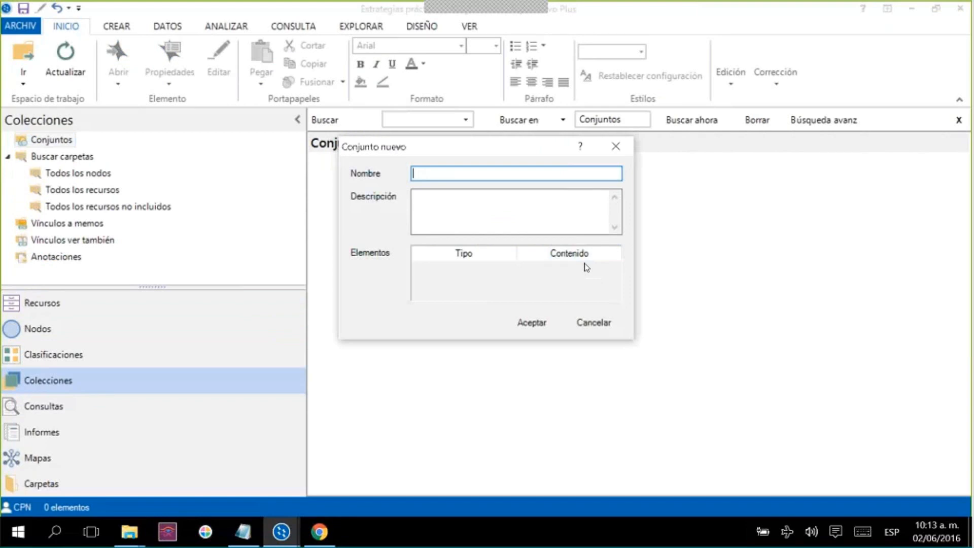
type("Familia 1")
left_click(528, 325)
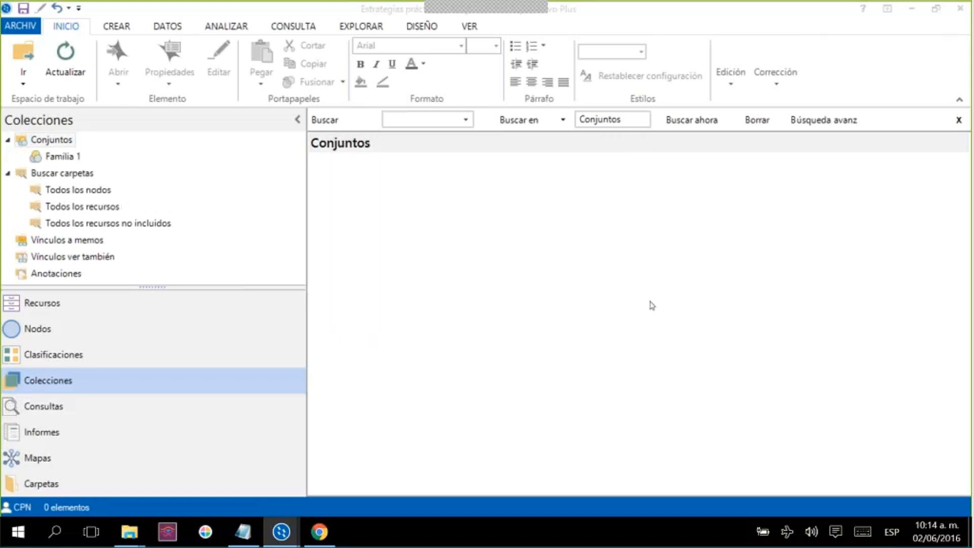
Review the contents of the Familia 1 set and the sources in the ENTREVISTAS folder
left_click(231, 313)
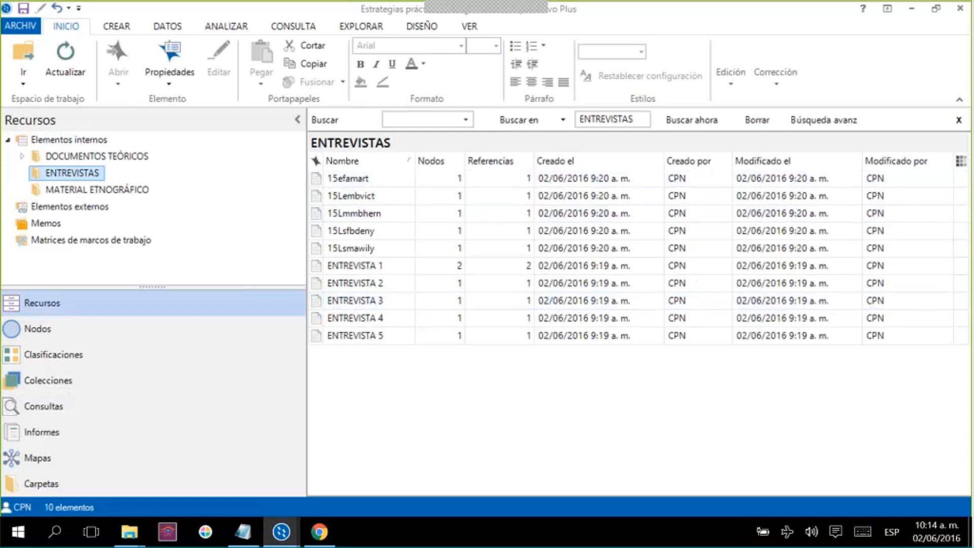
left_click(90, 384)
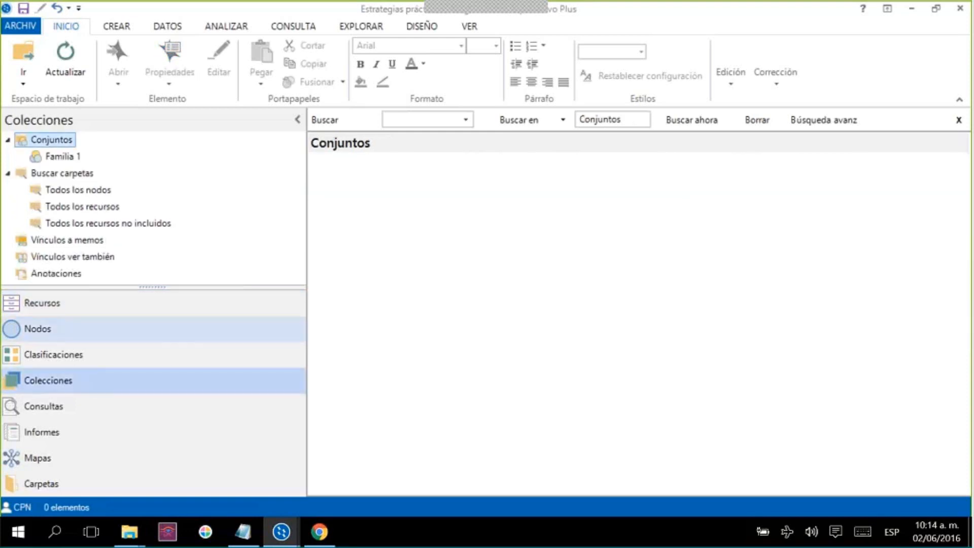
left_click(76, 157)
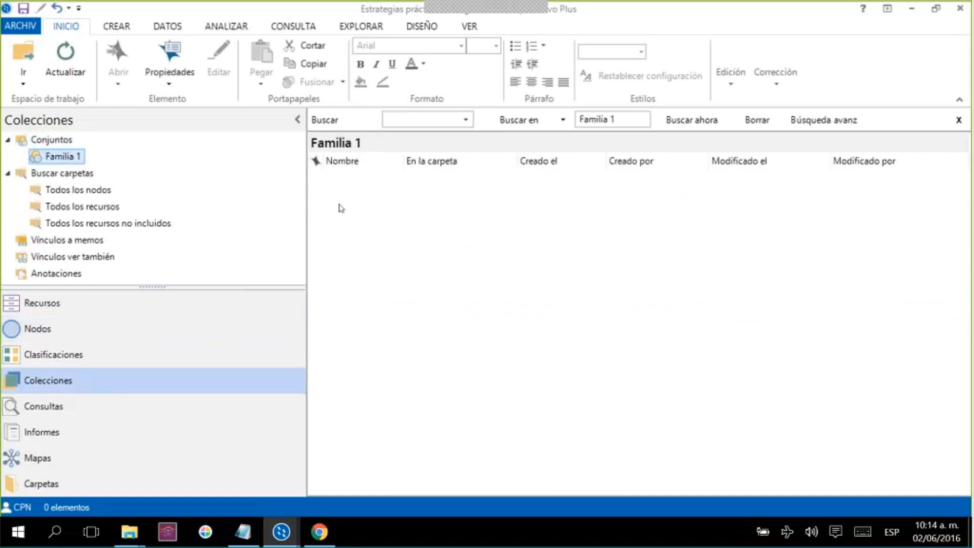
left_click(87, 305)
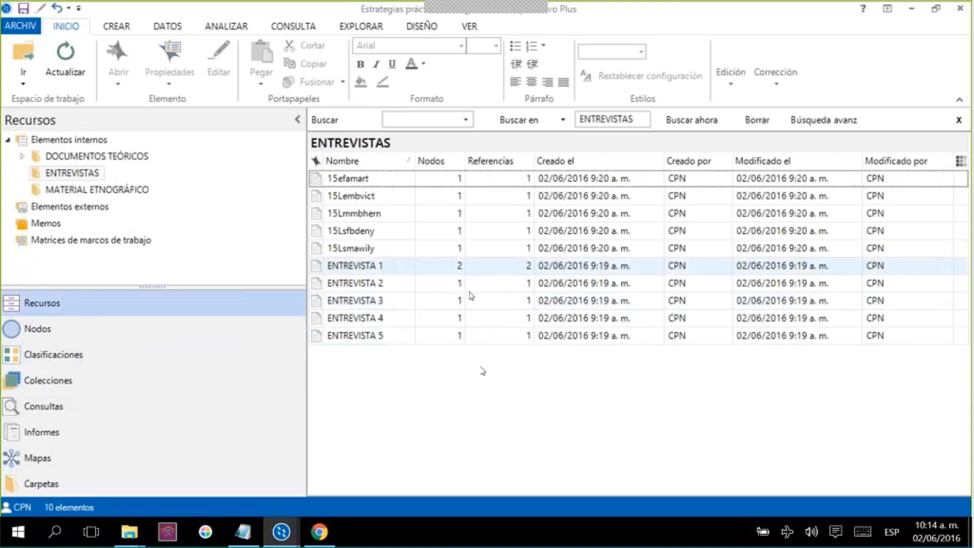
left_click(58, 388)
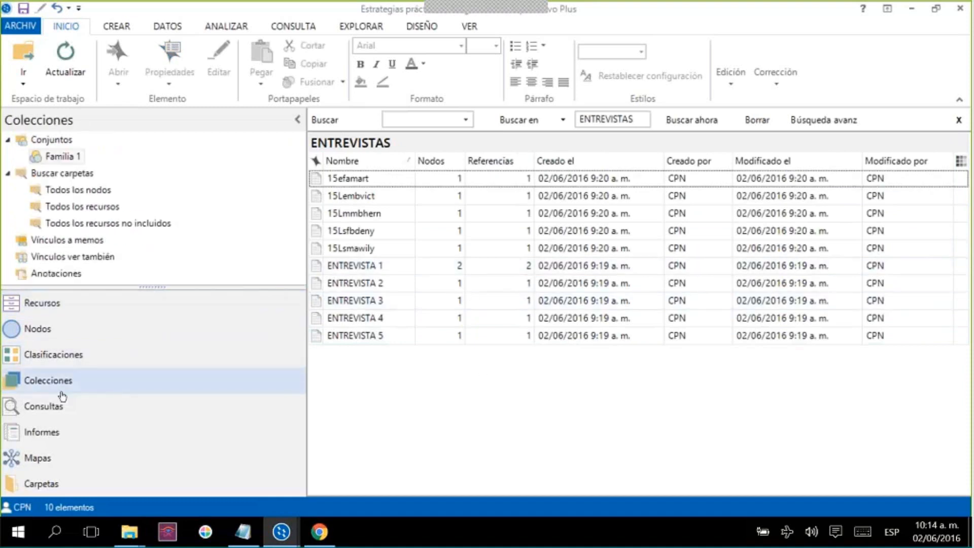
right_click(535, 302)
Create a second set named Familia 2 under Conjuntos
left_click(52, 142)
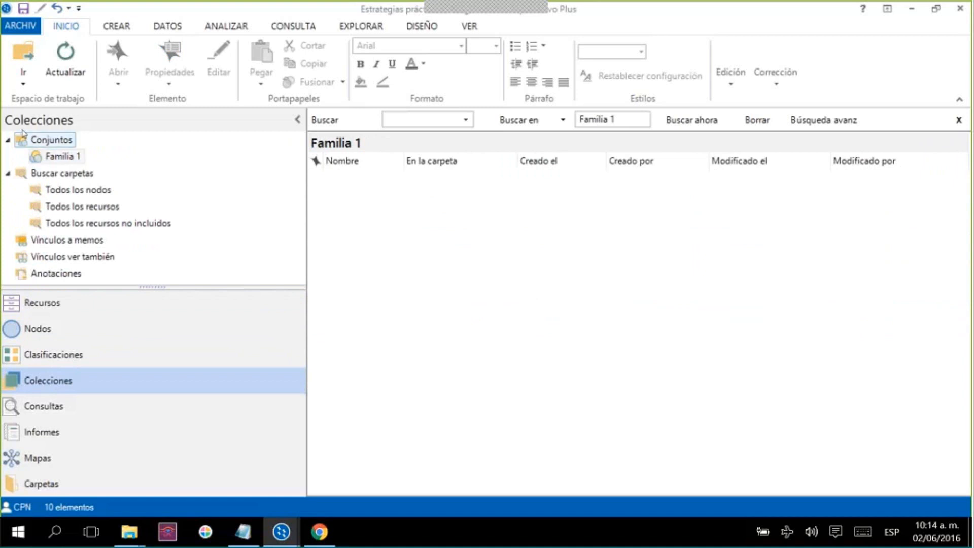
right_click(52, 145)
left_click(153, 169)
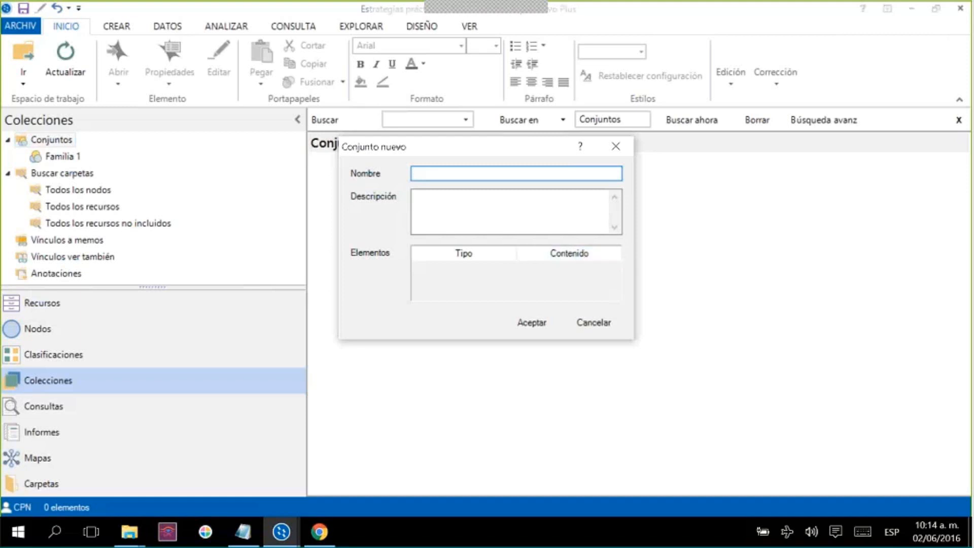
type("Fam")
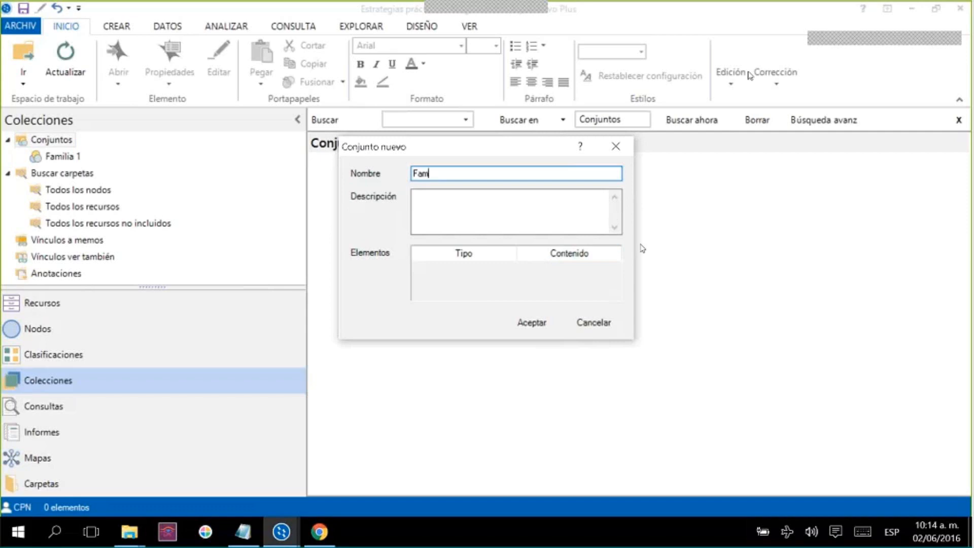
type("ilia 2")
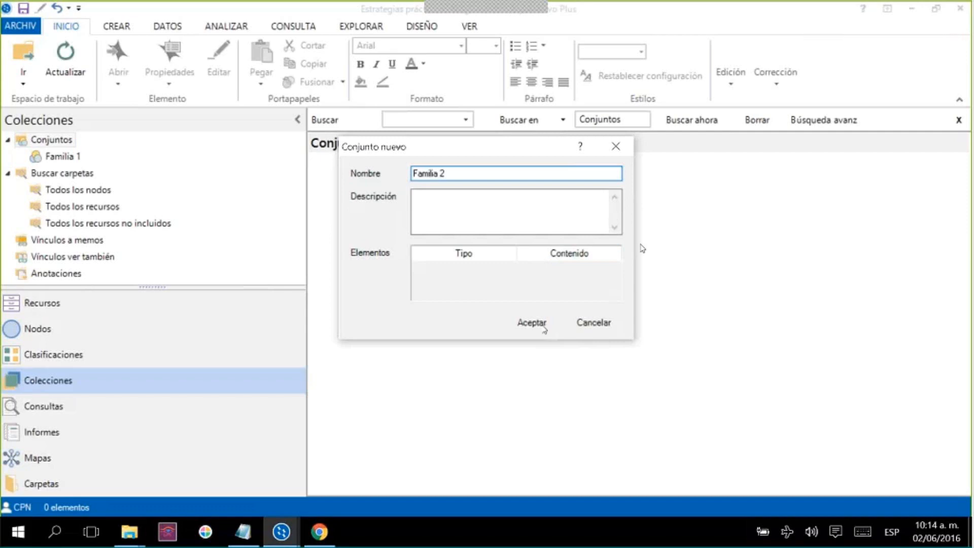
left_click(543, 326)
Add the 15Lembvict interview from the ENTREVISTAS sources to the Familia 1 set
left_click(227, 308)
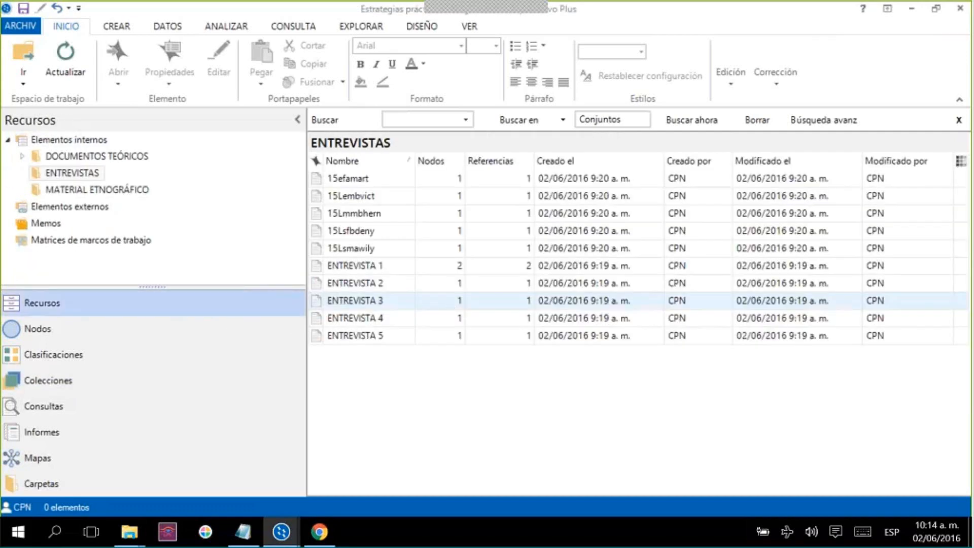
left_click(404, 199)
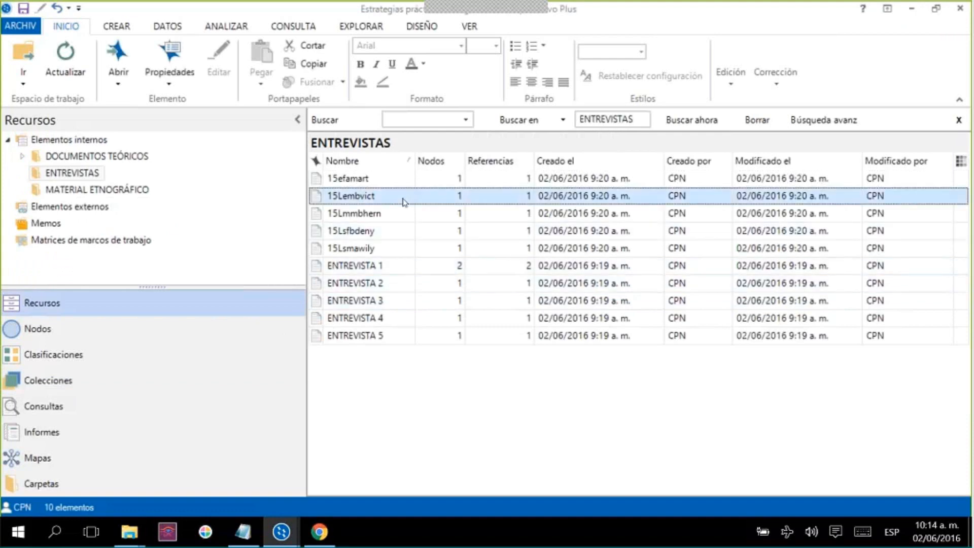
right_click(405, 203)
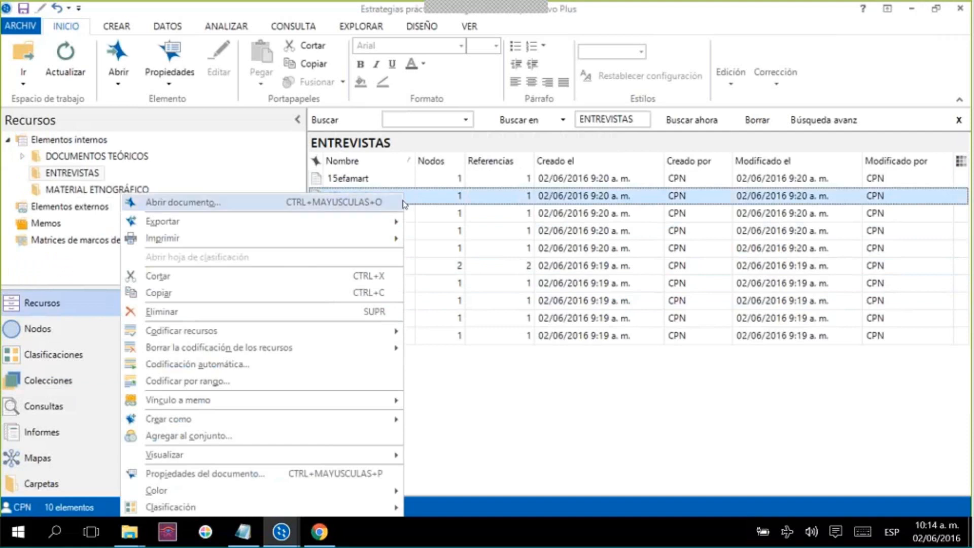
left_click(308, 437)
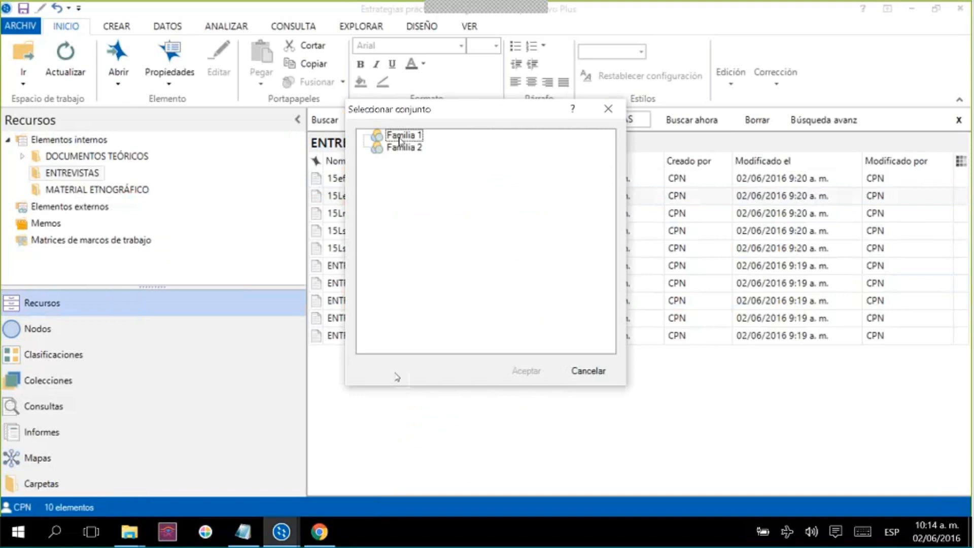
left_click(518, 368)
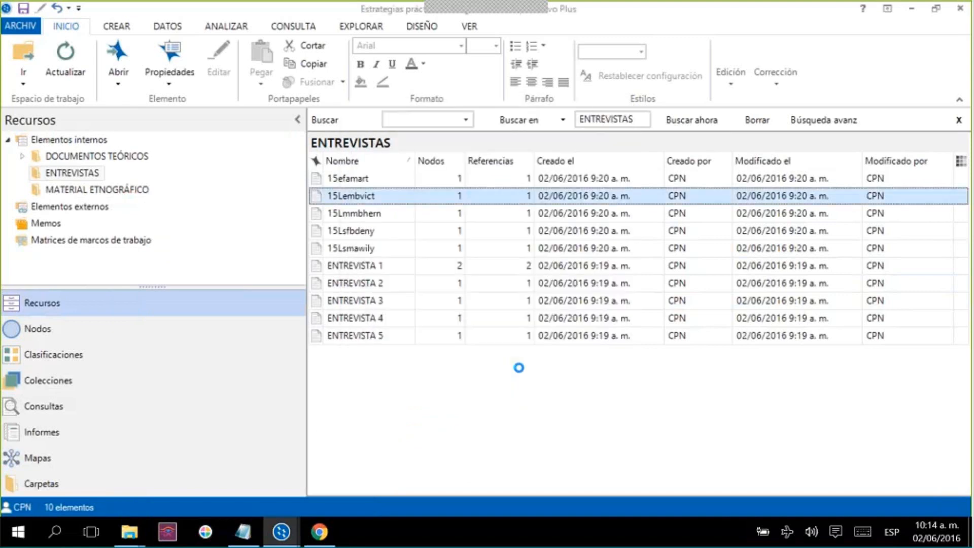
Add the same 15Lembvict interview to the Familia 2 set as well
right_click(413, 195)
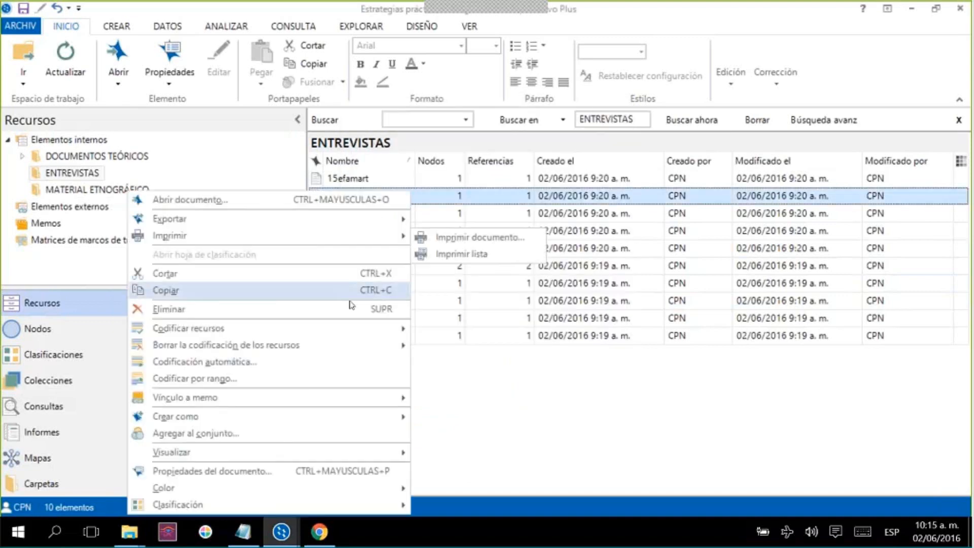
left_click(294, 434)
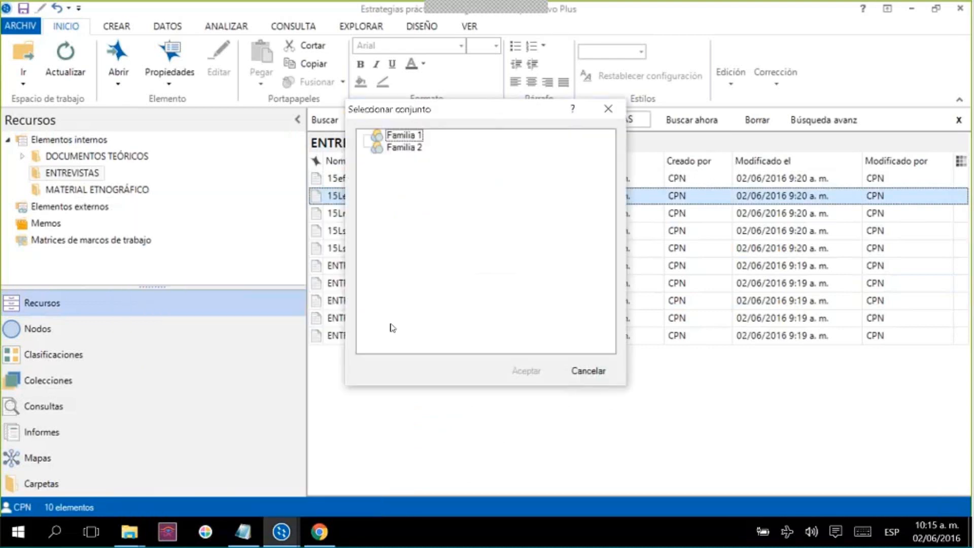
left_click(404, 147)
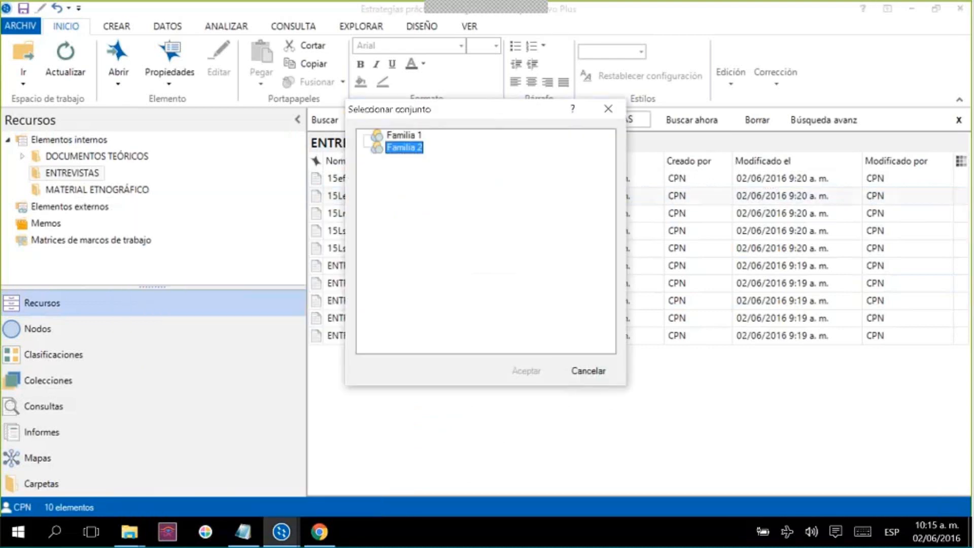
left_click(588, 370)
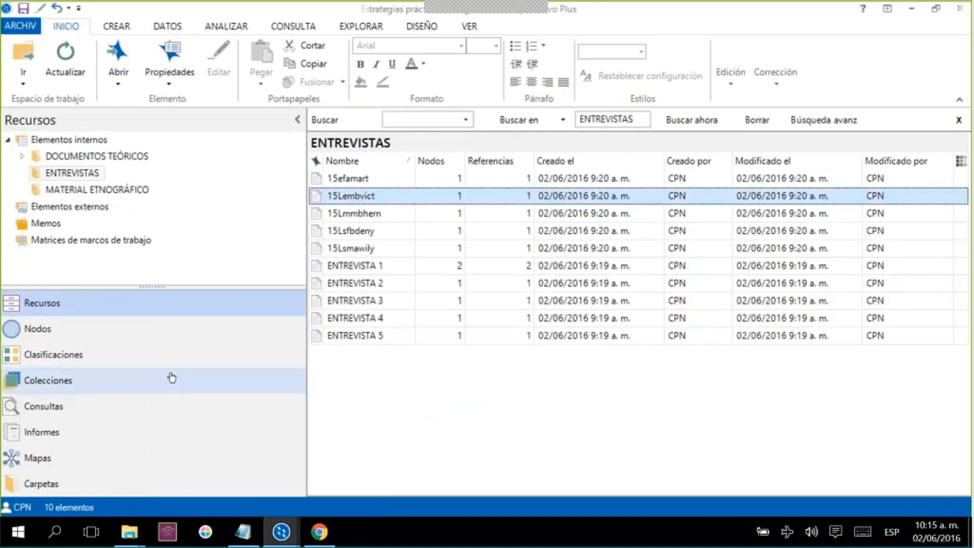
Check which elements the Familia 1 and Familia 2 sets contain
left_click(133, 383)
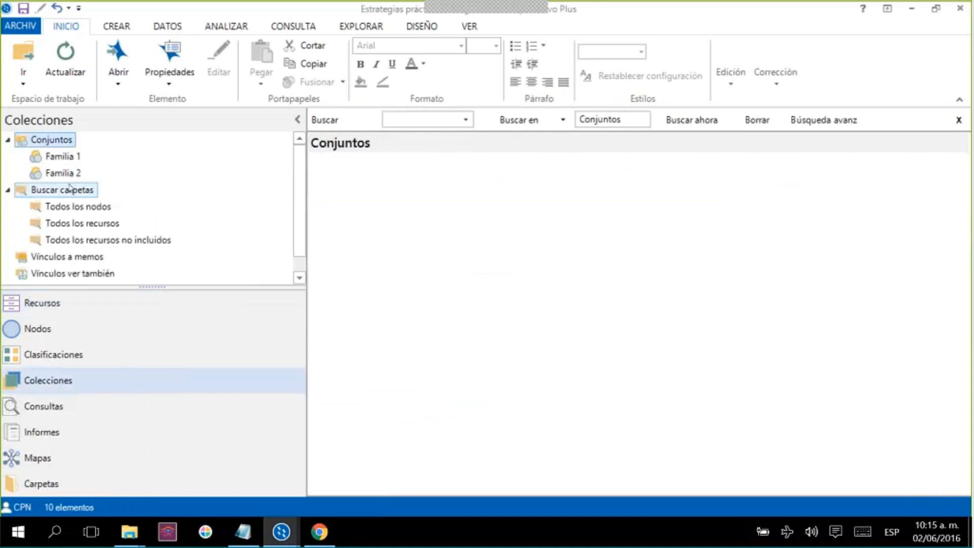
left_click(76, 158)
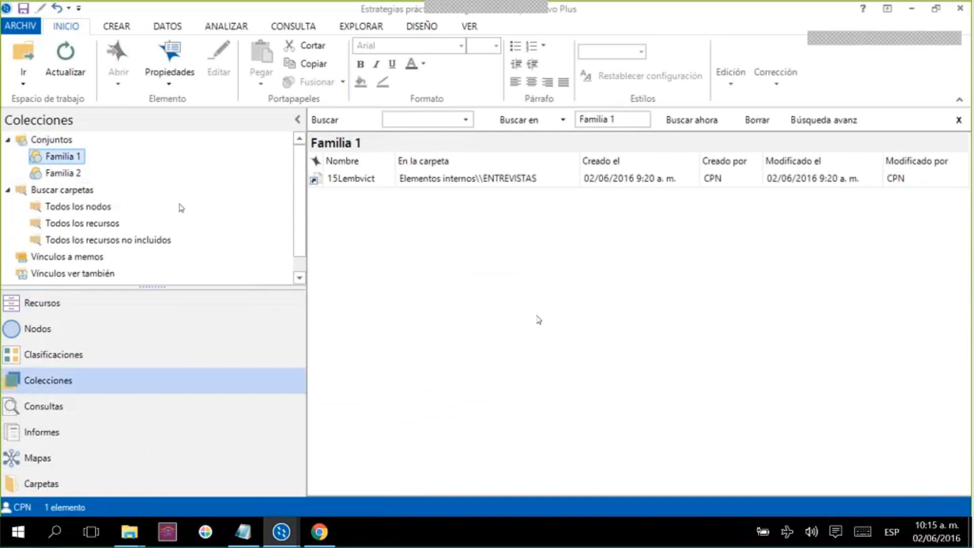
left_click(71, 173)
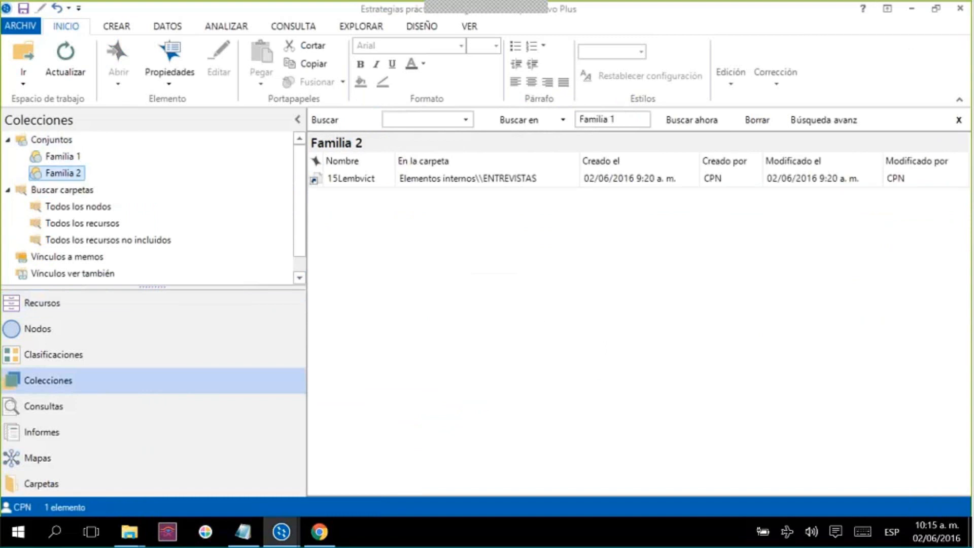
left_click(84, 158)
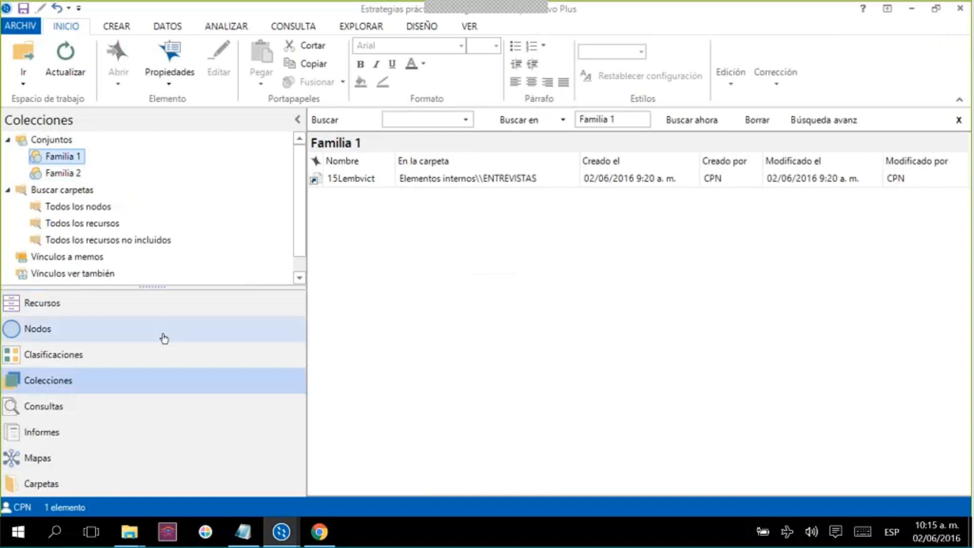
Add the case node CASO 6 to the Familia 1 set
left_click(164, 338)
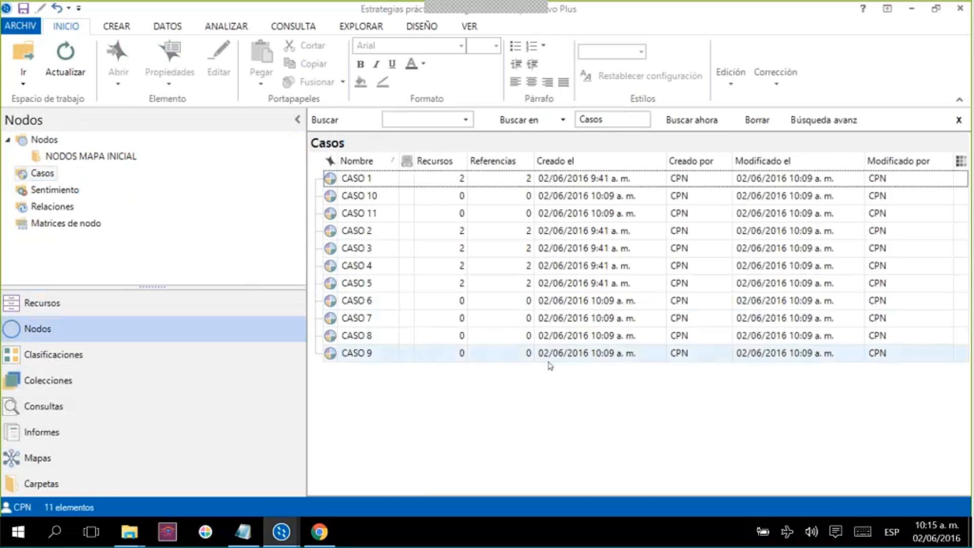
right_click(437, 304)
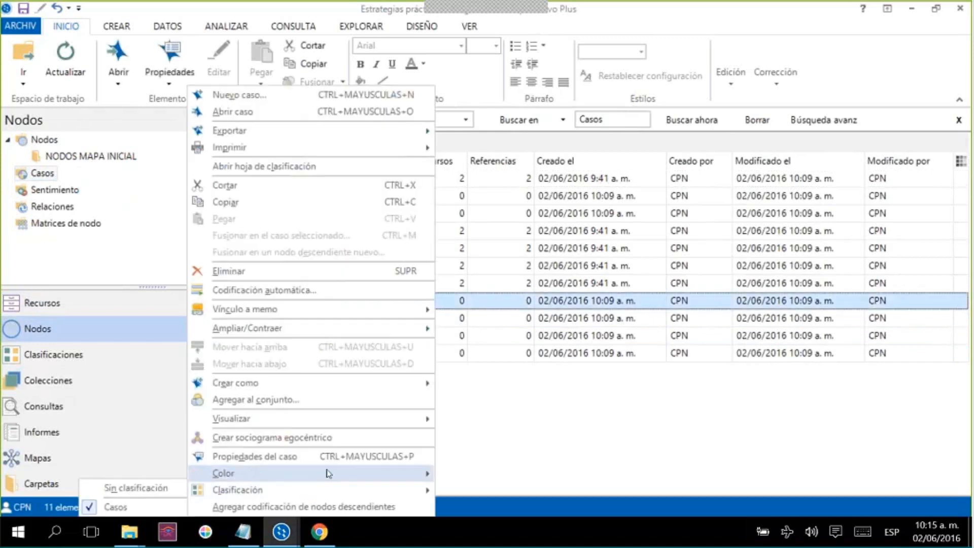
left_click(345, 399)
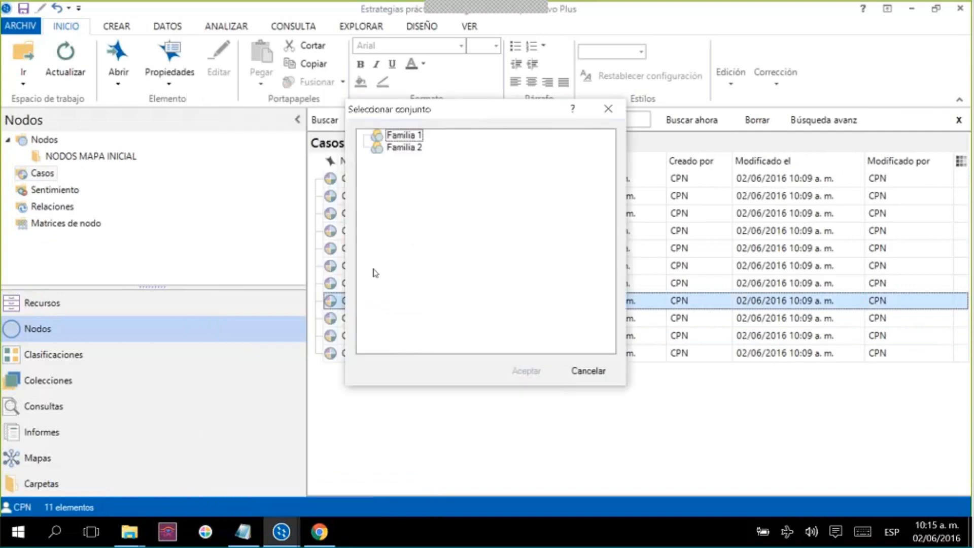
left_click(409, 136)
left_click(531, 371)
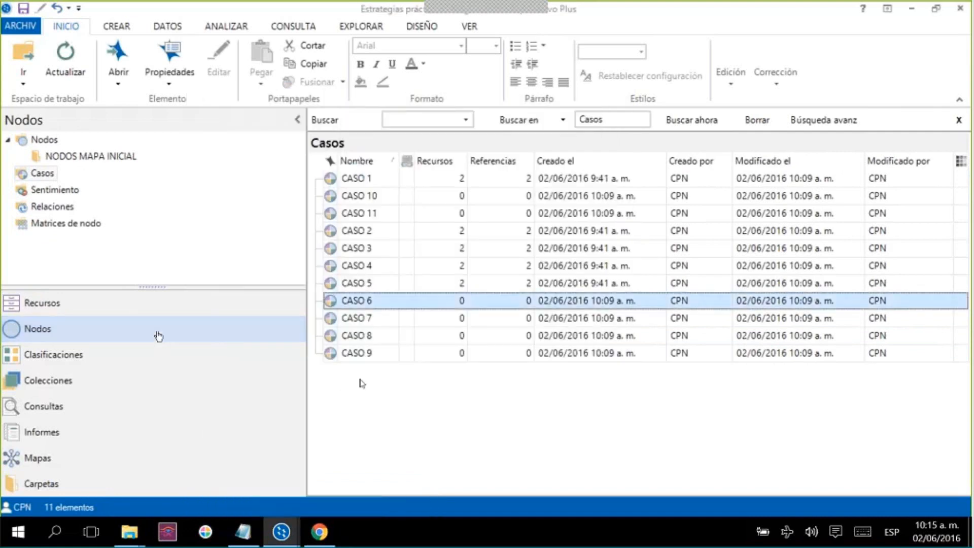
Add the thematic node NODO 1 to the Familia 1 set
left_click(31, 144)
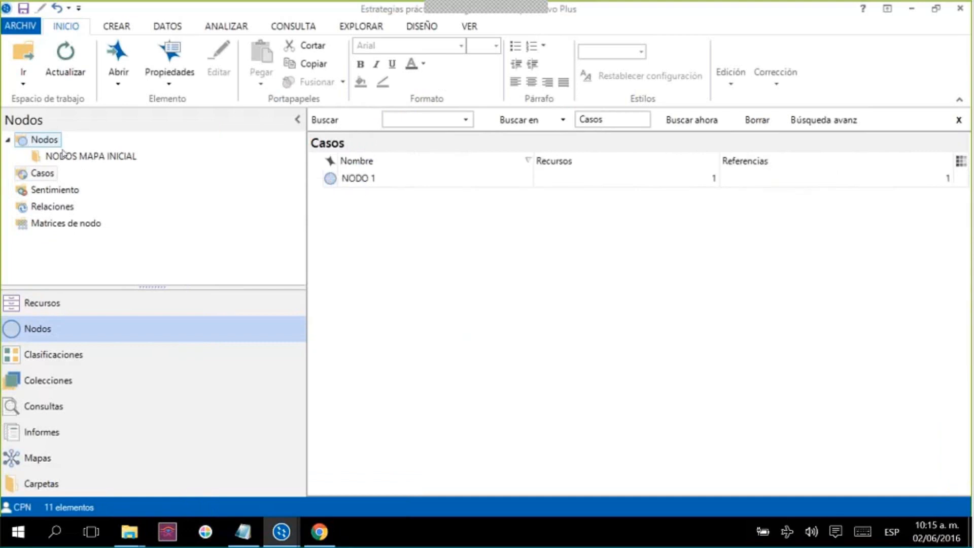
right_click(357, 177)
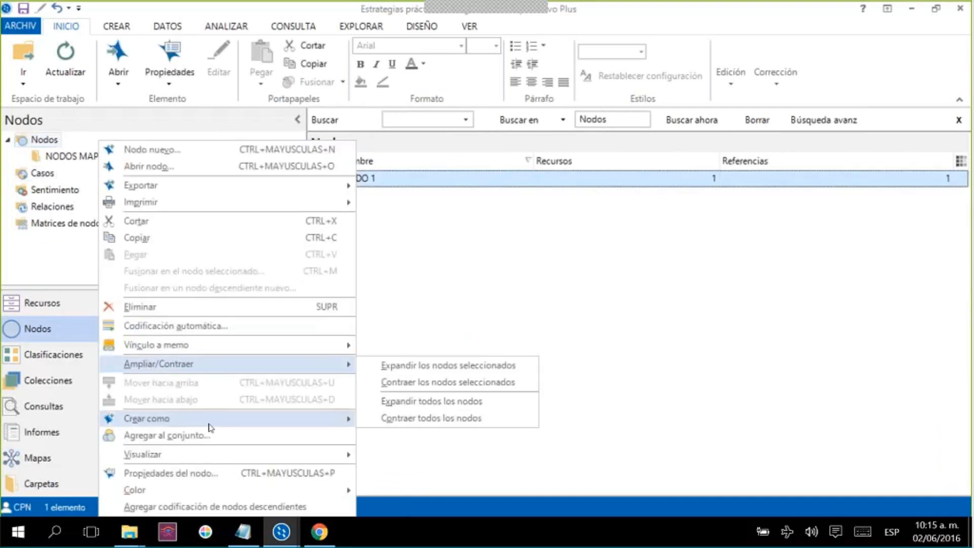
left_click(232, 413)
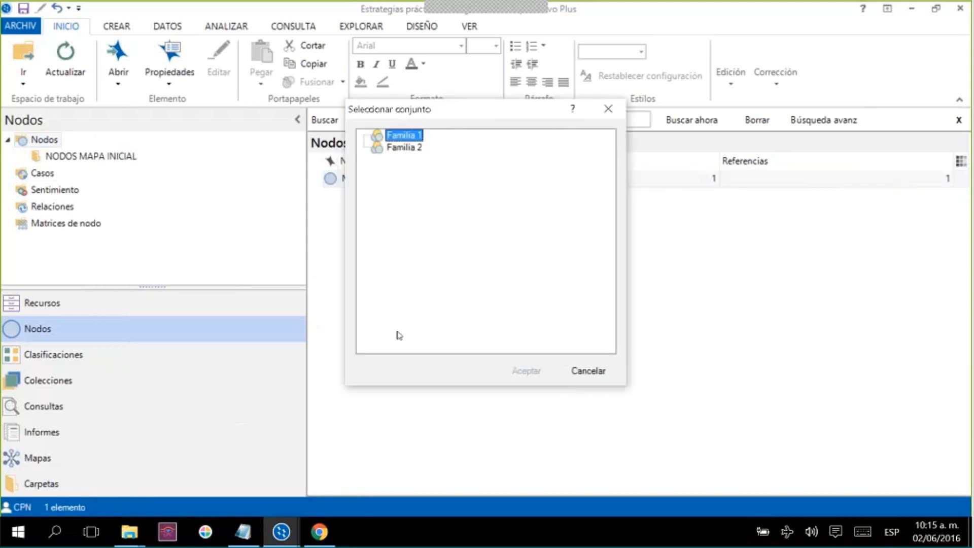
left_click(526, 370)
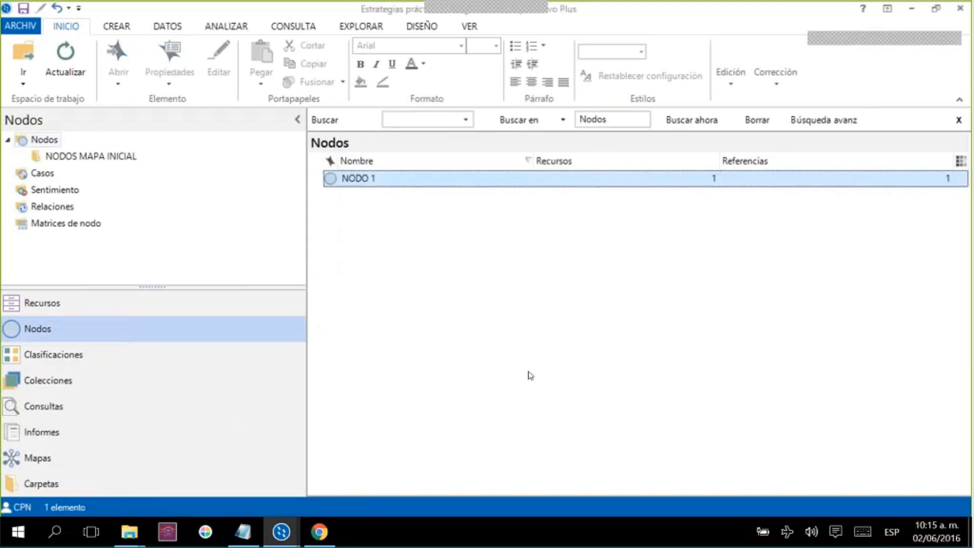
Return to the collections and examine the combined members of the Familia 1 set
left_click(156, 310)
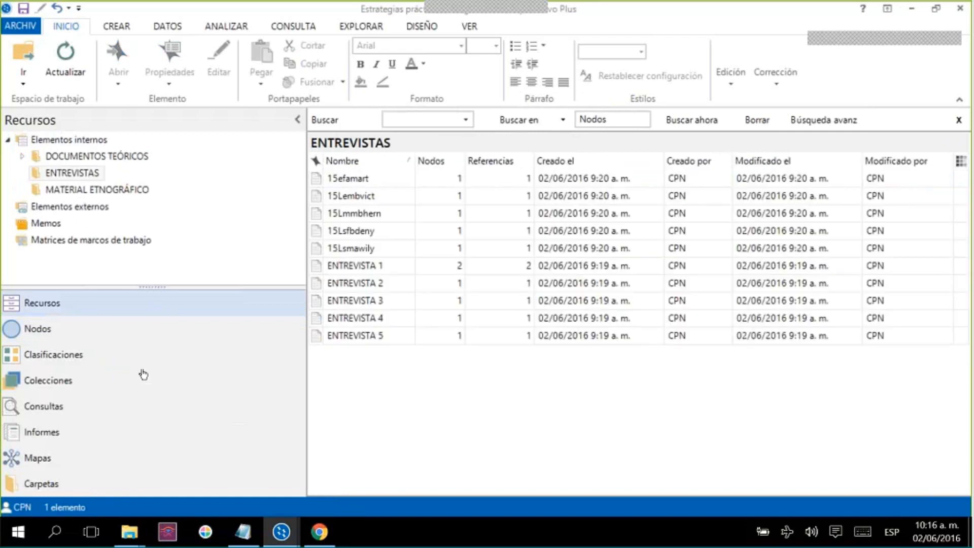
left_click(158, 358)
left_click(140, 385)
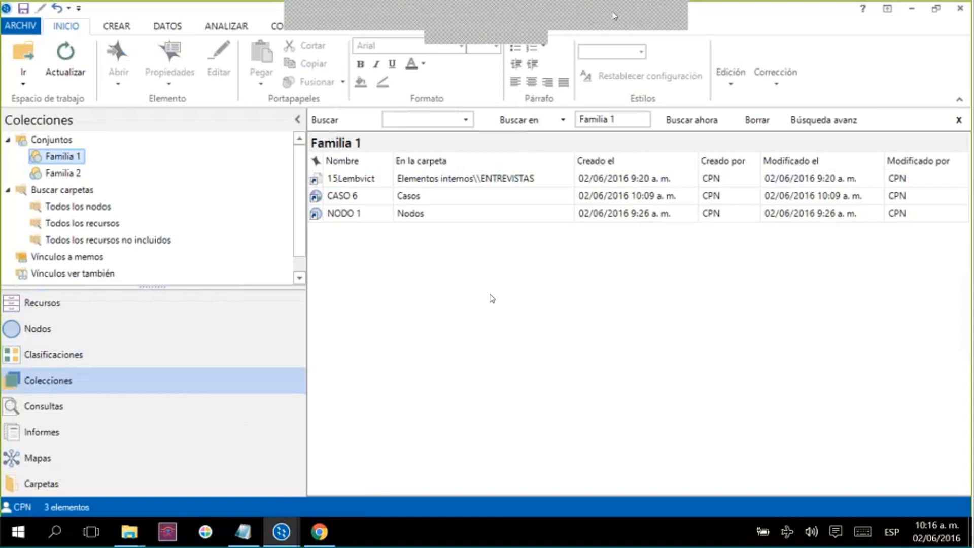
left_click(630, 37)
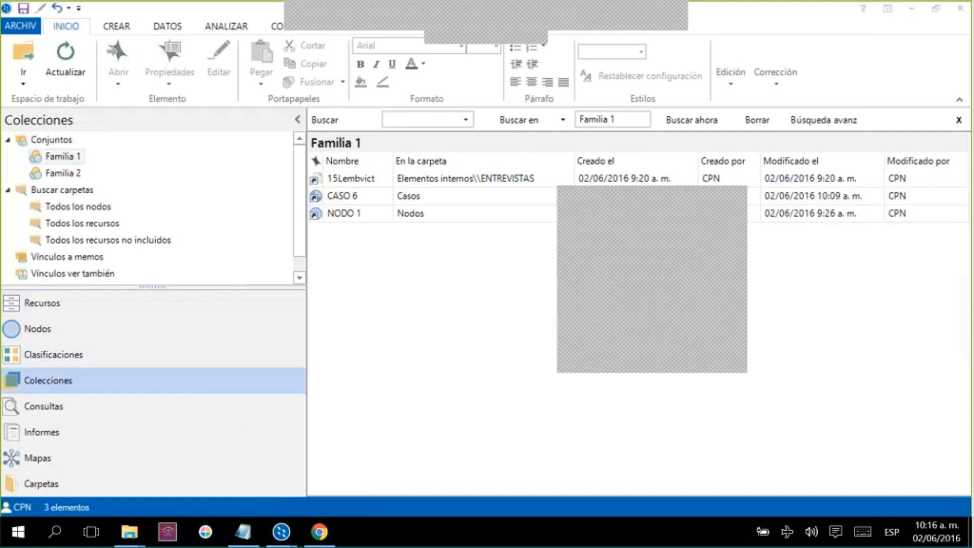
left_click_drag(669, 203, 539, 91)
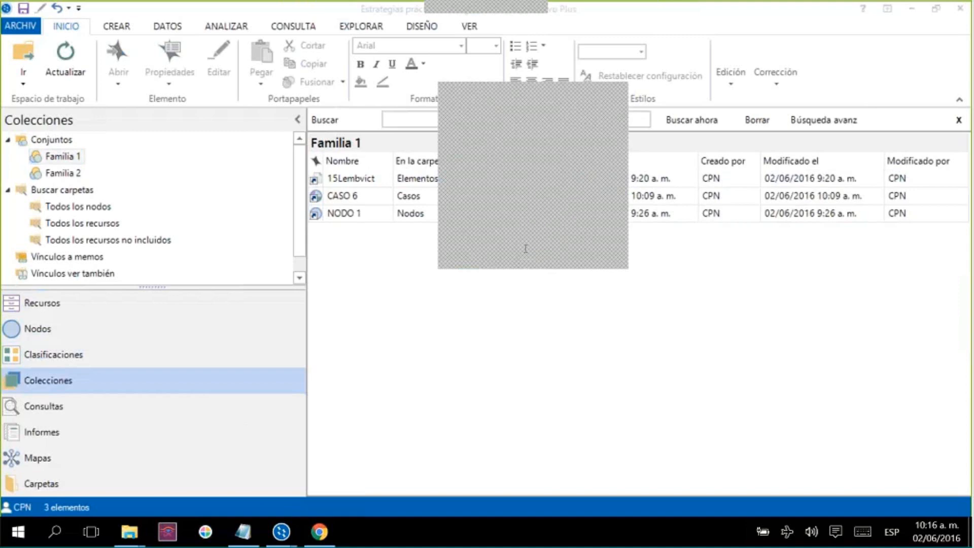
left_click(652, 213)
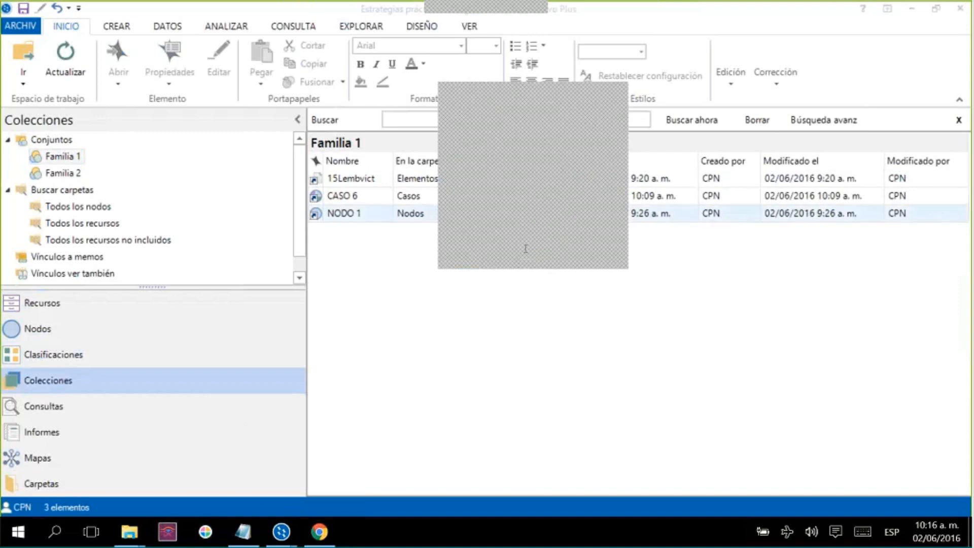